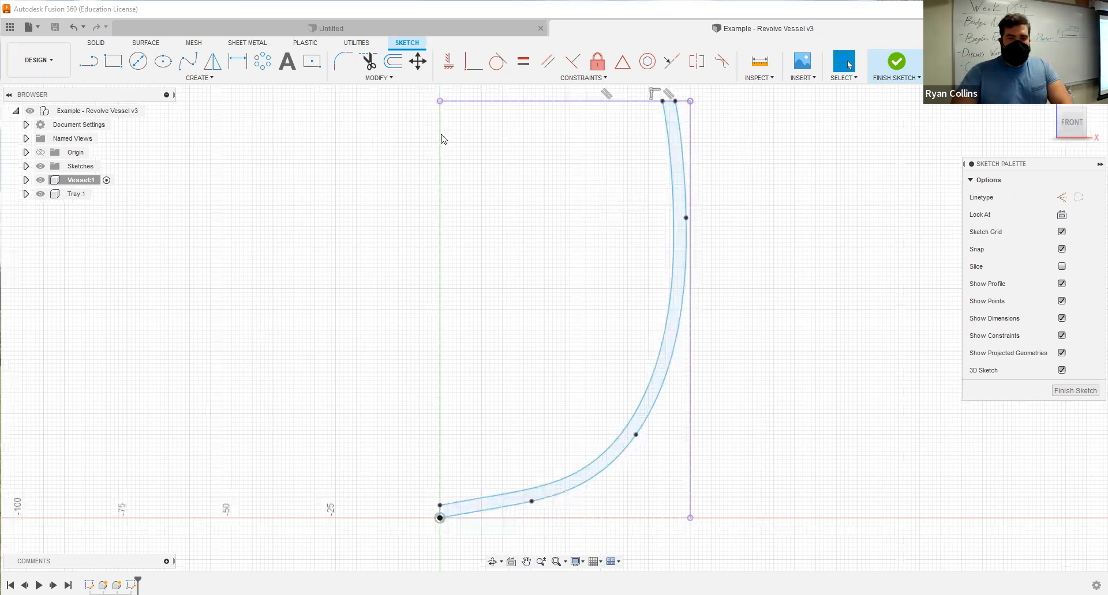
Draw a 2-point circle across the upper end of the vessel wall profile, from the inner to the outer endpoint.
left_click(198, 80)
mouse_move(96, 114)
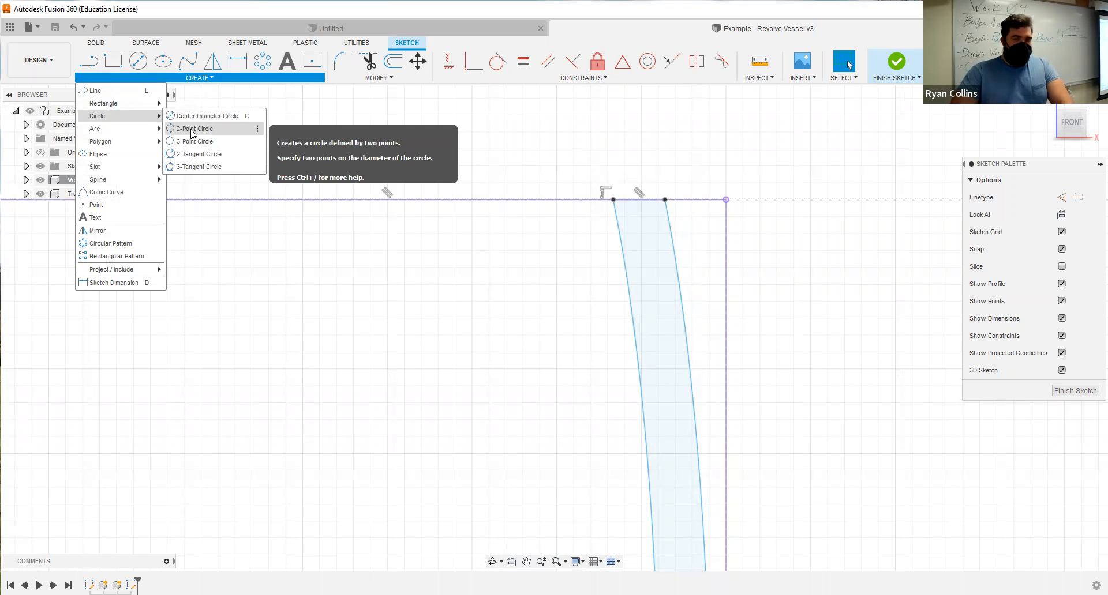
left_click(241, 130)
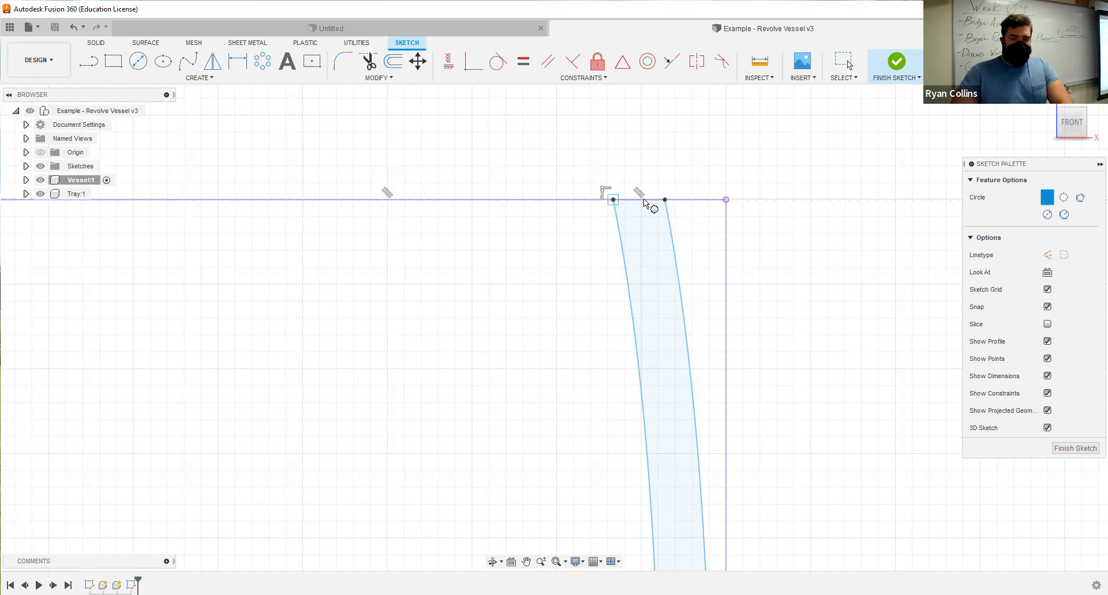
left_click(665, 200)
key("Escape")
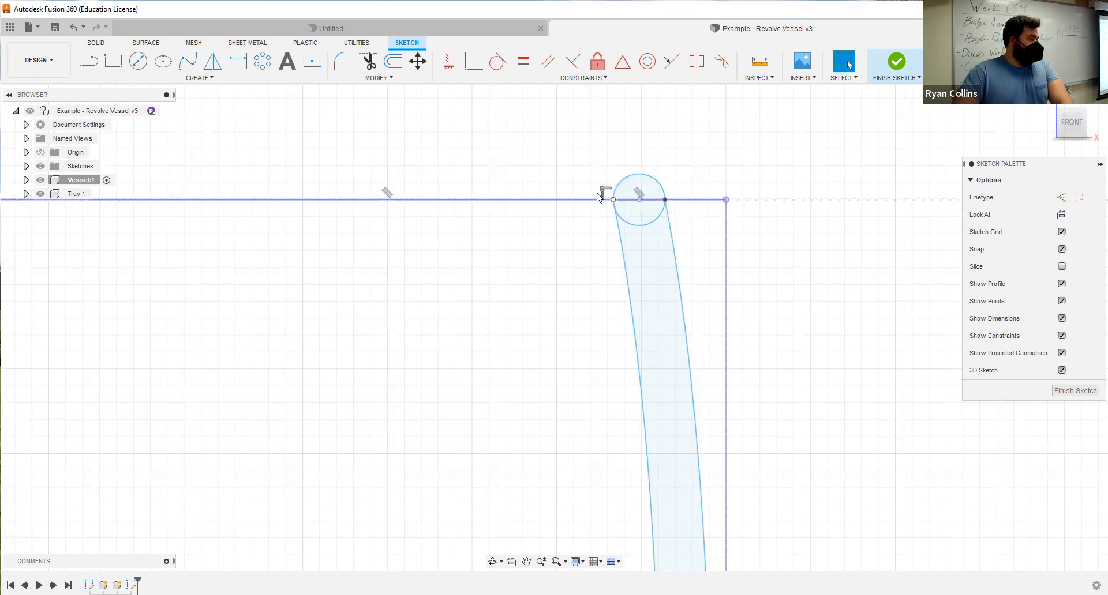
Apply a tangent constraint between the outer wall spline's upper tangent handle and the rim circle.
scroll(475, 326, "down", 2)
scroll(549, 269, "up", 4)
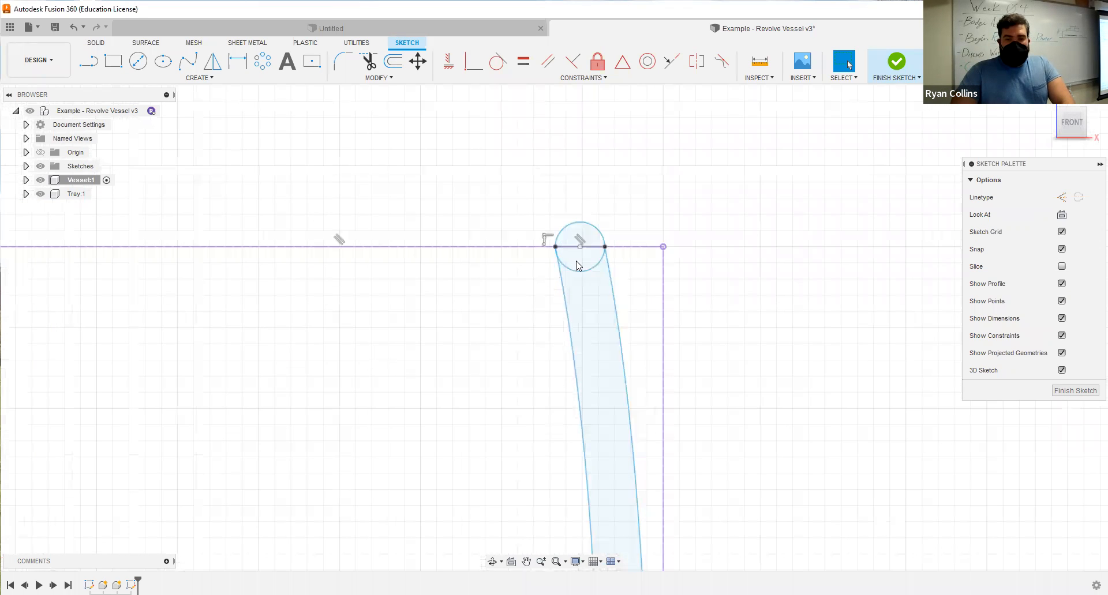
scroll(595, 270, "up", 1)
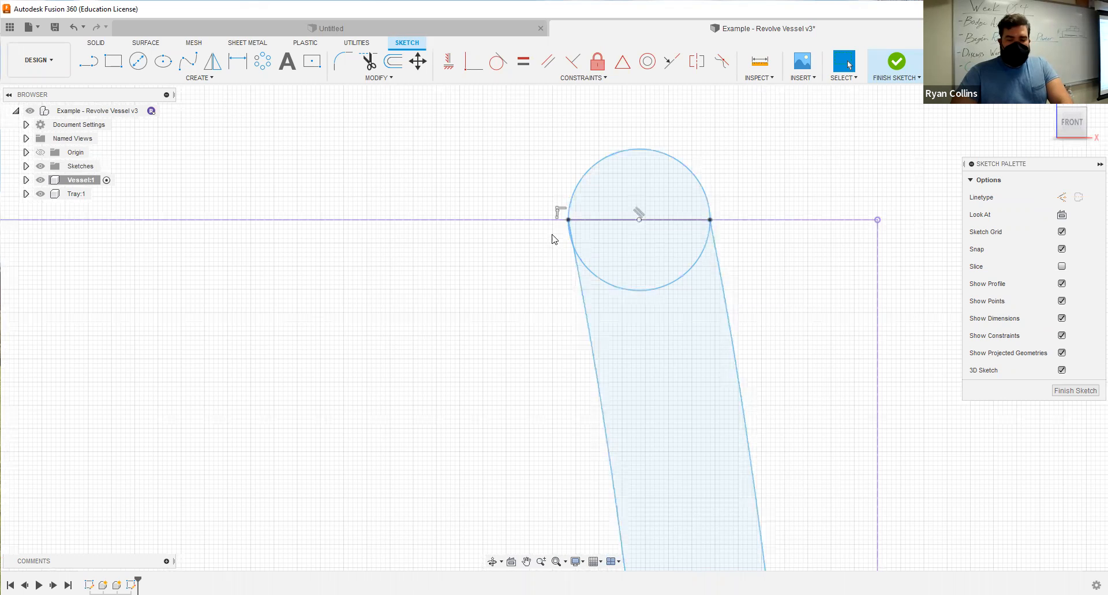
scroll(625, 257, "up", 4)
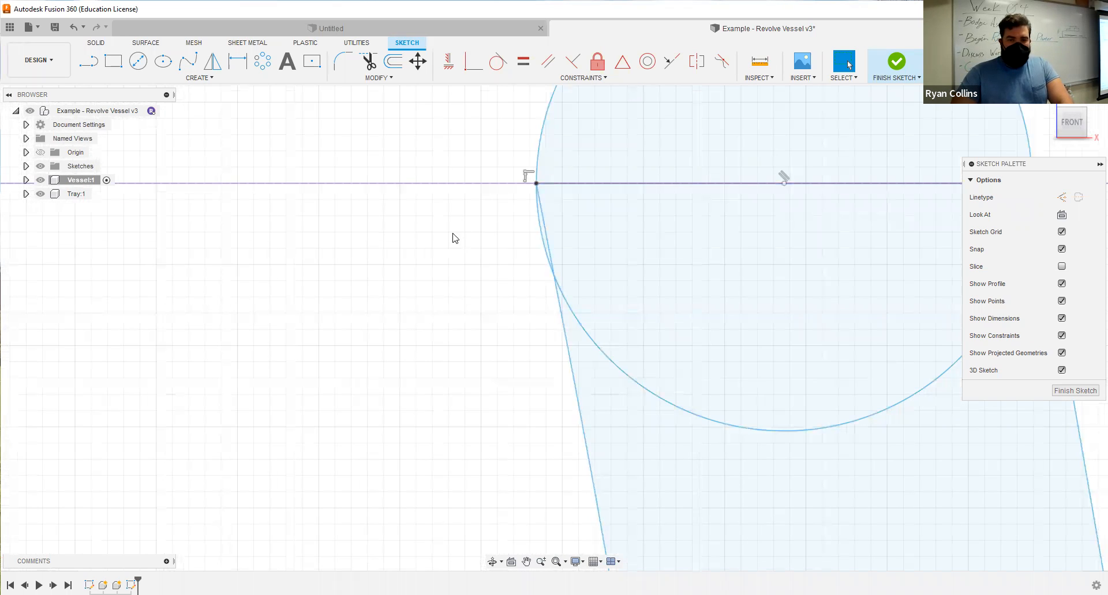
mouse_move(558, 320)
middle_mouse_down()
mouse_move(392, 344)
mouse_move(284, 339)
middle_mouse_up()
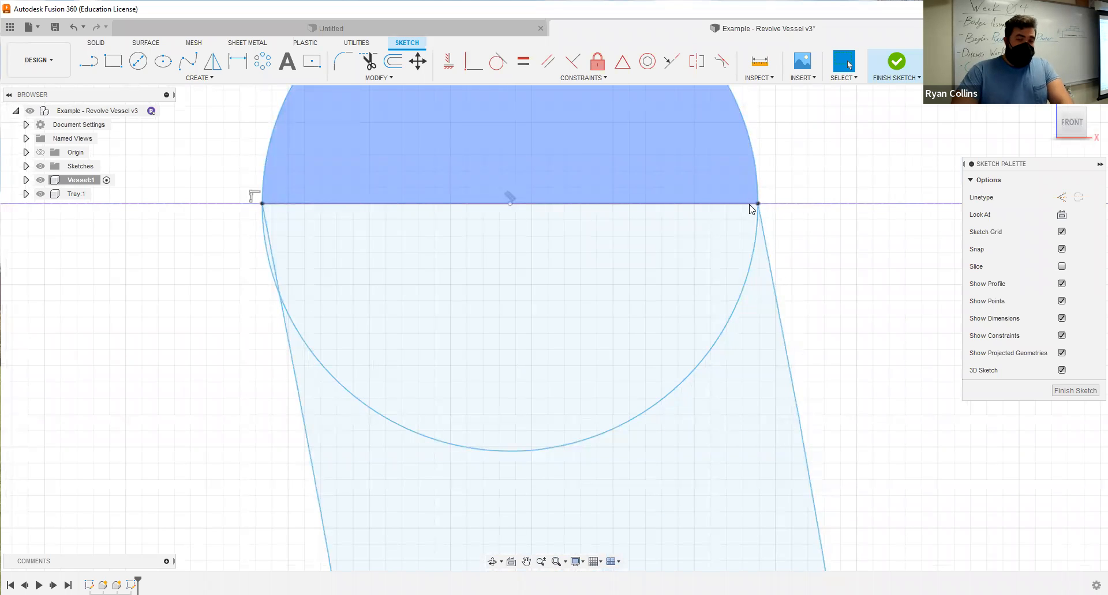
left_click(764, 231)
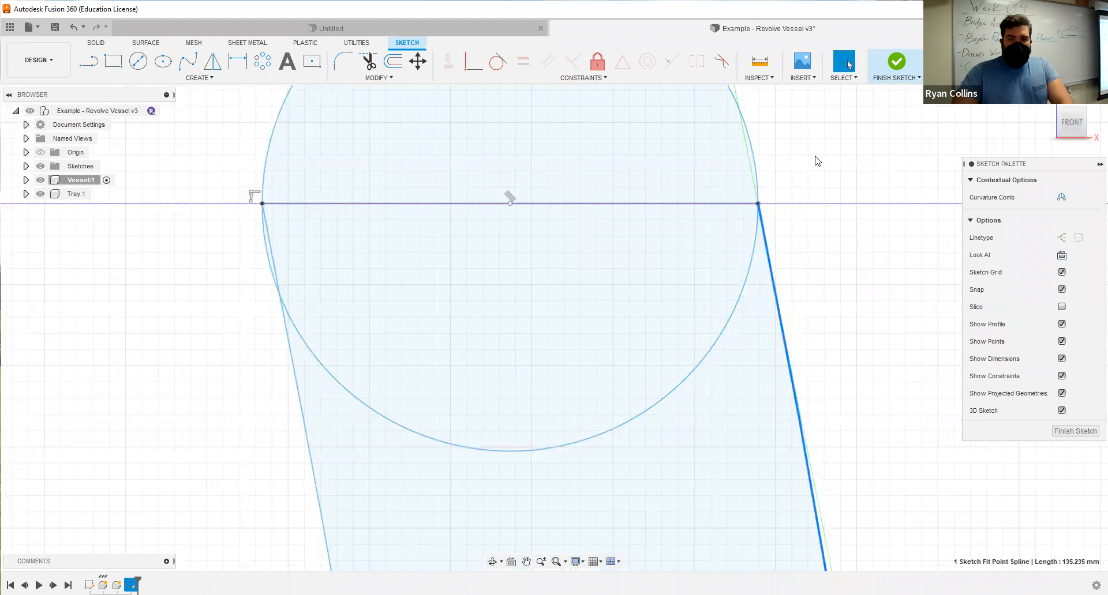
left_click(748, 152)
left_click(496, 62)
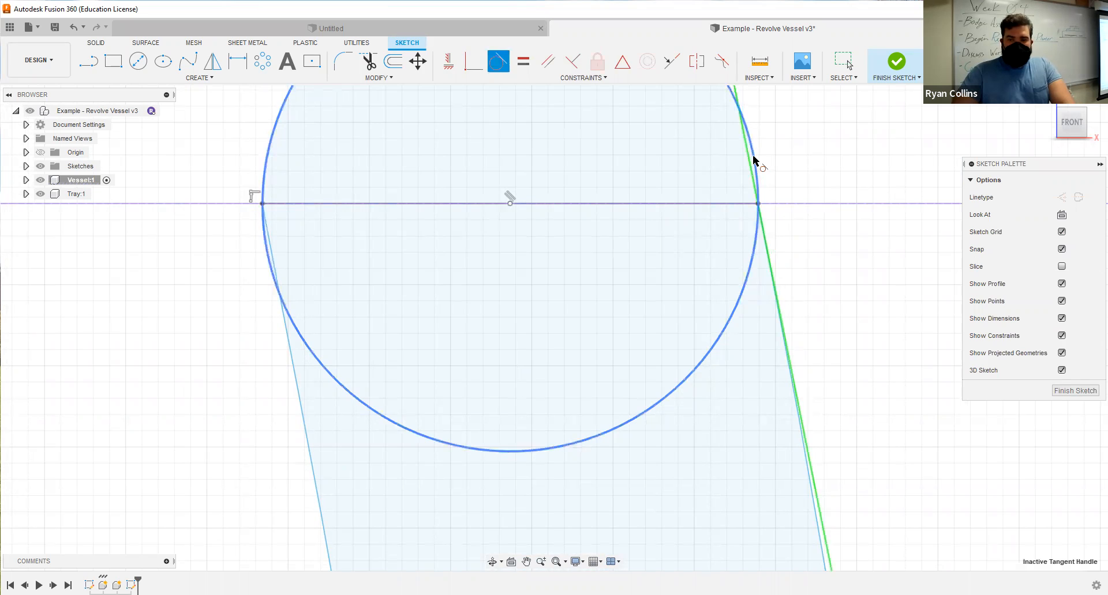
left_click(758, 195)
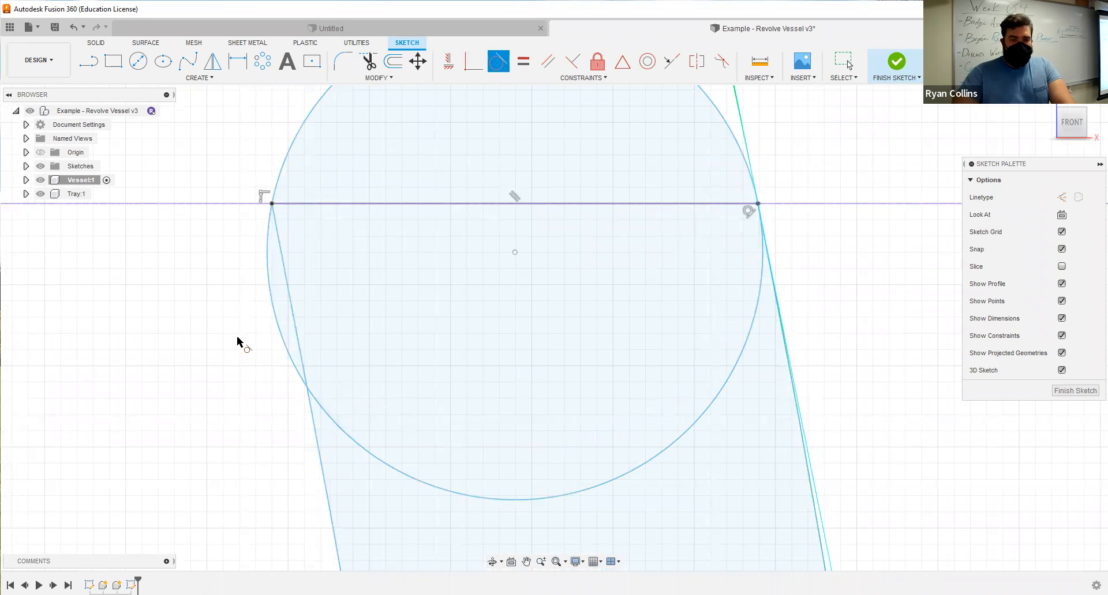
Try to make the inner wall curve tangent to the rim circle.
left_click(312, 414)
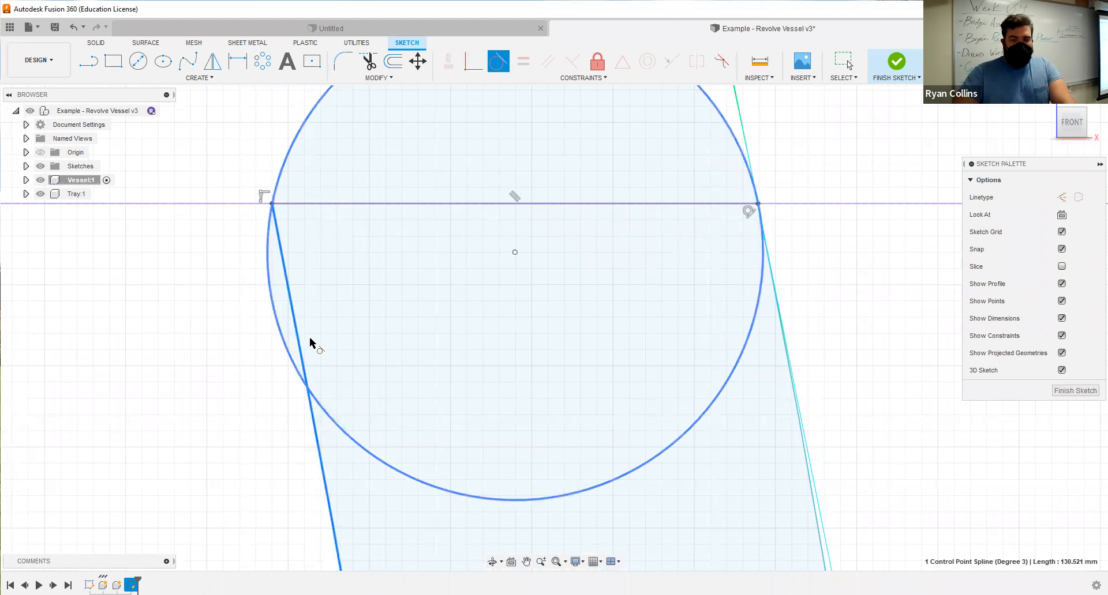
scroll(374, 368, "down", 8)
middle_click_drag(408, 370, 567, 165)
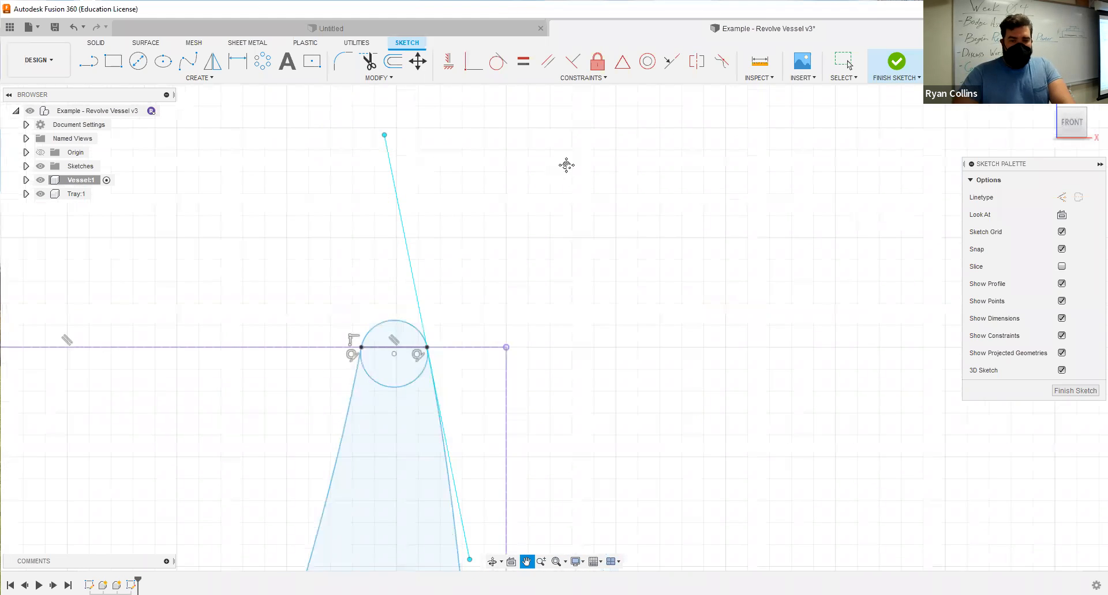
scroll(499, 399, "down", 3)
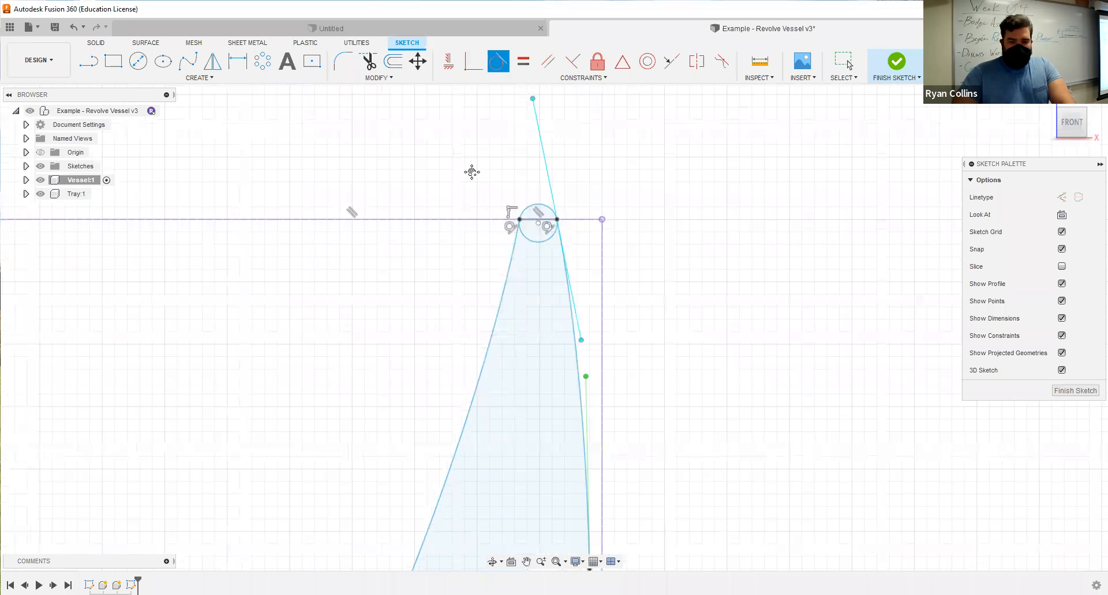
scroll(478, 474, "down", 1)
scroll(478, 470, "up", 3)
scroll(470, 433, "down", 1)
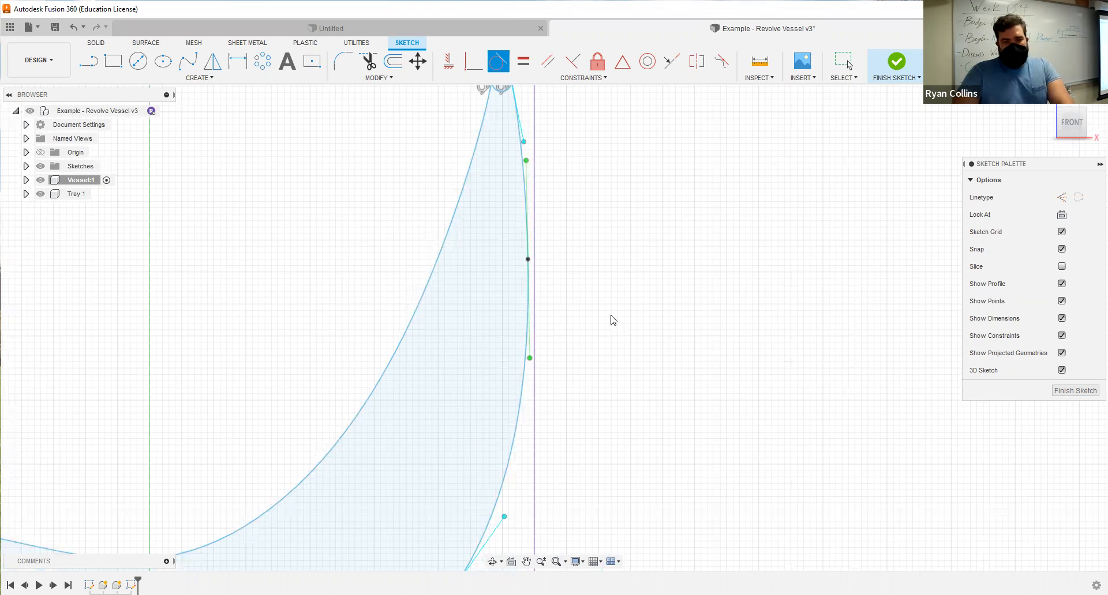
Undo the tangent constraint between the inner wall curve and the rim circle.
key("ctrl+z")
key("ctrl+z")
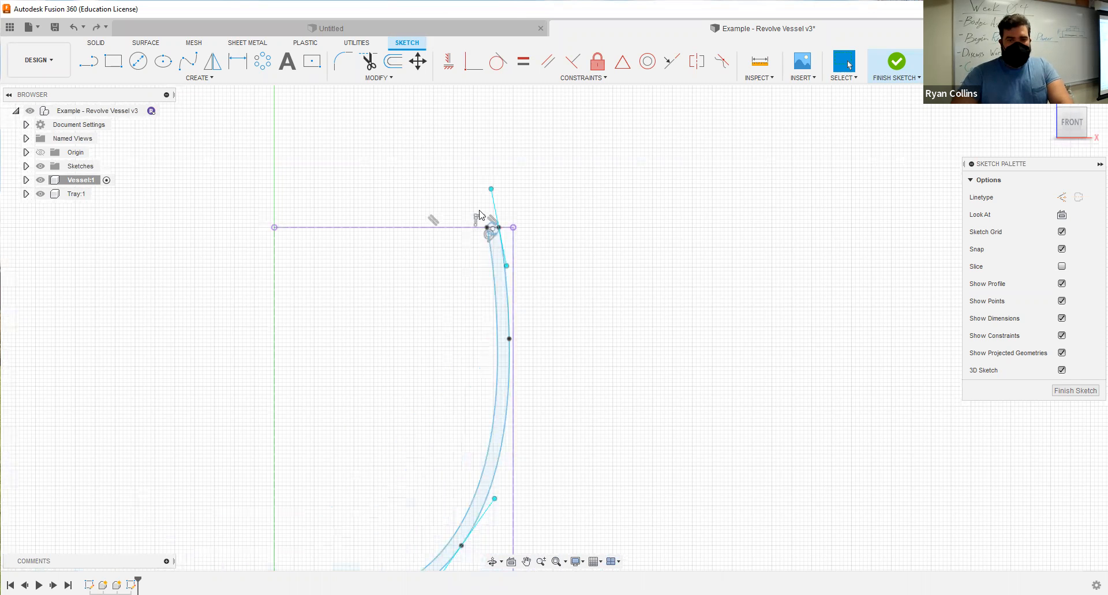
key("ctrl+z")
Trim away the rim circle's lower arc and the small leftover arc outside the inner wall curve.
scroll(480, 216, "up", 5)
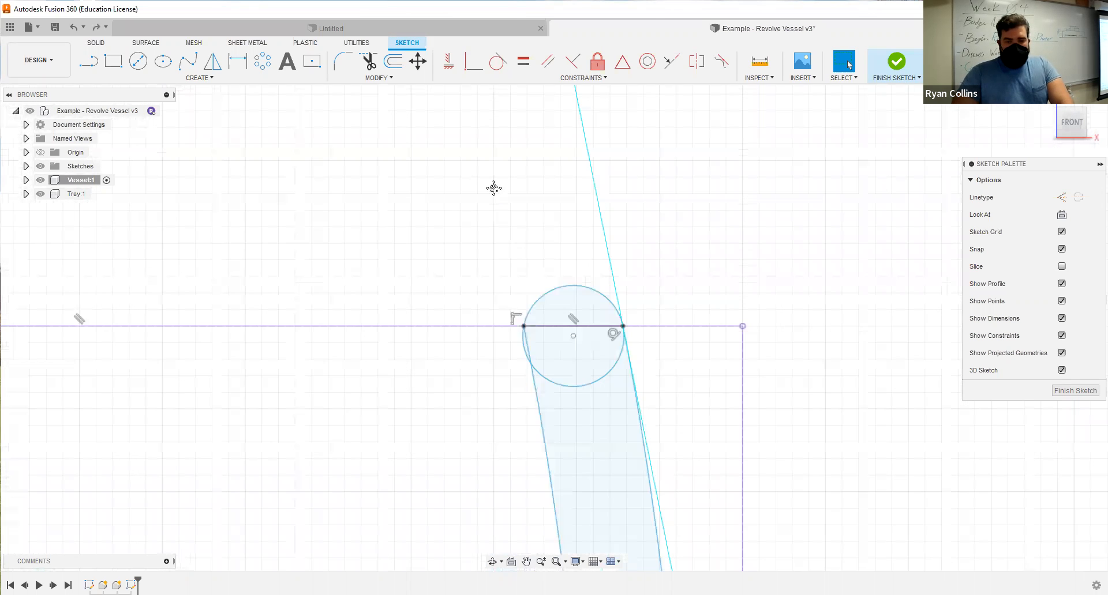
scroll(507, 280, "up", 8)
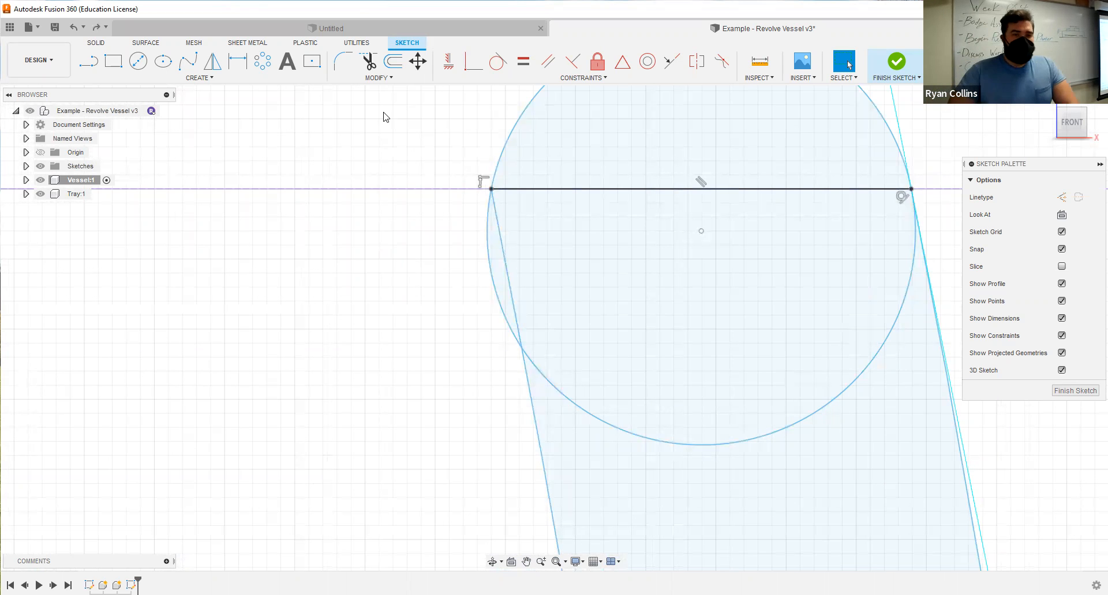
left_click(370, 63)
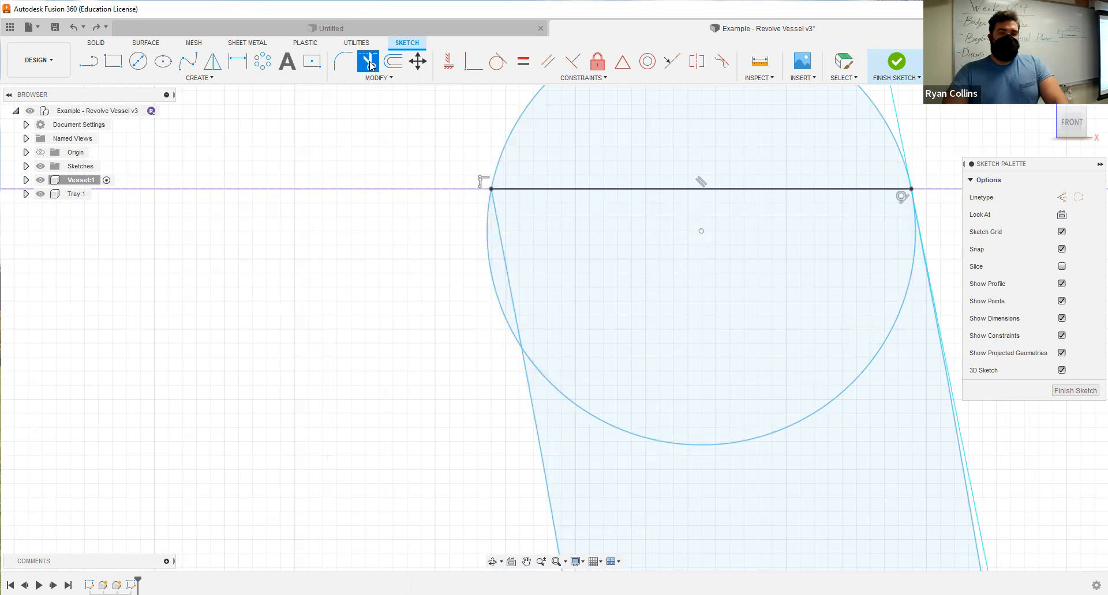
left_click(569, 390)
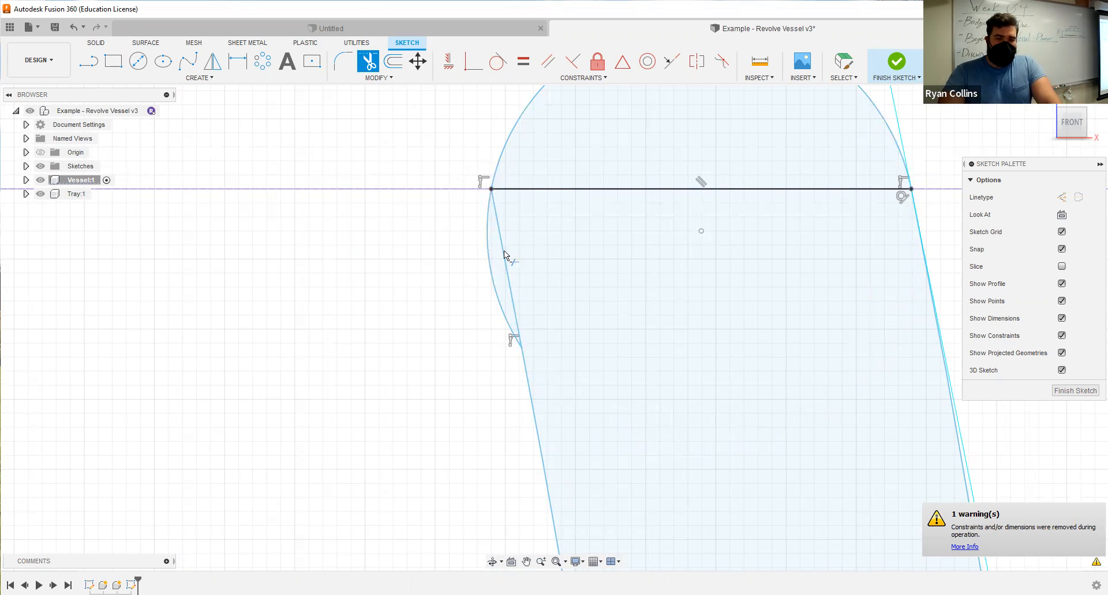
left_click(489, 261)
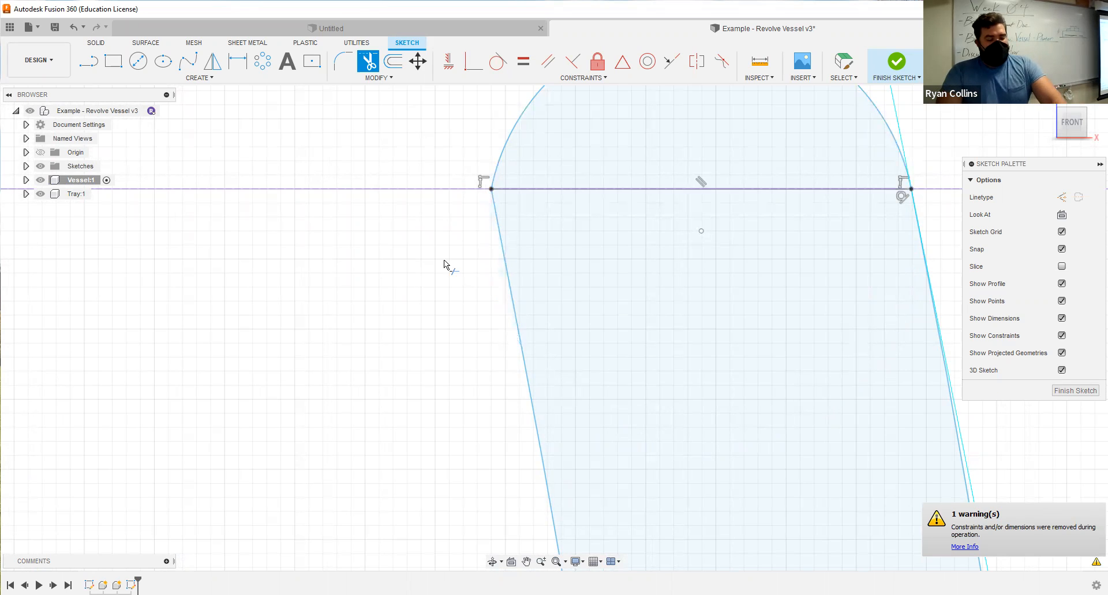
key("Escape")
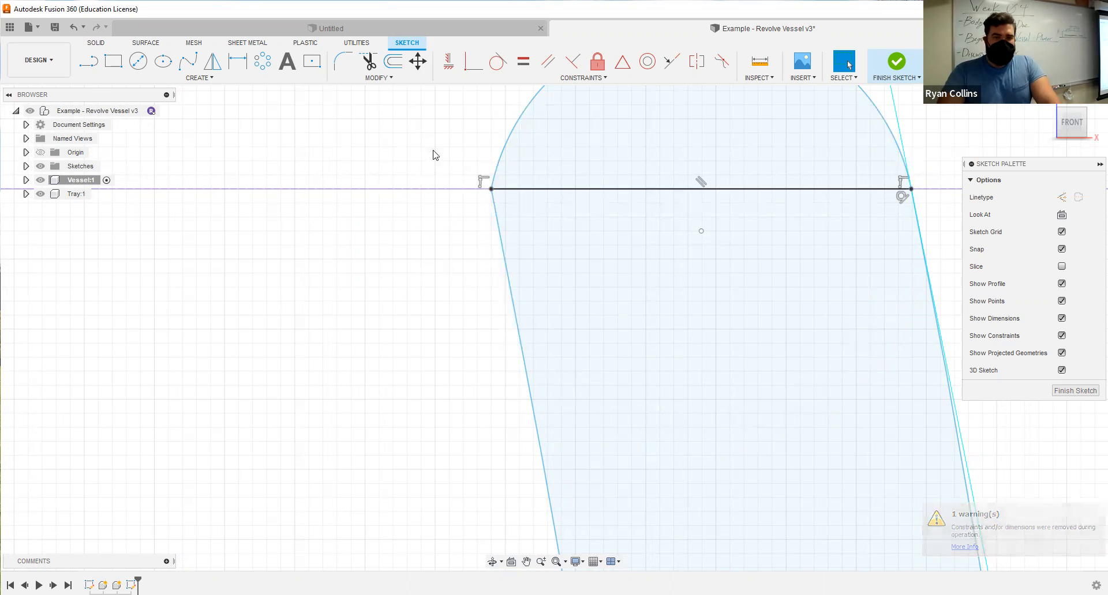
Fillet the corner between the rim arc and the inner wall curve with a radius of 6.50 mm.
left_click(498, 230)
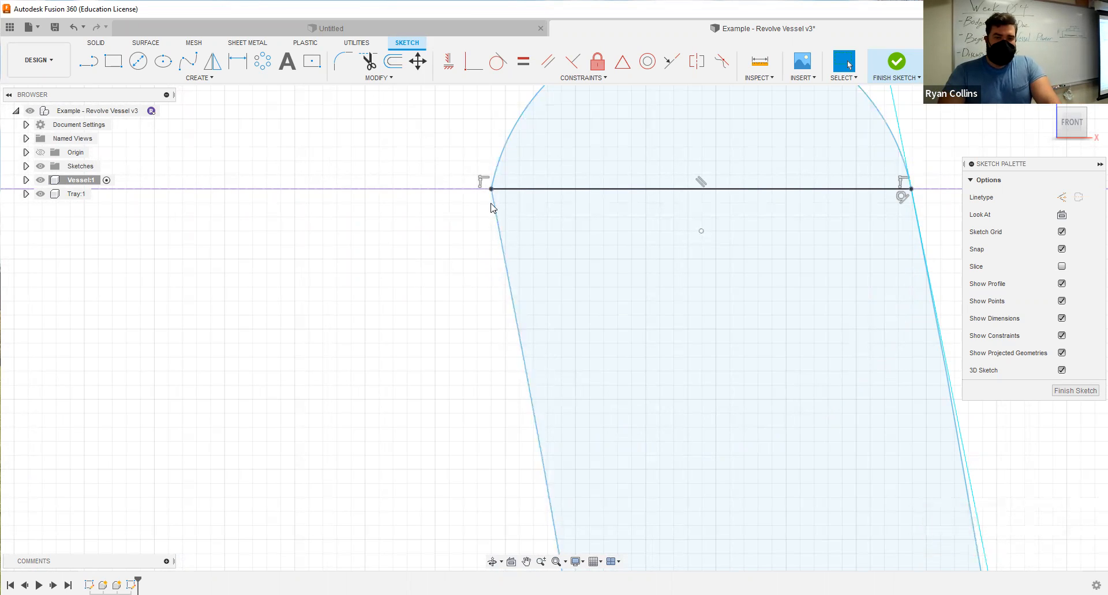
left_click(342, 61)
left_click(496, 225)
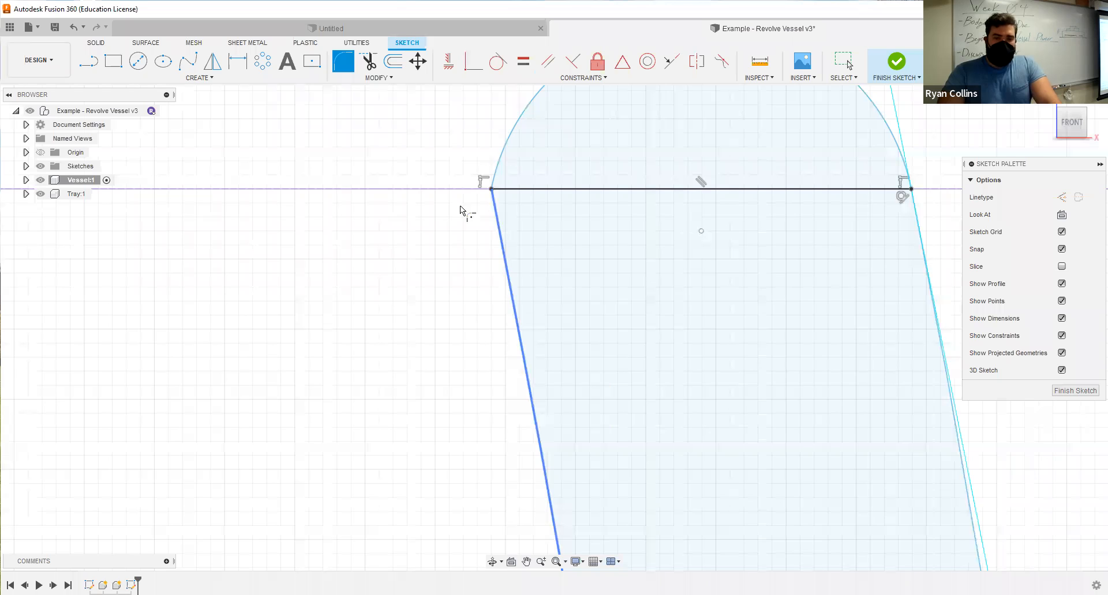
left_click(512, 183)
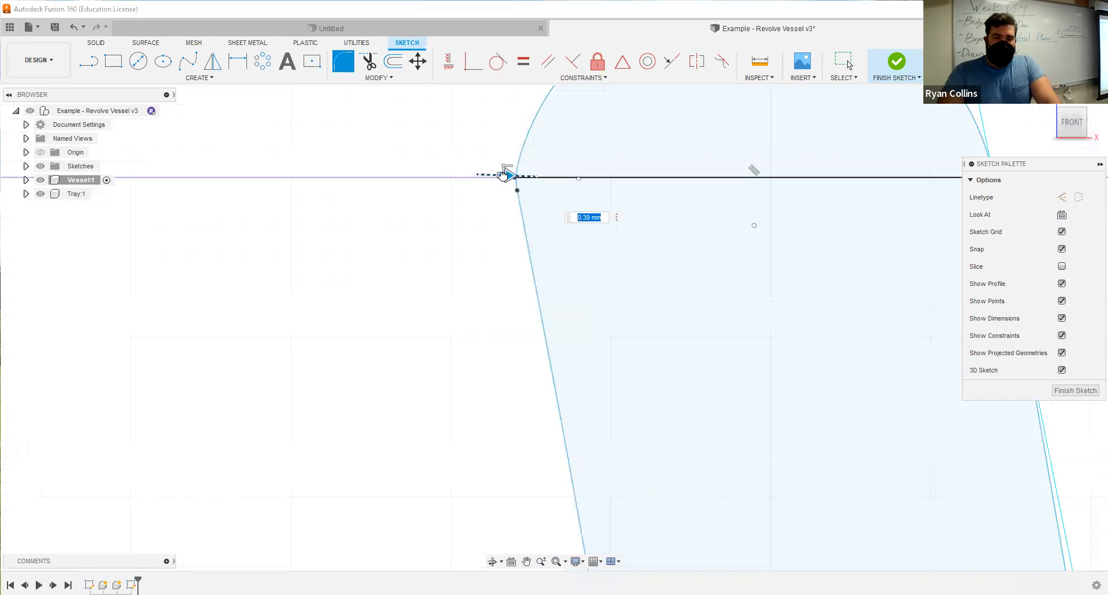
mouse_move(515, 176)
left_mouse_down()
mouse_move(484, 171)
mouse_move(502, 173)
left_mouse_up()
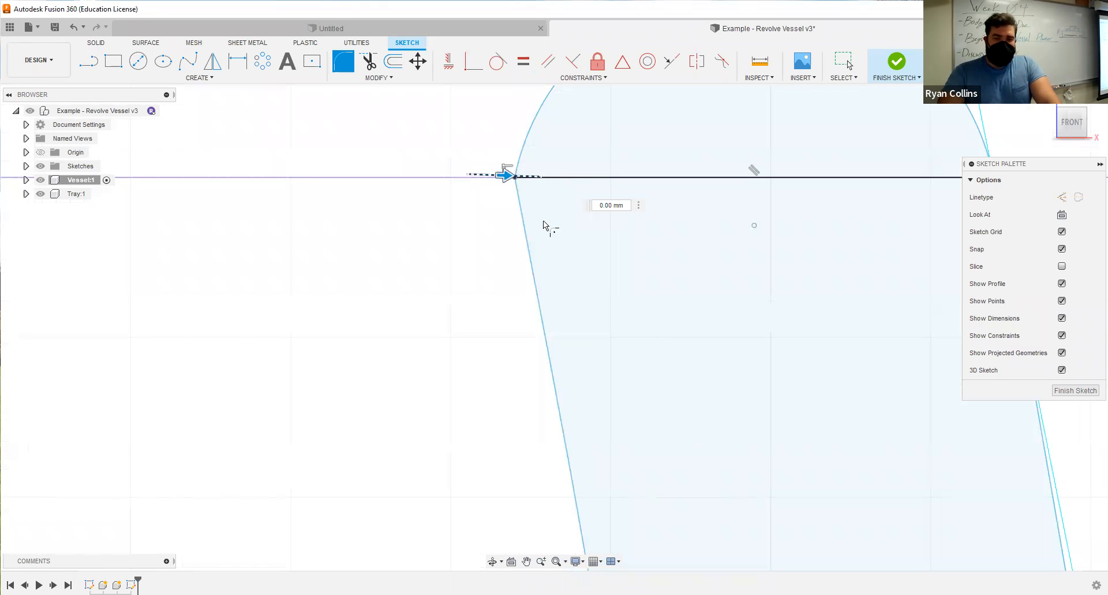
scroll(541, 279, "down", 4)
left_click(556, 353)
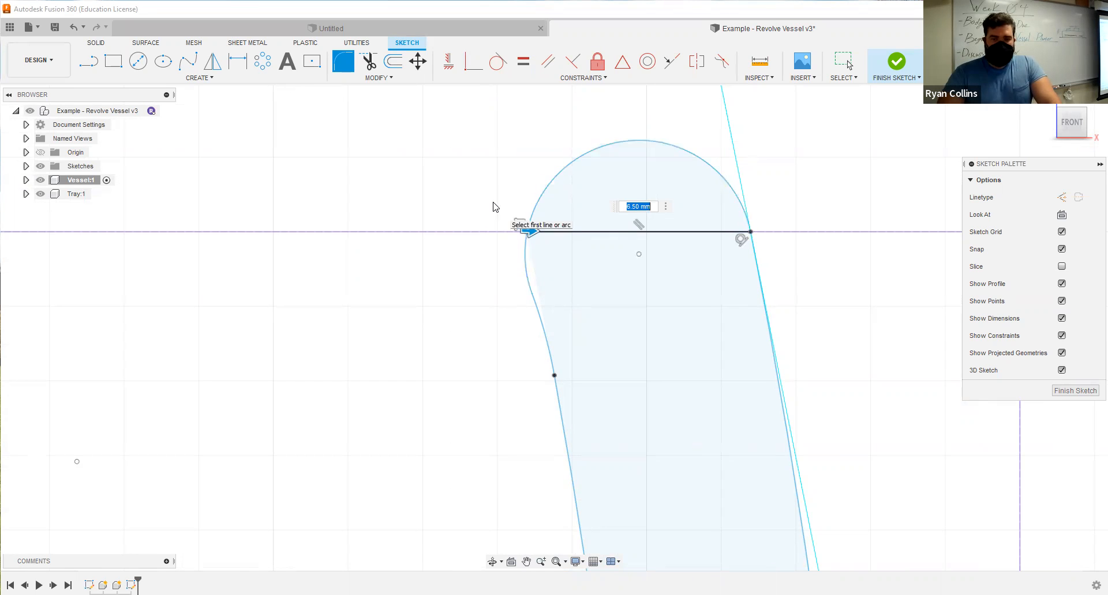
key("Return")
scroll(507, 371, "down", 10)
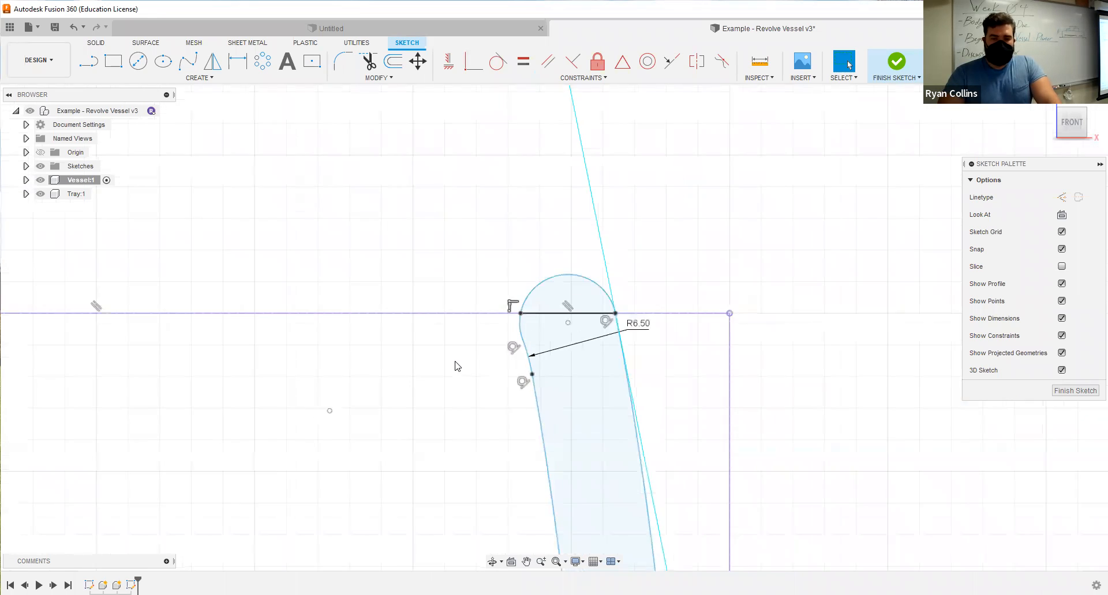
scroll(448, 210, "down", 5)
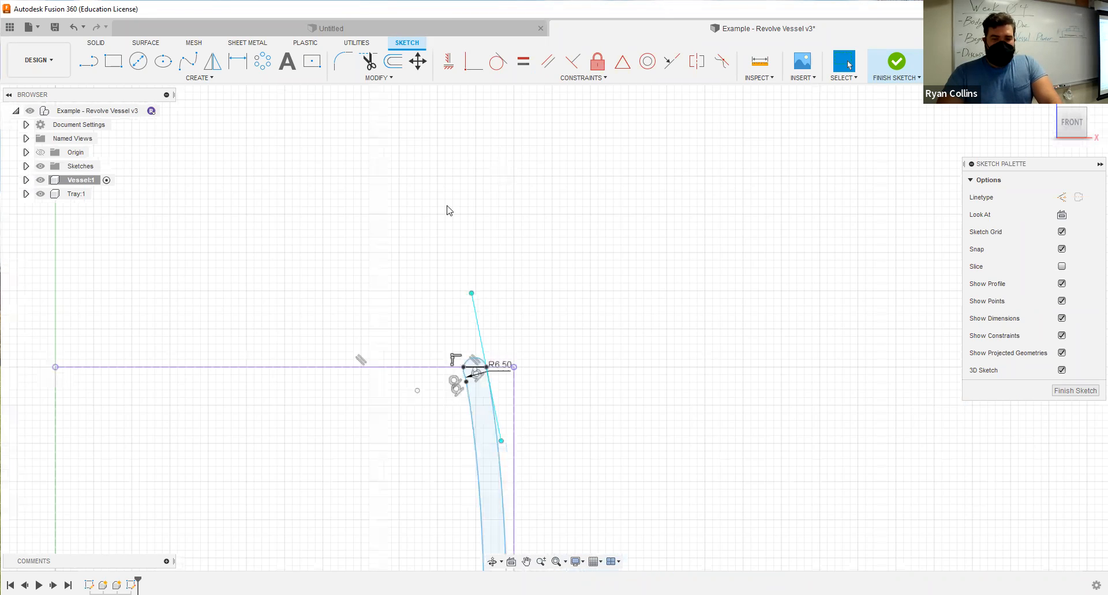
middle_click_drag(447, 206, 460, 209)
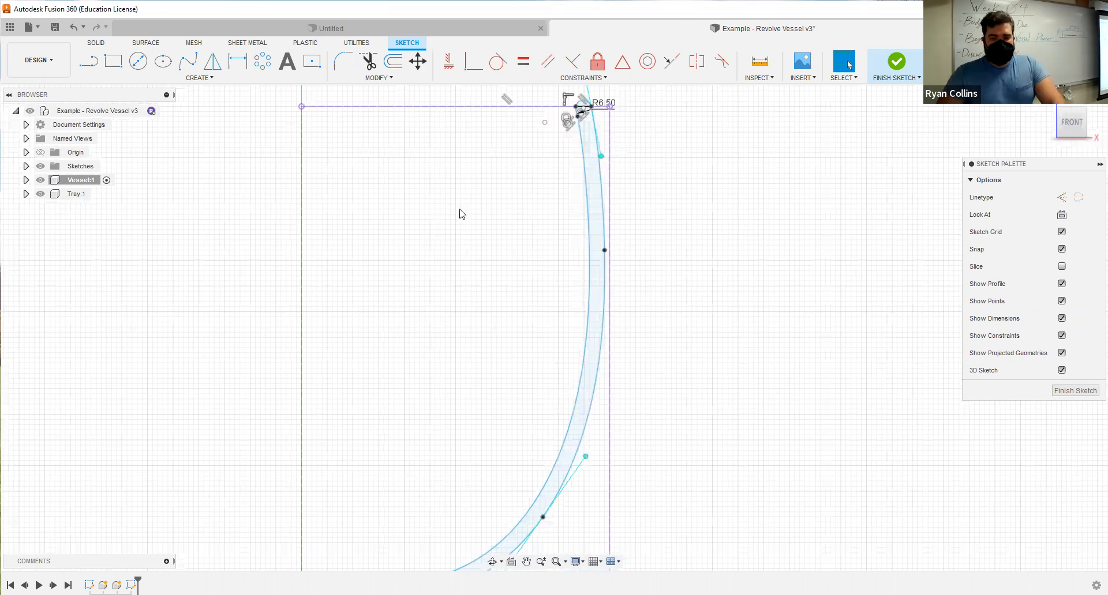
scroll(817, 276, "down", 2)
scroll(795, 306, "down", 1)
left_click(794, 306)
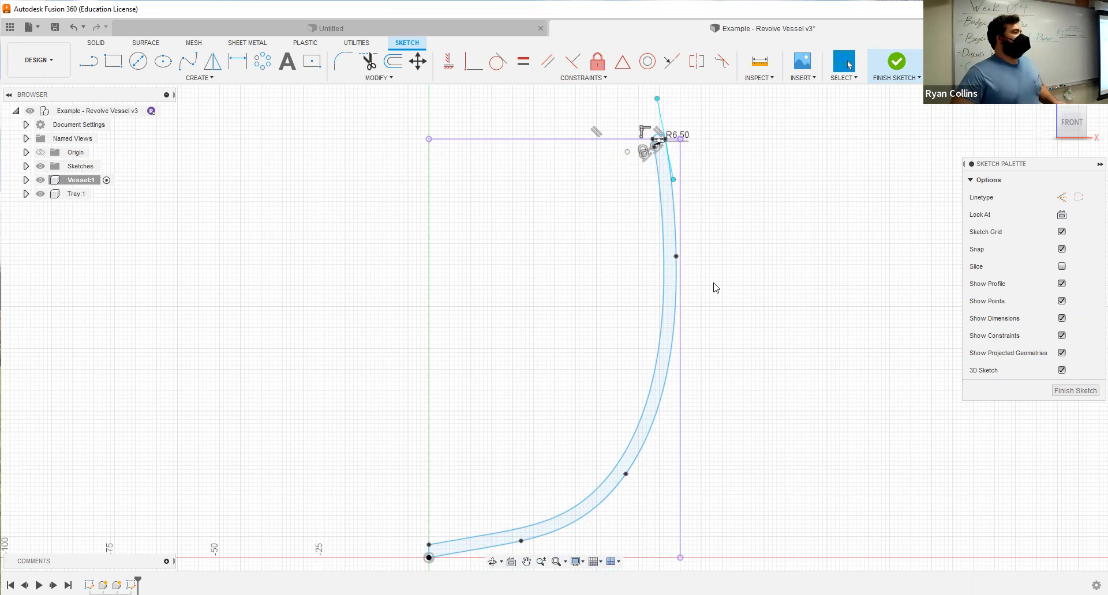
middle_click(567, 400)
mouse_move(459, 417)
middle_mouse_down()
mouse_move(426, 397)
mouse_move(451, 398)
middle_mouse_up()
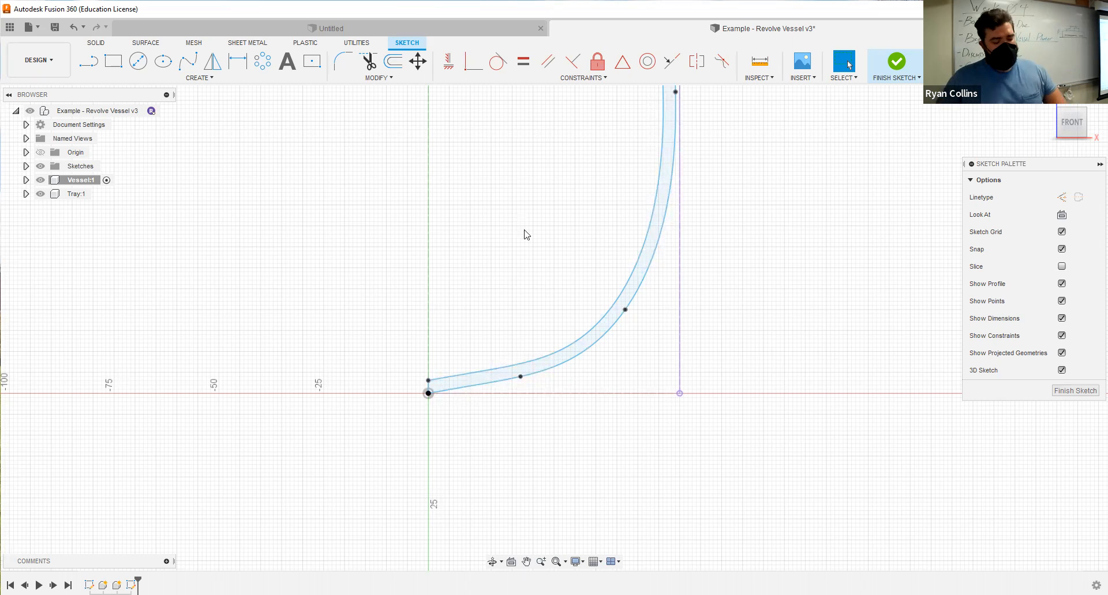
Save the design with the version description "Base Profile".
key("ctrl+s")
type("Base Profile")
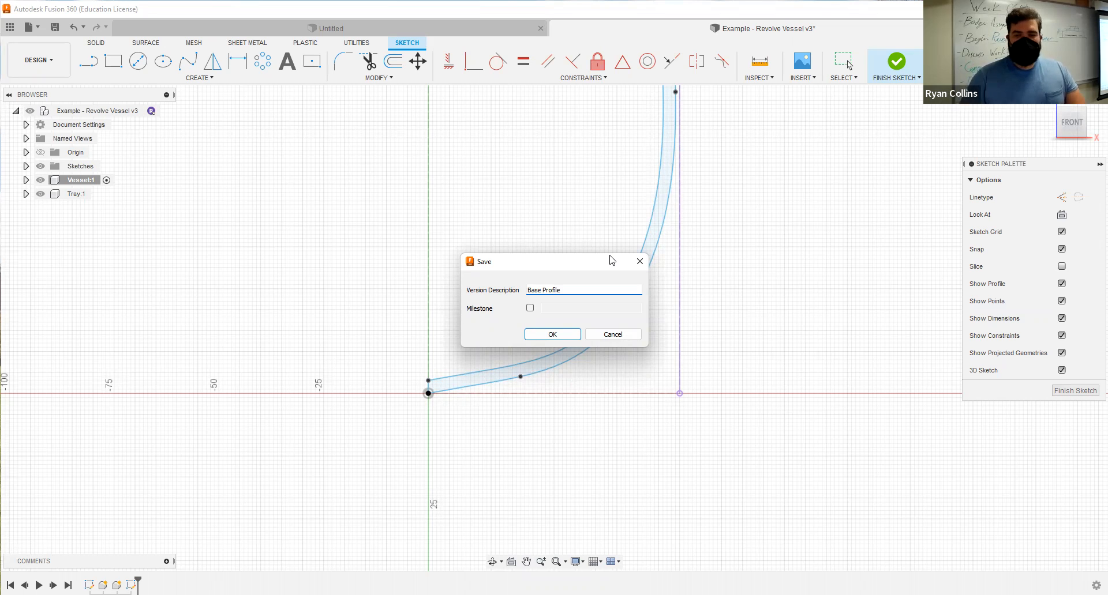
key("Return")
Finish the profile sketch and activate the Vessel component.
middle_click_drag(634, 92, 635, 257)
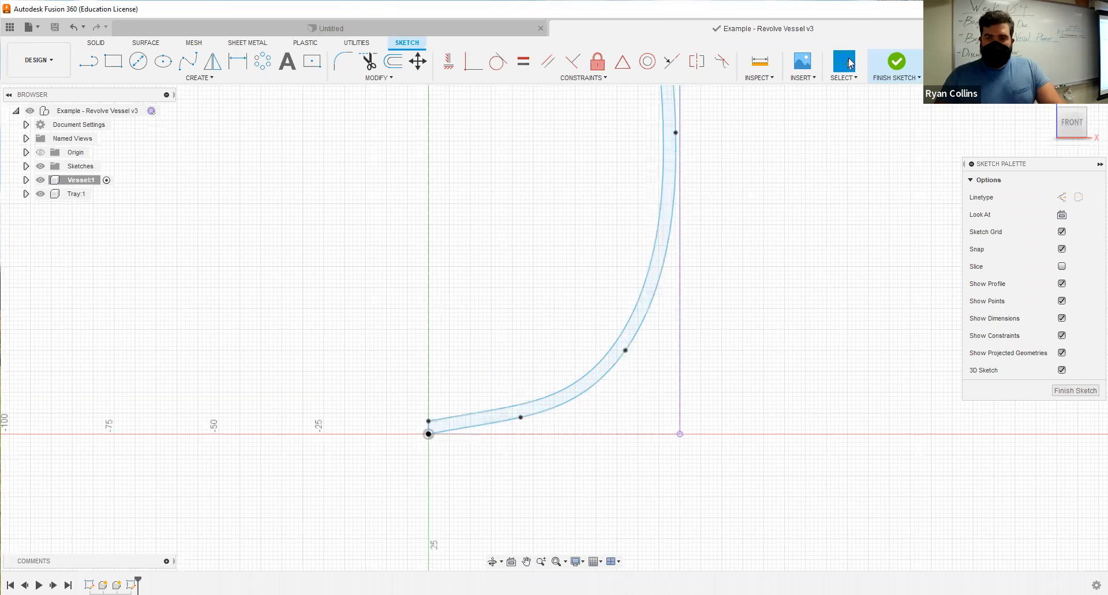
left_click(898, 69)
left_click(89, 182)
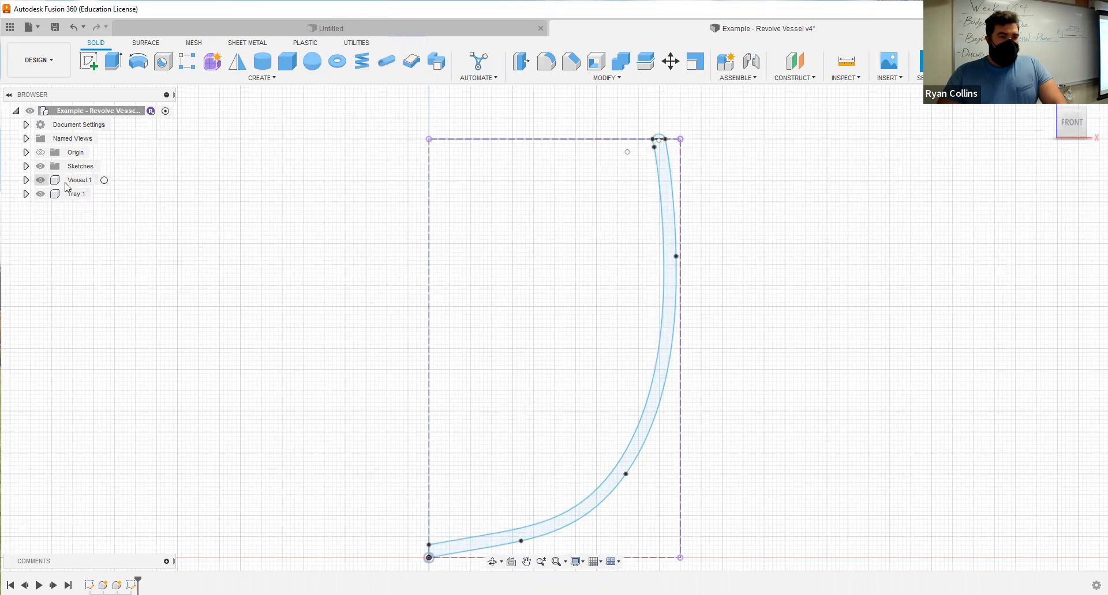
left_click(104, 181)
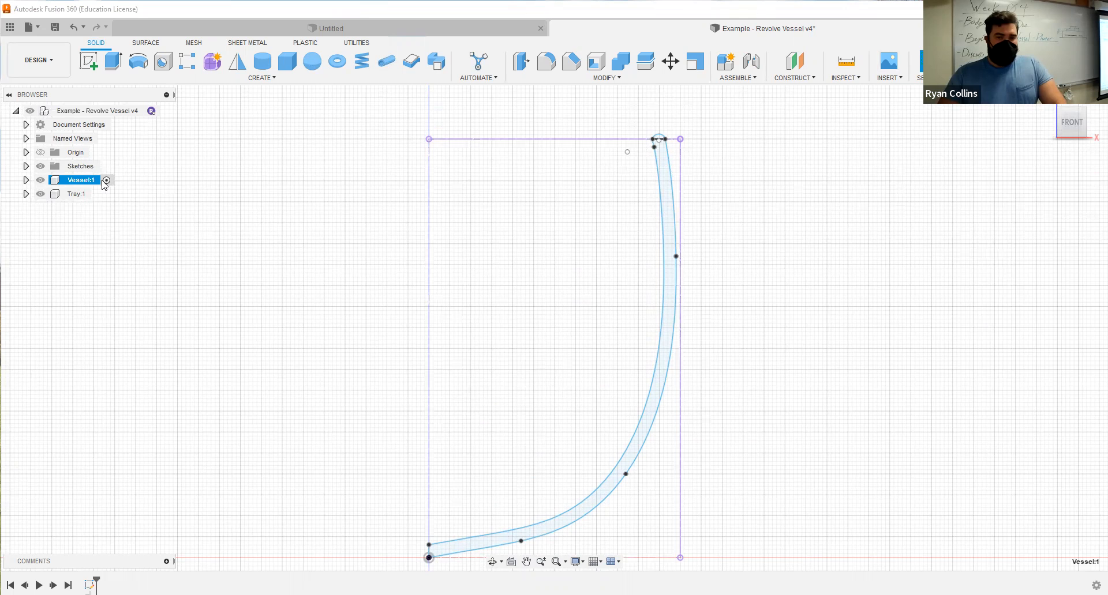
Expand the Vessel component's contents, activate the top-level design, and reactivate the Vessel component.
left_click(26, 180)
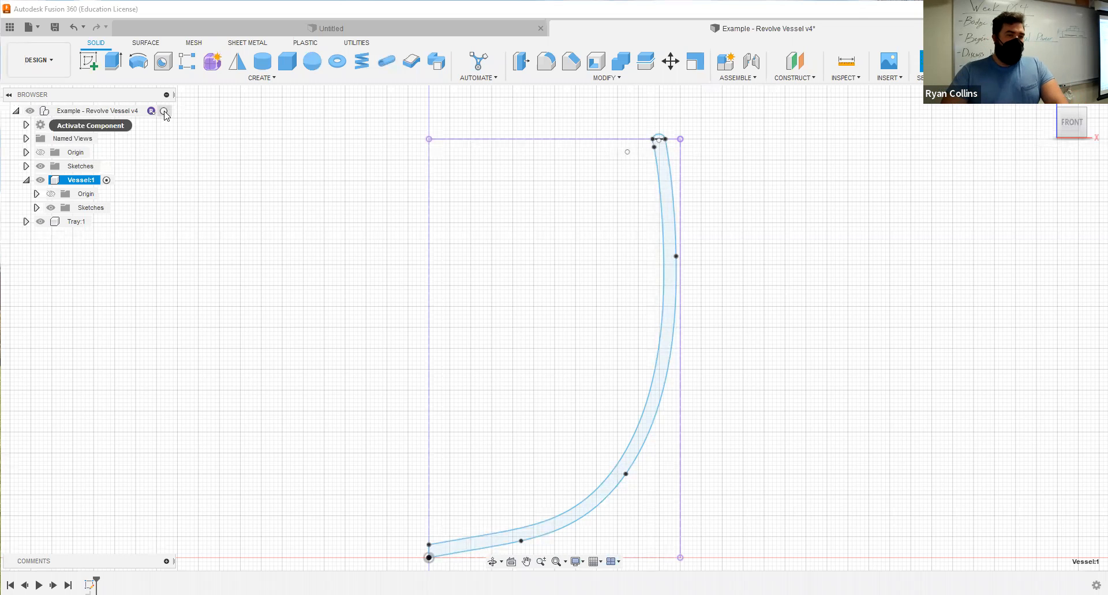
left_click(165, 112)
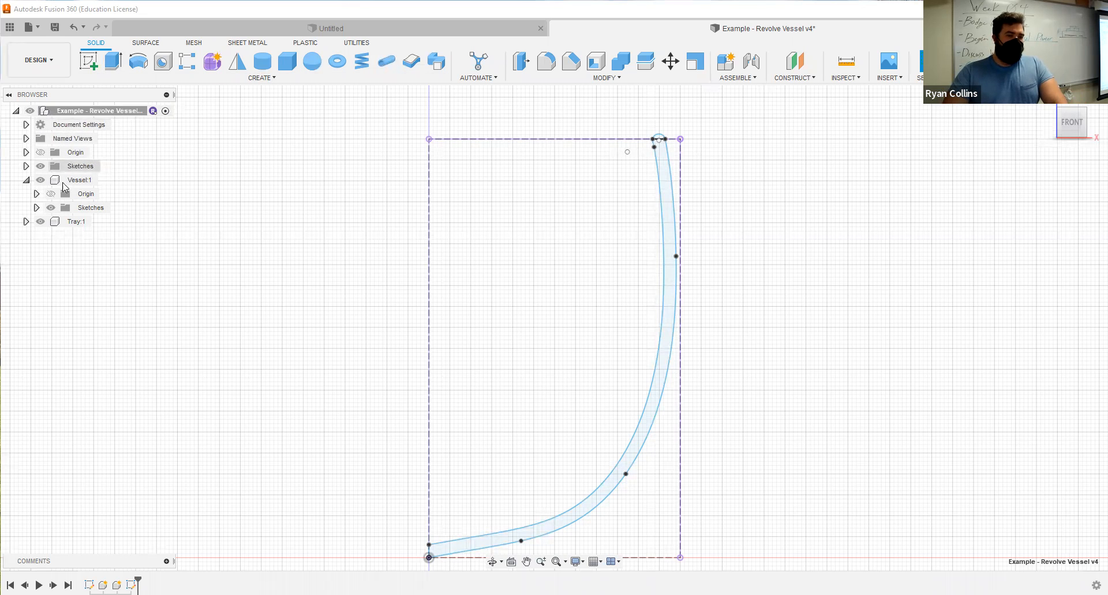
left_click(104, 180)
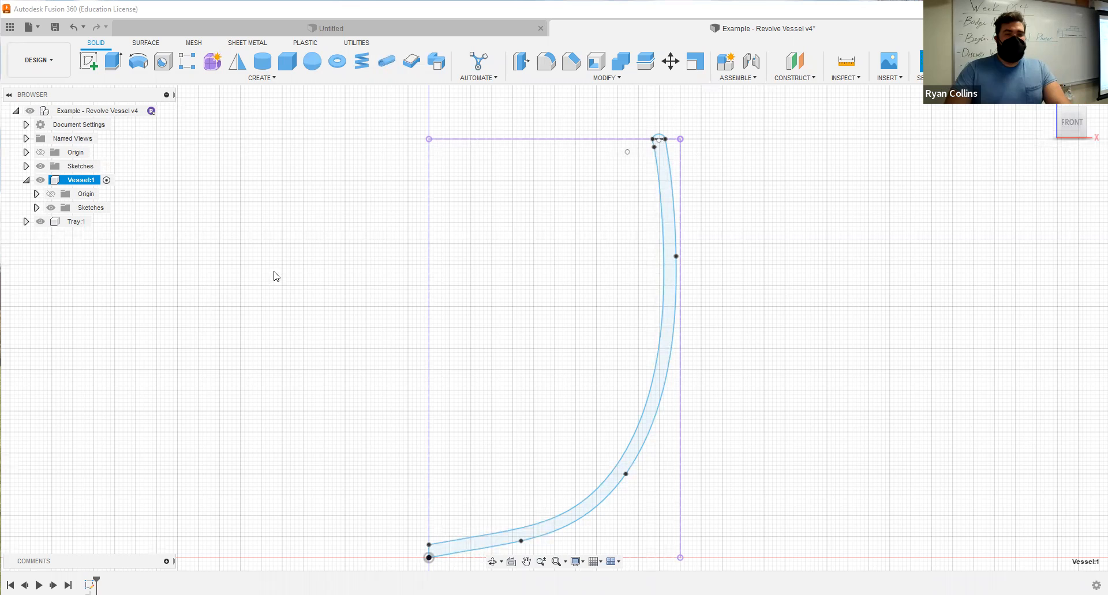
Try to revolve the wall profile 360 degrees around the vertical axis as a new body, and cancel the operation.
left_click(139, 61)
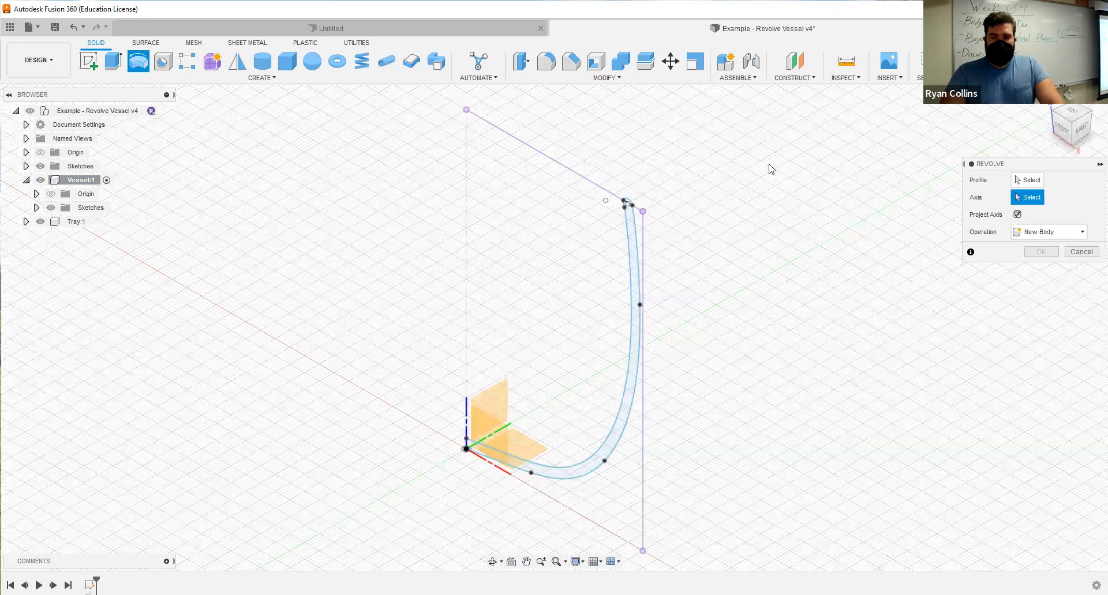
left_click(1025, 182)
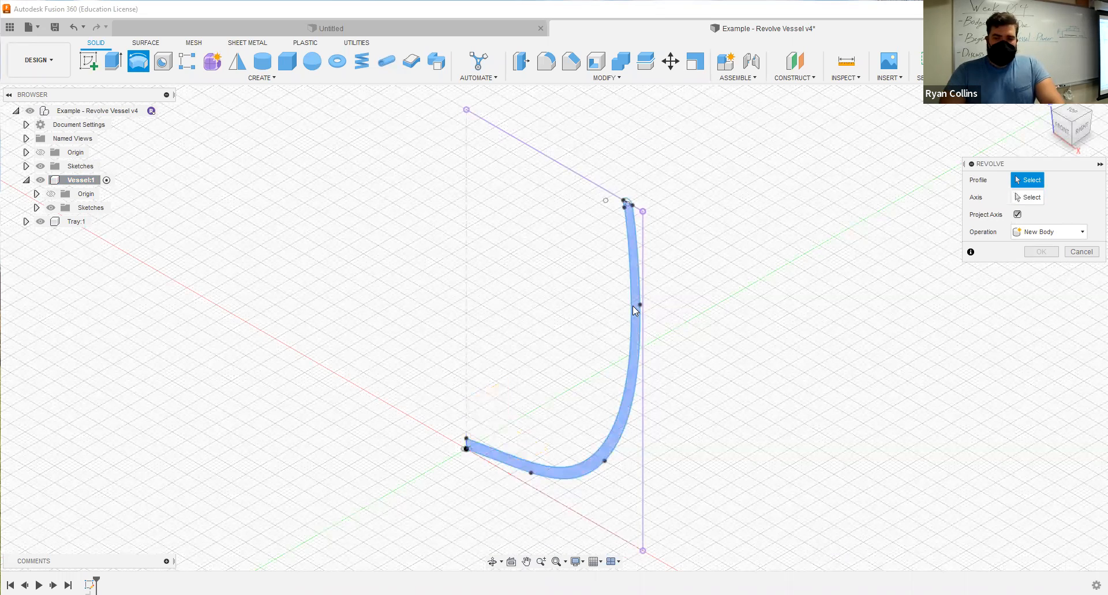
left_click(1025, 199)
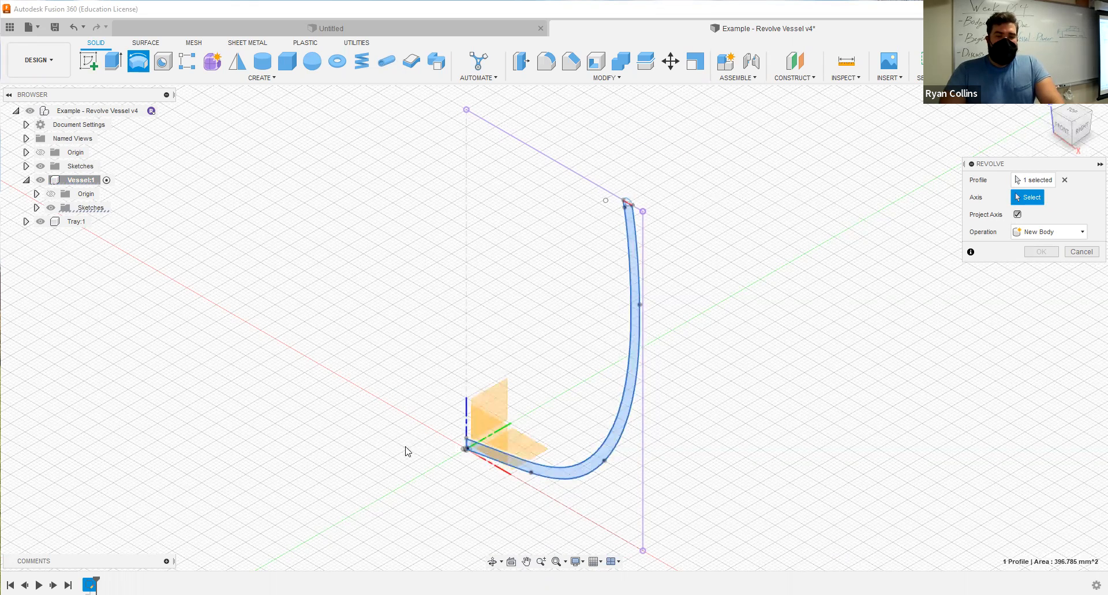
left_click(467, 417)
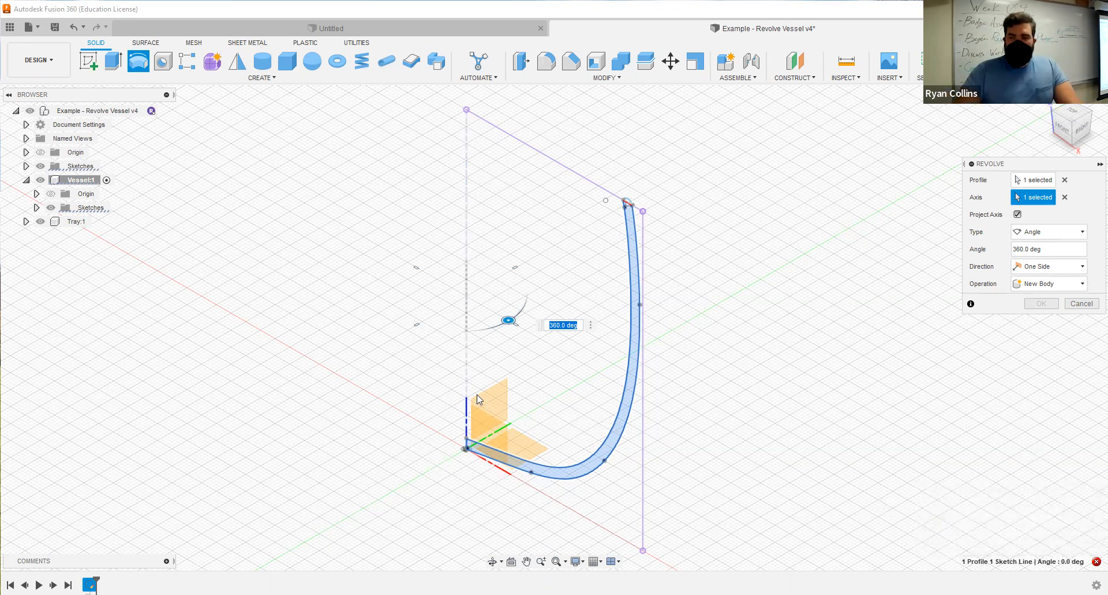
left_click(1063, 136)
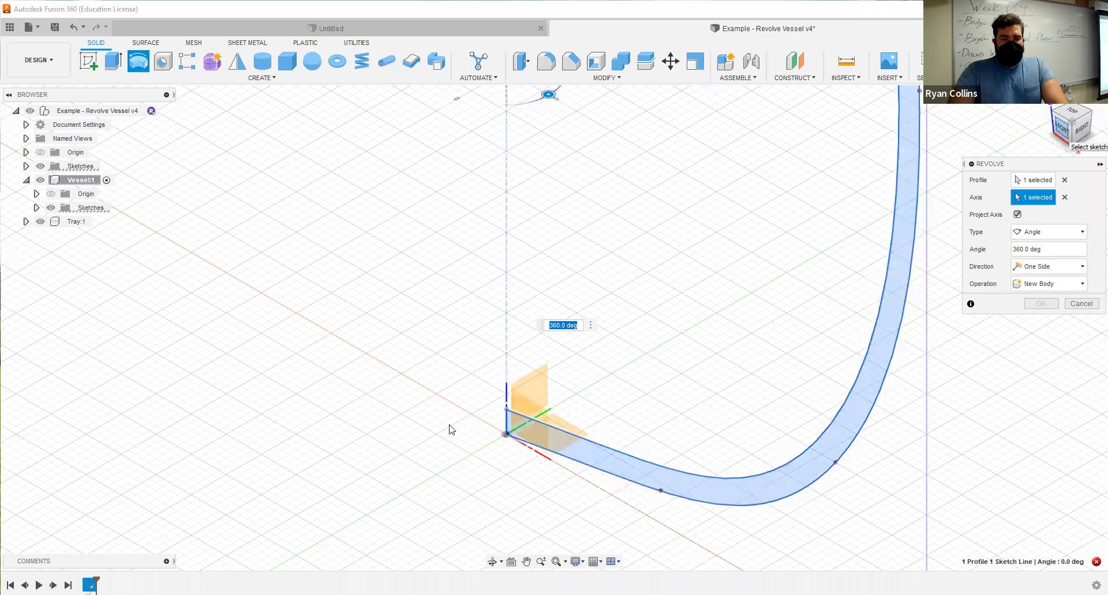
middle_click_drag(494, 321, 613, 130)
middle_click_drag(492, 327, 575, 217)
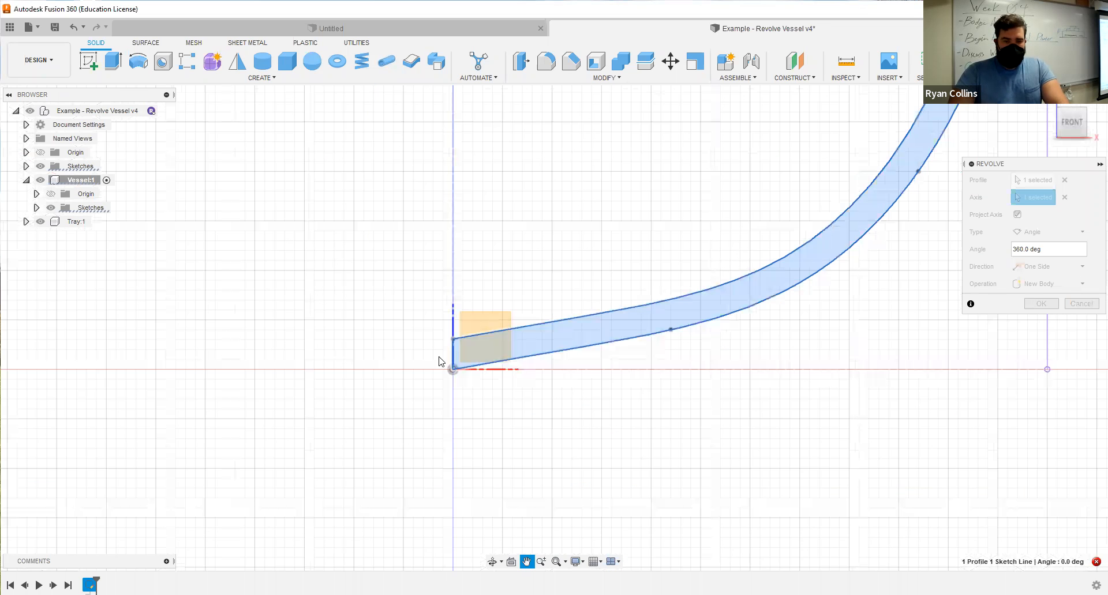
scroll(449, 360, "up", 10)
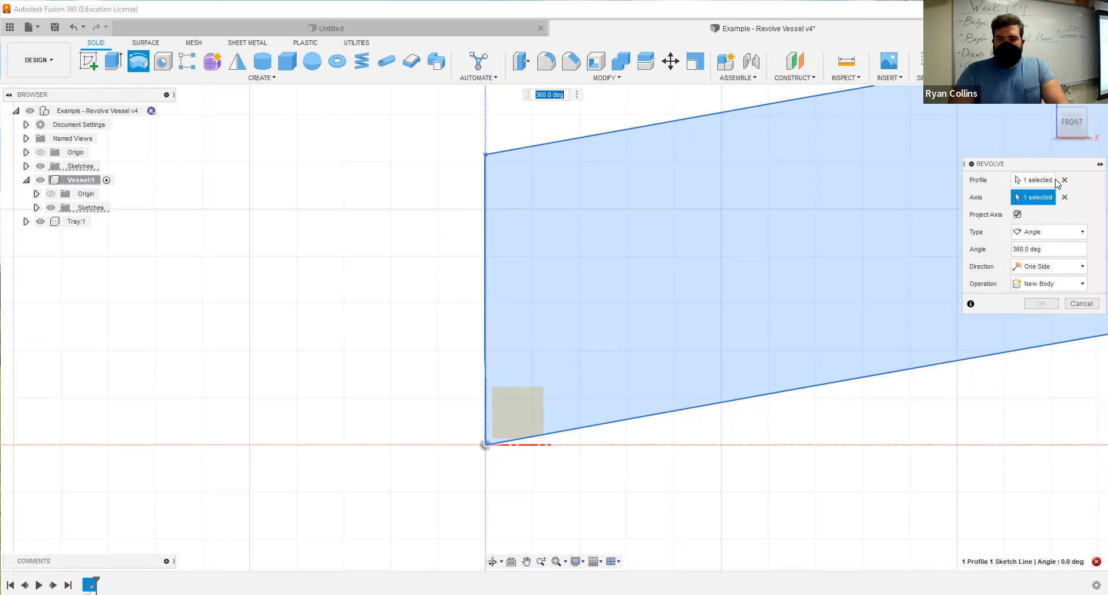
left_click_drag(1080, 222, 1061, 143)
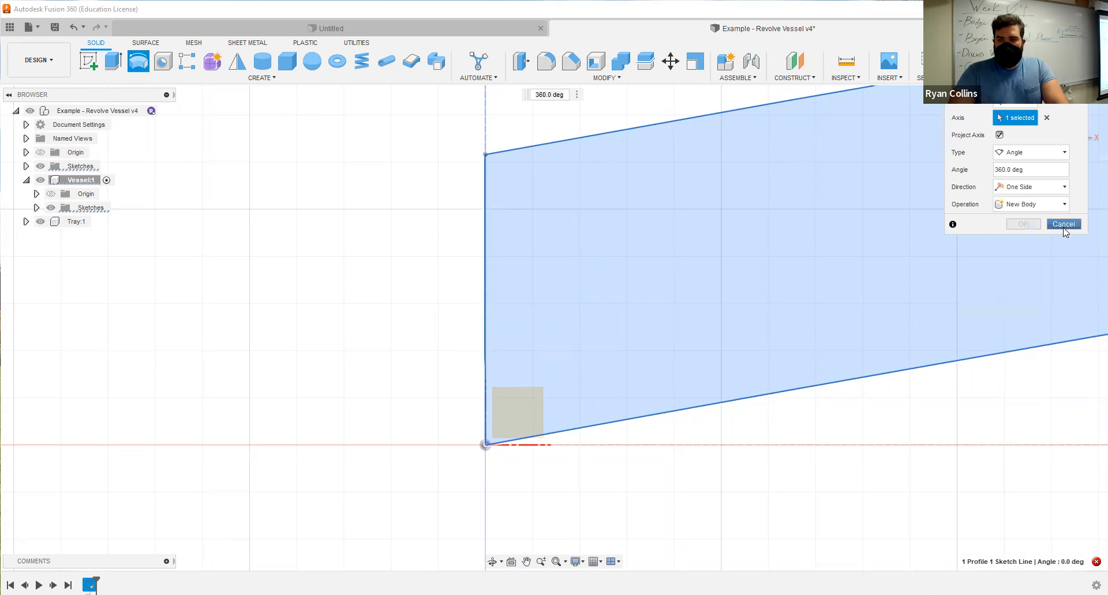
key("Escape")
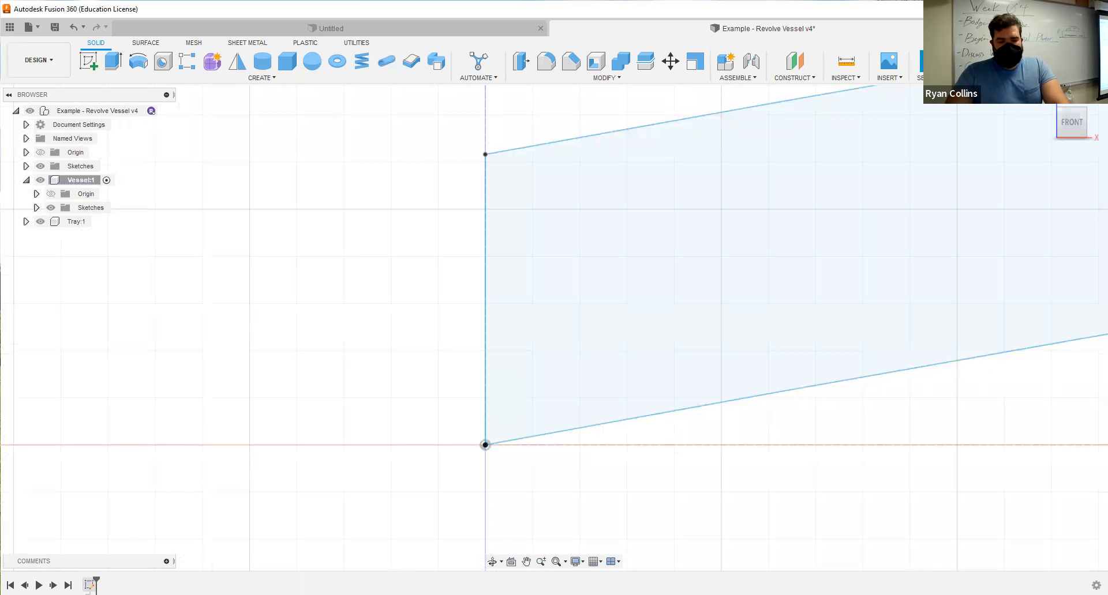
Reopen the vessel's wall profile sketch for editing.
right_click(90, 585)
left_click(122, 472)
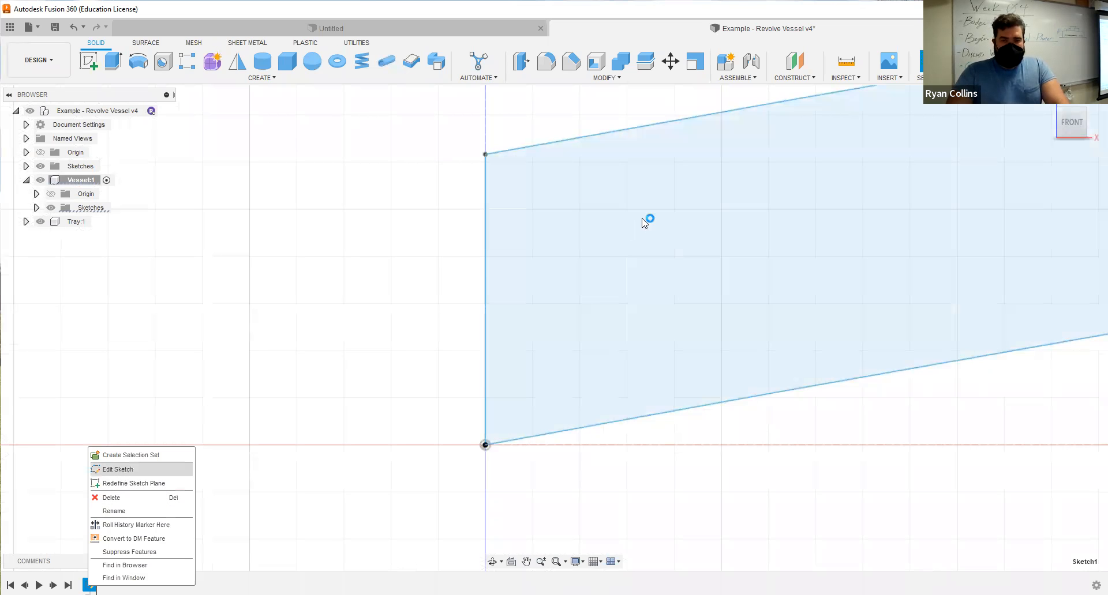
scroll(476, 191, "up", 3)
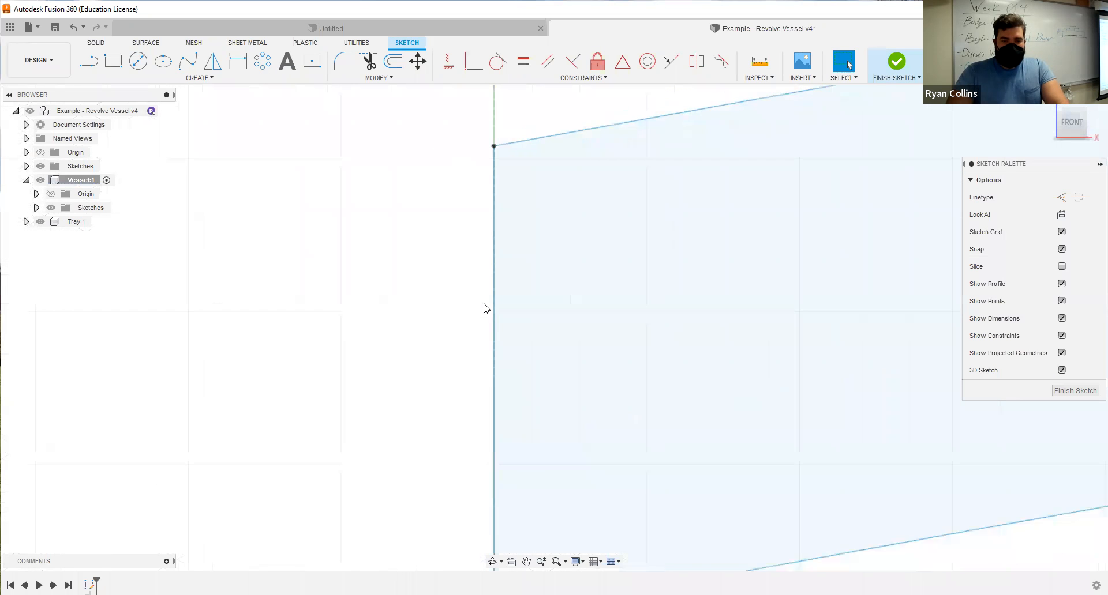
scroll(486, 384, "down", 3)
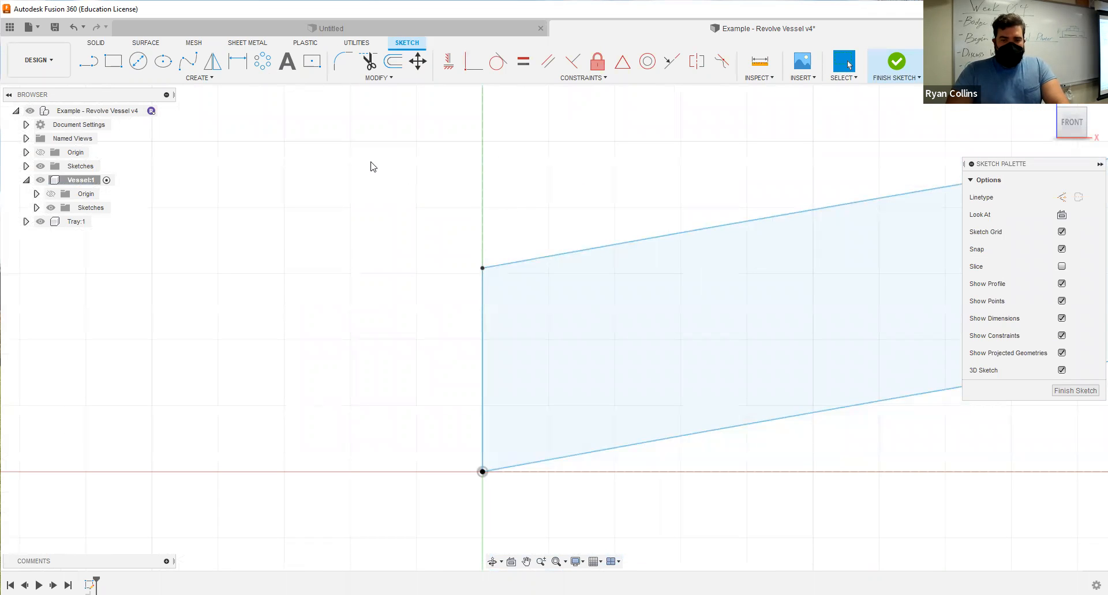
Examine how the upper end of the profile's short vertical closing edge lines up with the vertical axis.
scroll(484, 274, "up", 5)
scroll(507, 323, "up", 3)
middle_click_drag(525, 334, 521, 478)
middle_click_drag(520, 267, 527, 296)
scroll(561, 423, "down", 3)
mouse_move(586, 265)
middle_mouse_down()
mouse_move(599, 470)
mouse_move(626, 511)
middle_mouse_up()
scroll(563, 216, "down", 5)
scroll(567, 299, "up", 2)
scroll(529, 258, "up", 3)
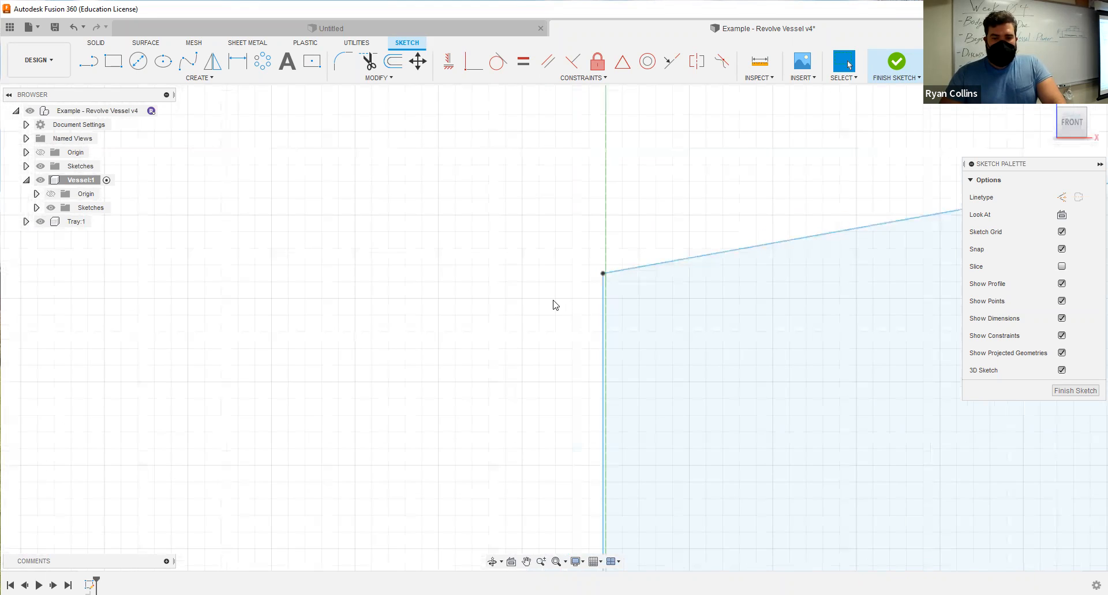
scroll(530, 270, "up", 1)
middle_click_drag(530, 271, 495, 257)
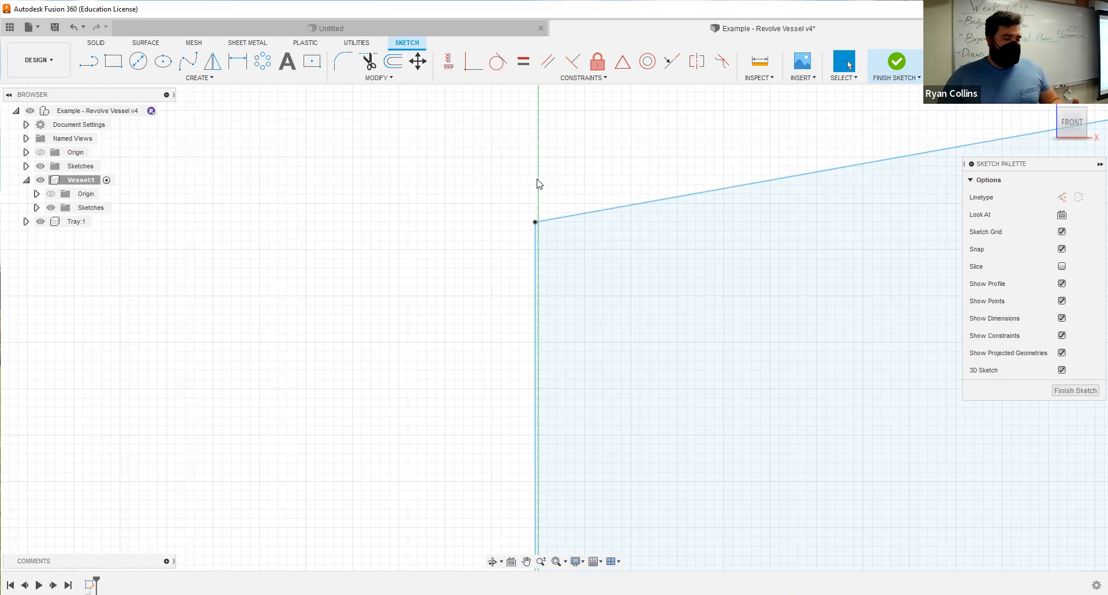
left_click(358, 43)
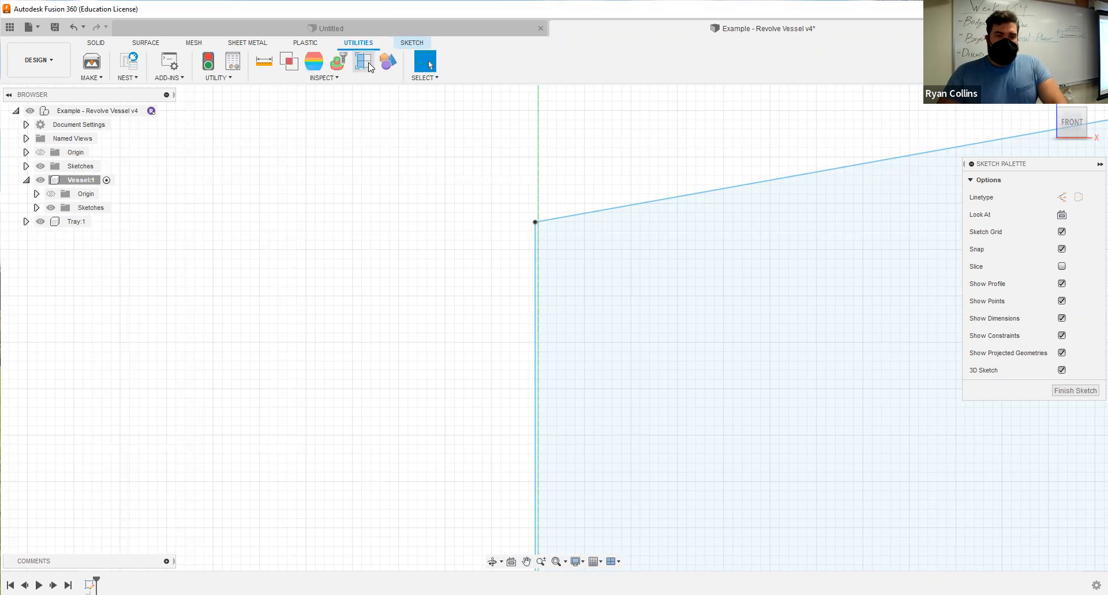
left_click(94, 42)
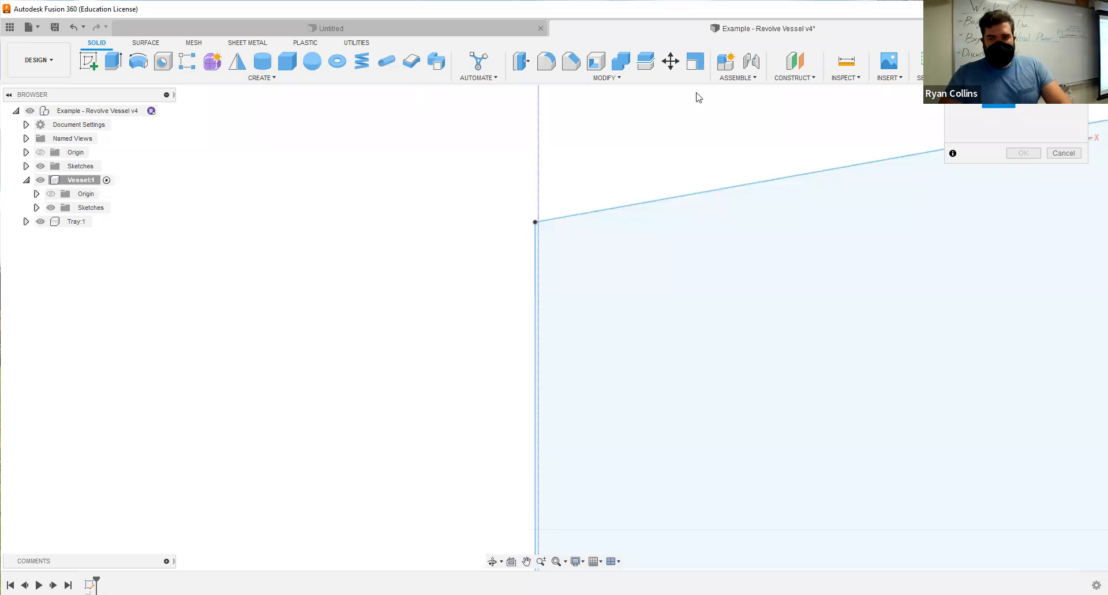
left_click(1064, 153)
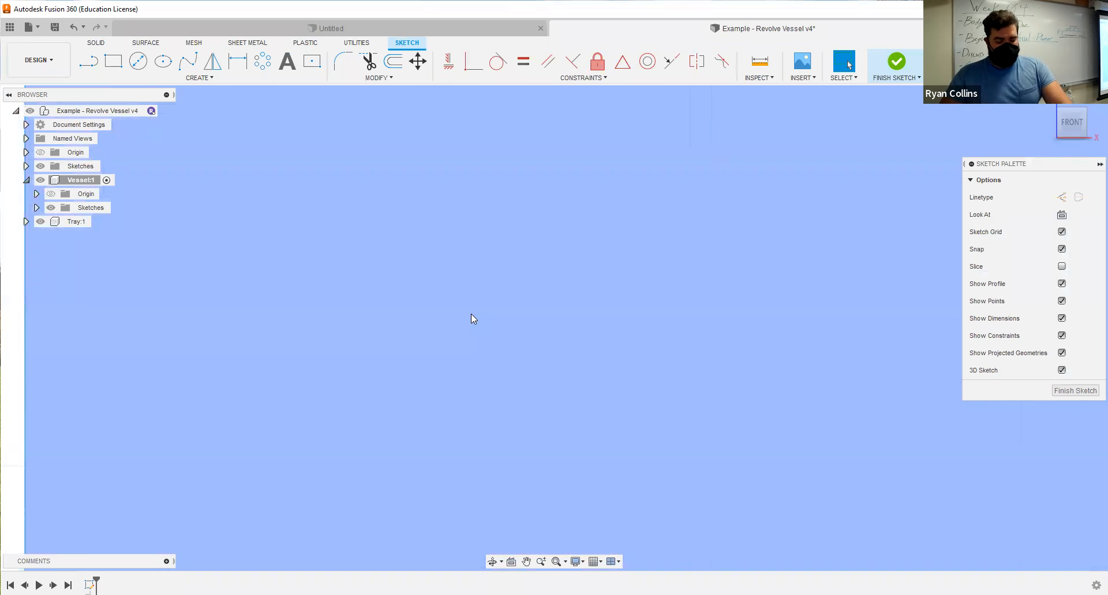
Trim away the short vertical edge that closes the wall profile at the central axis.
scroll(524, 450, "down", 3)
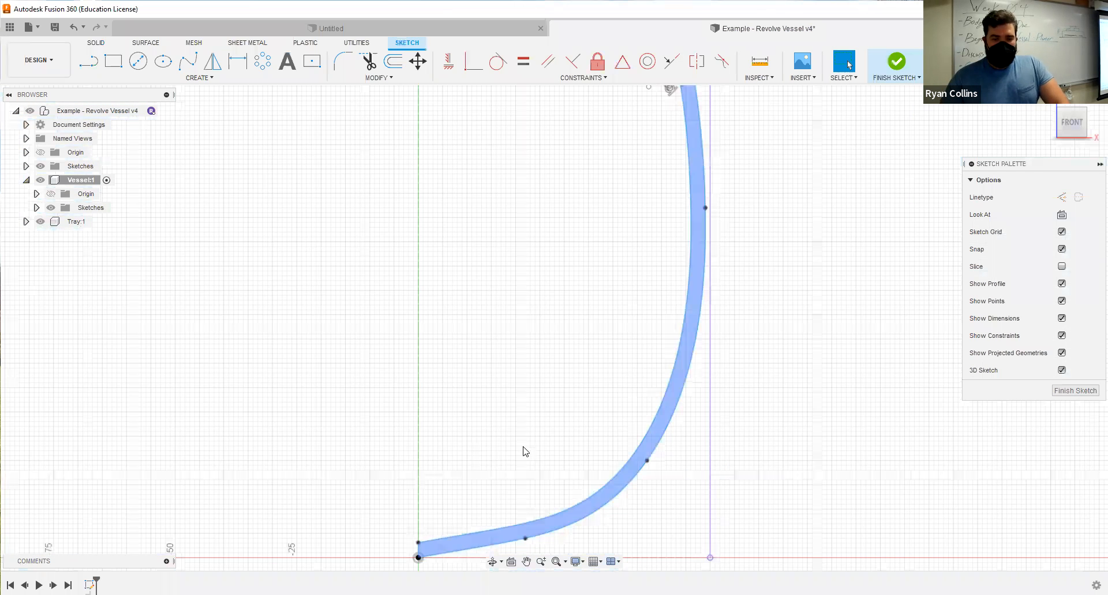
scroll(542, 344, "up", 8)
middle_click_drag(607, 422, 608, 119)
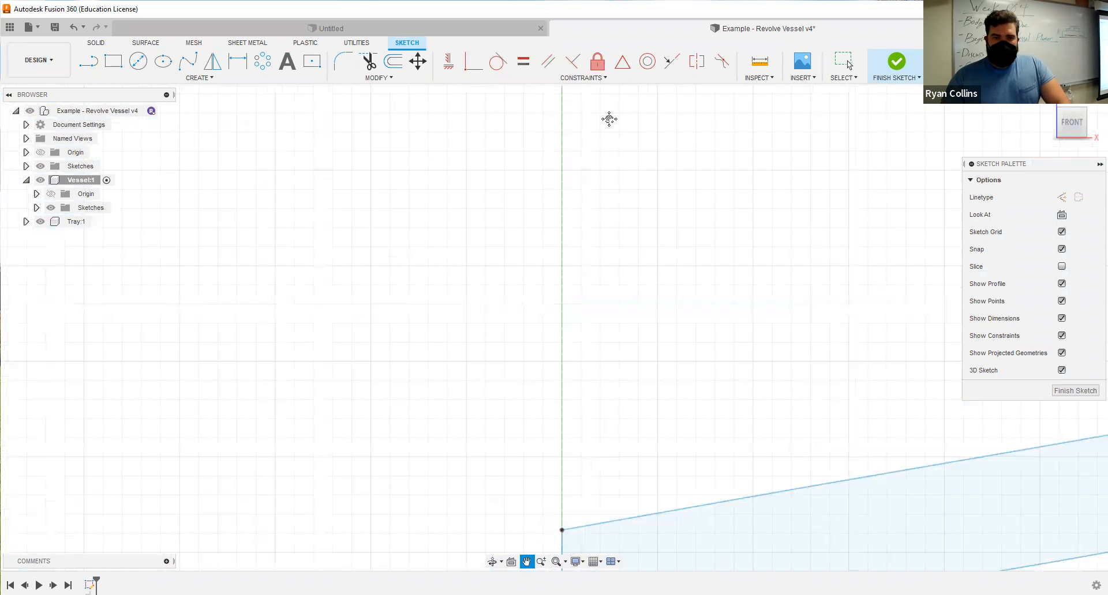
scroll(550, 401, "up", 5)
scroll(548, 276, "up", 3)
middle_click_drag(479, 391, 457, 442)
middle_click_drag(438, 358, 427, 502)
scroll(430, 501, "down", 5)
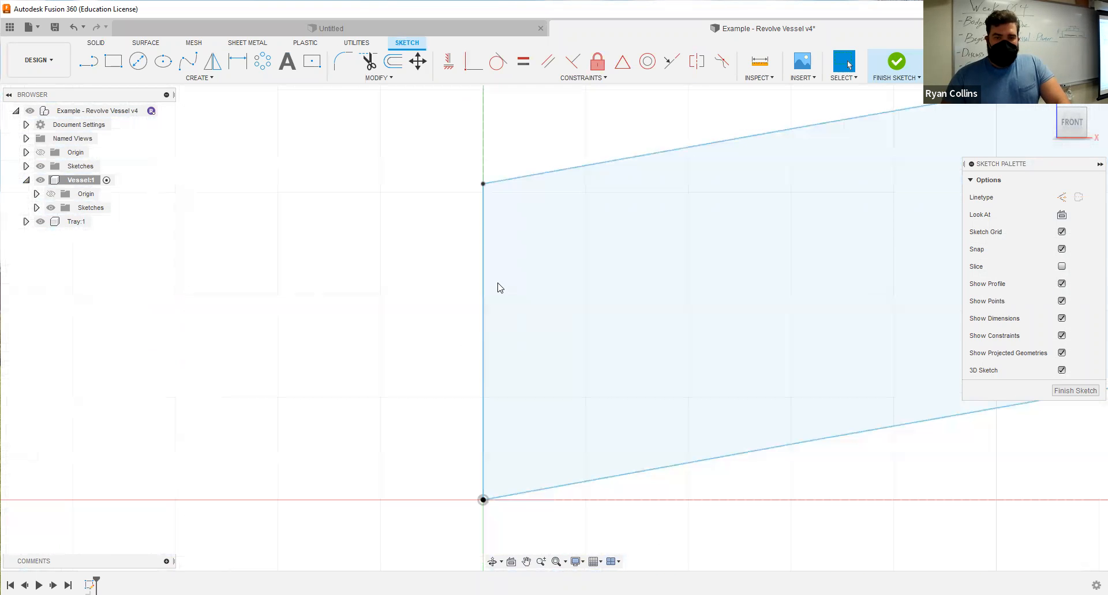
left_click(368, 61)
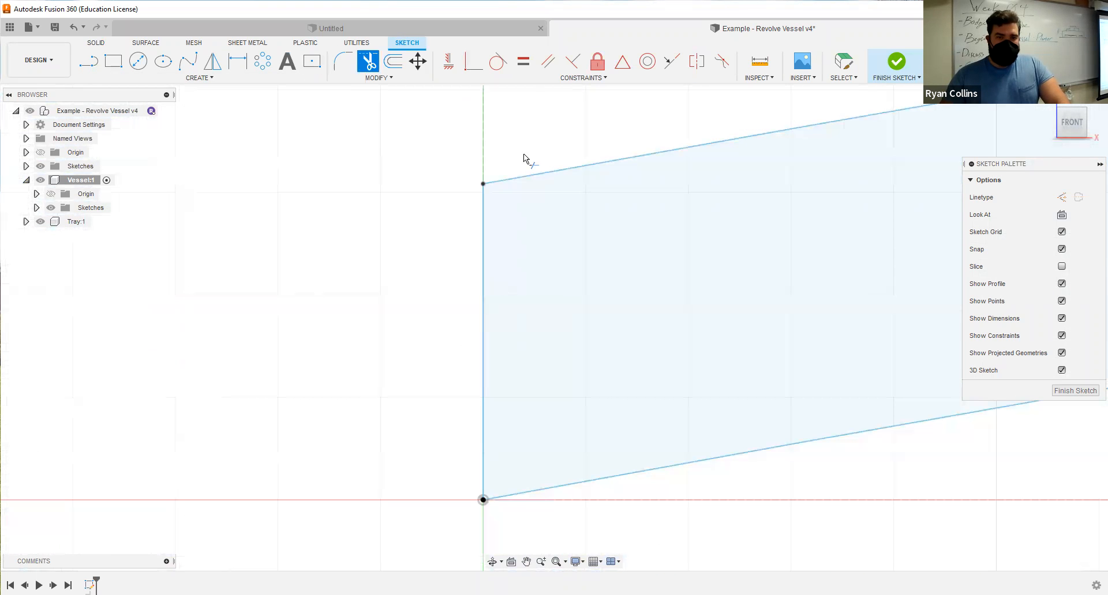
left_click(483, 207)
scroll(491, 173, "up", 3)
middle_click_drag(444, 213, 576, 345)
scroll(576, 345, "down", 1)
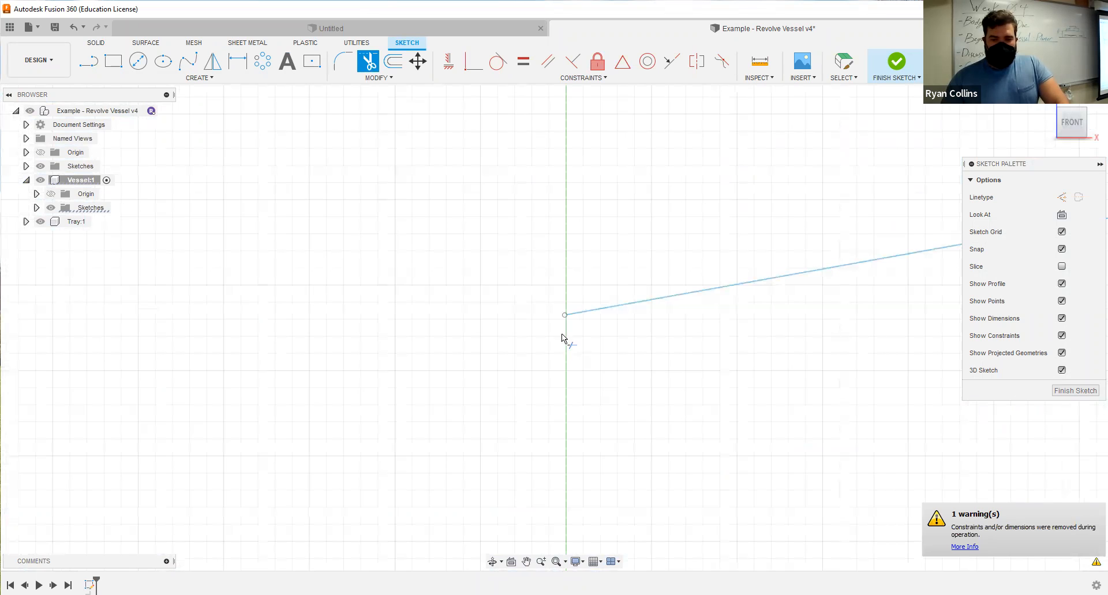
scroll(570, 324, "up", 3)
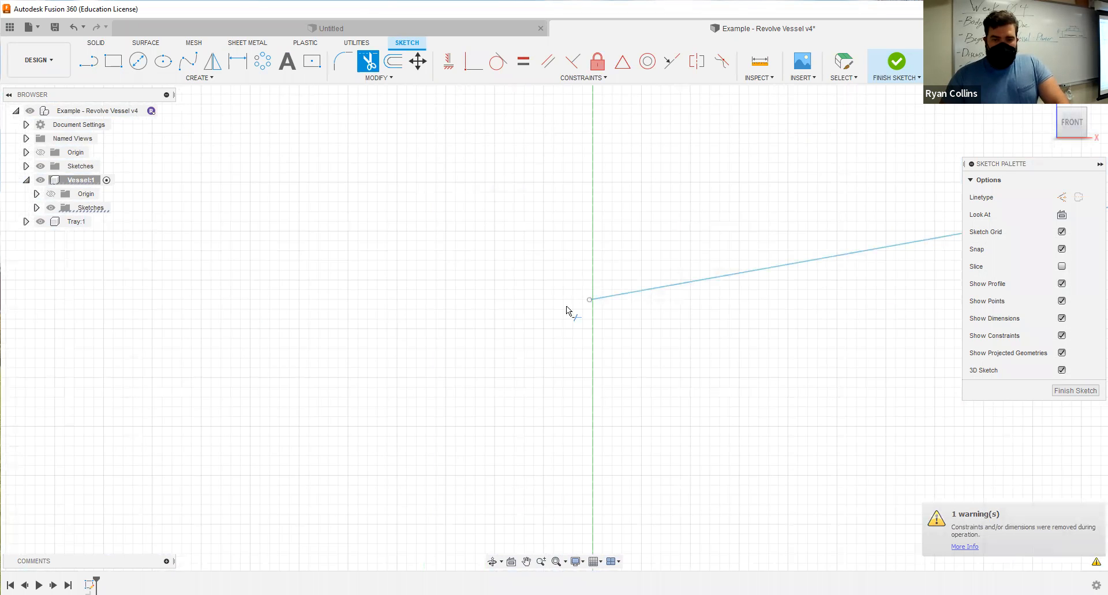
scroll(580, 321, "up", 2)
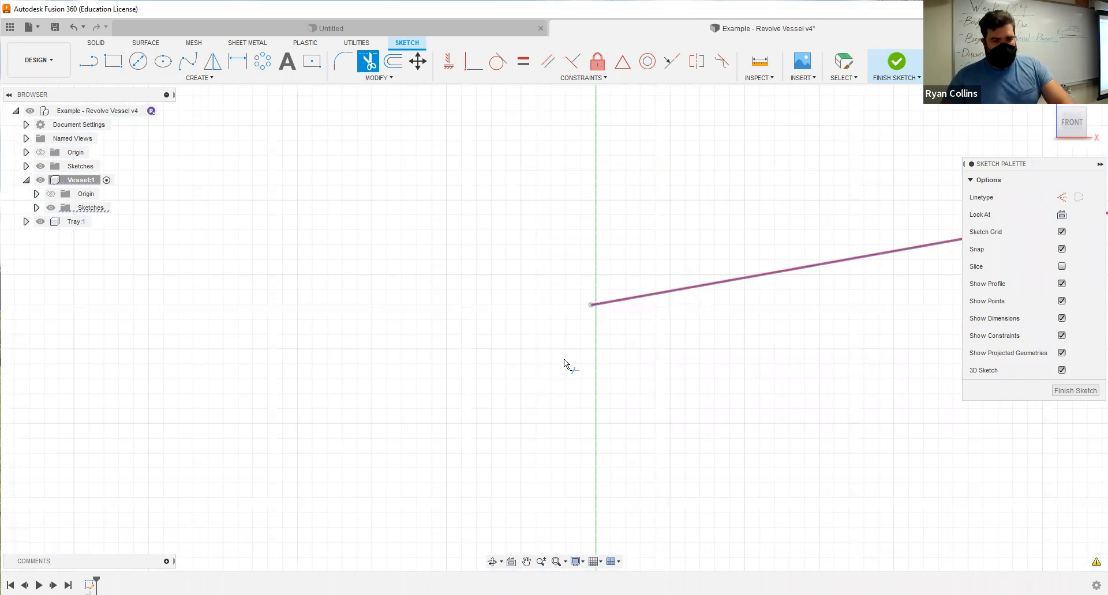
key("Escape")
Draw a vertical line about 3.35 mm long from the origin along the axis, extending past the inner wall curve's end.
scroll(571, 411, "down", 2)
scroll(571, 411, "down", 5)
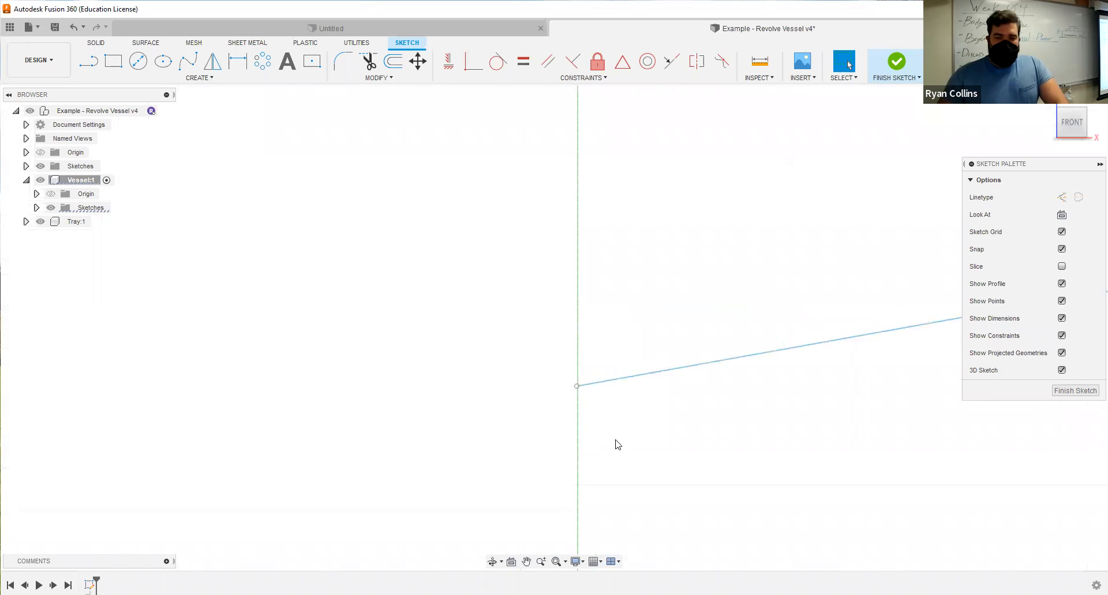
middle_click_drag(626, 460, 545, 182)
mouse_move(587, 339)
middle_mouse_down()
mouse_move(624, 431)
mouse_move(638, 427)
mouse_move(566, 196)
mouse_move(641, 448)
middle_mouse_up()
scroll(639, 448, "down", 2)
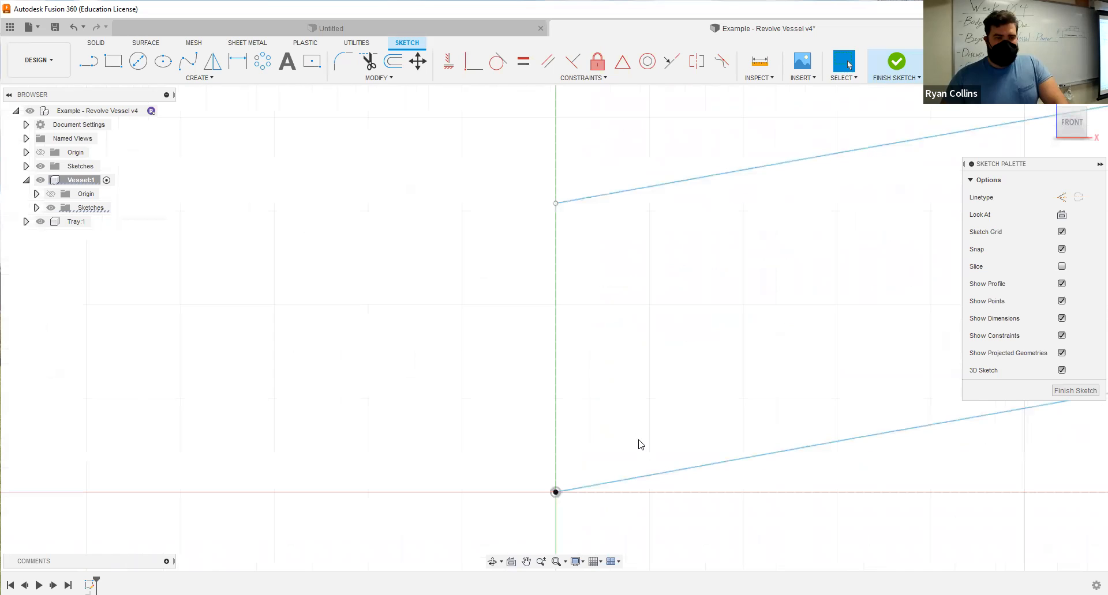
left_click(87, 65)
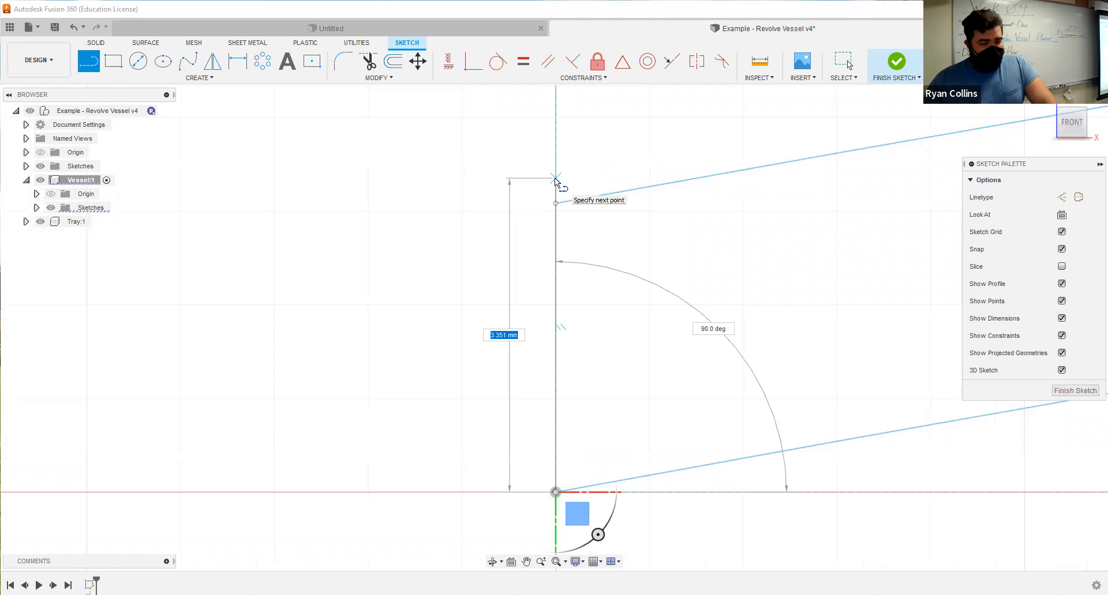
key("Tab")
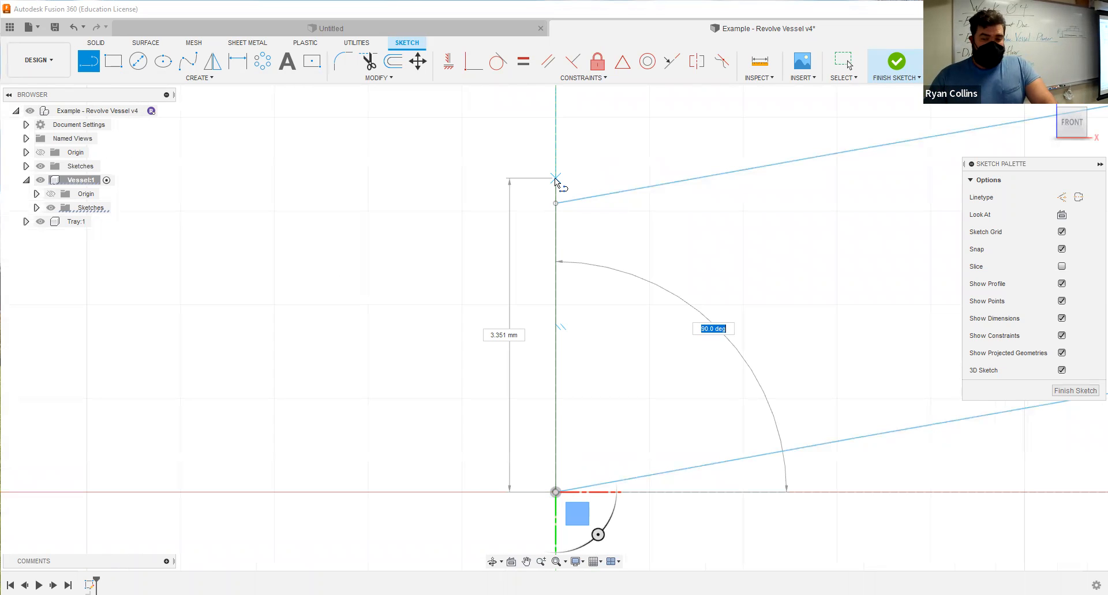
key("Return")
key("Escape")
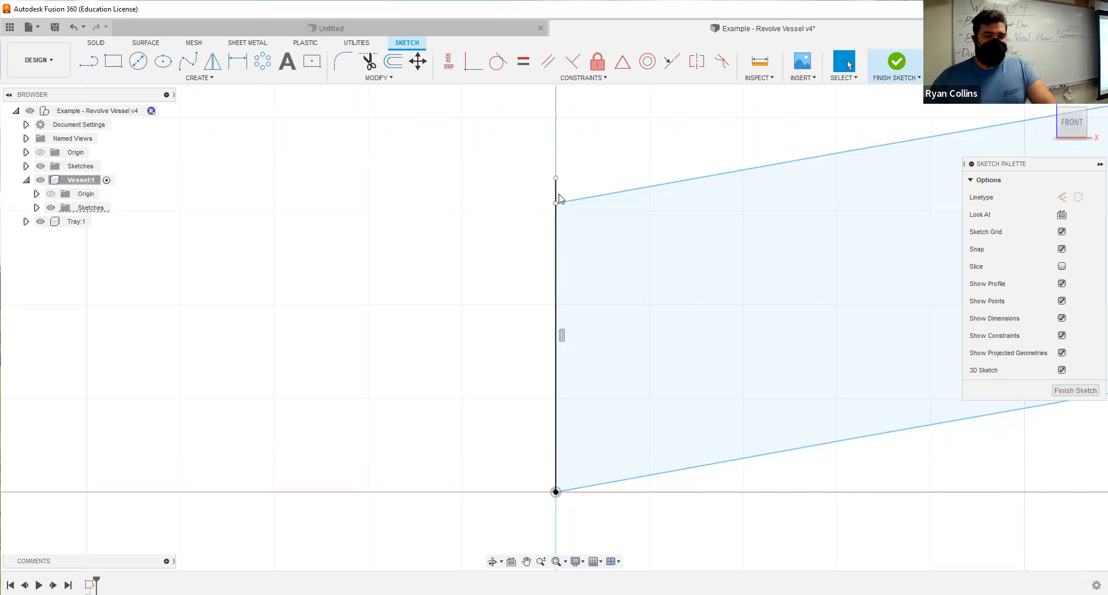
Trim the vertical line's excess above the inner wall curve and the curve's small overshoot beyond the axis.
left_click(369, 62)
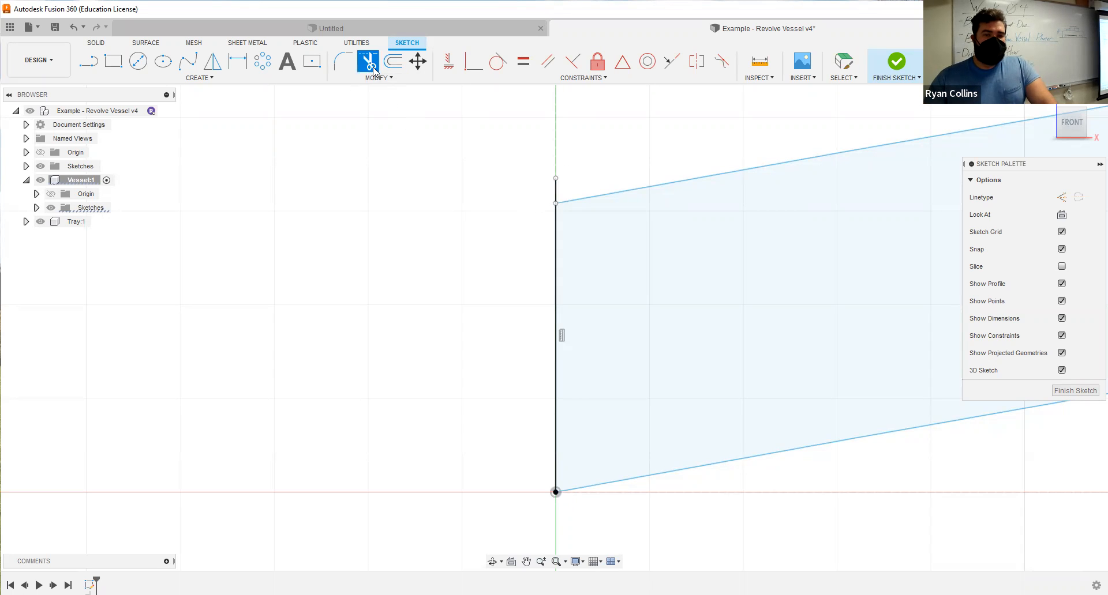
left_click(552, 196)
scroll(563, 208, "up", 3)
middle_click_drag(562, 253, 606, 271)
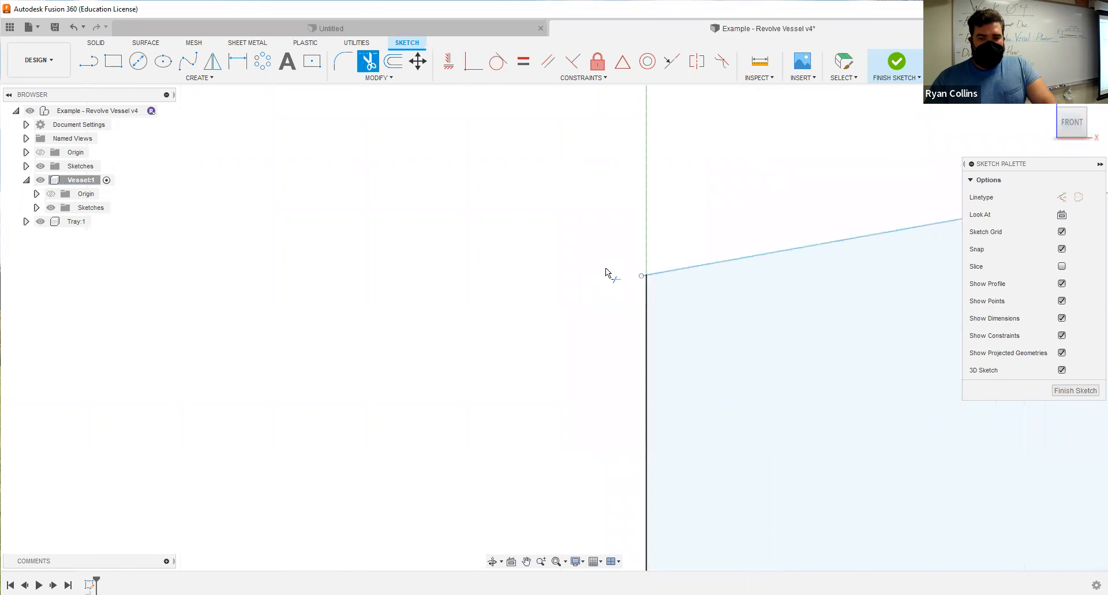
left_click(644, 278)
scroll(570, 317, "down", 5)
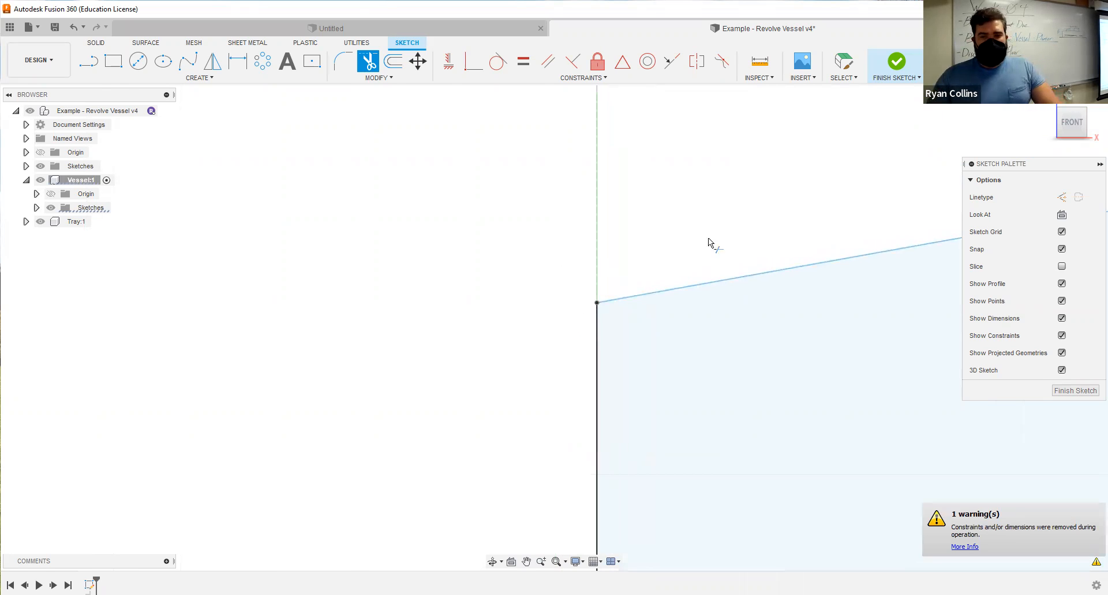
Finish the sketch and set up a Revolve of the closed wall profile about the vertical axis through the origin.
key("F6")
left_click(896, 61)
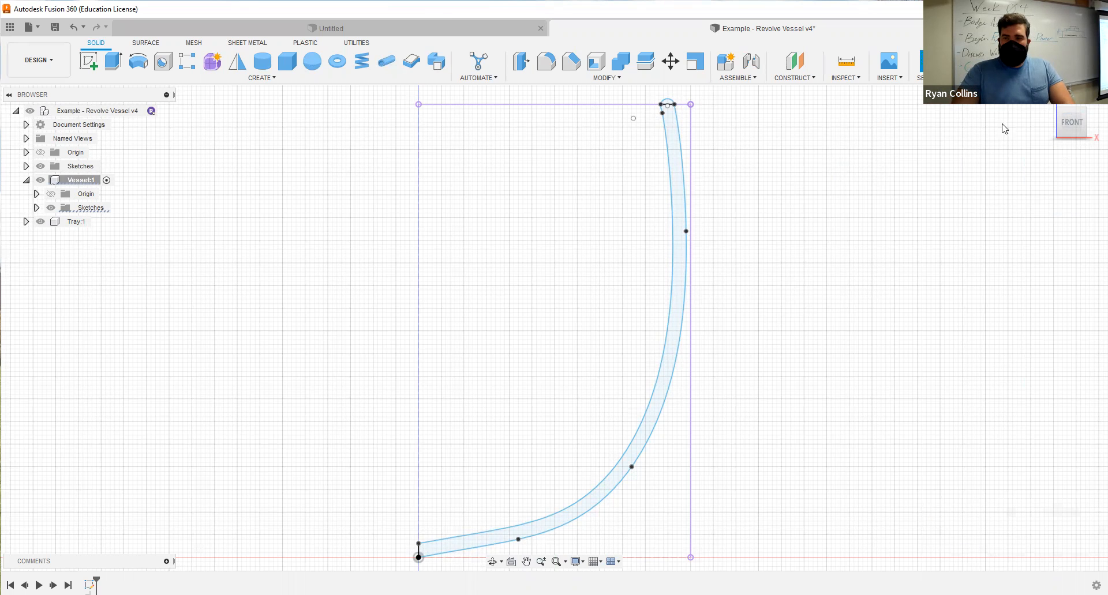
left_click(1048, 98)
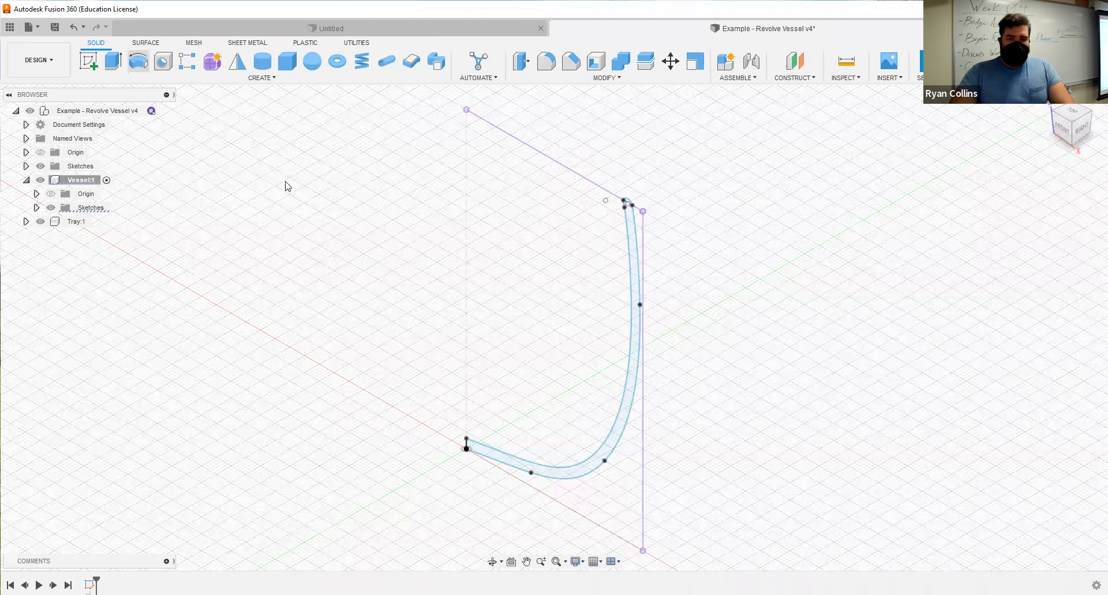
left_click(633, 261)
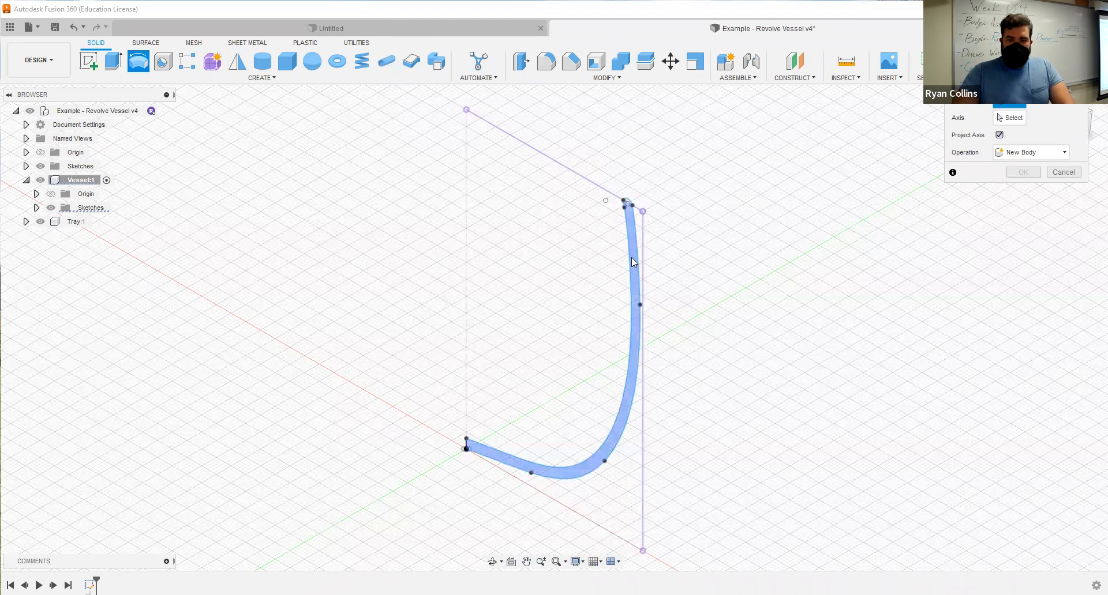
left_click(1004, 118)
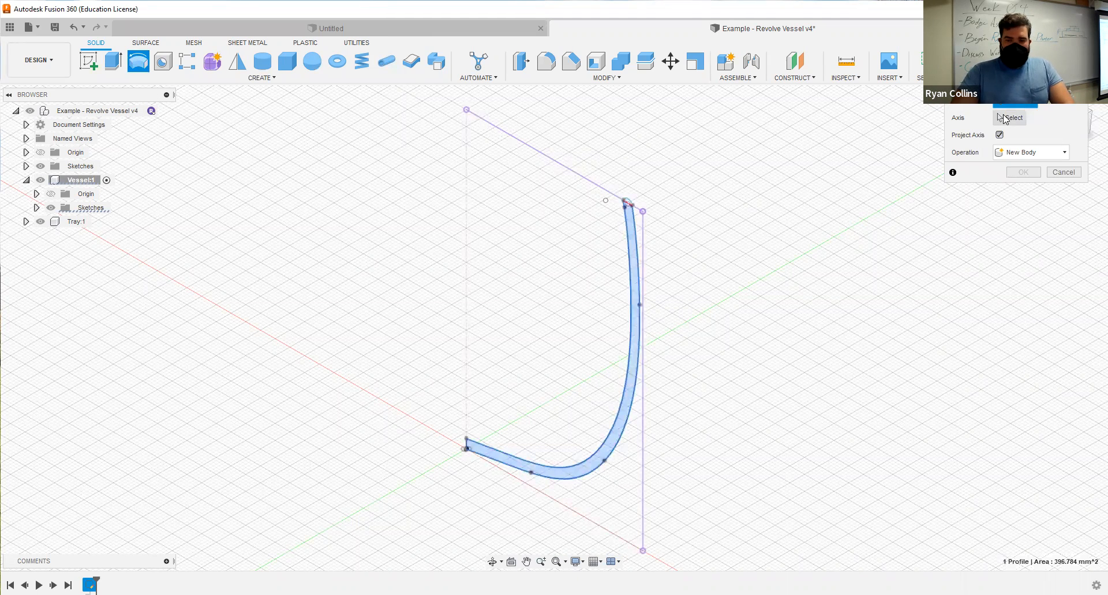
left_click(466, 418)
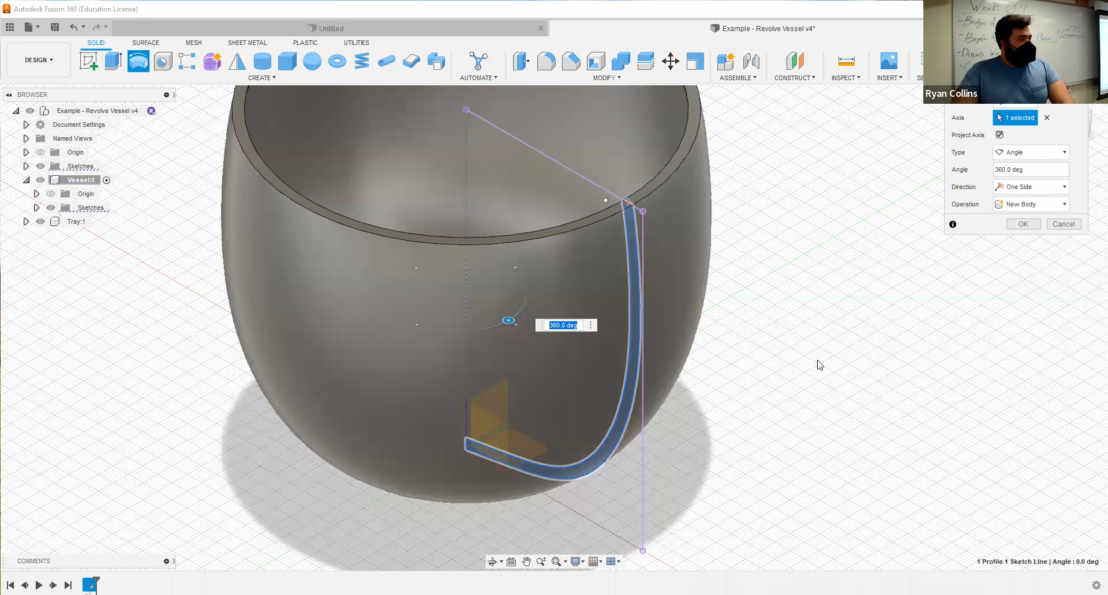
Set the wall profile's revolve angle to 180 degrees.
middle_click_drag(662, 336, 682, 418)
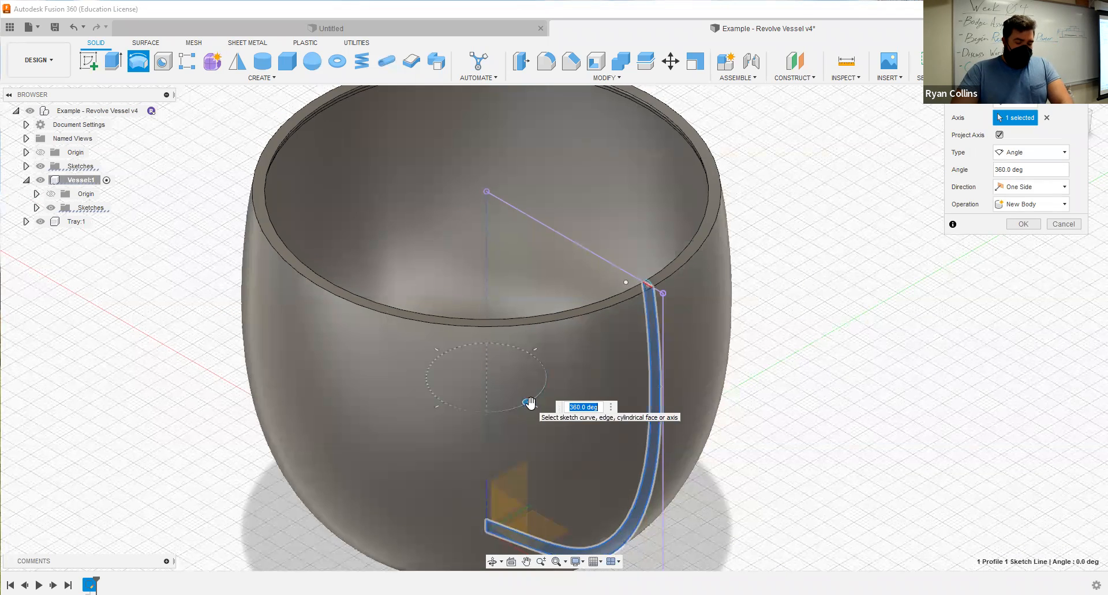
left_click_drag(529, 403, 404, 351)
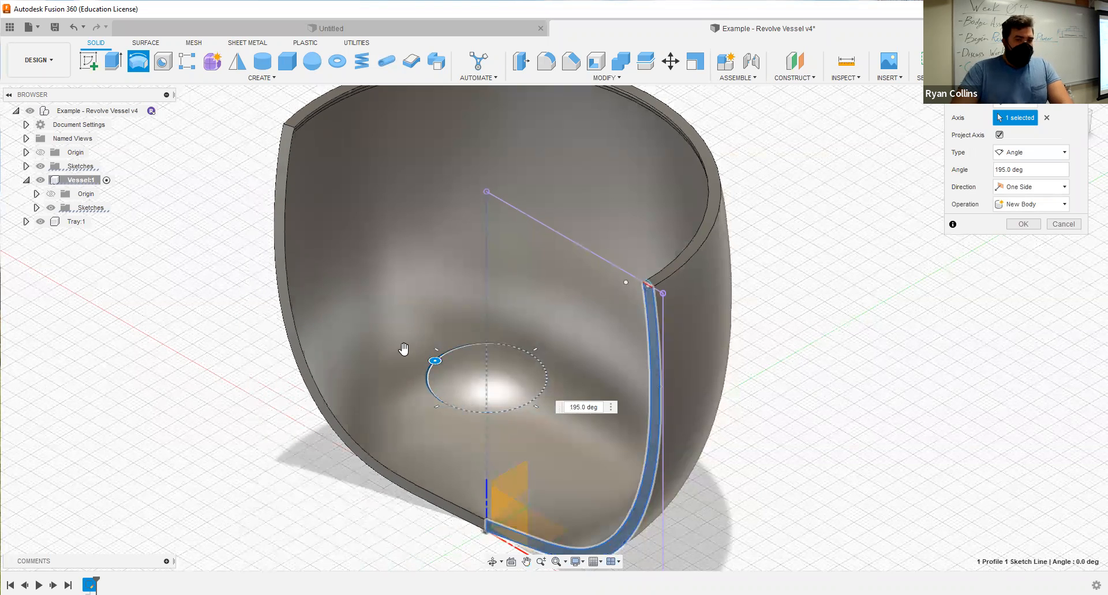
type("180")
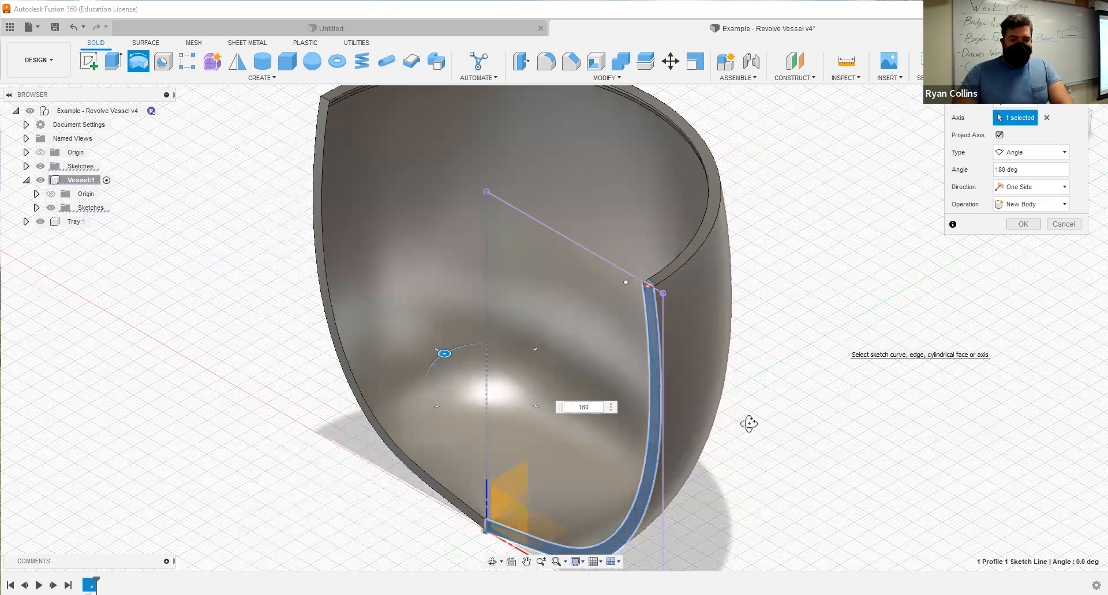
middle_click_drag(747, 423, 789, 454, "shift")
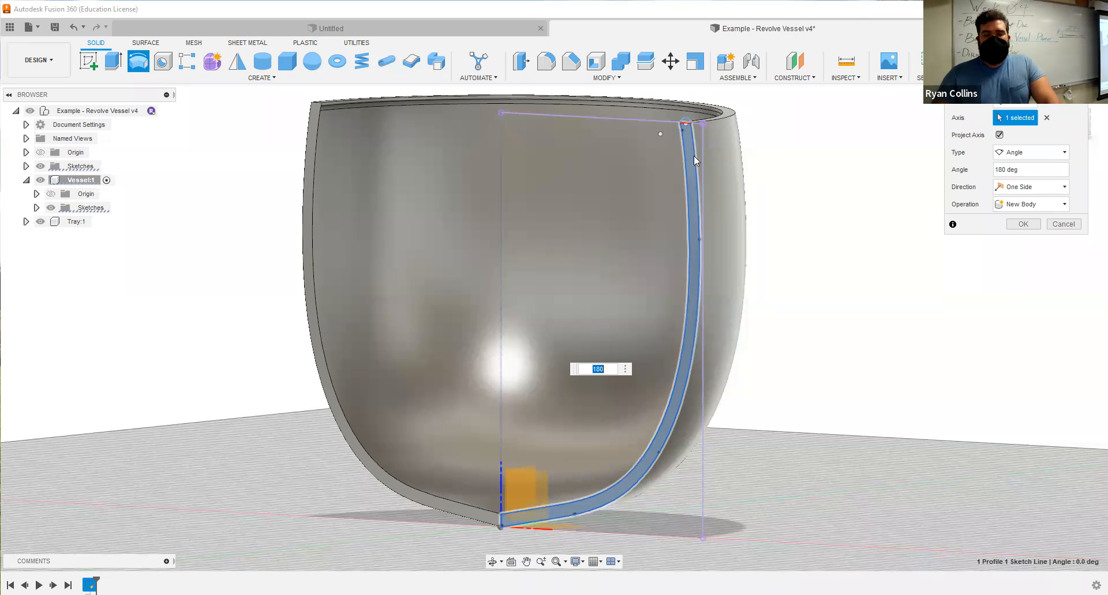
Try to add the semicircular rim profile at the top of the wall to the revolve selection.
scroll(693, 156, "up", 5)
scroll(664, 308, "down", 2)
scroll(667, 303, "up", 3)
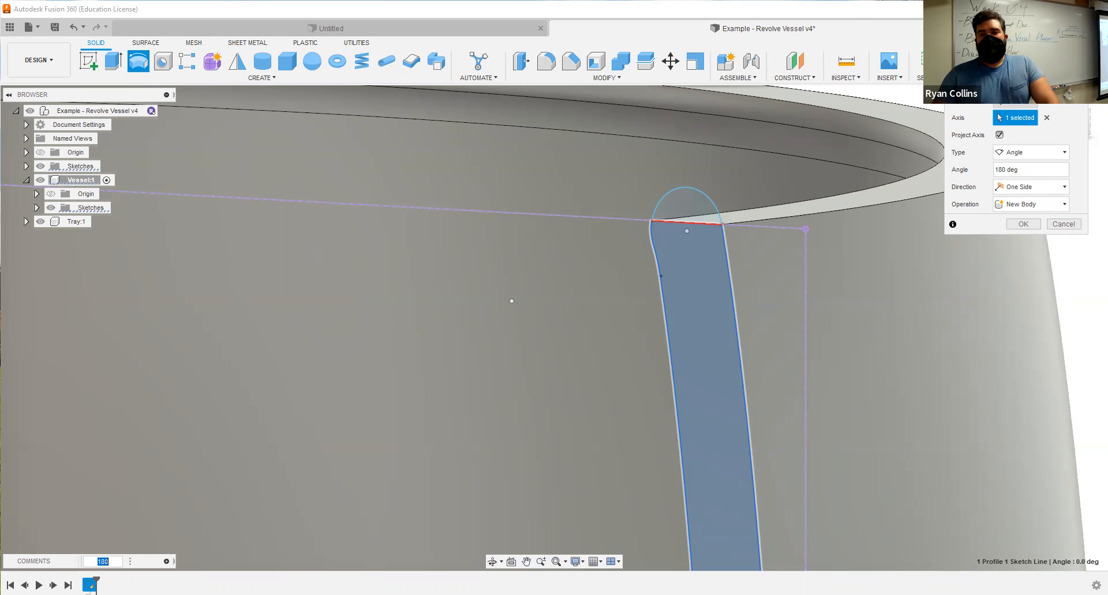
left_click(1015, 101)
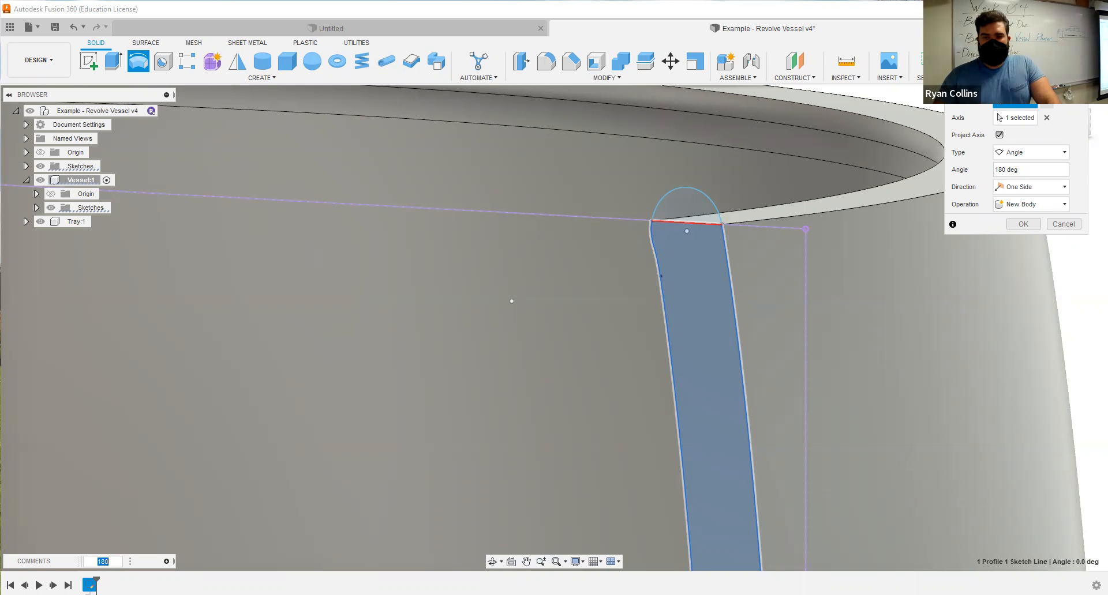
left_click(691, 205)
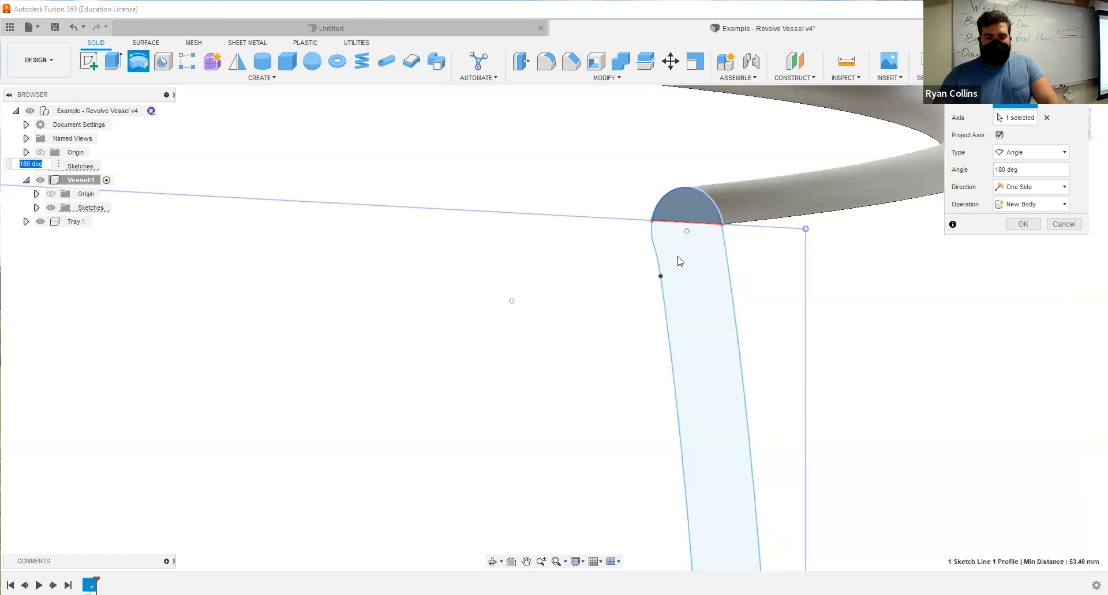
scroll(708, 322, "down", 3)
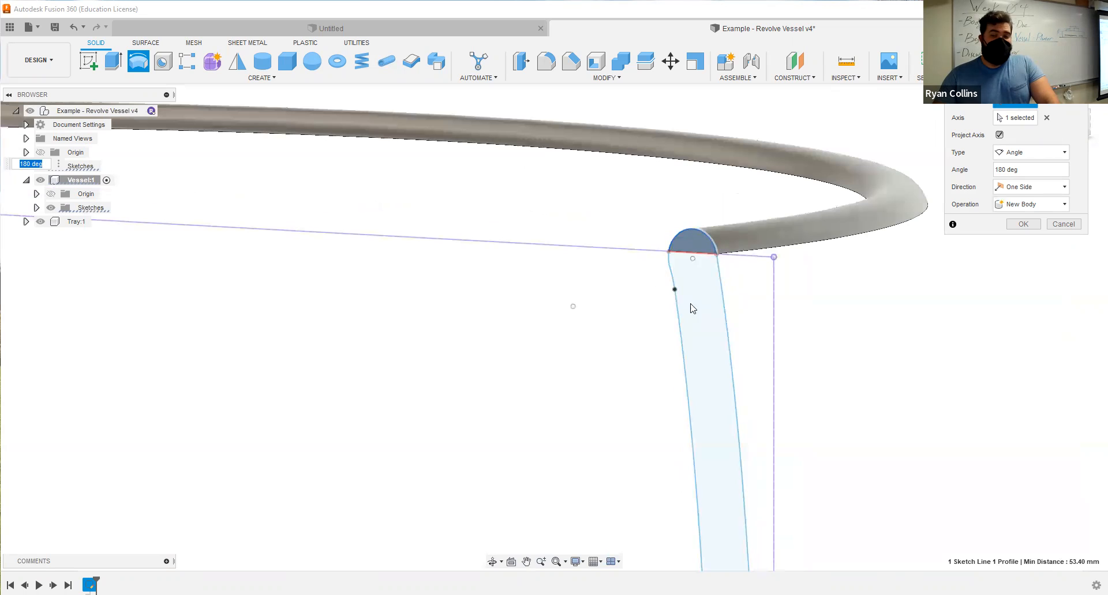
Clear the revolve axis and select both the semicircular rim and the wall as profiles.
left_click(1047, 117)
left_click(700, 237)
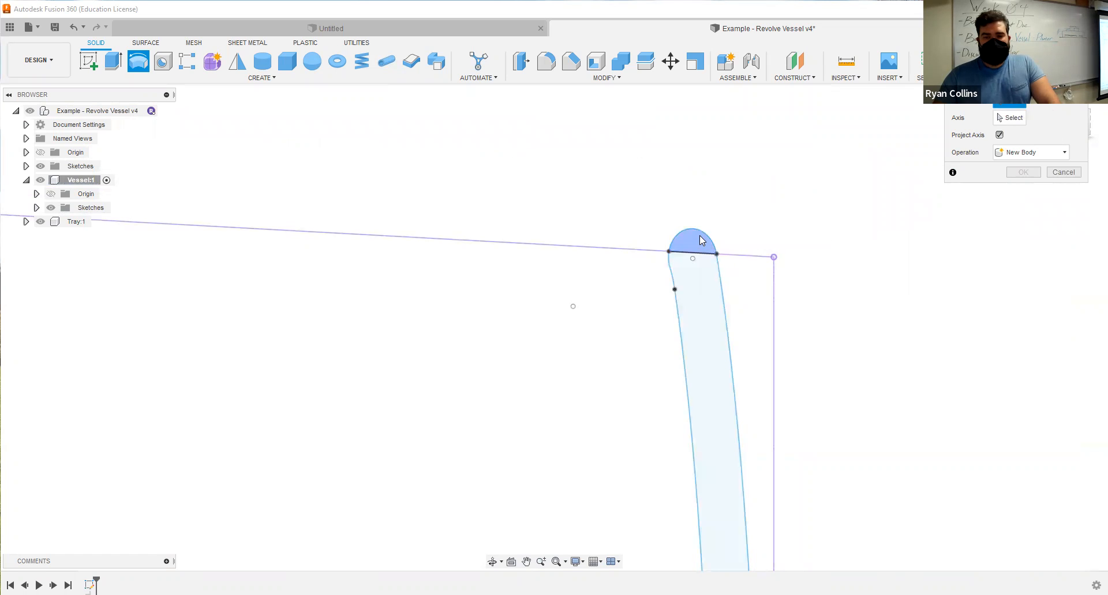
left_click(705, 277)
Set the vertical axis above the profile's closing edge at the origin as the revolve axis.
scroll(515, 353, "down", 5)
middle_click_drag(591, 437, 771, 114)
middle_click_drag(471, 415, 517, 410, "shift")
scroll(517, 409, "up", 5)
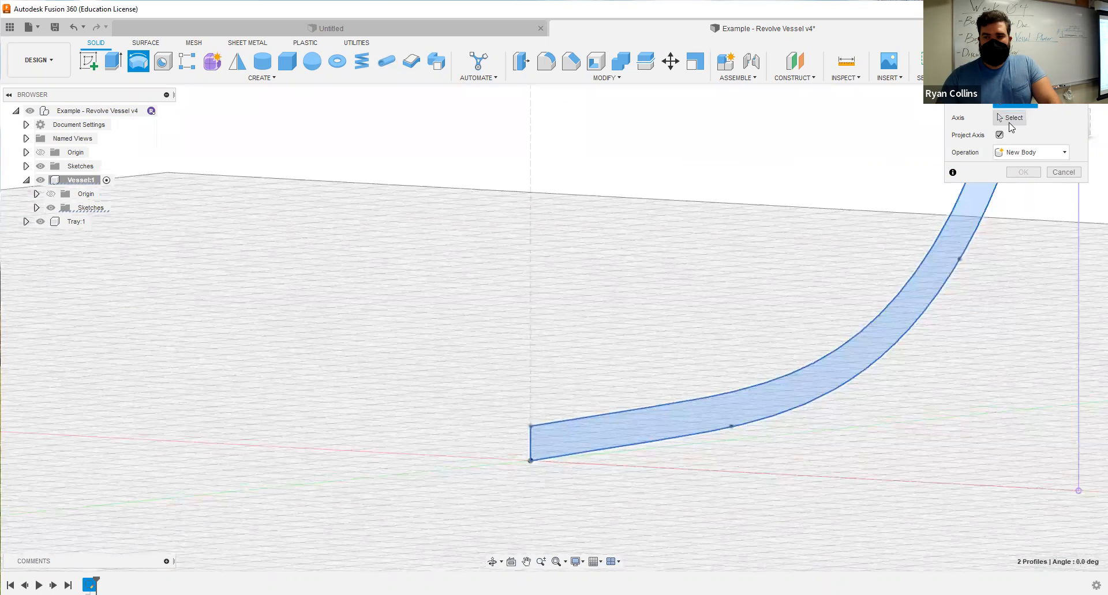
left_click(1010, 121)
left_click(531, 402)
scroll(714, 208, "down", 4)
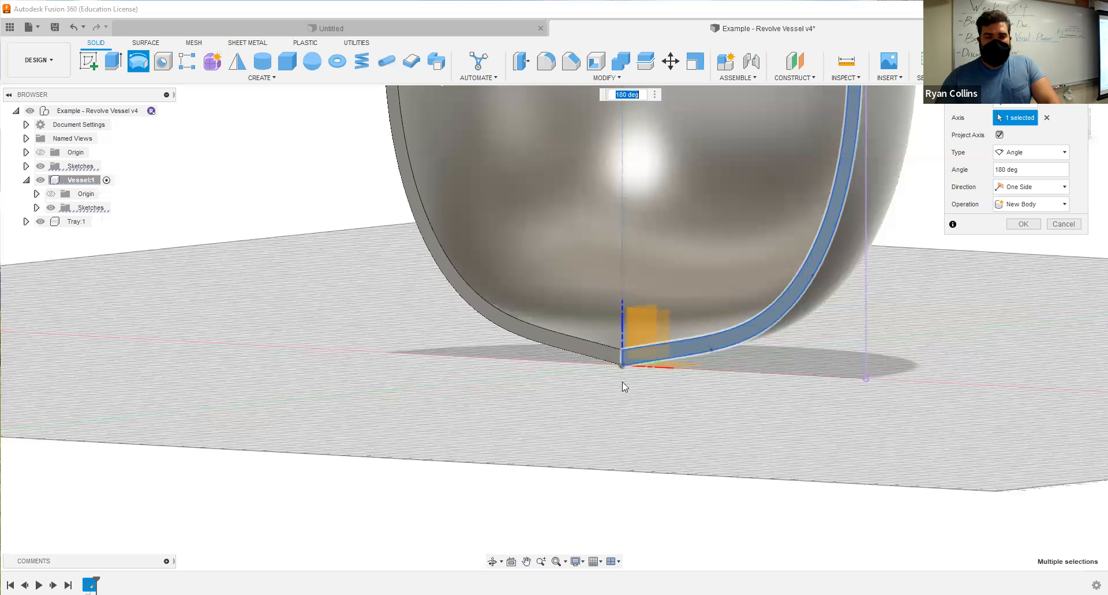
scroll(622, 382, "down", 3)
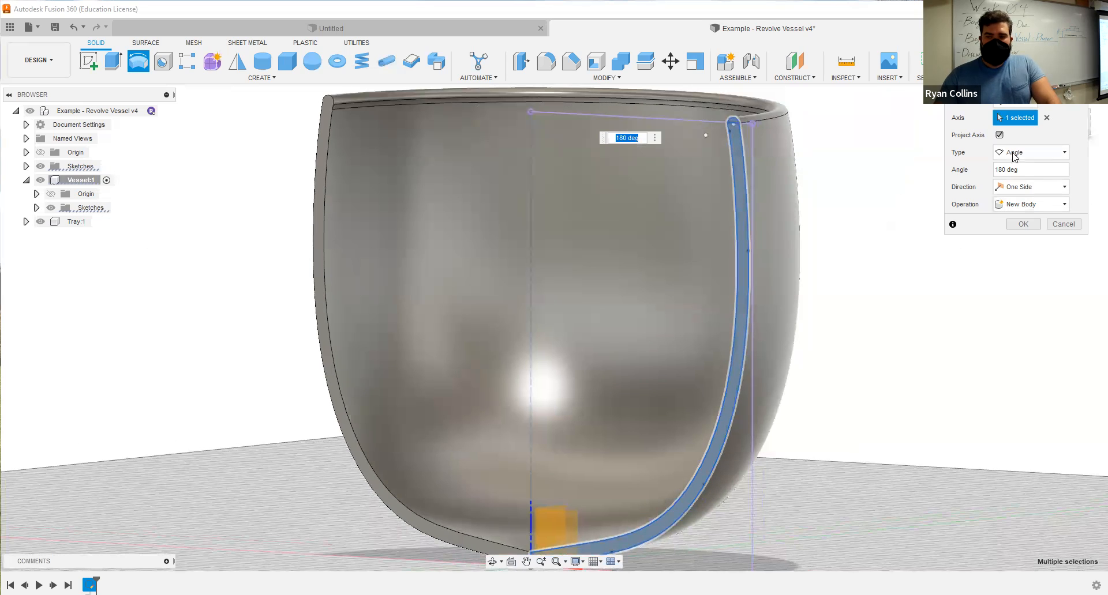
Set the revolve type to Full and create the vessel as a new body.
left_click(1048, 154)
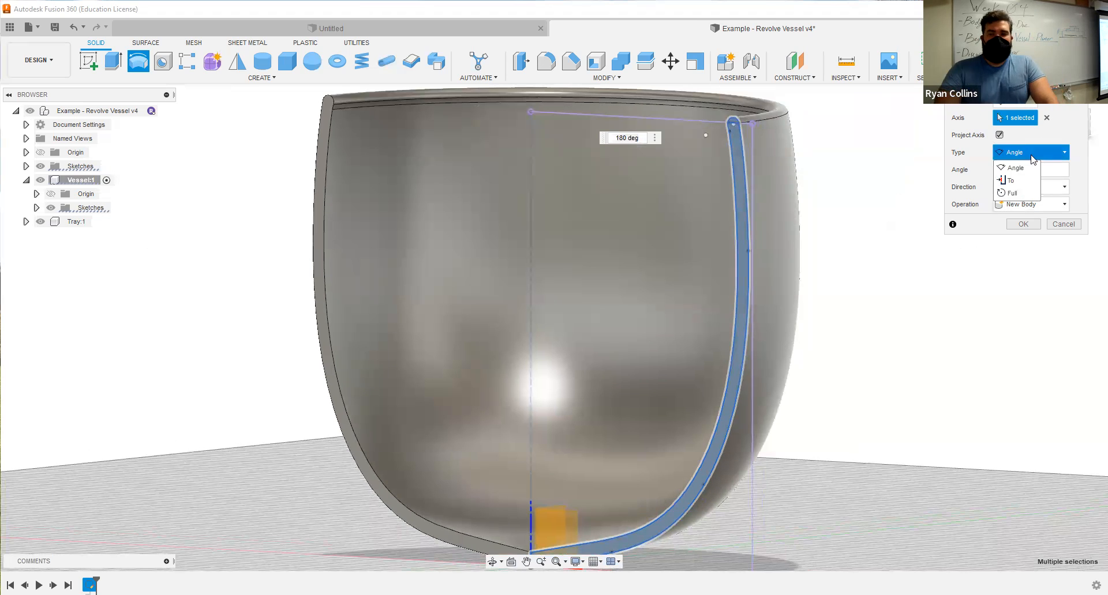
left_click(1010, 193)
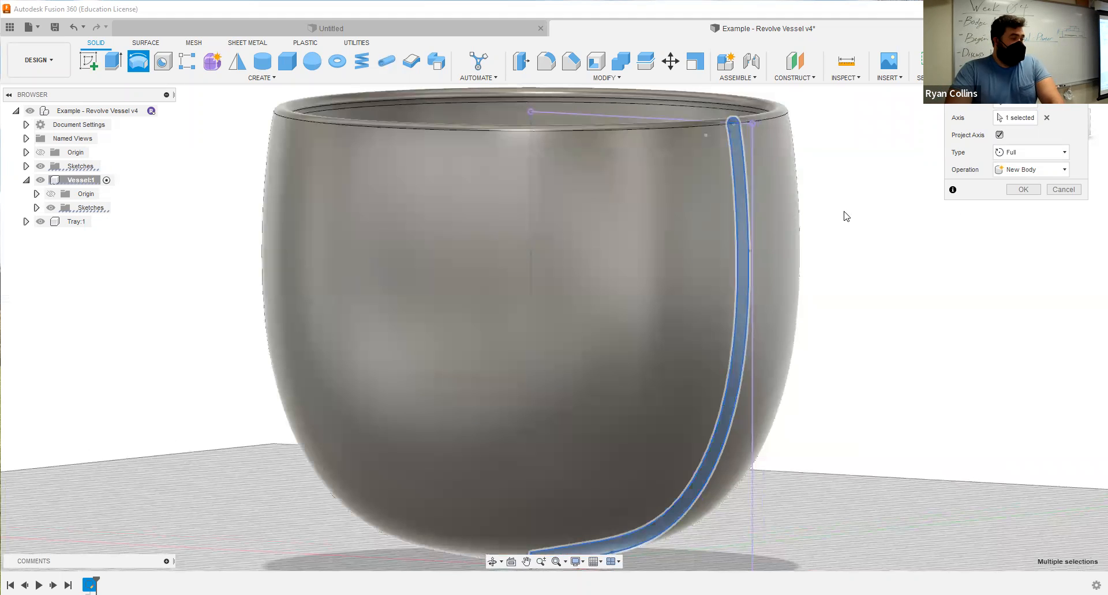
middle_click_drag(840, 198, 801, 296, "shift")
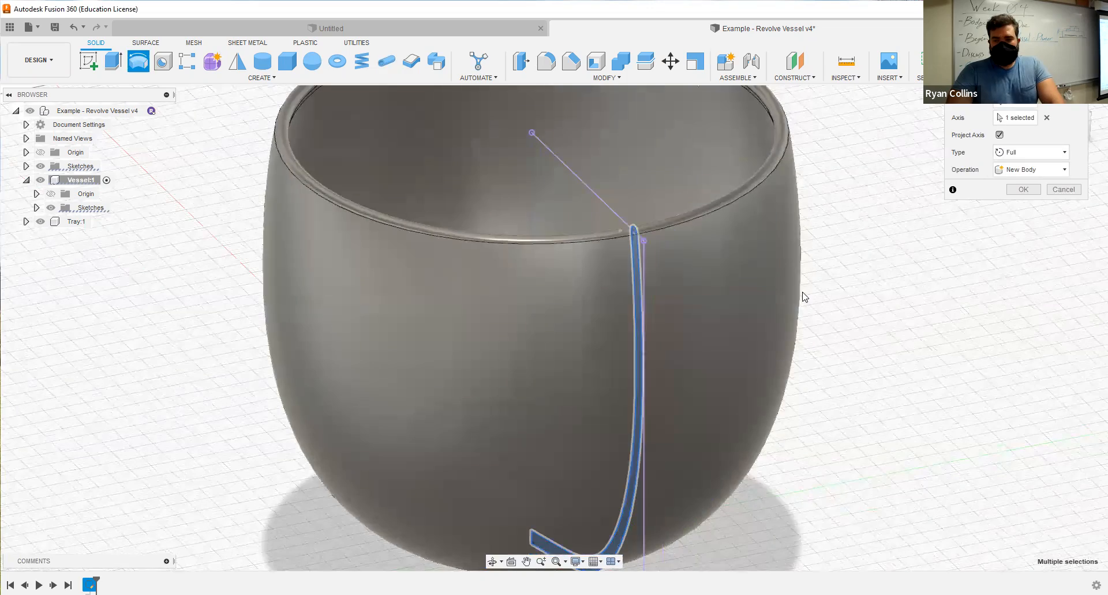
scroll(800, 298, "down", 3)
middle_click_drag(783, 379, 663, 431, "shift")
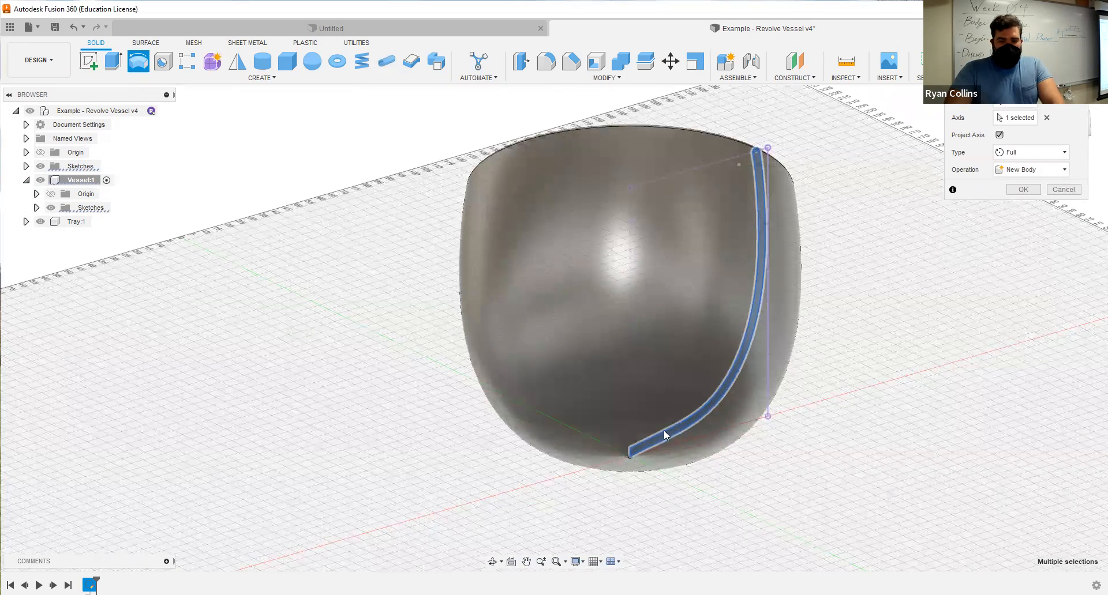
left_click(1021, 190)
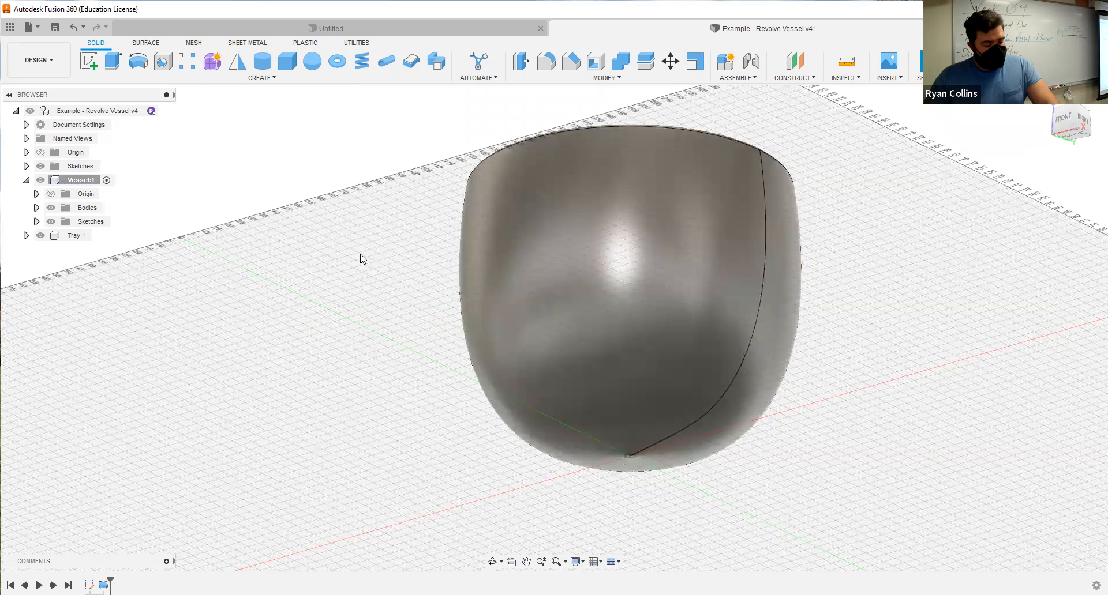
Reopen the vessel's profile sketch for editing.
middle_click_drag(893, 274, 893, 306, "shift")
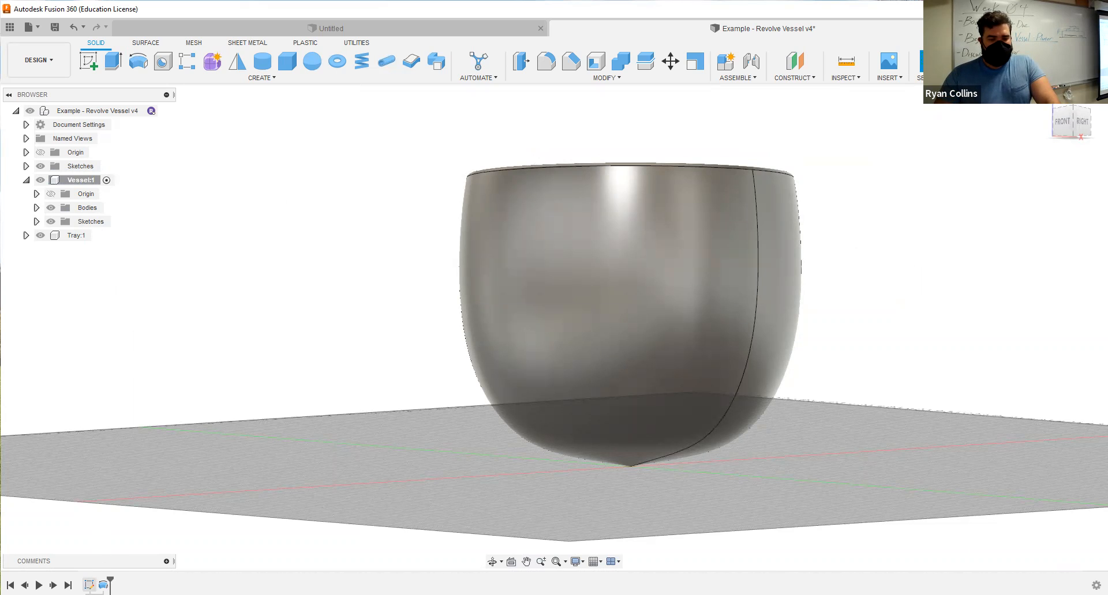
right_click(90, 585)
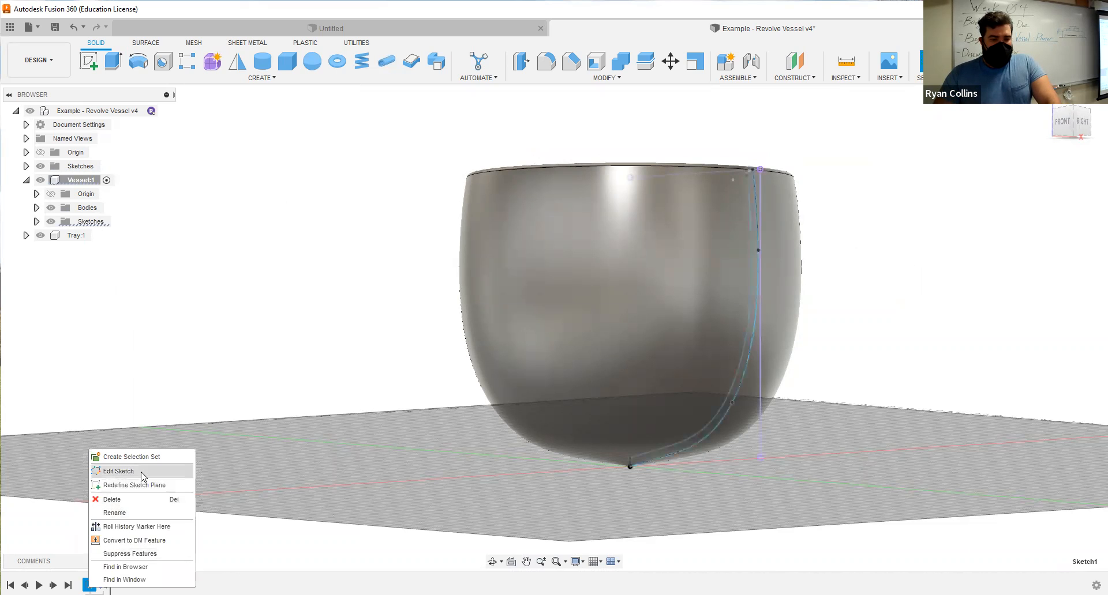
left_click(142, 474)
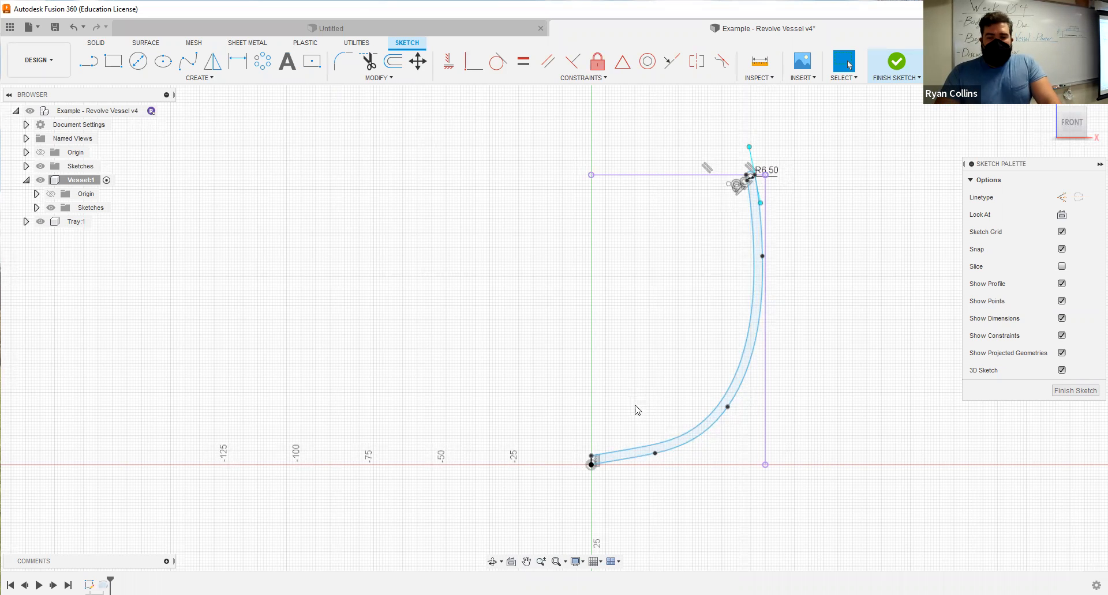
Draw a foot profile under the outer wall curve: a line sloping to the horizontal axis, a flat base, and an upward line about 13 mm long.
scroll(605, 312, "up", 2)
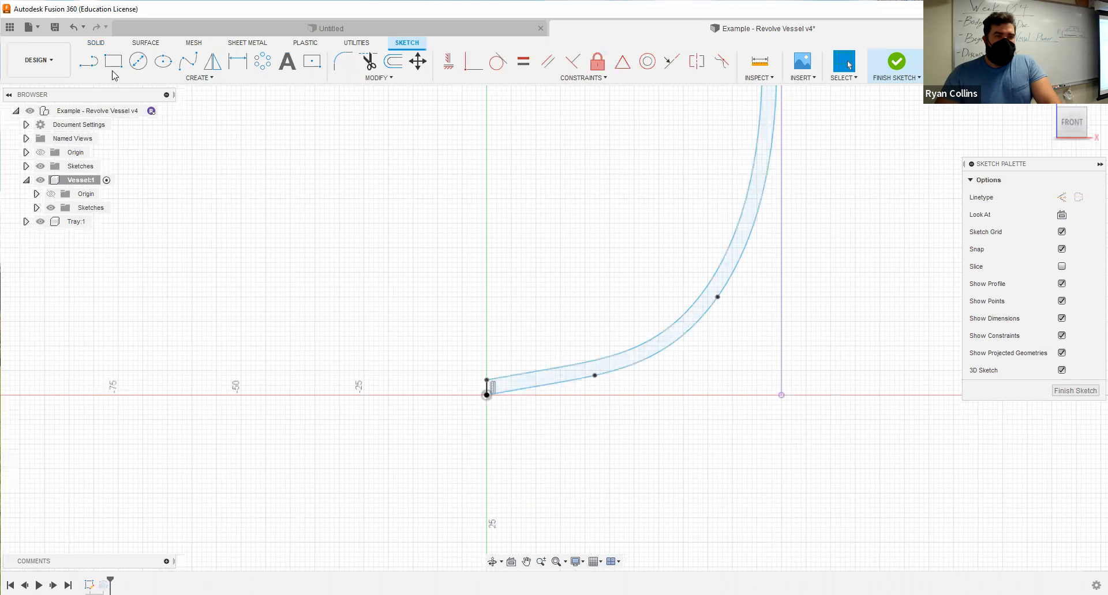
left_click(91, 64)
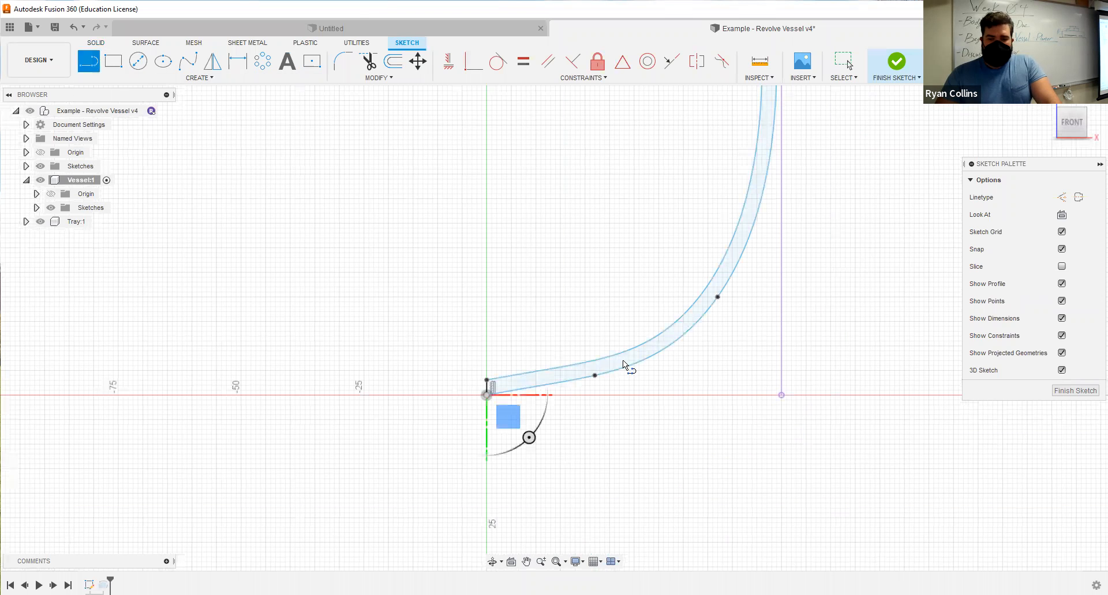
left_click(595, 376)
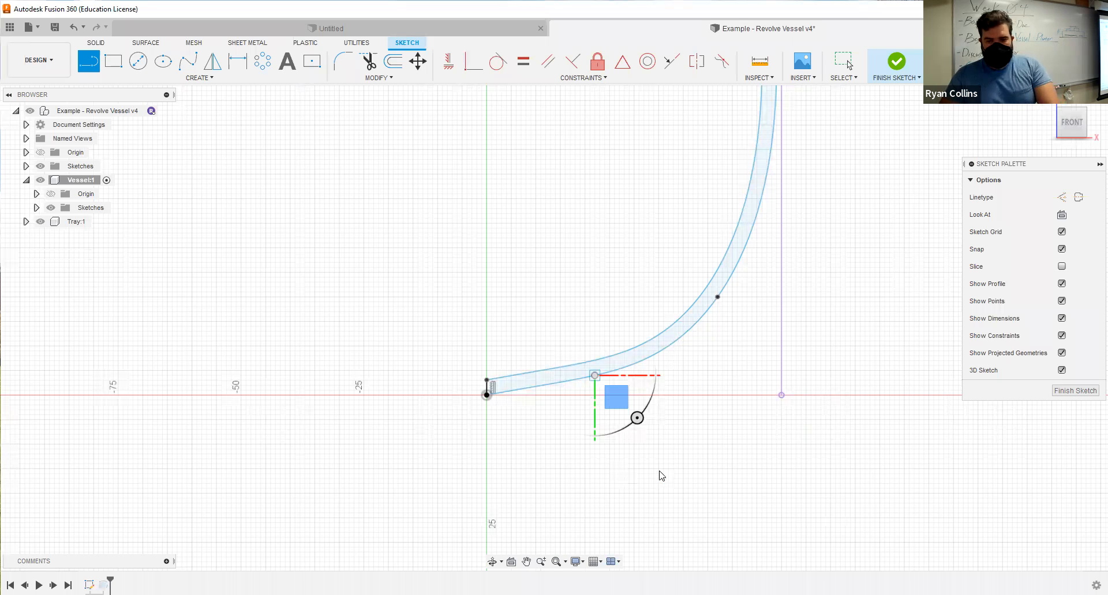
scroll(648, 400, "up", 3)
right_click(724, 400)
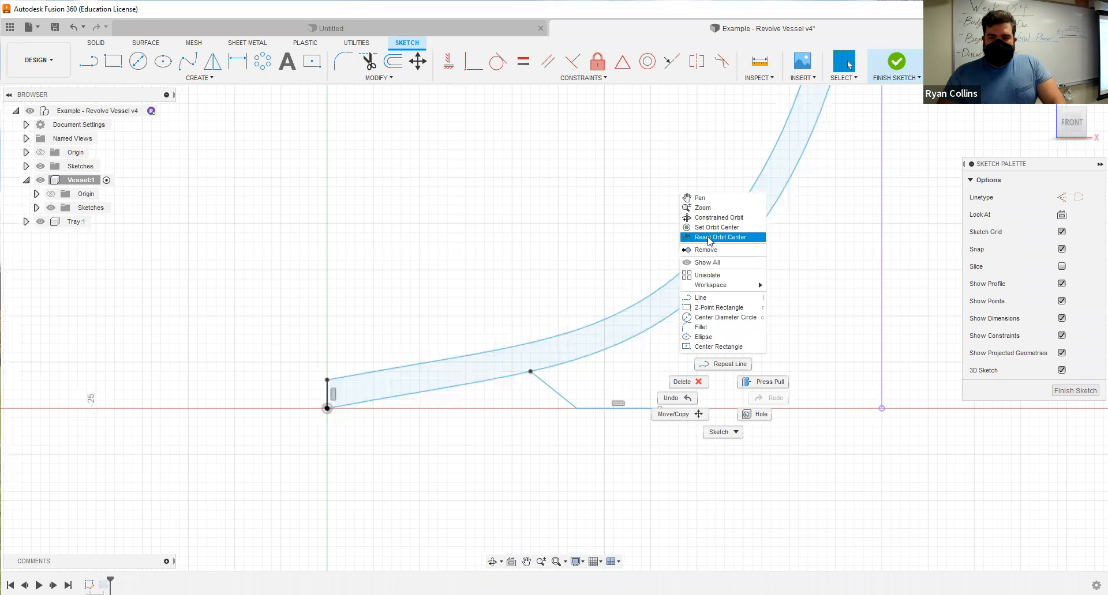
left_click(722, 365)
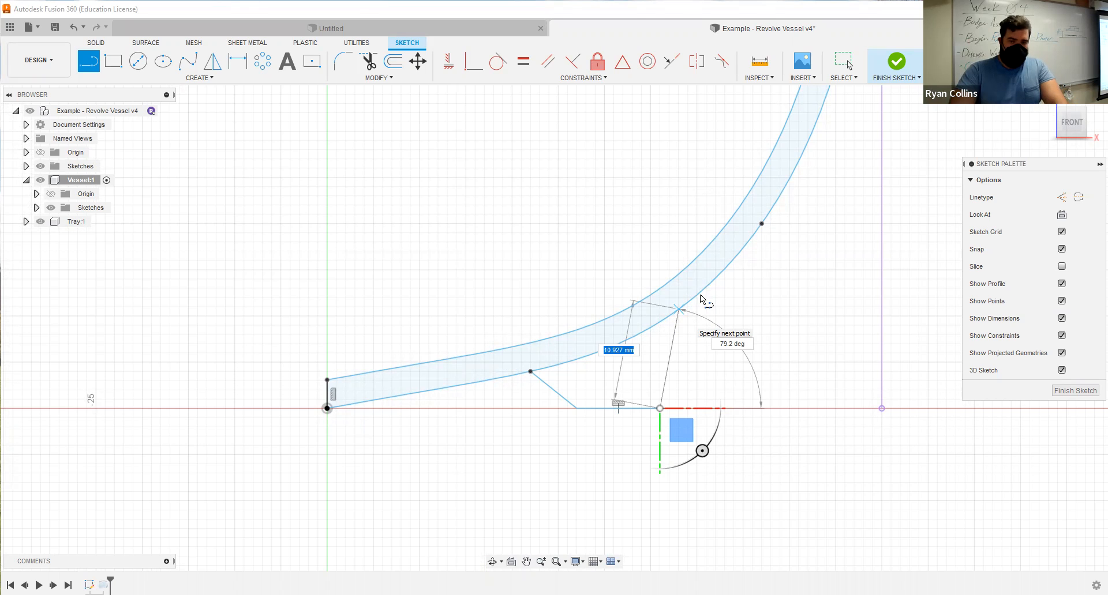
left_click(701, 295)
key("Escape")
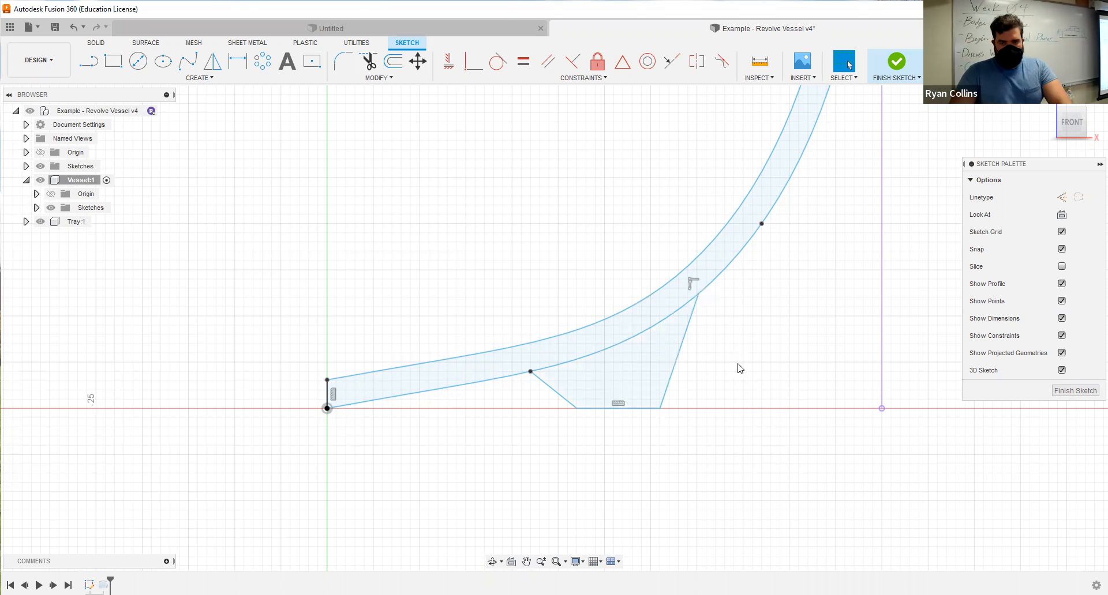
Try to make the foot's outer sloped line tangent to the outer wall curve.
left_click(498, 62)
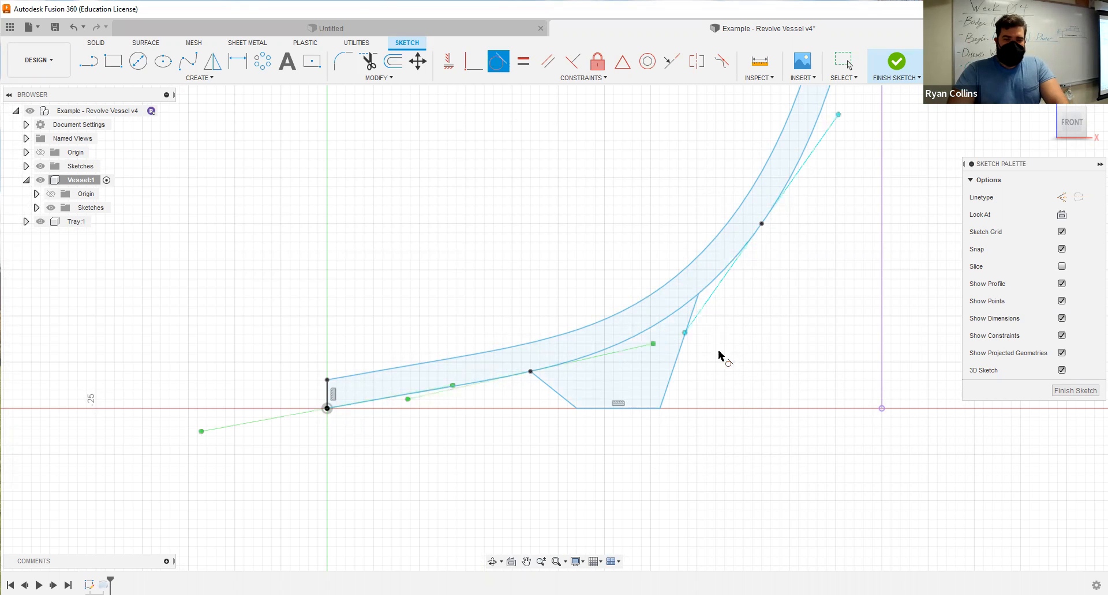
left_click(680, 355)
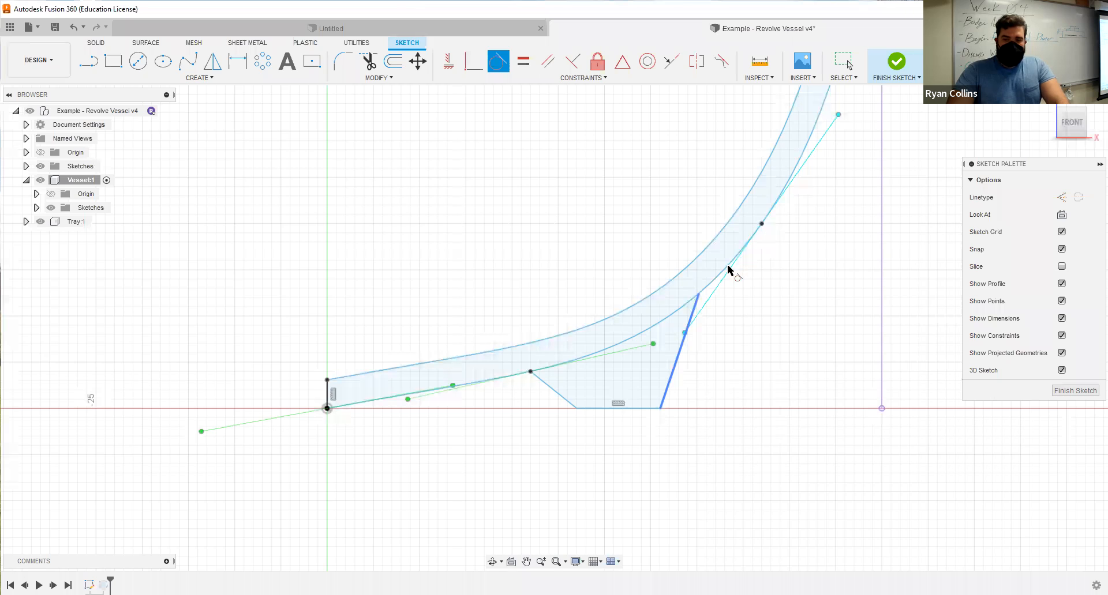
left_click(692, 313)
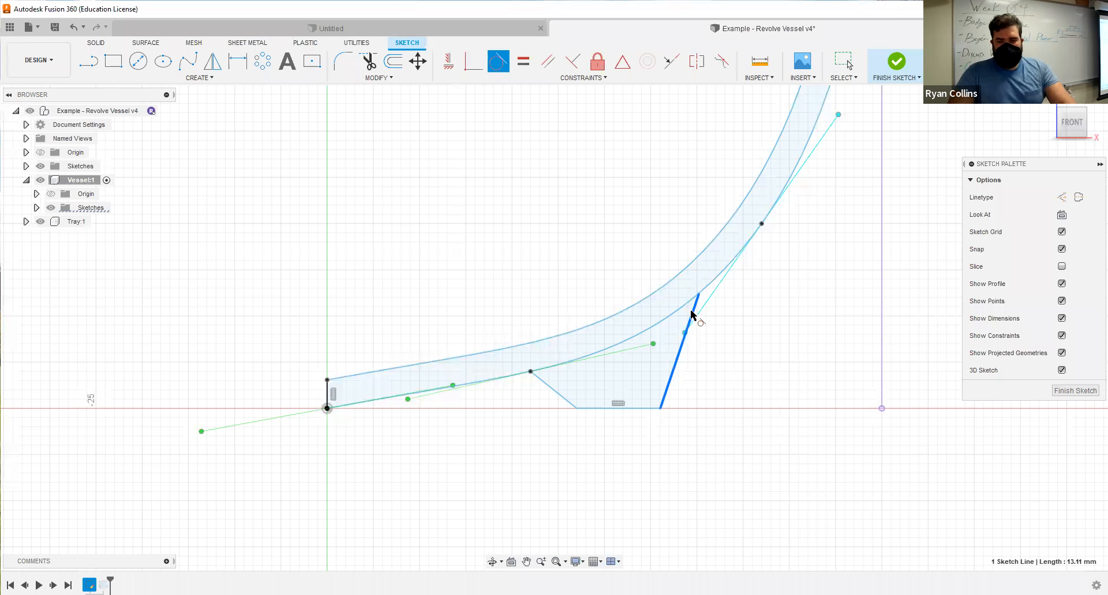
key("Escape")
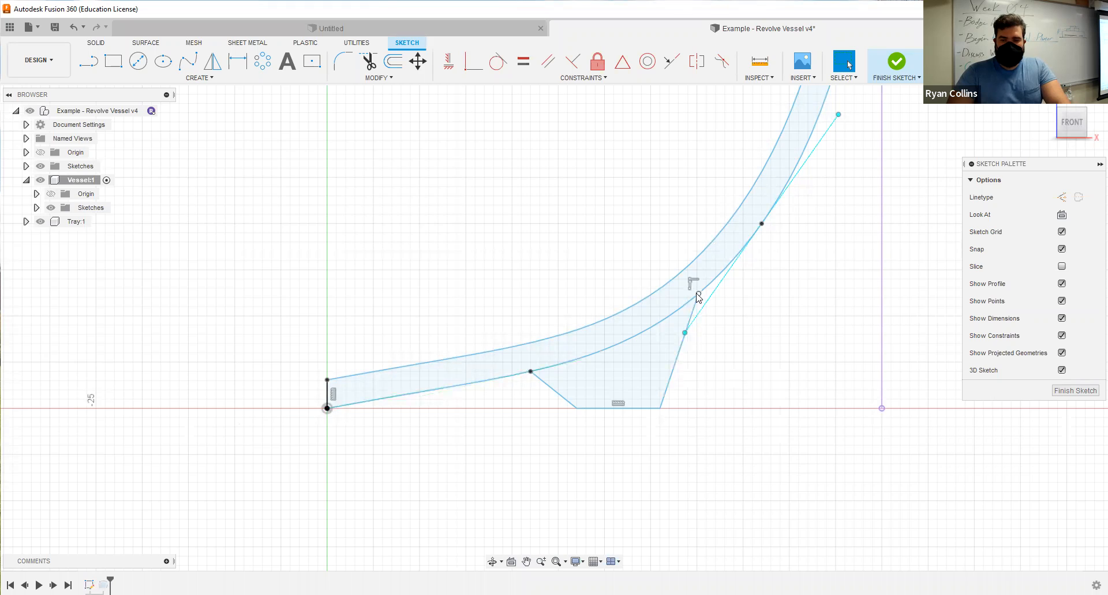
Move the foot's upper outer endpoint higher along the outer wall curve, and draw a base line from the foot's outer corner to the origin.
left_click_drag(697, 293, 751, 237)
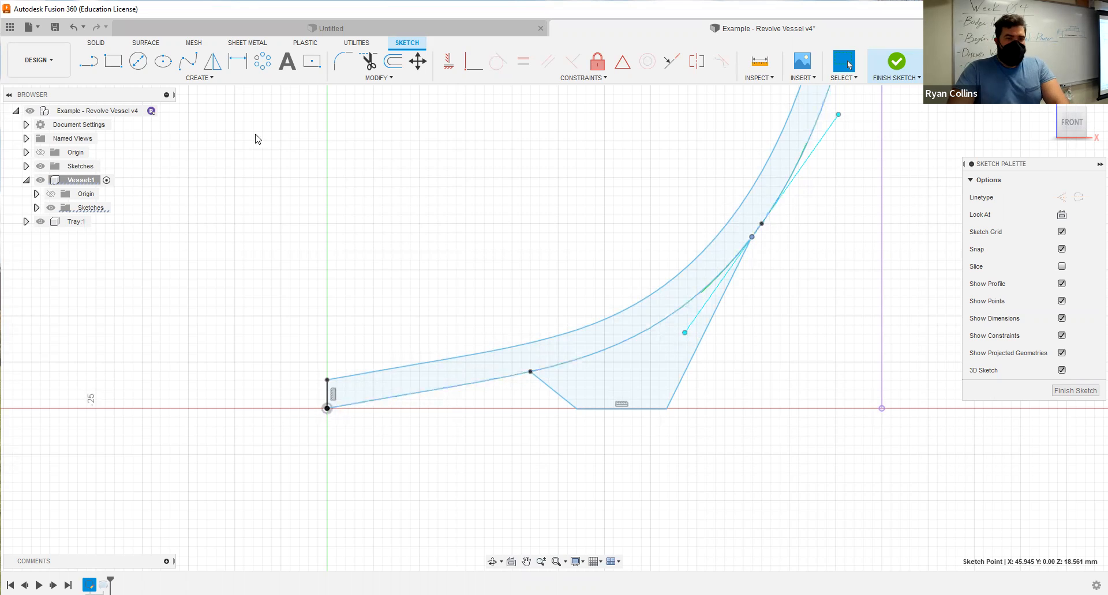
key("l")
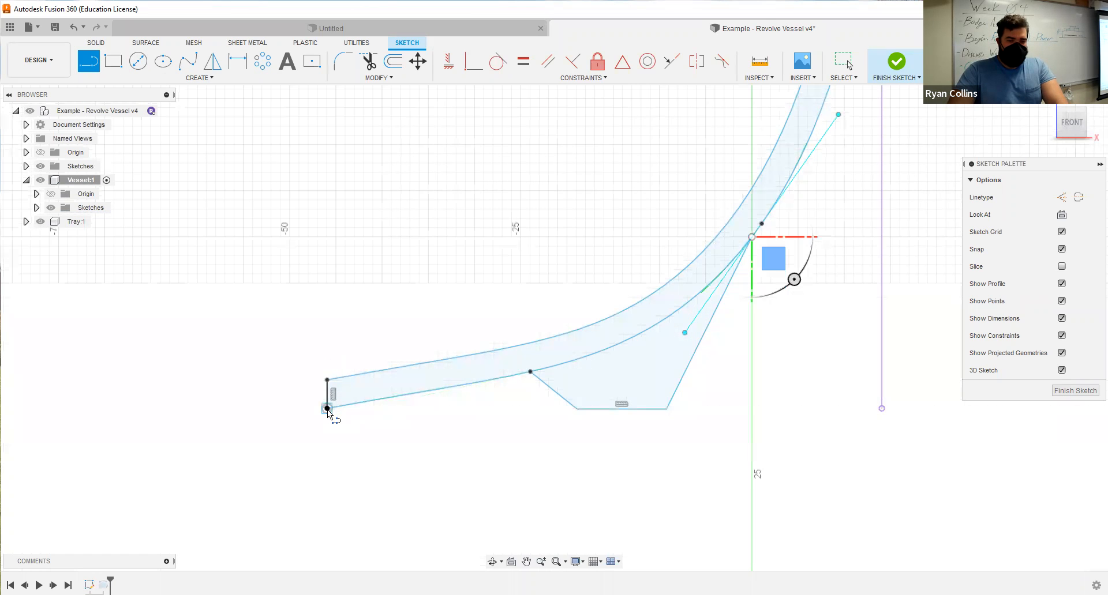
left_click(666, 410)
key("Escape")
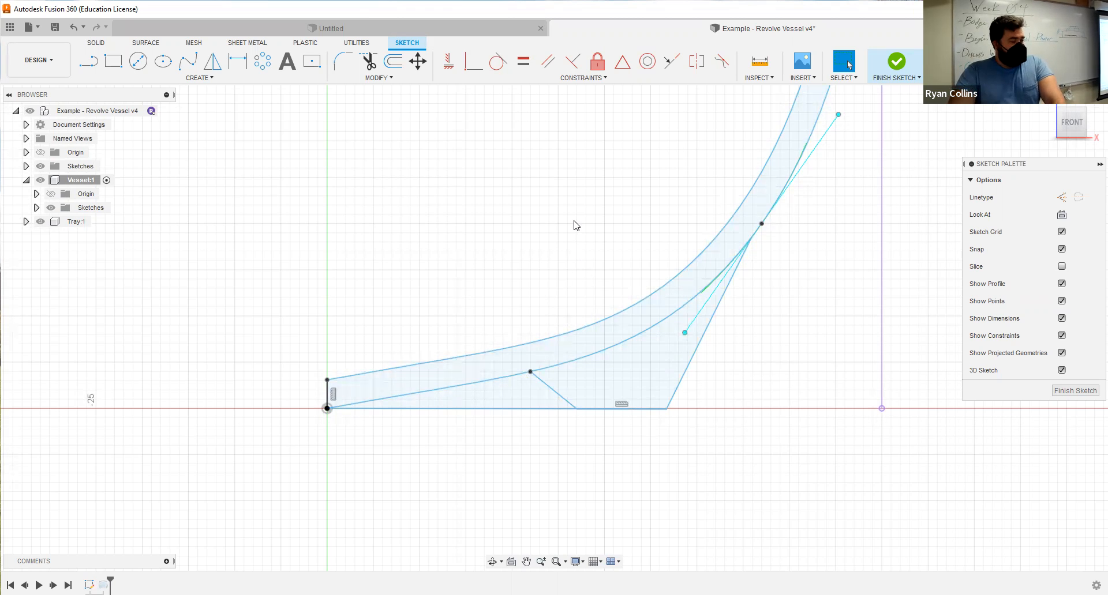
left_click(903, 65)
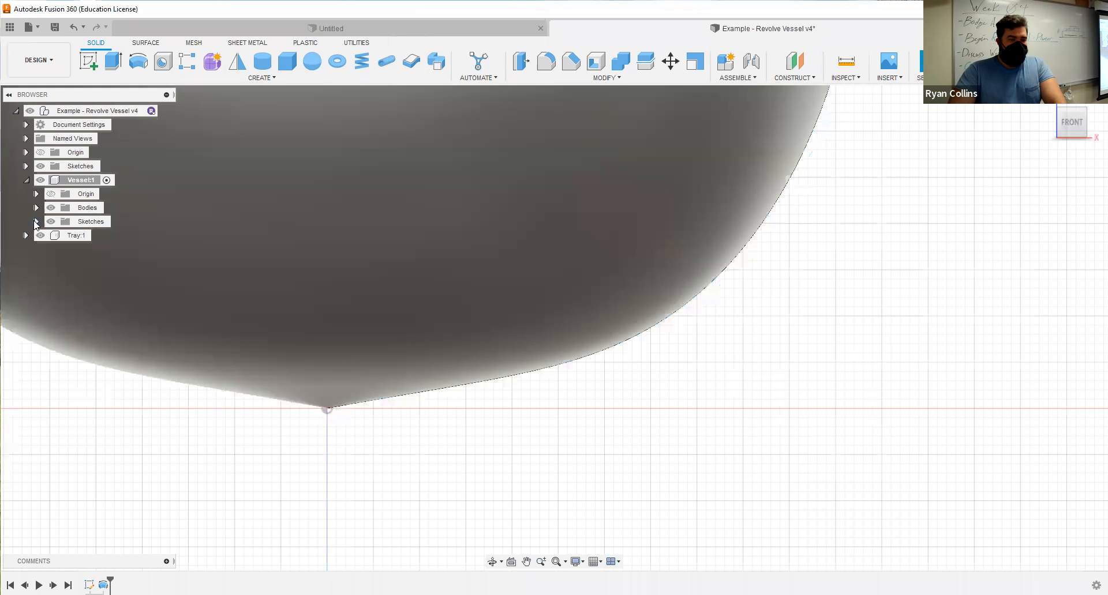
Show the vessel's sketch and edit the existing revolve so that it also includes the foot profile.
left_click(37, 221)
left_click(61, 235)
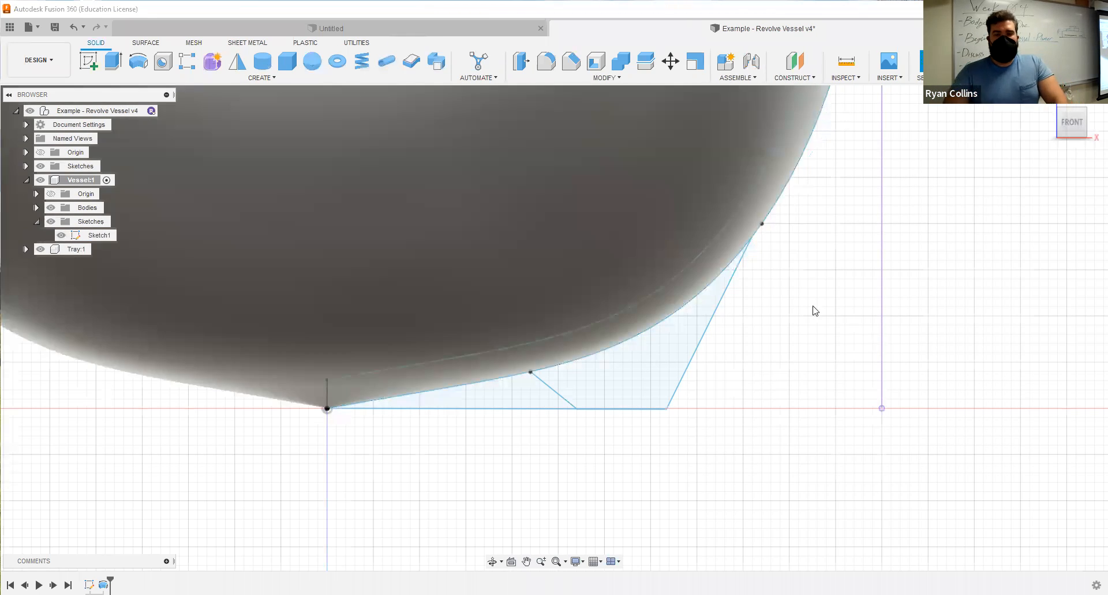
right_click(103, 585)
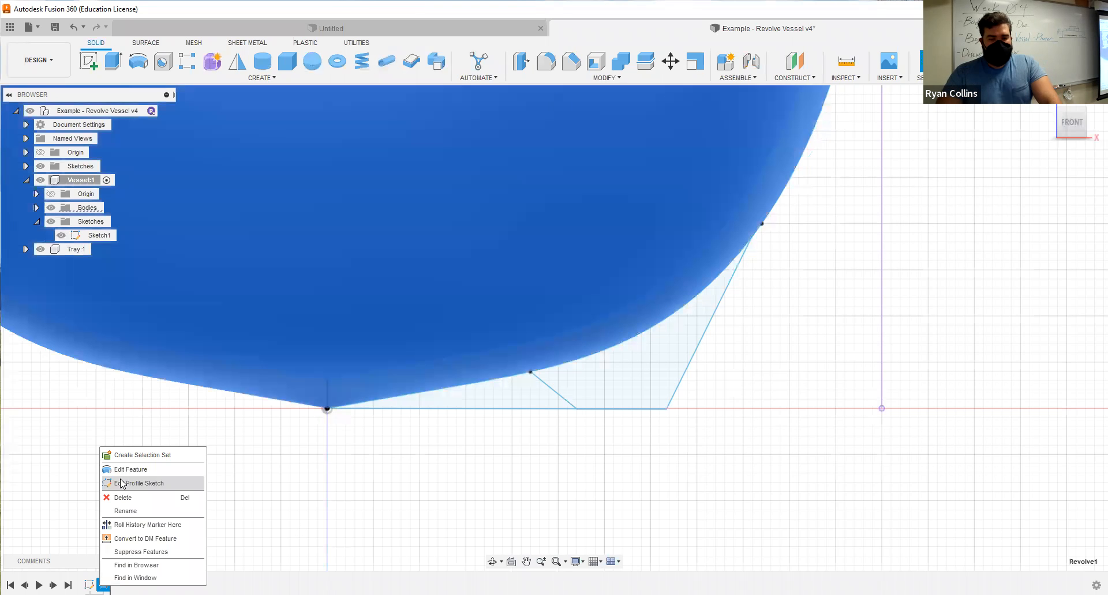
left_click(133, 469)
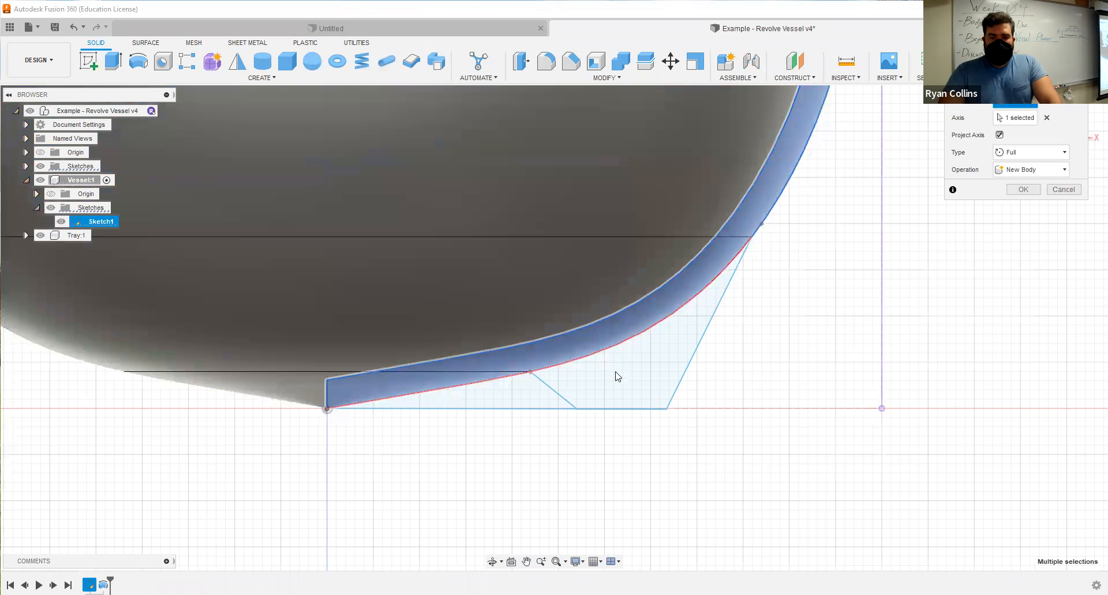
mouse_move(704, 465)
middle_mouse_down("shift")
mouse_move(665, 450)
mouse_move(668, 415)
middle_mouse_up("shift")
middle_click_drag(707, 515, 751, 379)
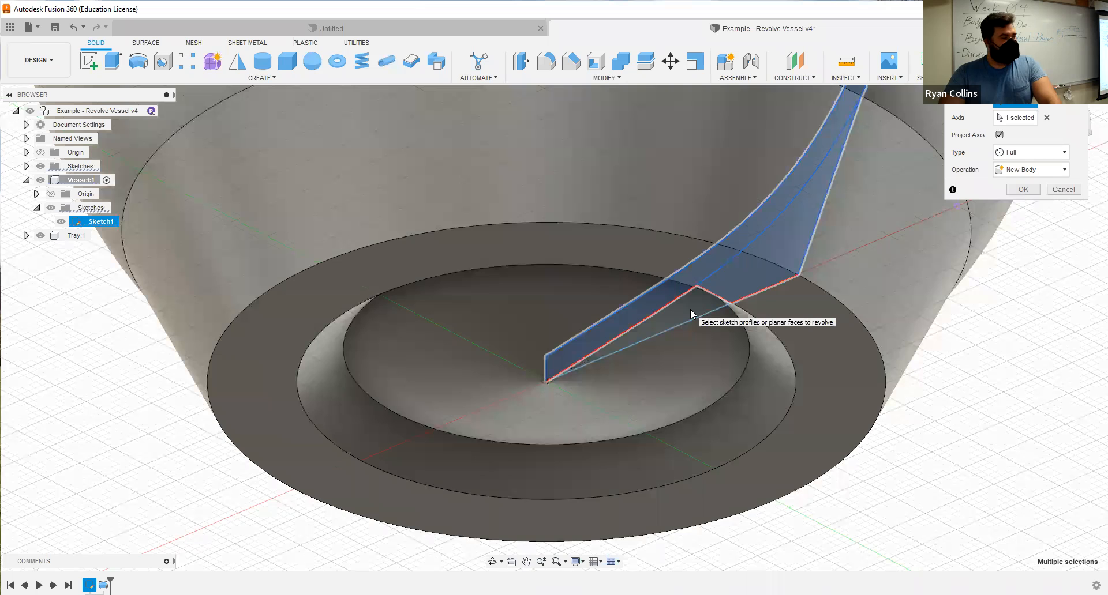
left_click(1024, 192)
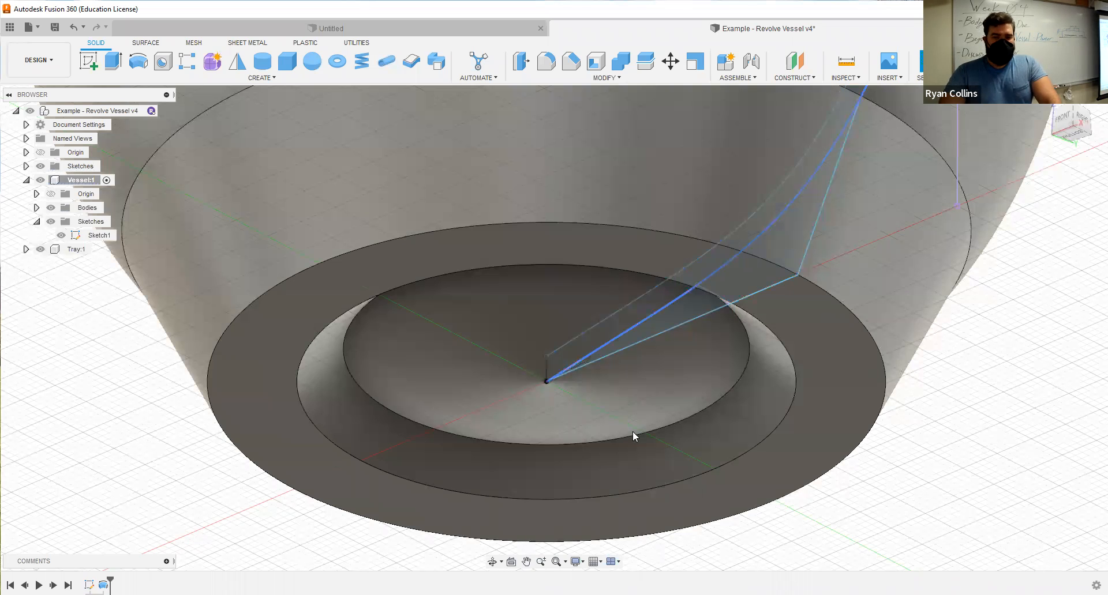
Save the design as a new version with the description "Vessel Made".
scroll(790, 306, "down", 5)
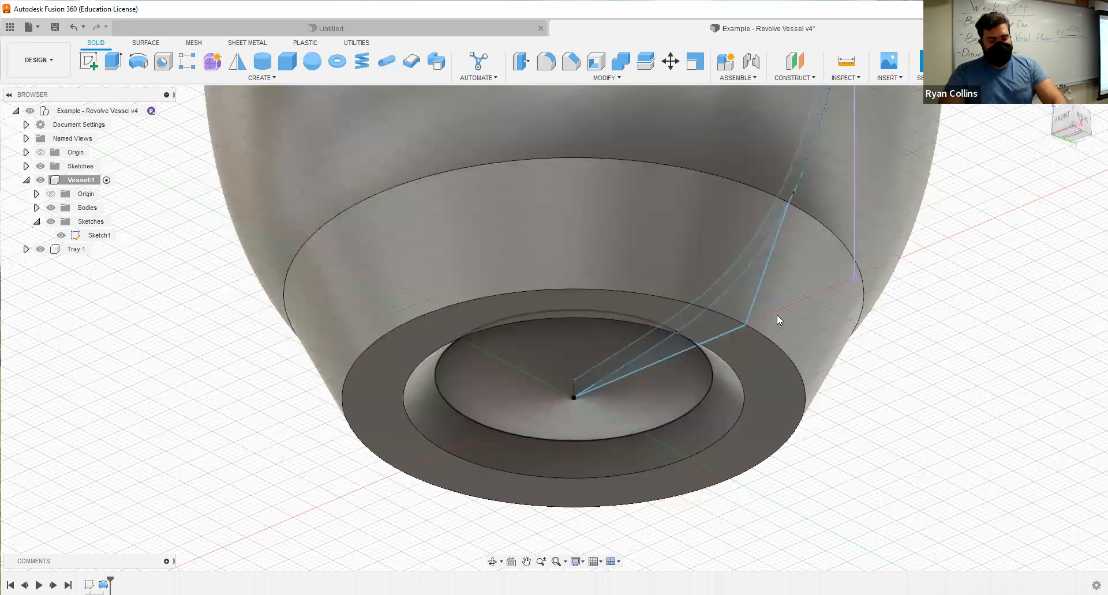
scroll(775, 323, "down", 3)
mouse_move(774, 344)
middle_mouse_down("shift")
mouse_move(799, 333)
mouse_move(804, 311)
mouse_move(799, 335)
middle_mouse_up("shift")
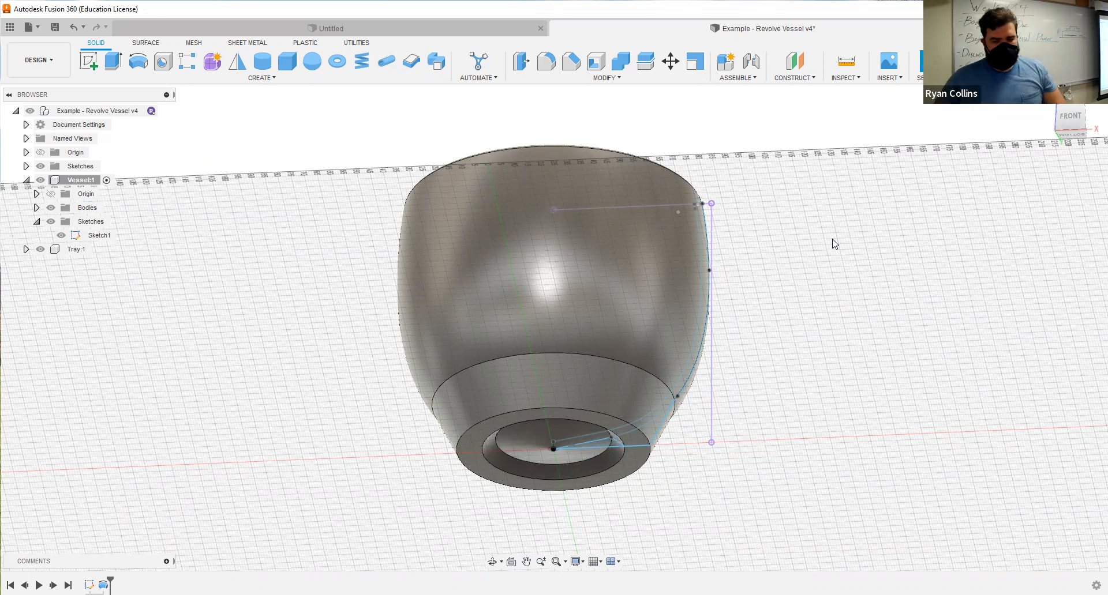
key("ctrl+s")
type("Vessle")
key("BackSpace")
key("BackSpace")
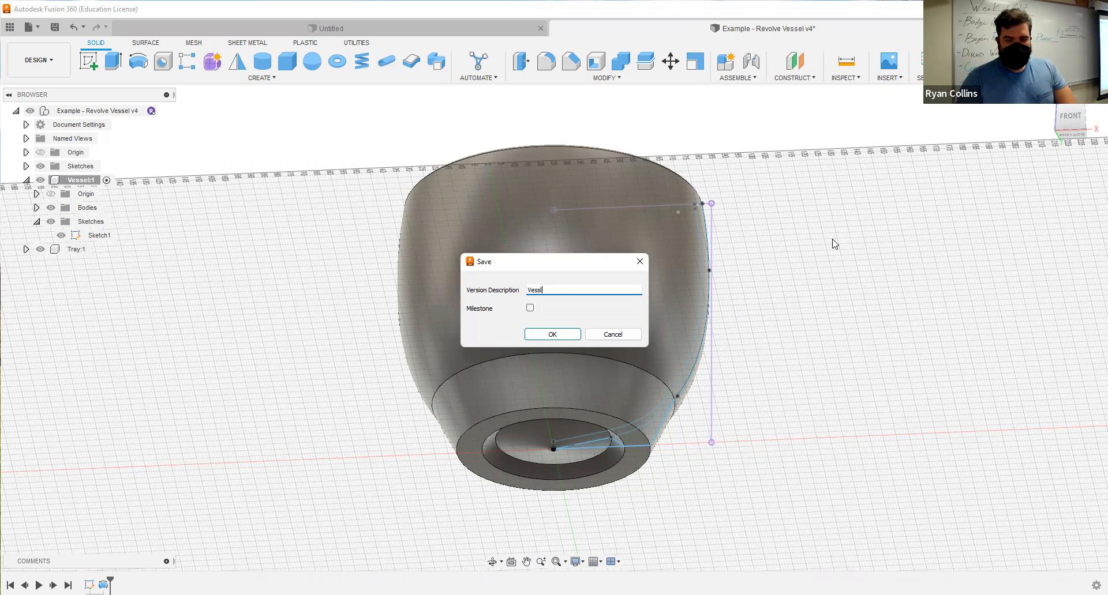
type("Made")
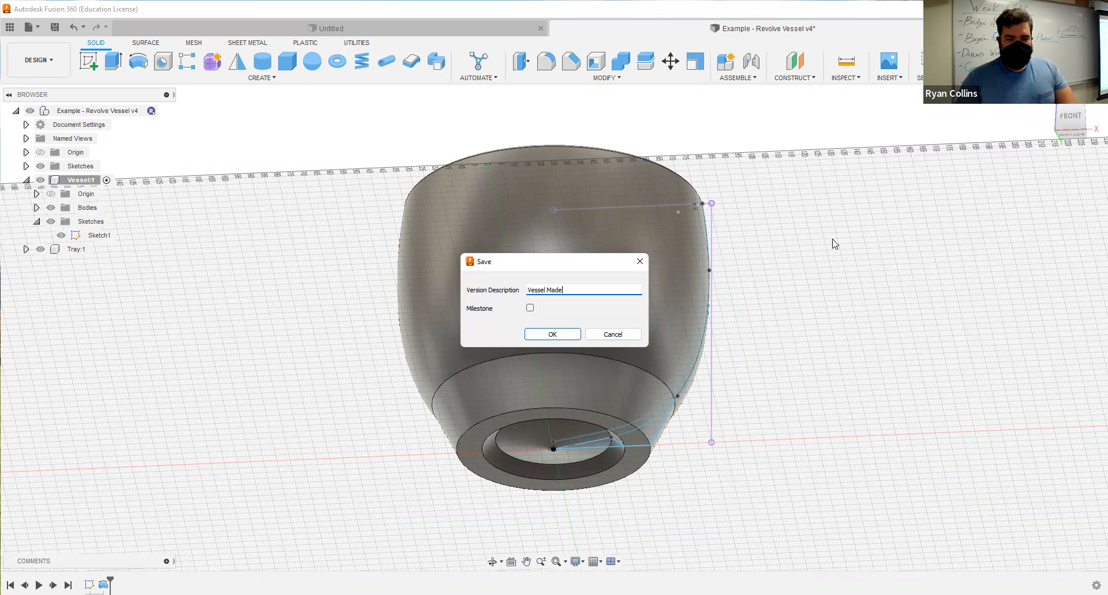
key("Return")
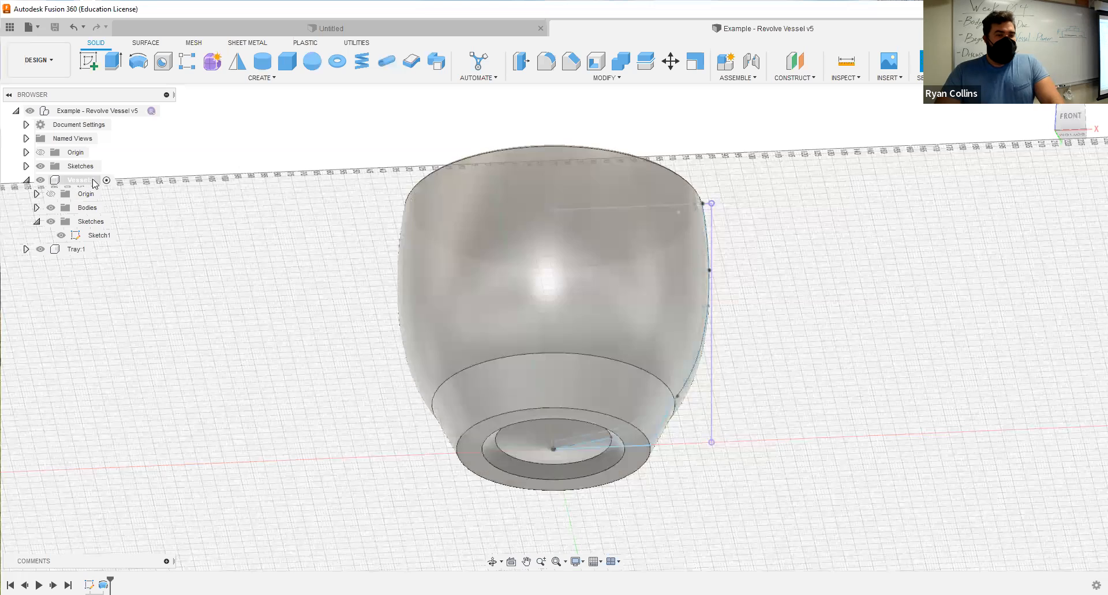
Collapse the Vessel component's contents and make the Tray component active.
left_click(64, 180)
left_click(27, 182)
left_click(106, 182)
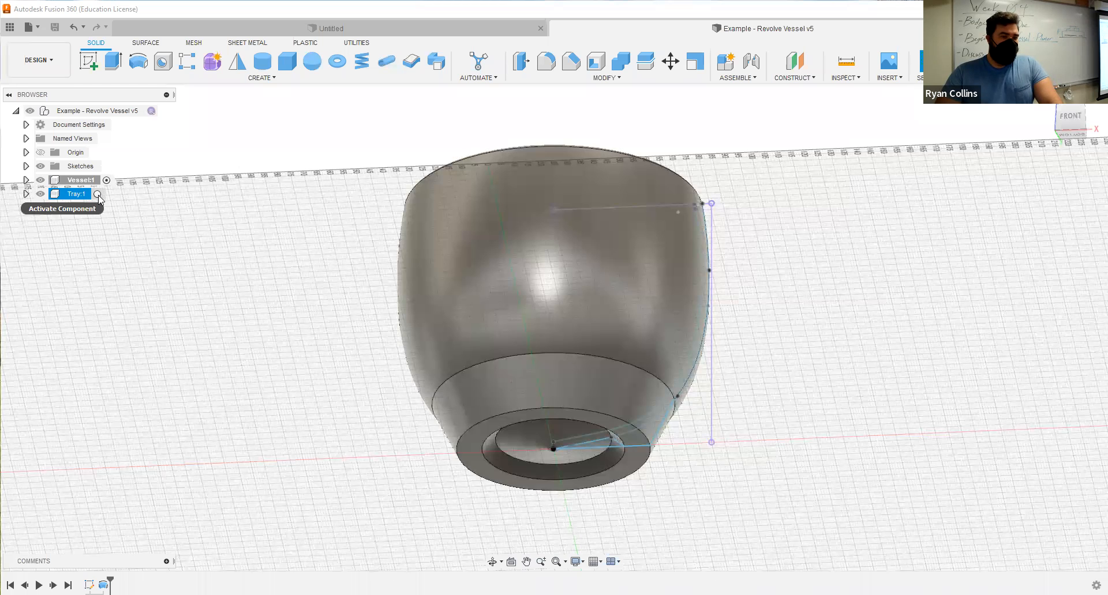
left_click(98, 195)
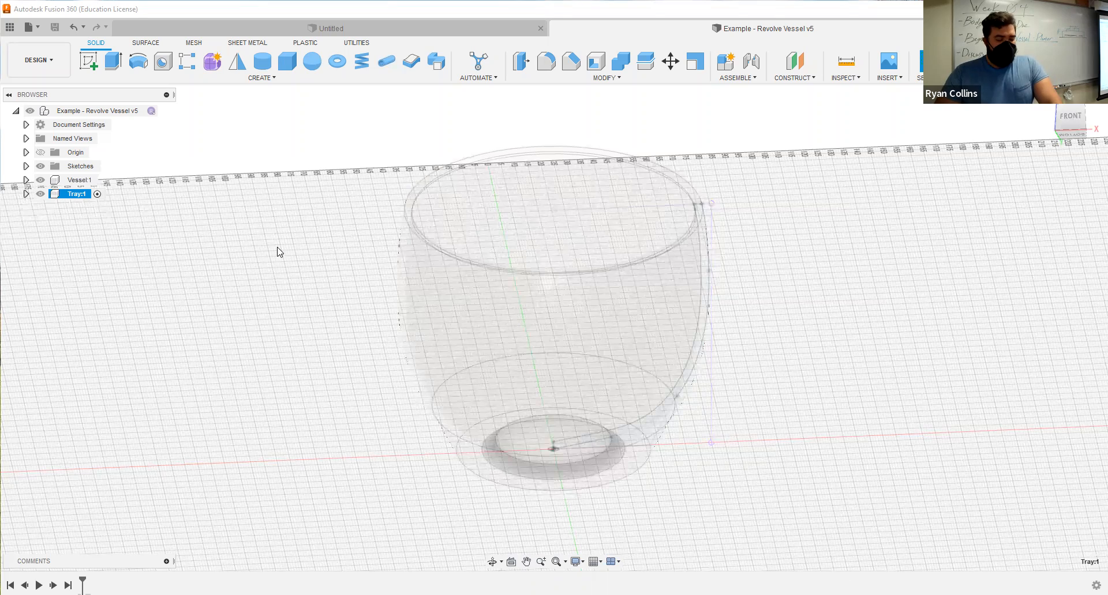
middle_click_drag(278, 253, 274, 280, "shift")
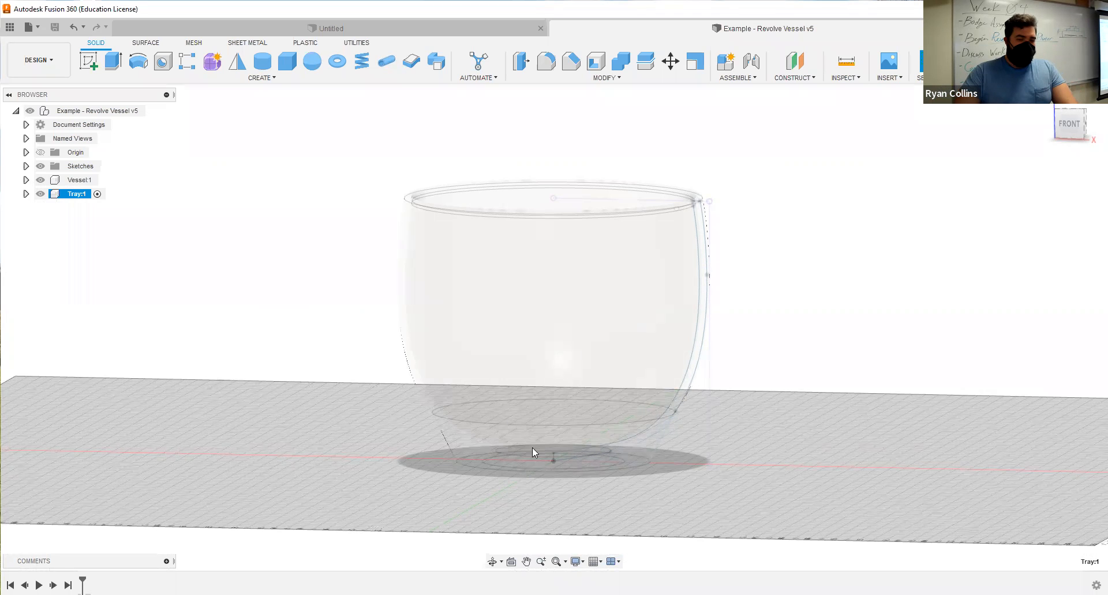
Hide the Vessel component and show it again.
left_click(44, 182, "ctrl")
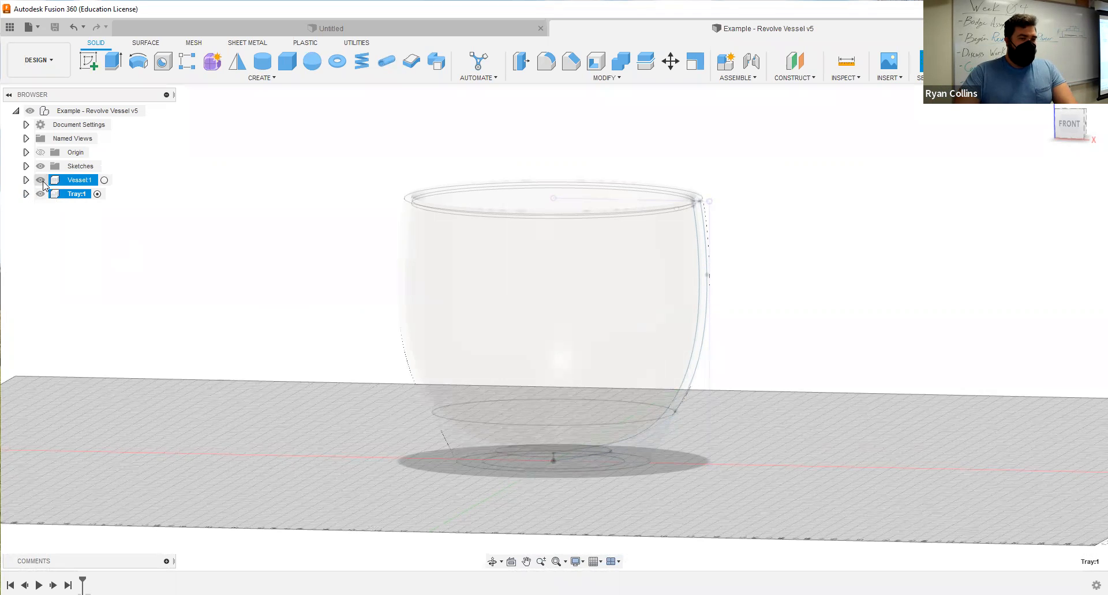
left_click(42, 180)
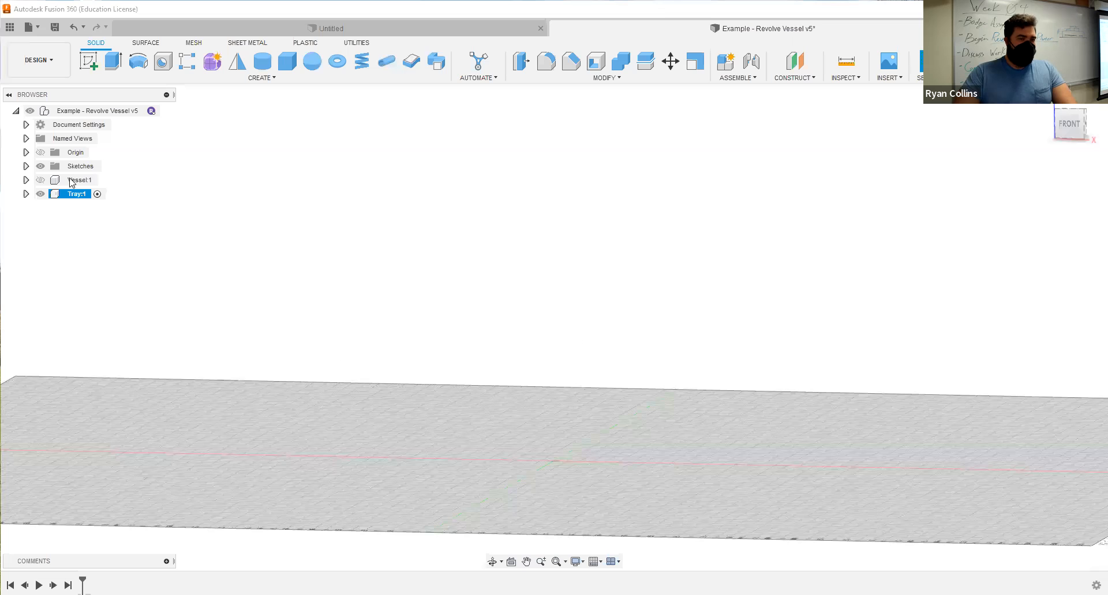
left_click(41, 180)
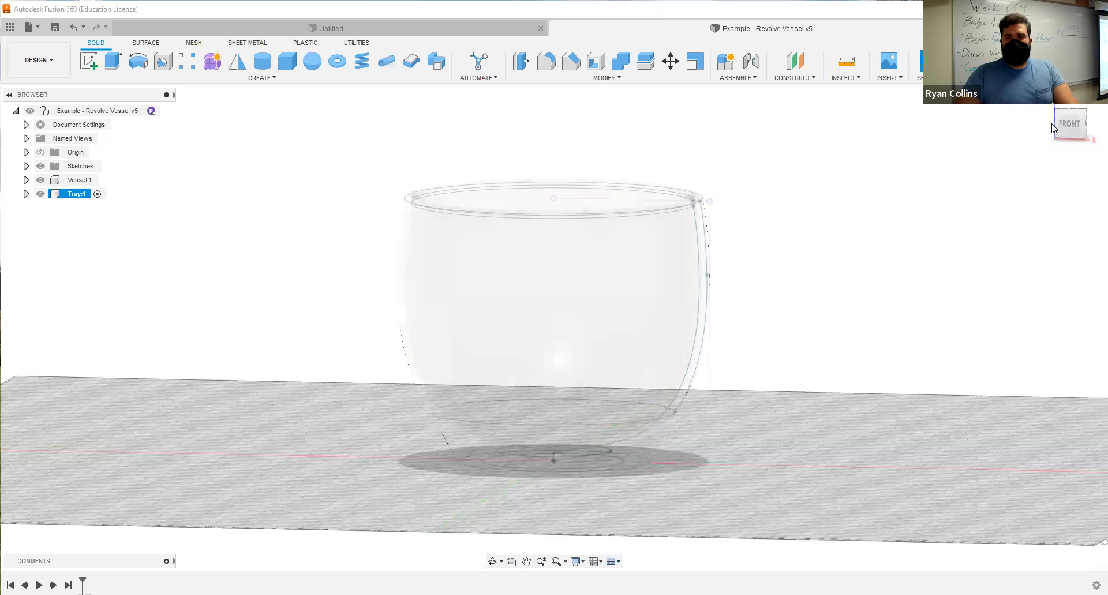
Start a new sketch in the Tray component on the vertical front plane through the vessel's centre.
left_click_drag(1074, 134, 585, 321)
middle_click_drag(585, 320, 569, 288)
left_click(88, 55)
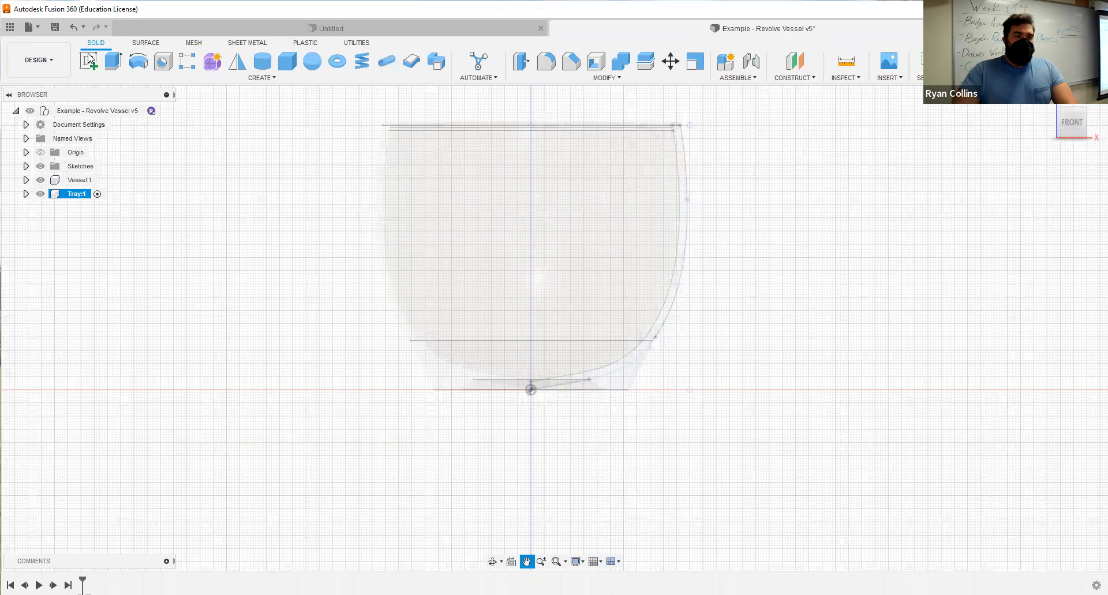
left_click(552, 352)
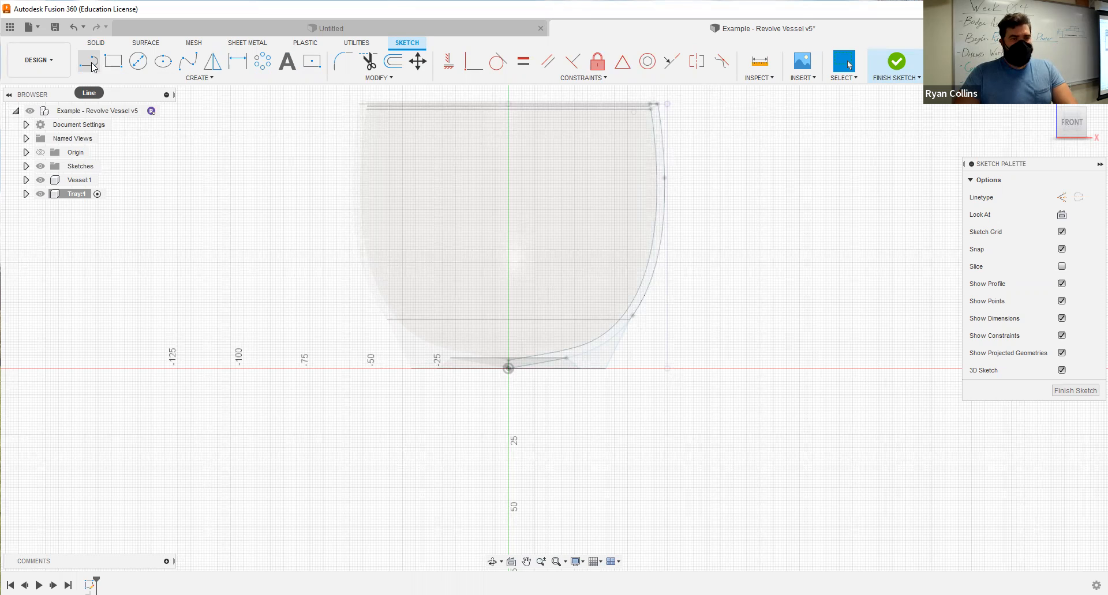
Draw the tray's base line from the origin outward along the horizontal axis, 45 mm long at 0 degrees.
left_click(91, 63)
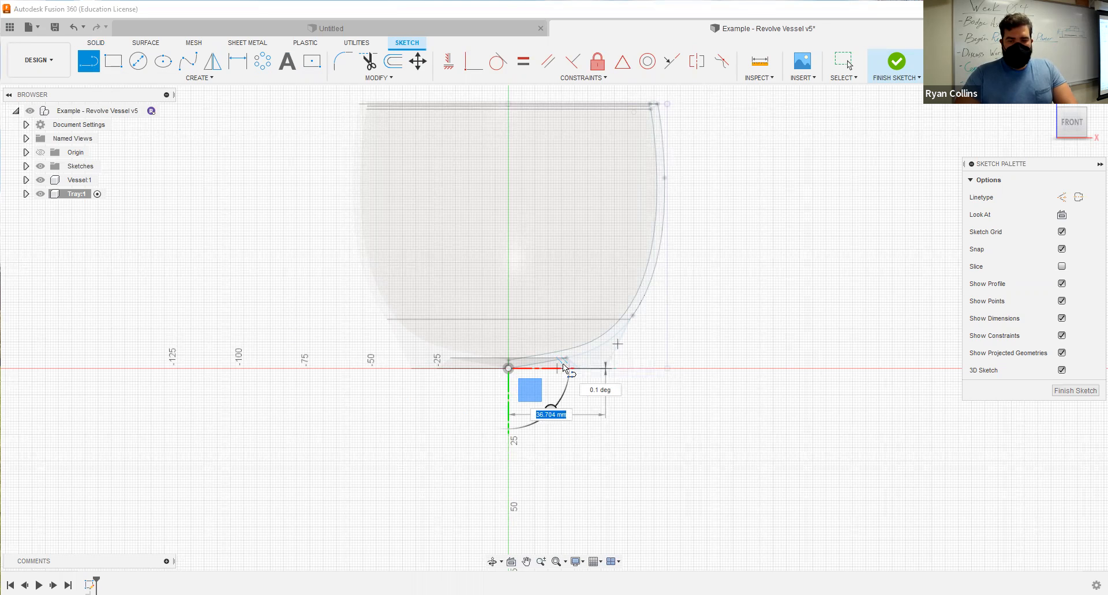
scroll(563, 363, "up", 5)
key("Tab")
type("0")
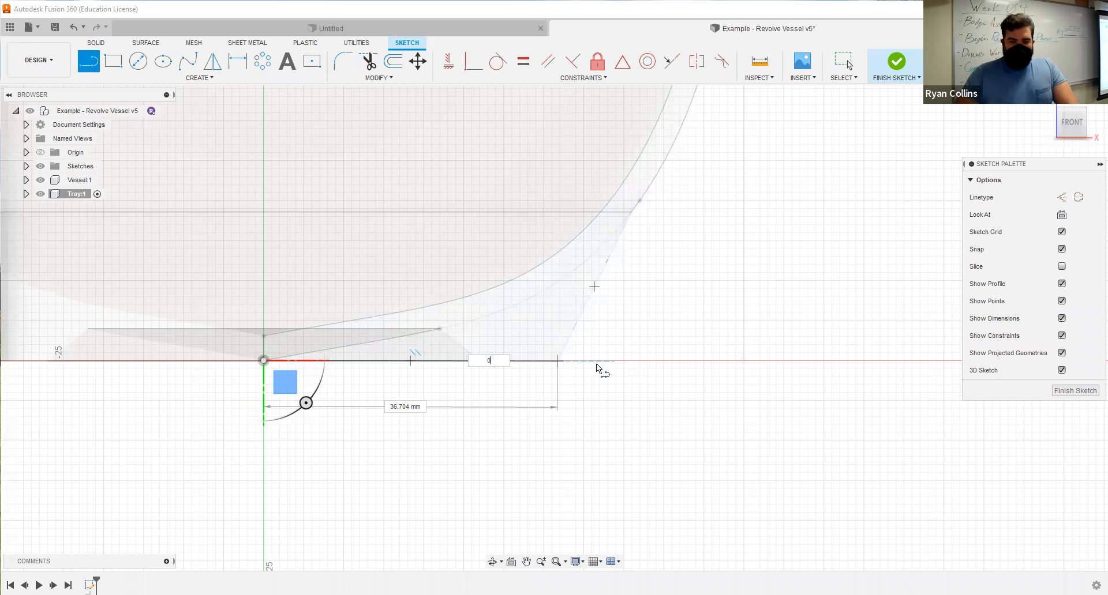
key("Tab")
type("45")
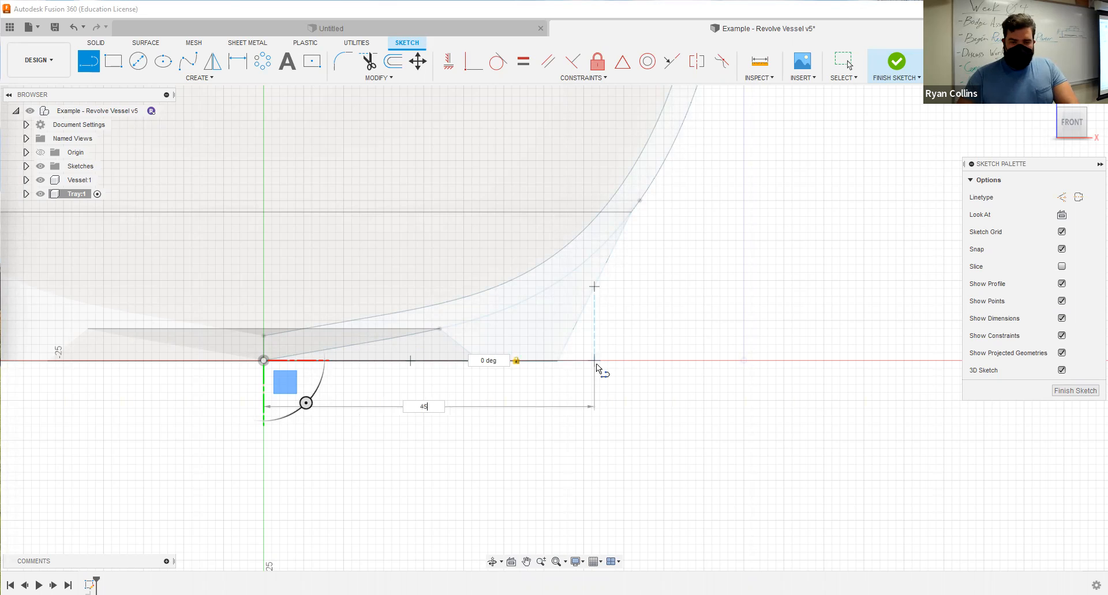
key("Return")
key("Escape")
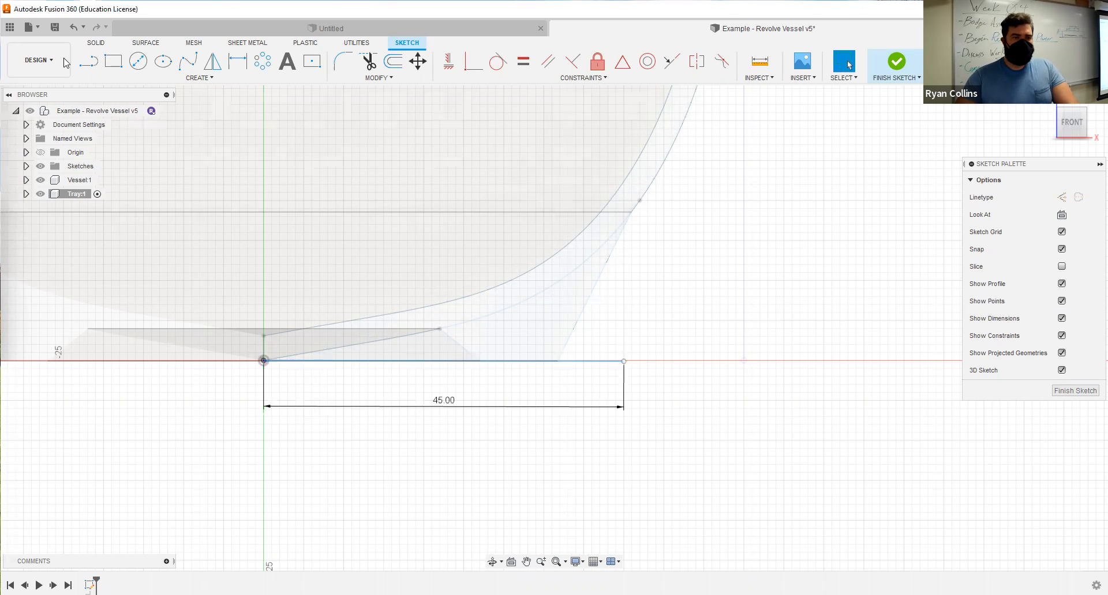
Draw a three-point fit point spline from the base line's outer end, curving up and outward as the tray's side.
left_click(187, 62)
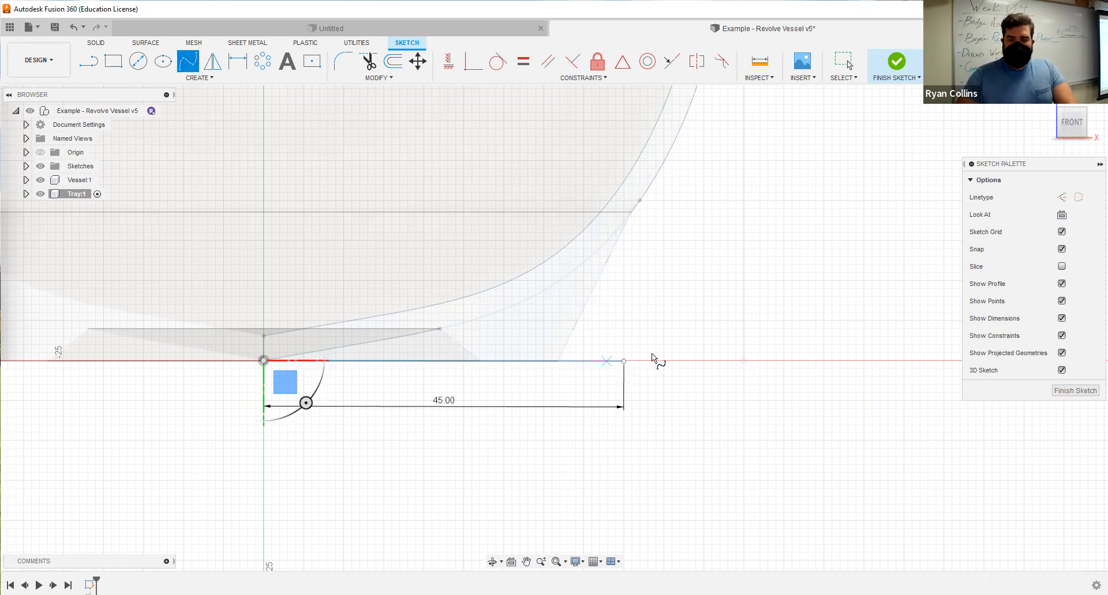
left_click(624, 362)
left_click(663, 344)
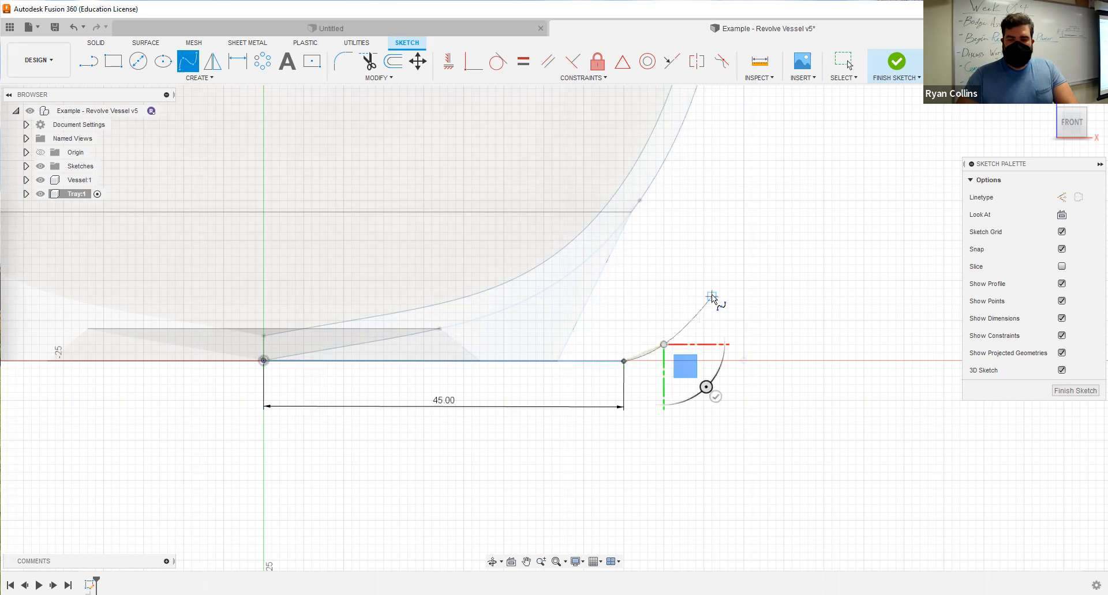
left_click(719, 232)
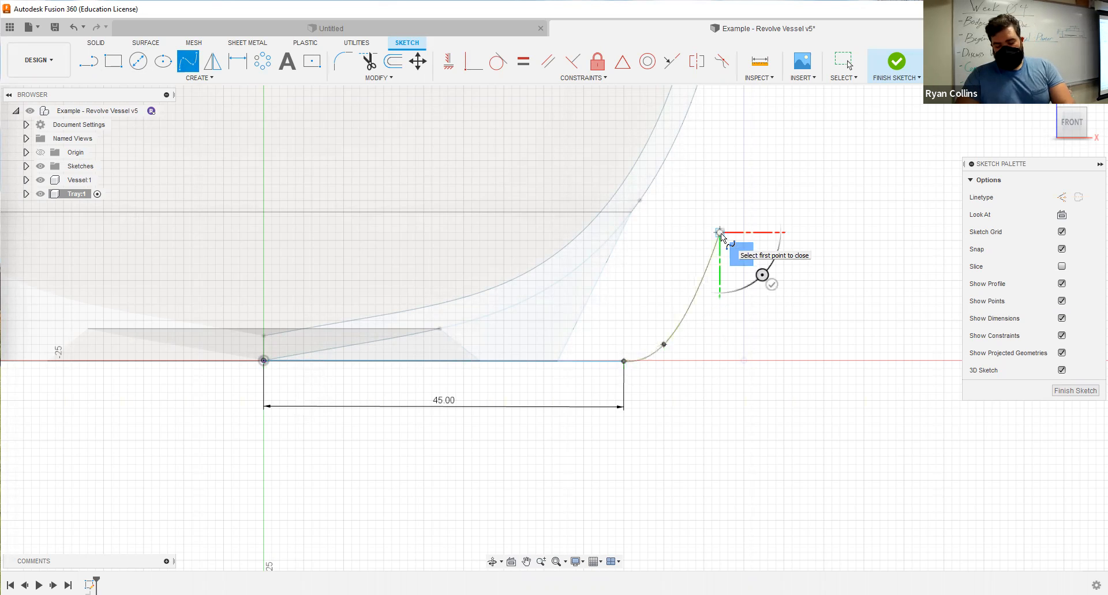
key("Return")
Pull the inner tangent handle at the spline's start slightly below the base line to reshape the curve.
scroll(644, 367, "up", 1)
scroll(613, 352, "up", 5)
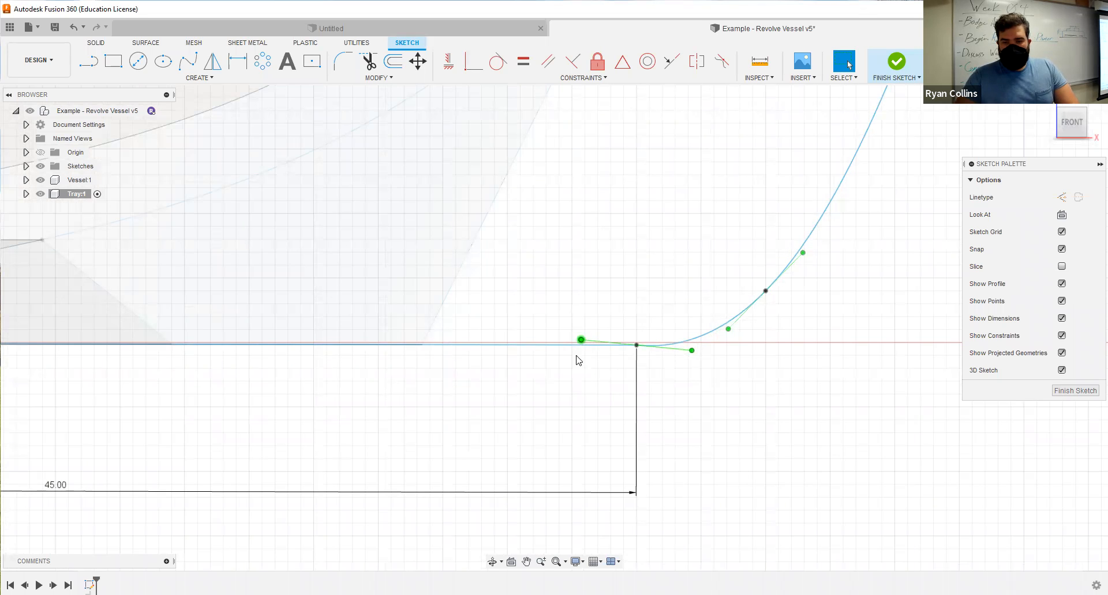
left_click_drag(581, 339, 576, 355)
scroll(757, 362, "down", 3)
scroll(783, 428, "down", 2)
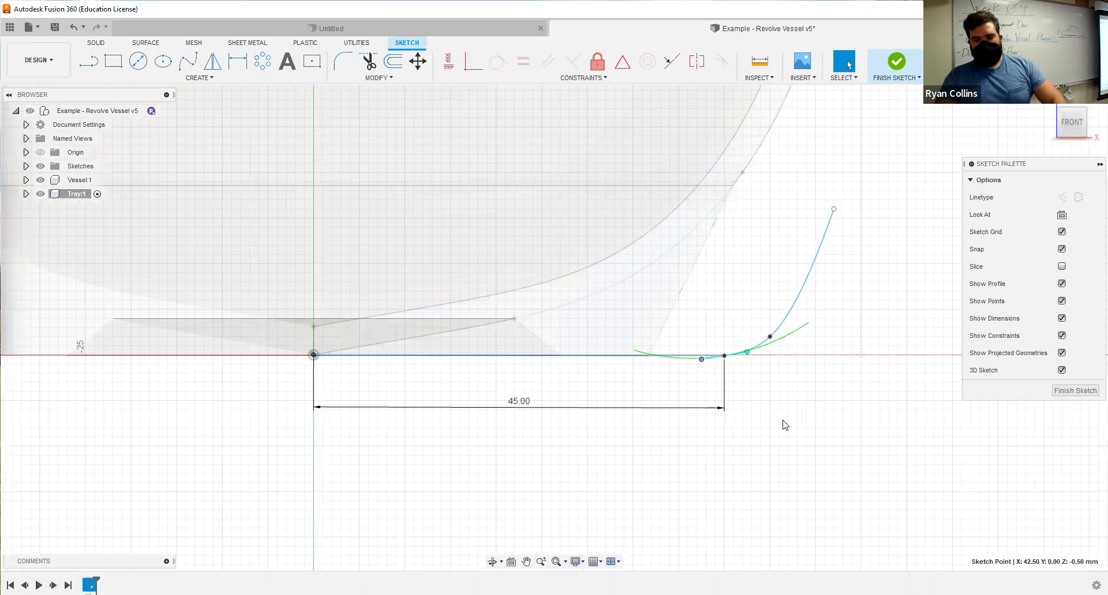
Offset the tray's base line and side spline by -3 mm, placing the copy below and outside the profile.
left_click(389, 65)
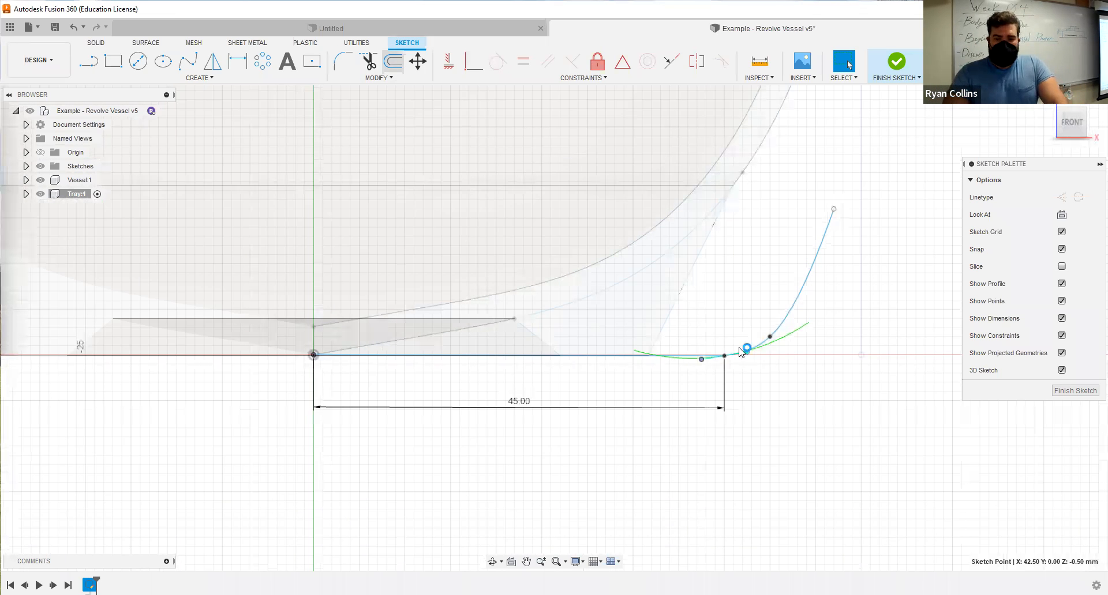
left_click(668, 359)
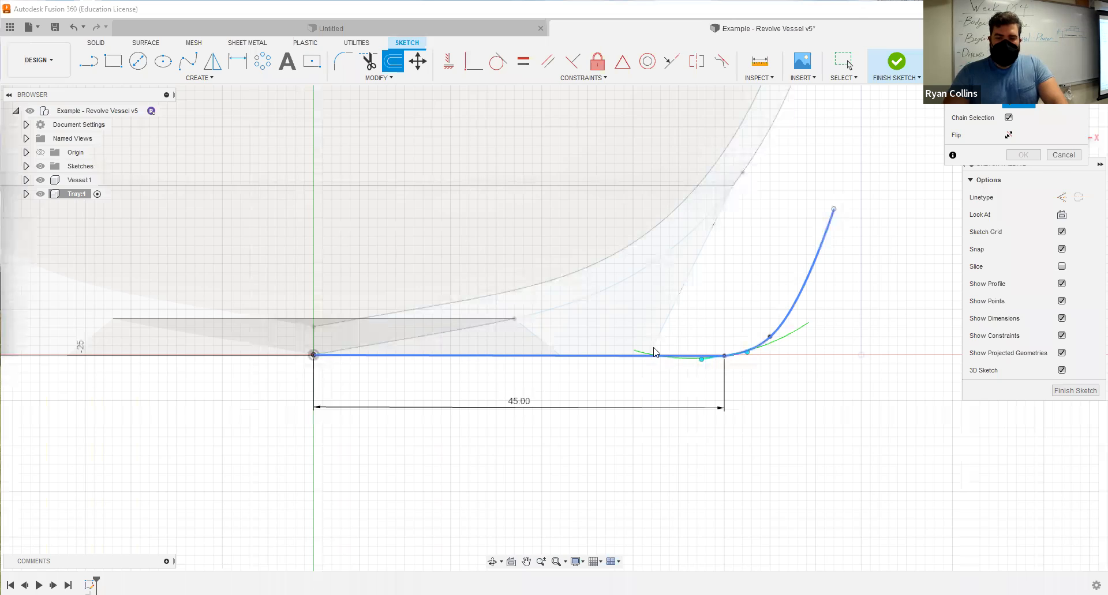
left_click(654, 349)
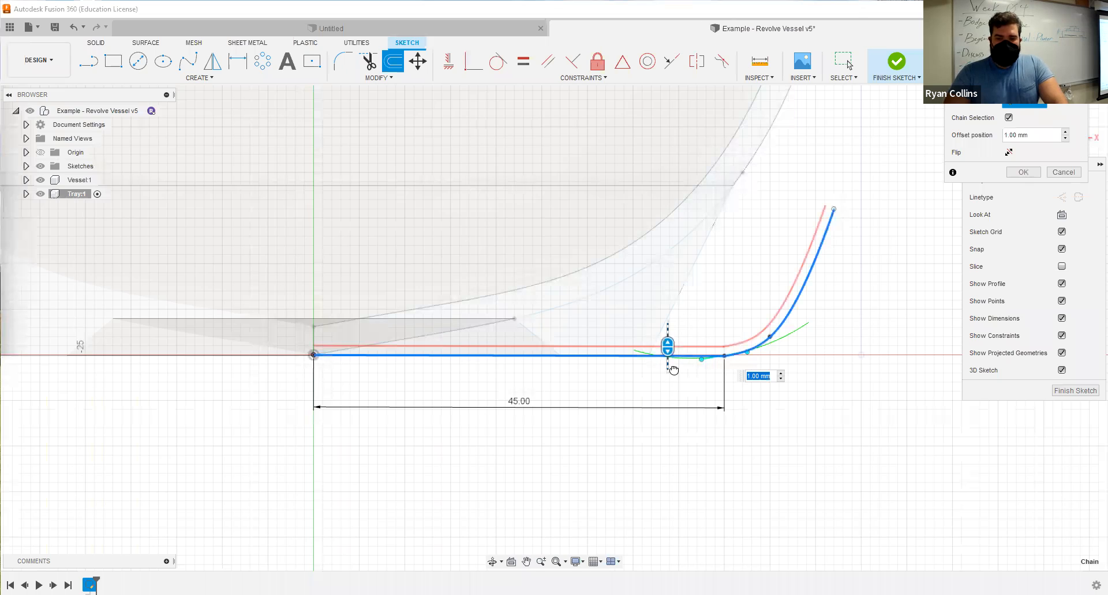
left_click_drag(675, 390, 675, 388)
type("-3")
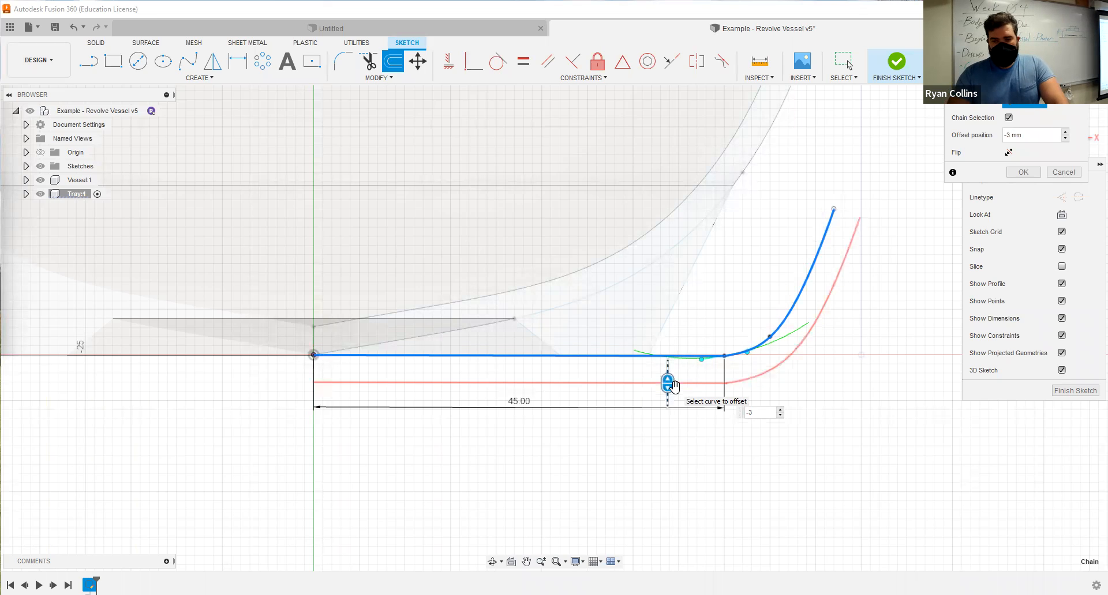
key("Return")
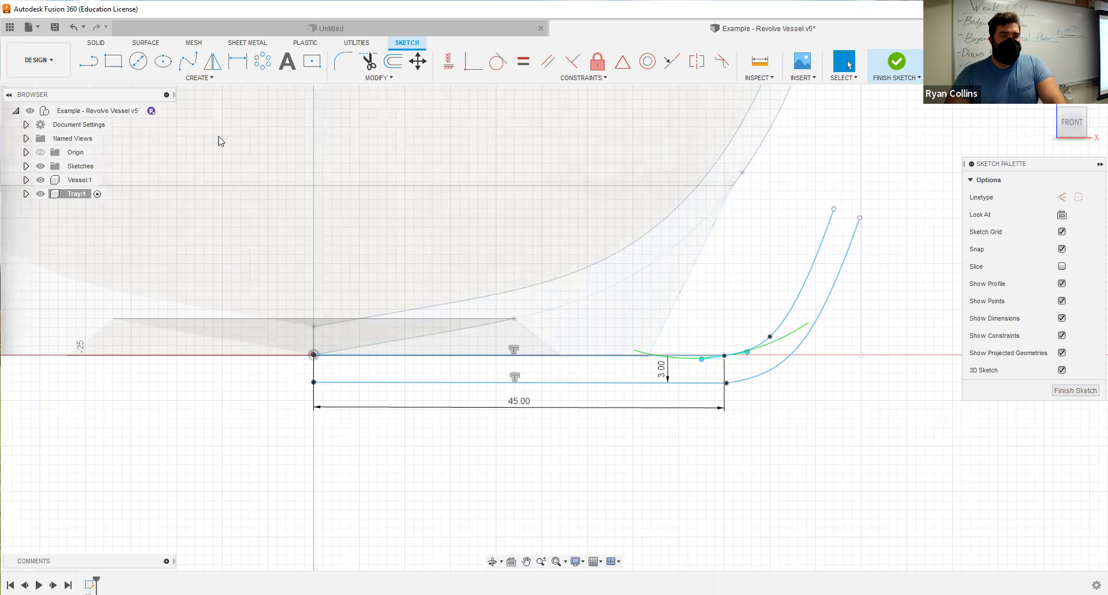
Draw a three-line foot outline beneath the tray, running down from the lower line, across, and up to the outer side curve.
left_click(91, 63)
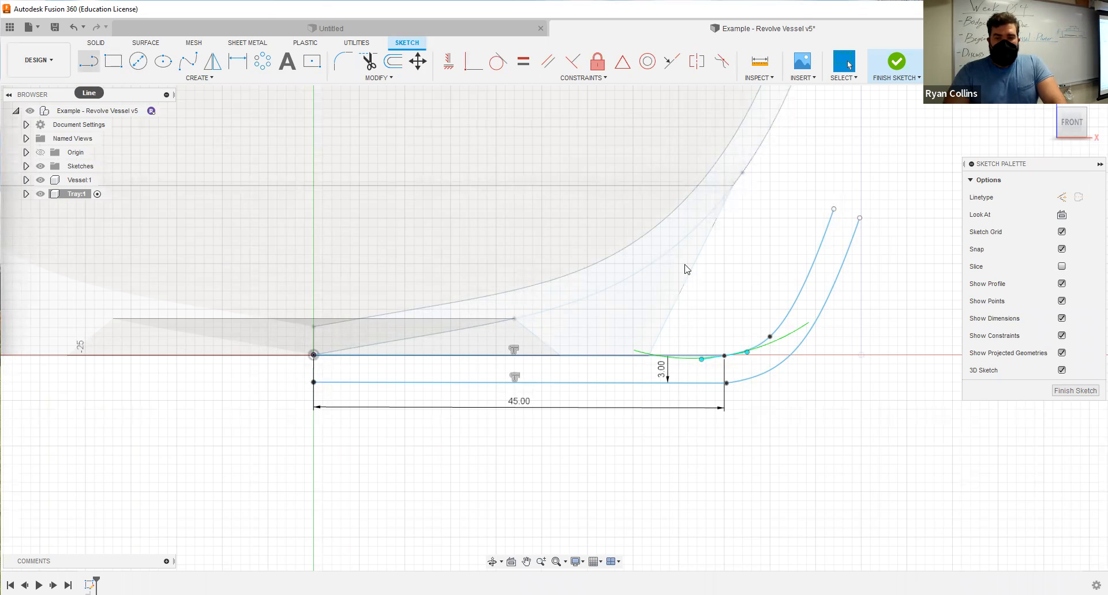
left_click(94, 63)
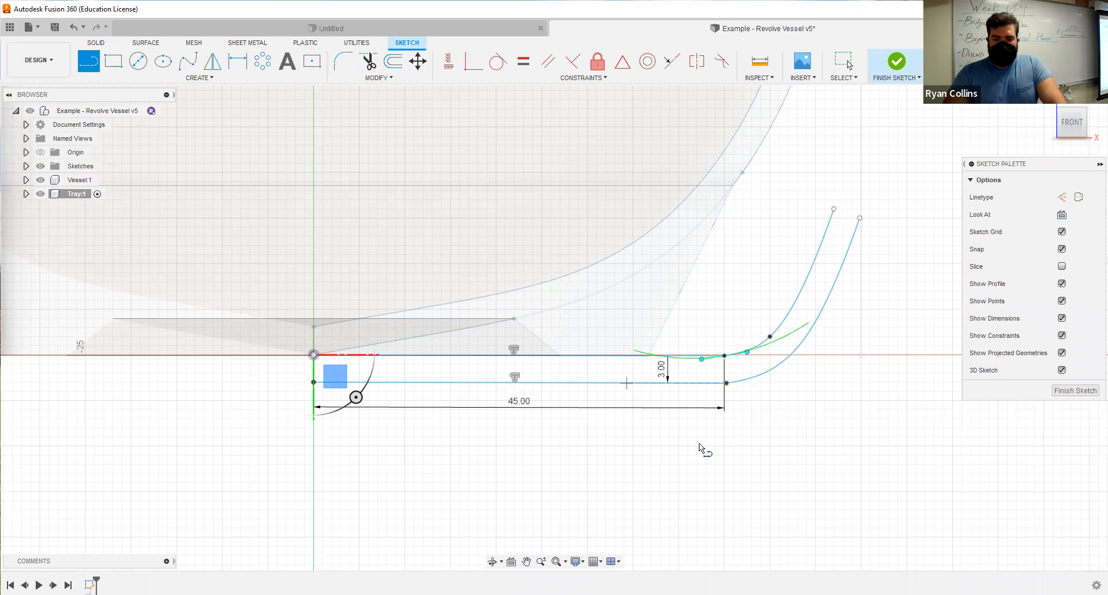
left_click(828, 304)
key("Escape")
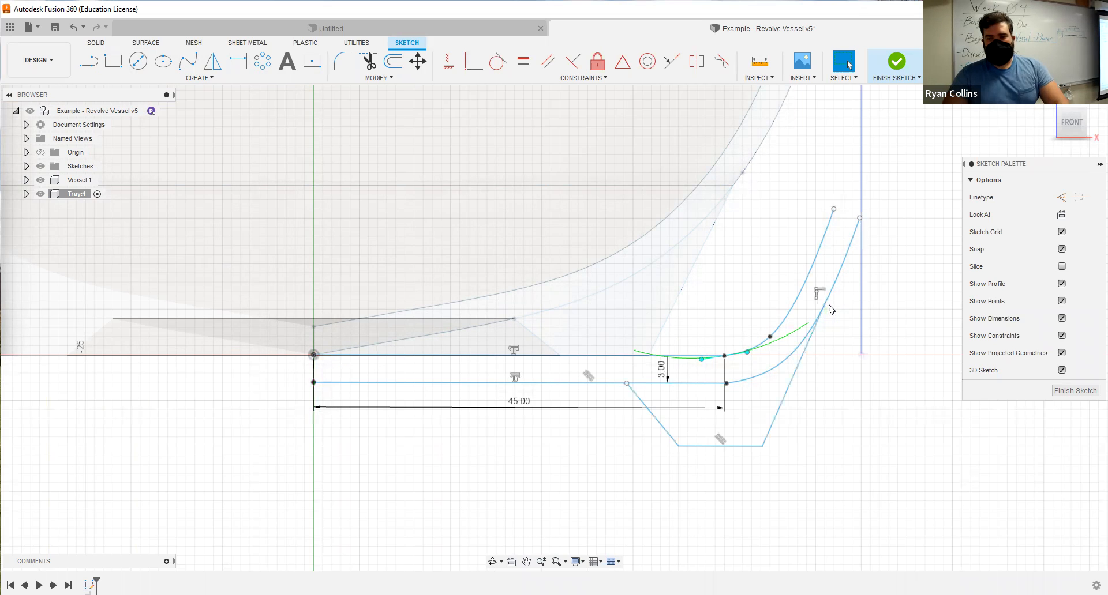
Try to close the tray profile at the central axis with a 90-degree line up from the lower line's inner end.
key("l")
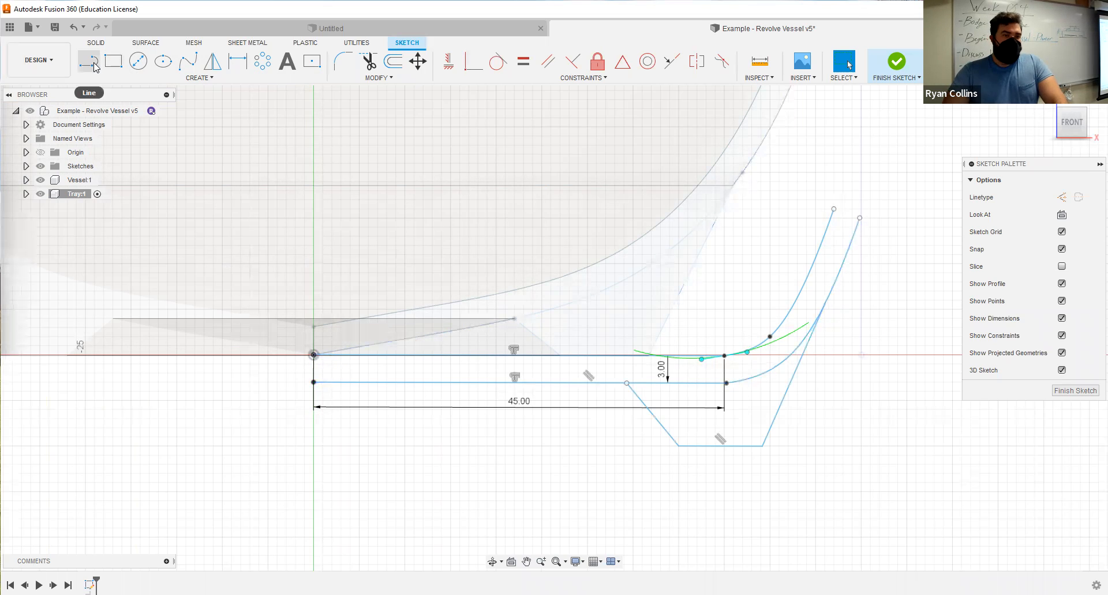
left_click(313, 355)
scroll(300, 383, "up", 5)
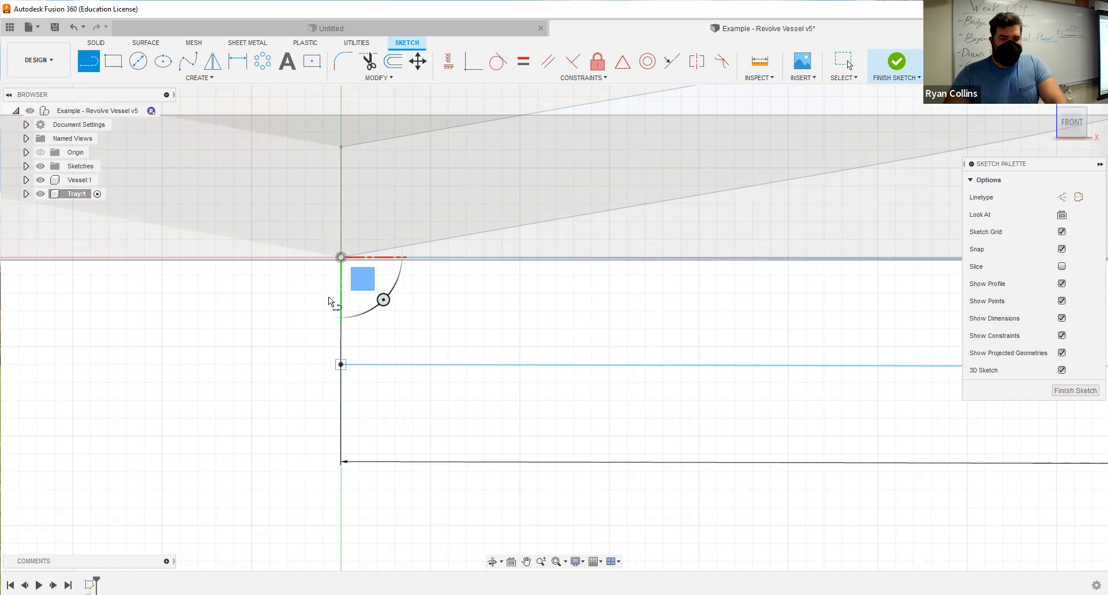
scroll(331, 256, "up", 3)
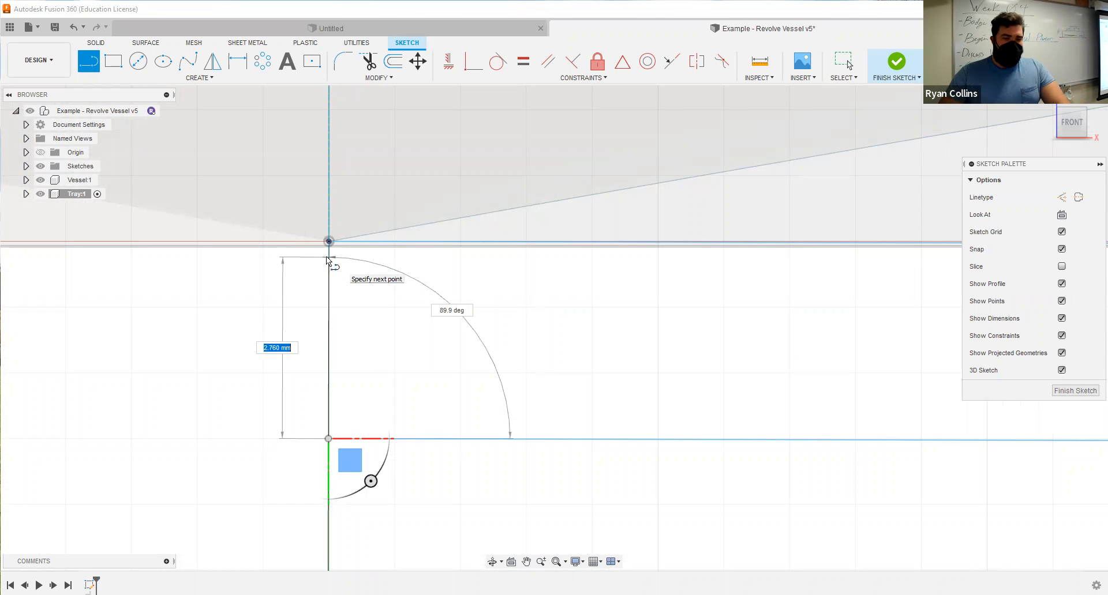
key("Tab")
type("90")
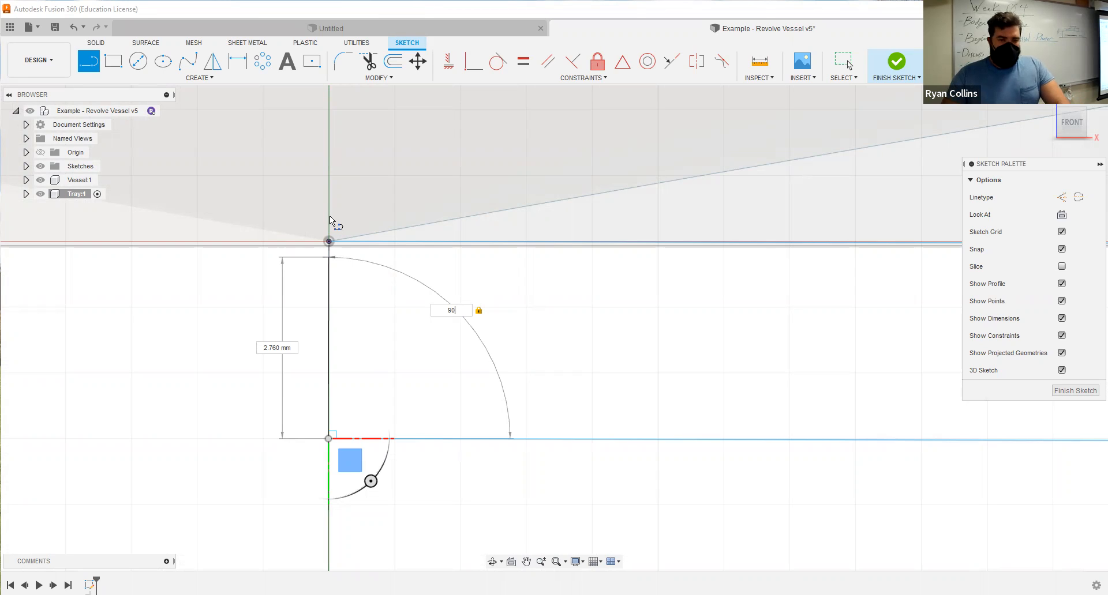
scroll(330, 257, "up", 3)
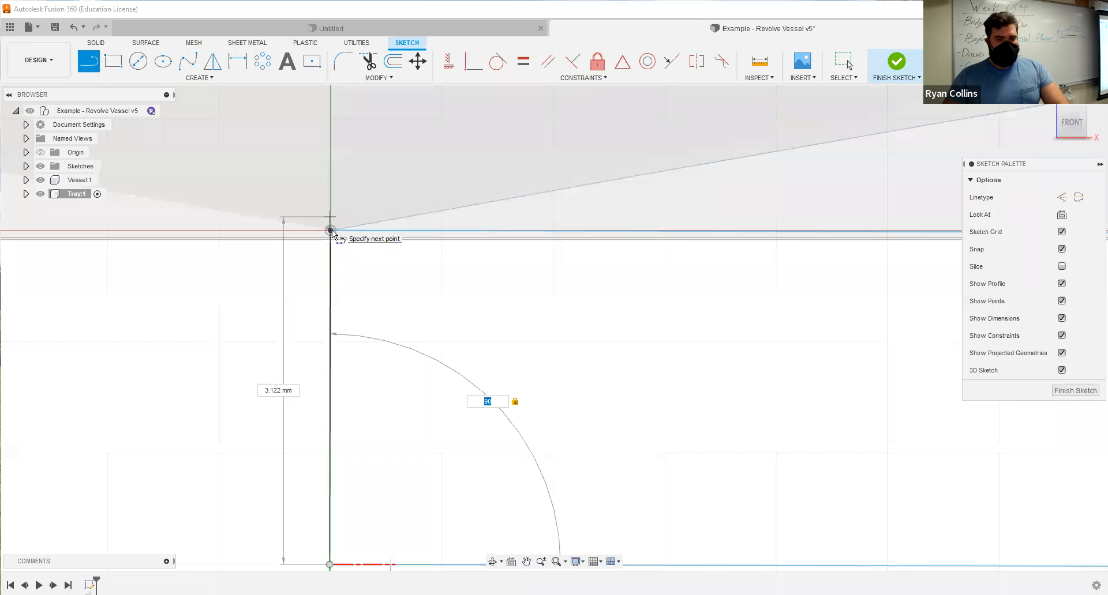
left_click(330, 183)
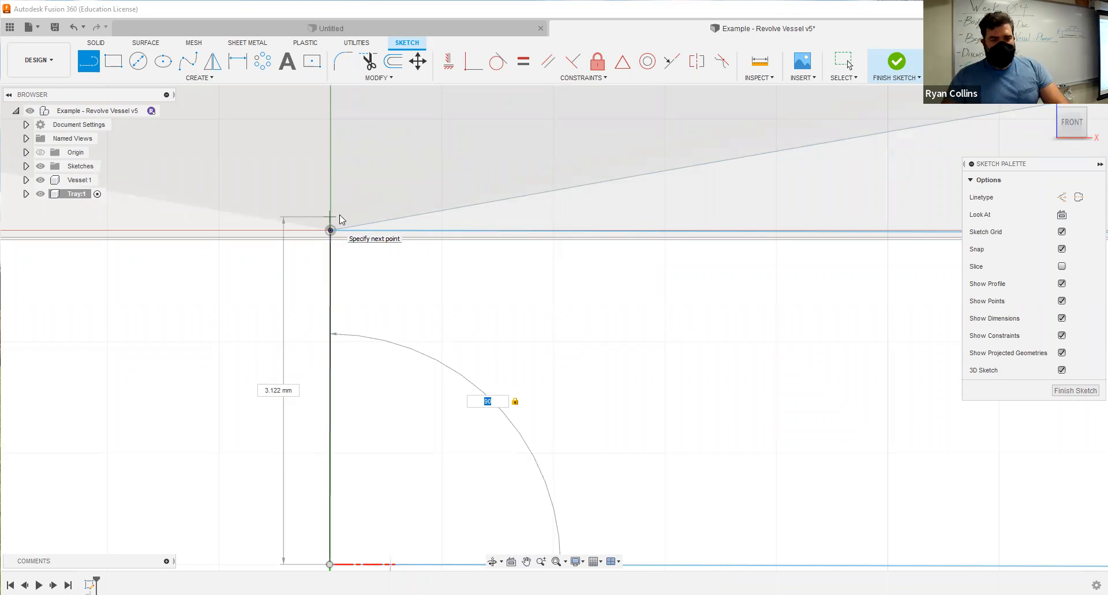
key("Escape")
Delete the stray vertical line just beside the origin.
scroll(325, 231, "up", 5)
left_click(340, 251)
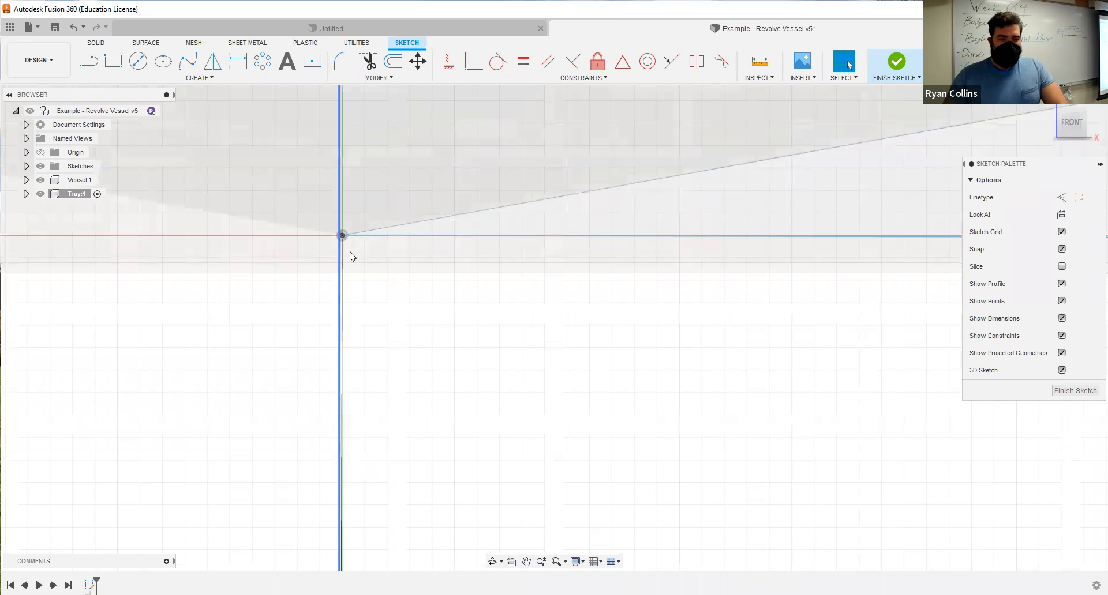
scroll(344, 250, "up", 4)
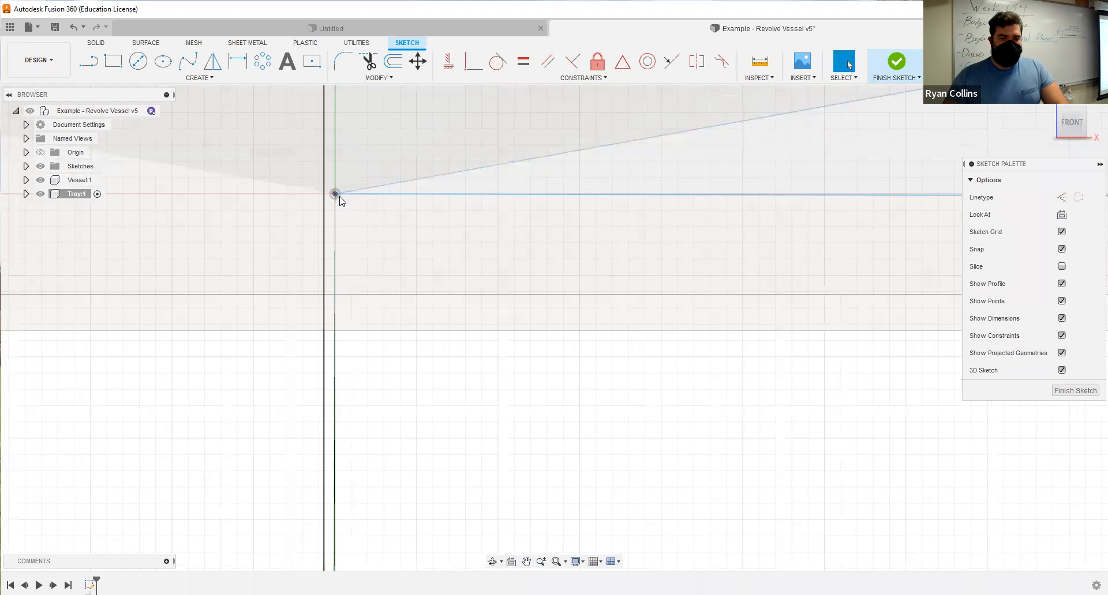
scroll(376, 445, "down", 3)
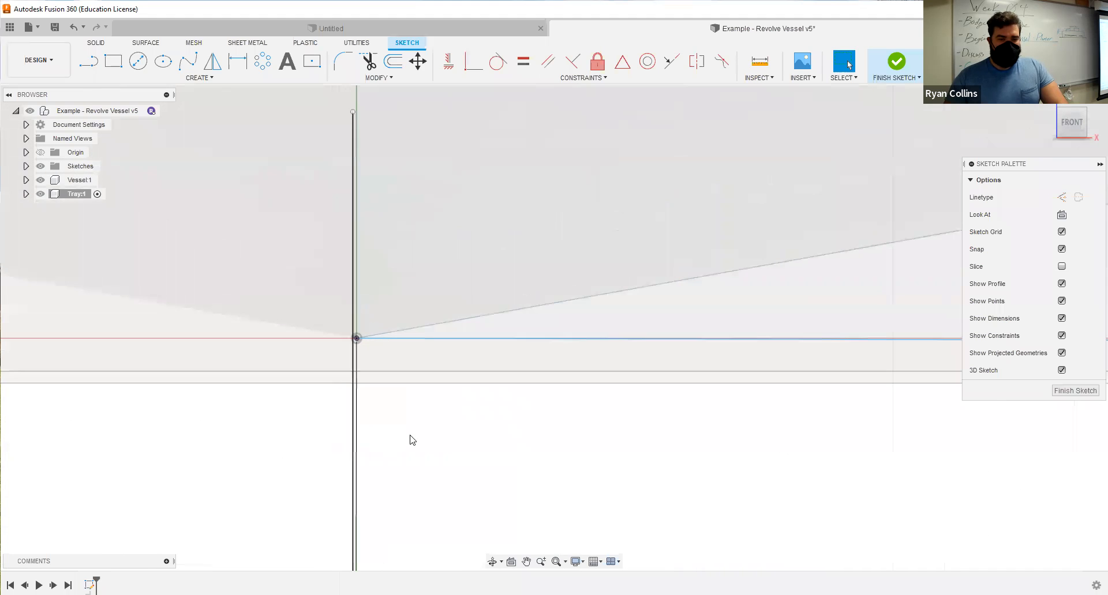
scroll(413, 439, "up", 3)
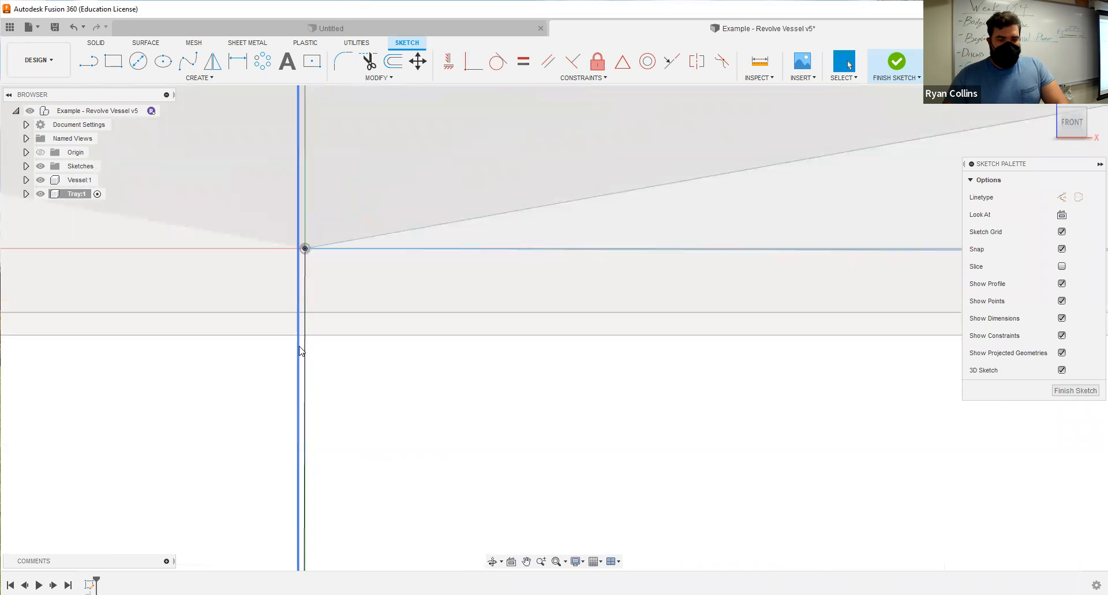
key("Delete")
Close the tray profile with a vertical line at 90 degrees from the origin down past the lower base line.
scroll(294, 363, "down", 2)
scroll(368, 402, "down", 3)
middle_click_drag(380, 397, 375, 196)
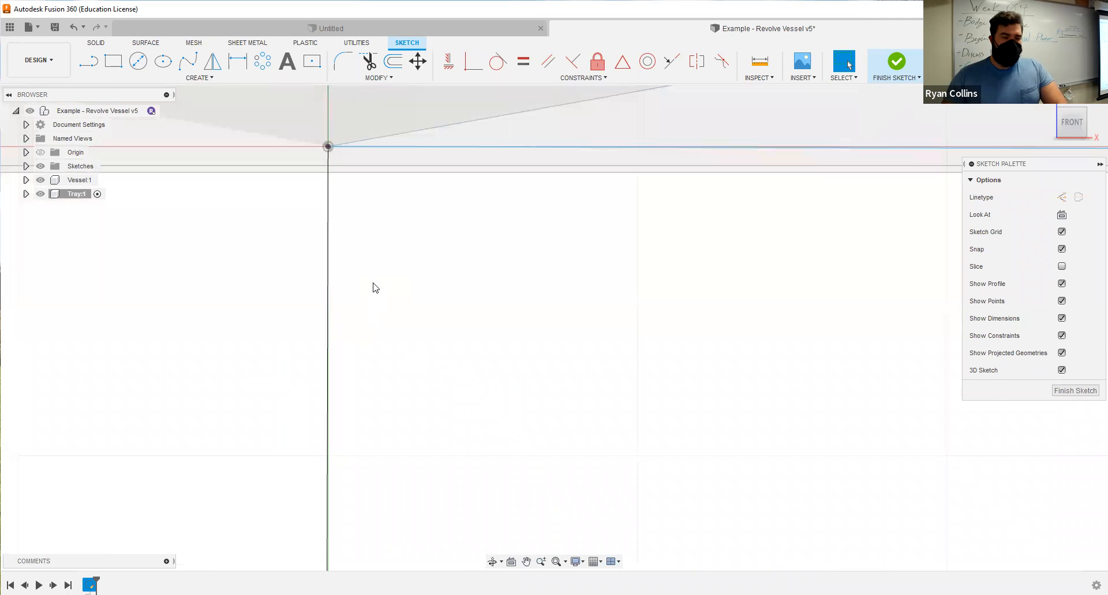
scroll(373, 288, "down", 3)
left_click(91, 62)
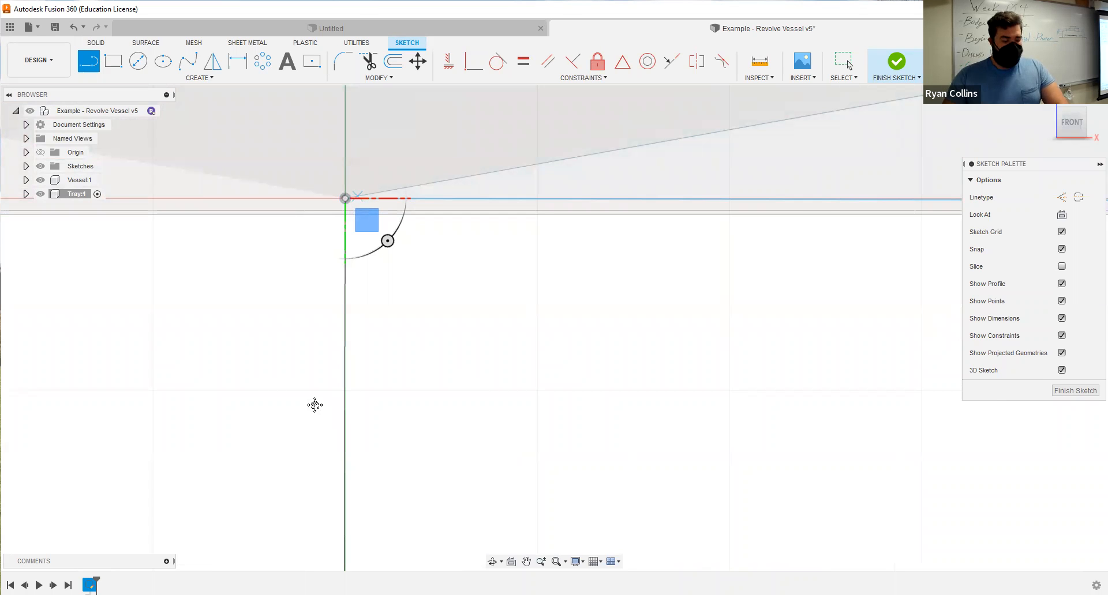
key("Tab")
type("90")
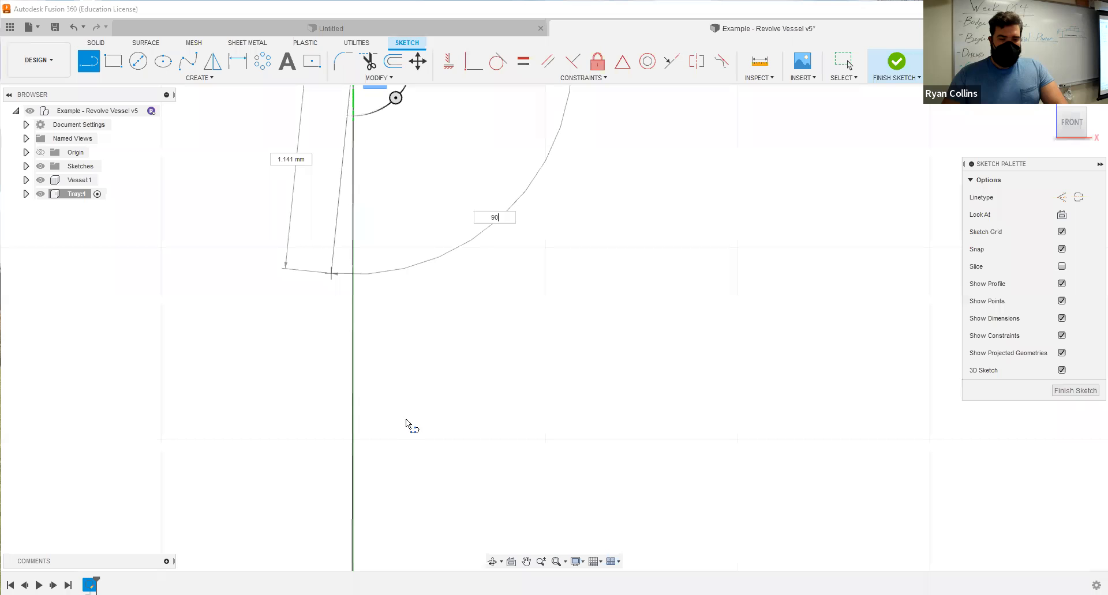
scroll(384, 480, "down", 10)
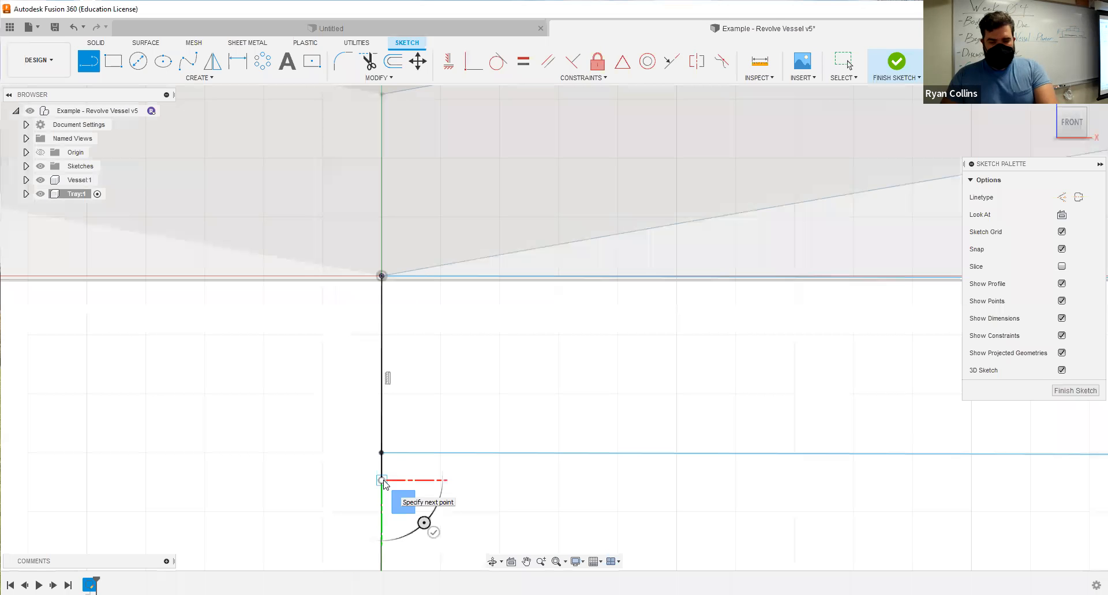
key("Escape")
scroll(385, 453, "up", 2)
scroll(385, 457, "up", 4)
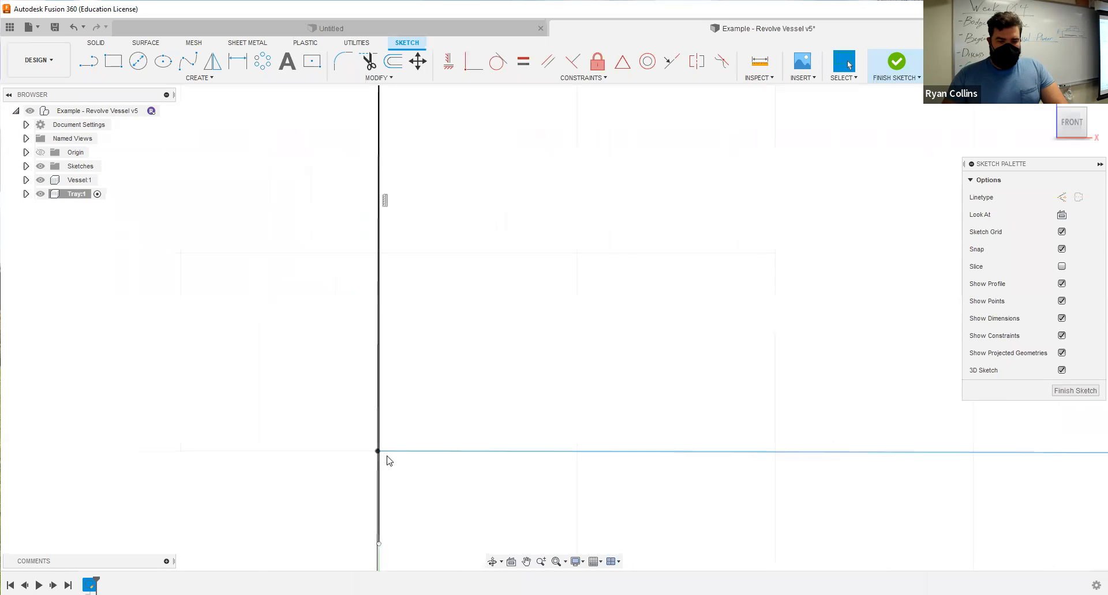
scroll(470, 398, "down", 10)
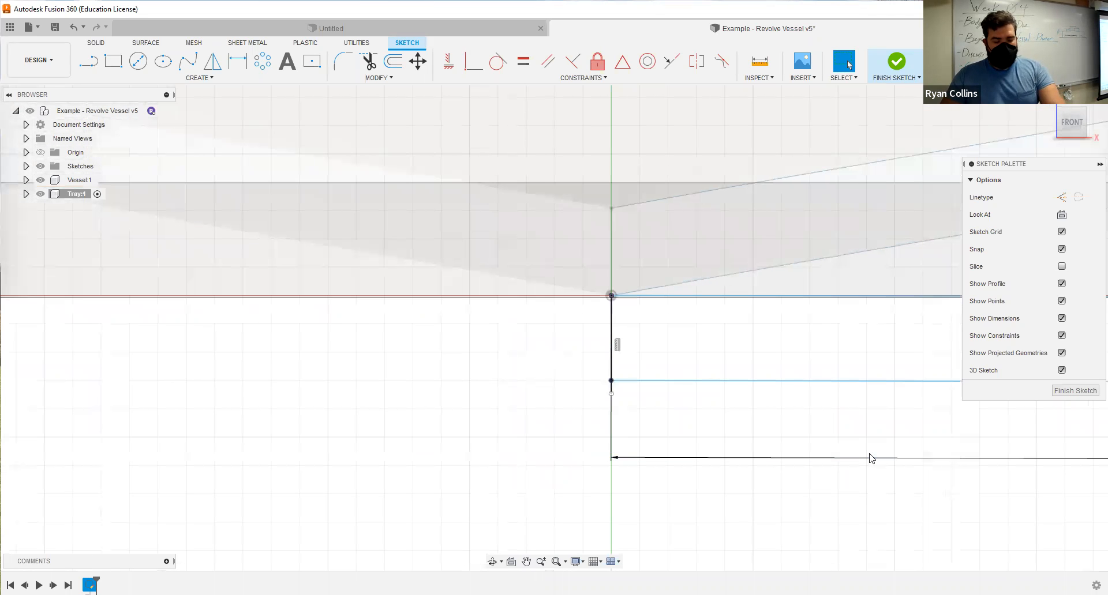
Draw a two-point circle spanning the open upper ends of the tray's inner and outer side curves.
scroll(868, 396, "down", 10)
scroll(953, 404, "up", 4)
scroll(865, 427, "down", 5)
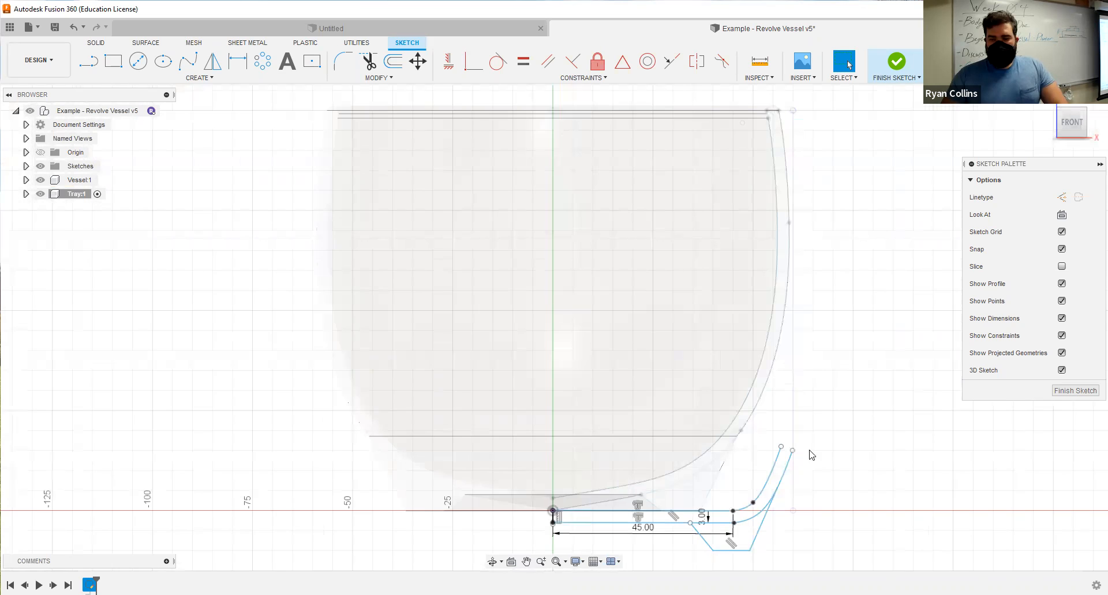
scroll(819, 439, "up", 2)
scroll(812, 420, "up", 10)
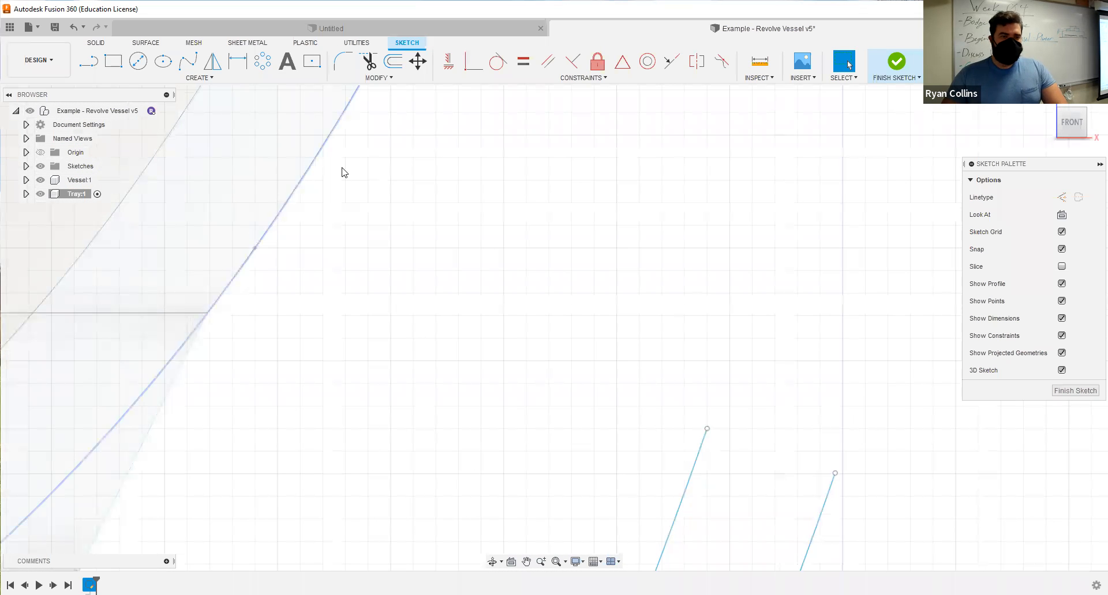
left_click(193, 77)
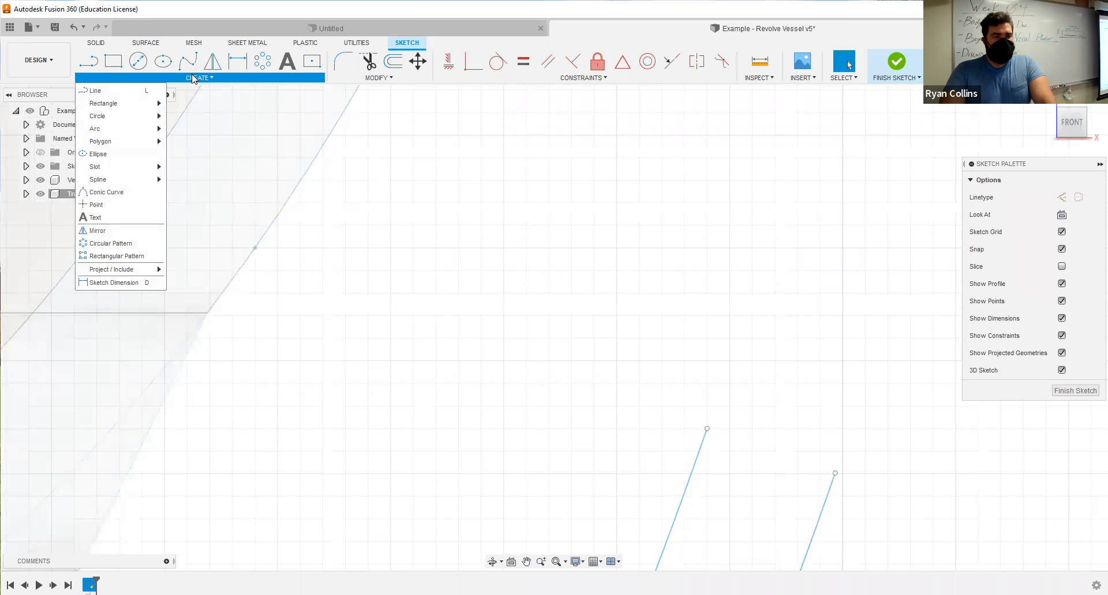
mouse_move(108, 111)
left_click(188, 126)
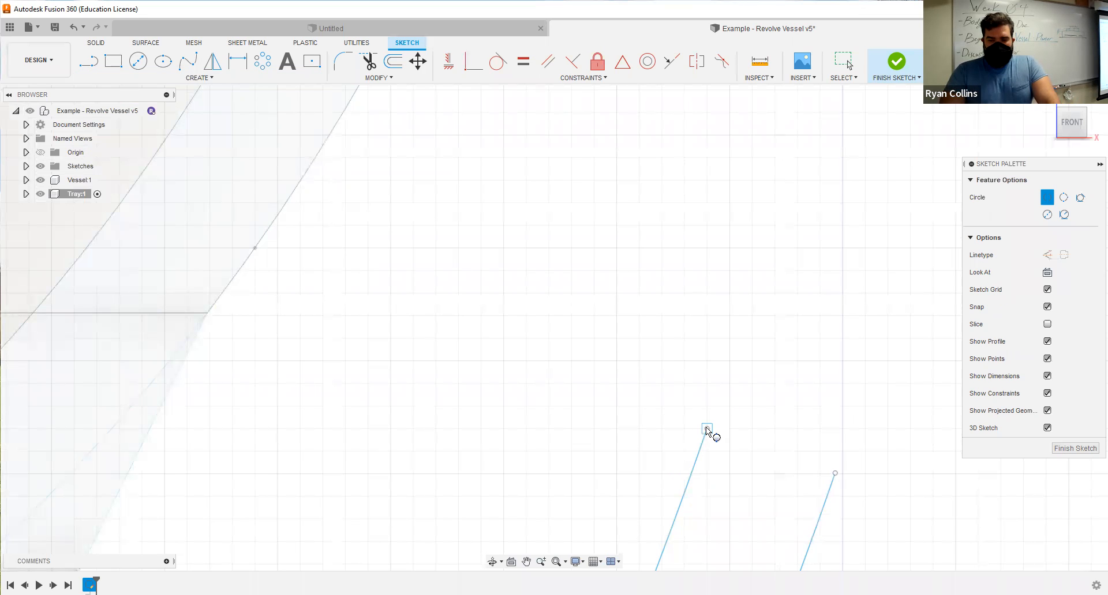
left_click(835, 473)
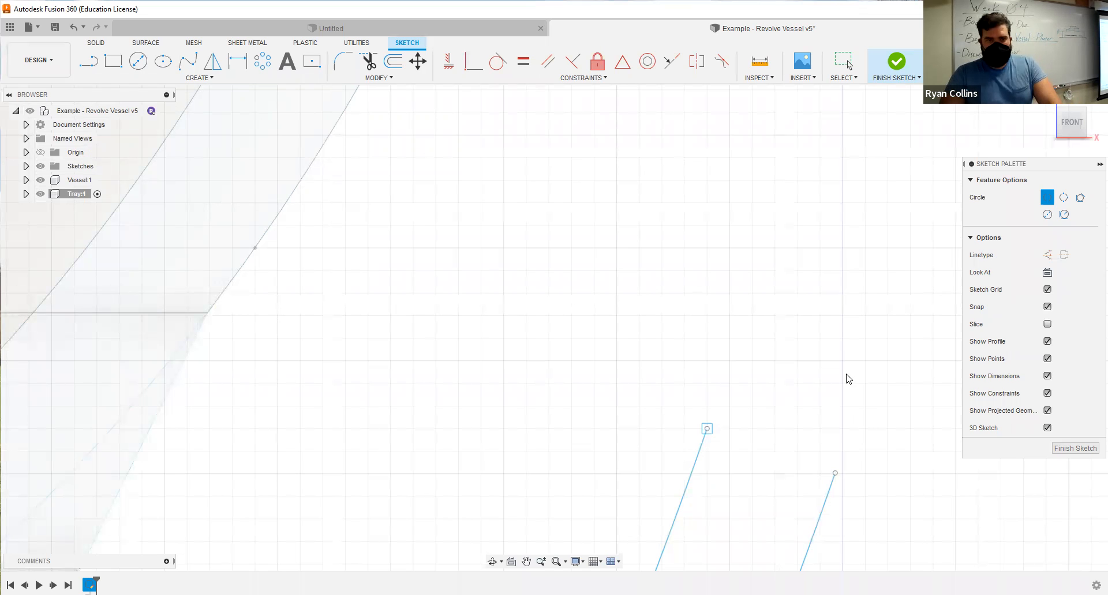
key("Escape")
Trim away the lower part of the rim circle so a rounded lip caps the tray's side.
left_click(368, 62)
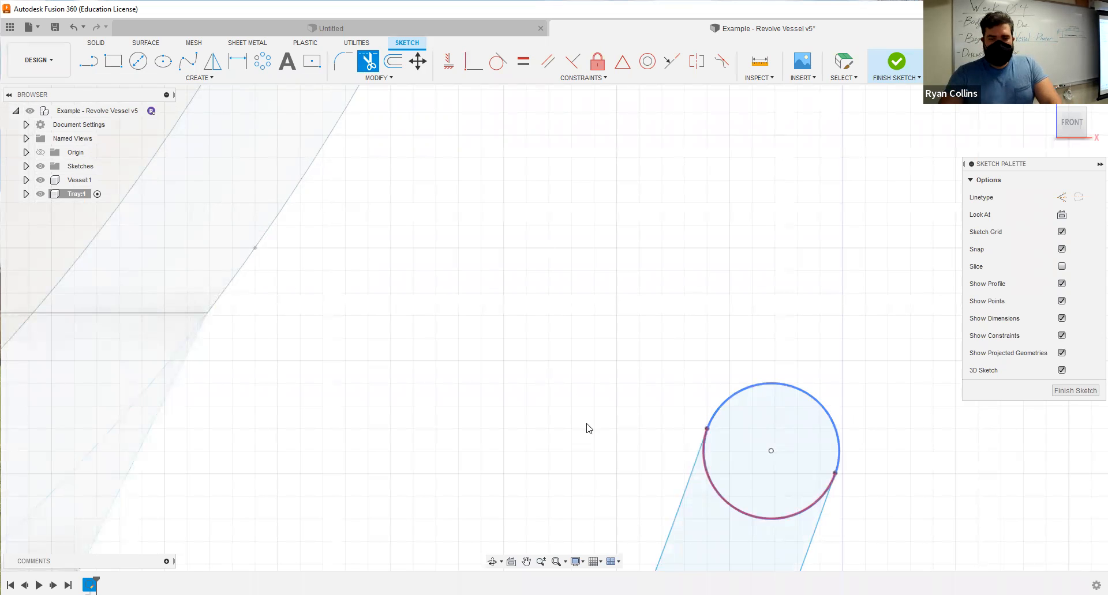
key("Escape")
scroll(586, 428, "down", 5)
middle_click_drag(626, 363, 690, 282)
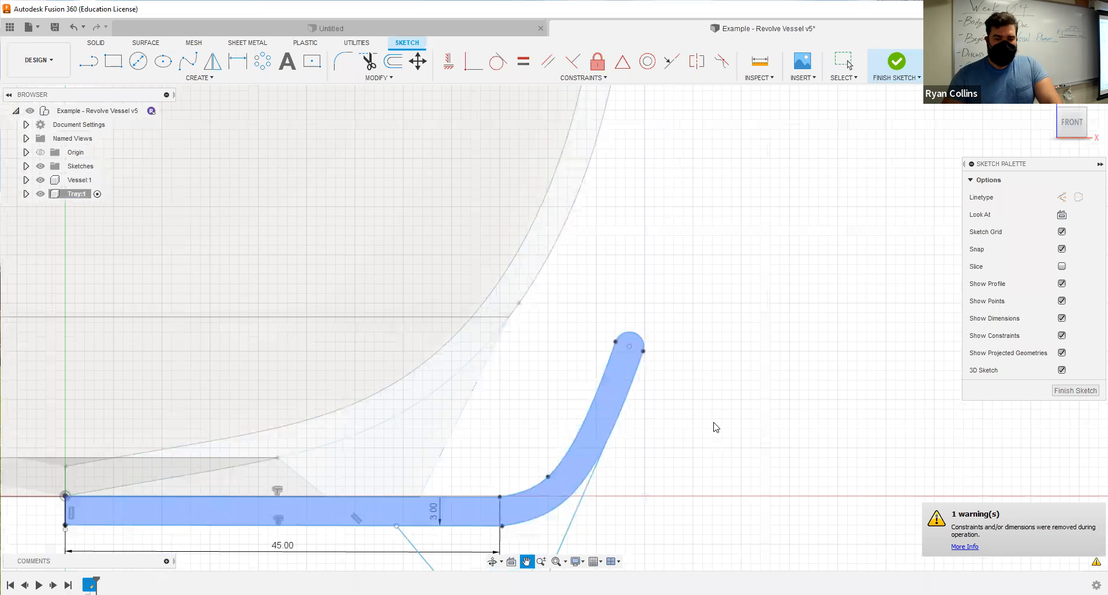
Extend the foot's slanted inner line up to meet the tray's lower base line so the foot profile closes.
scroll(666, 400, "down", 4)
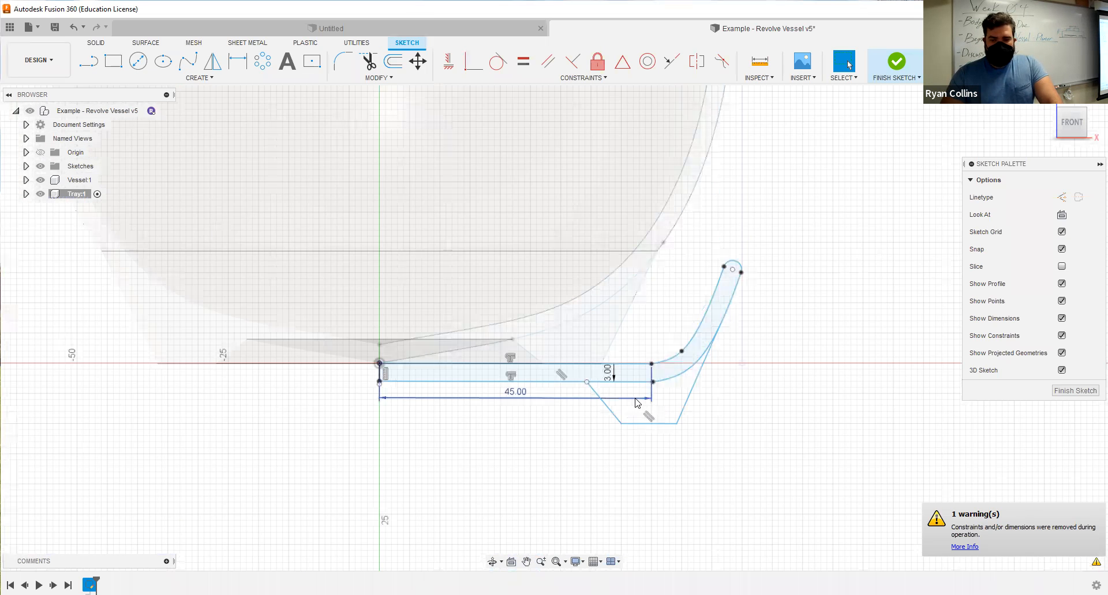
scroll(637, 403, "up", 5)
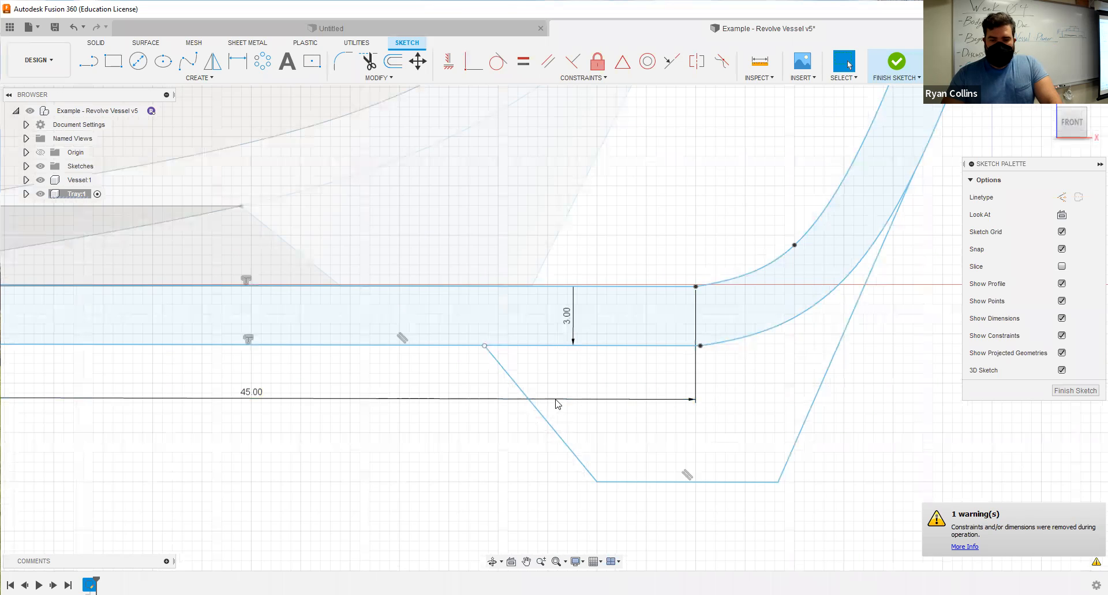
scroll(541, 361, "up", 5)
scroll(444, 313, "up", 5)
left_click(380, 312)
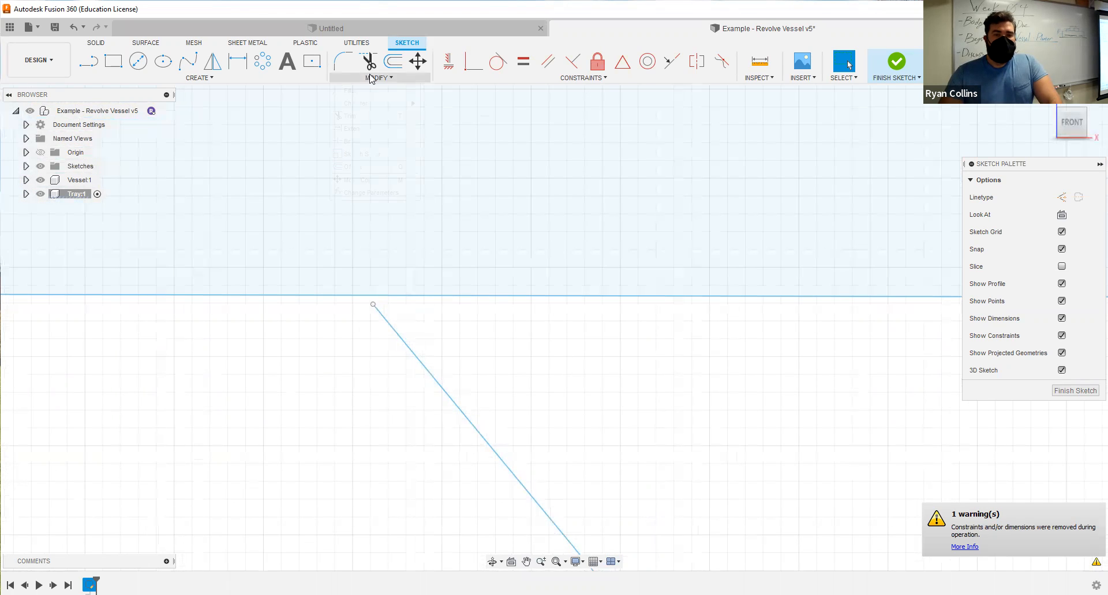
left_click(371, 79)
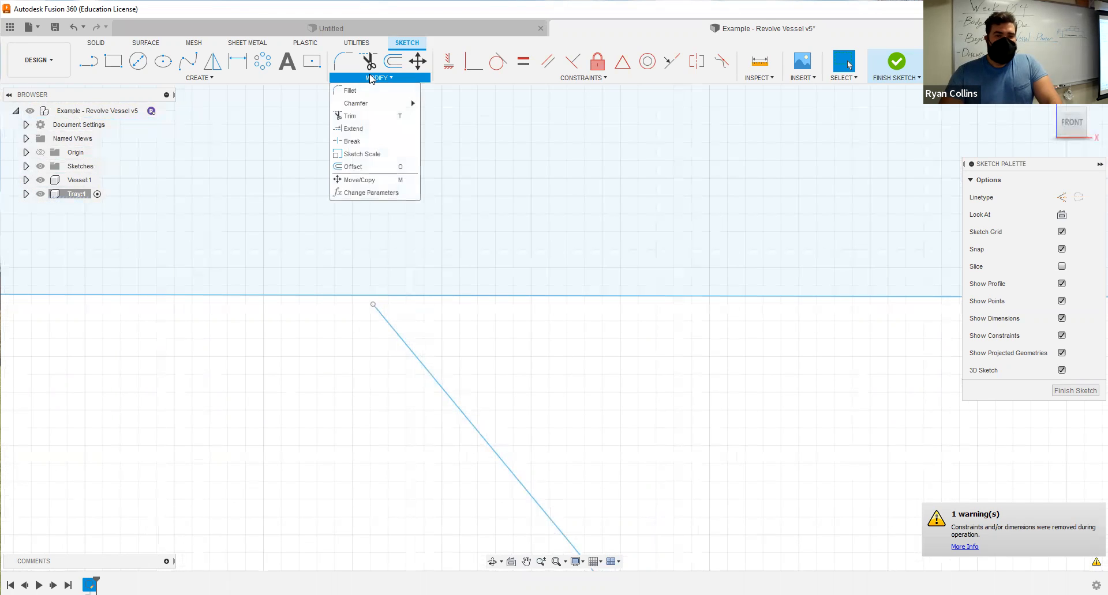
left_click(353, 128)
left_click(405, 352)
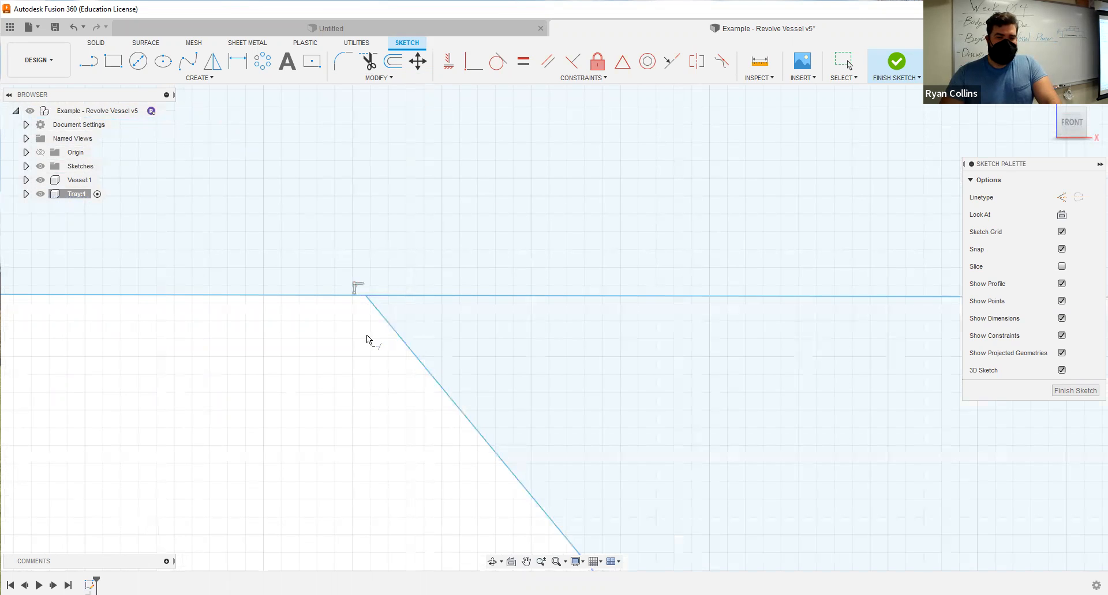
Save the design with the version description "Tray Sketch".
scroll(370, 345, "down", 2)
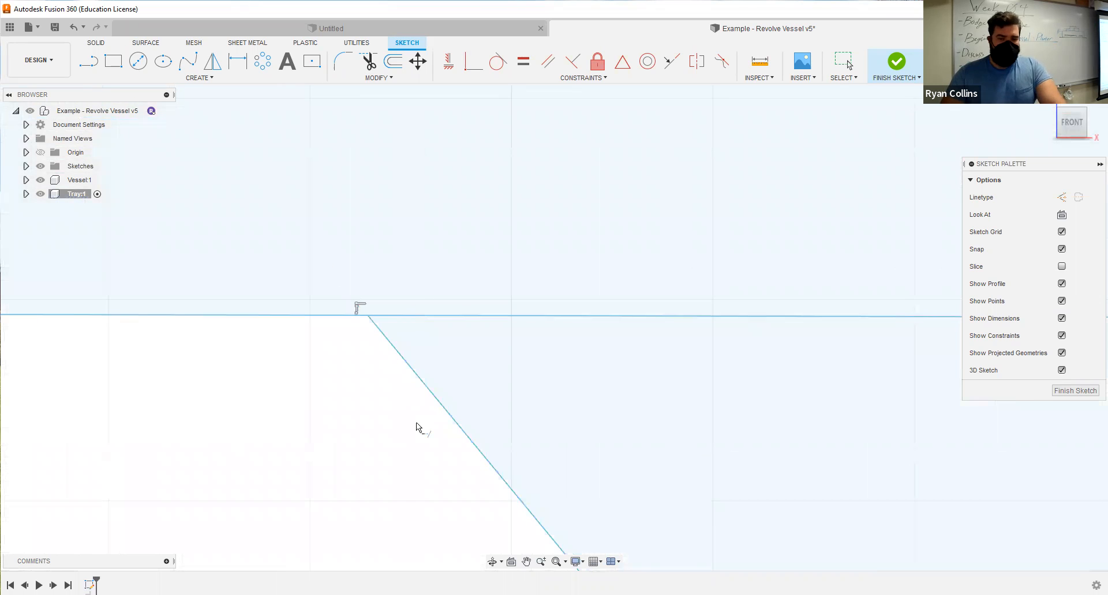
scroll(417, 424, "down", 2)
scroll(531, 400, "down", 5)
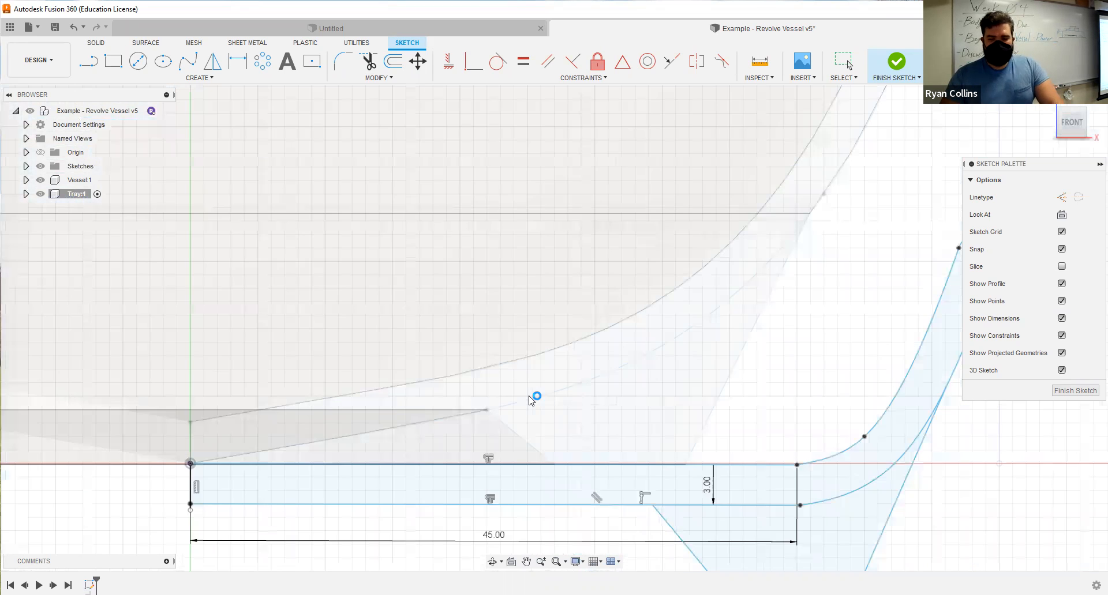
scroll(531, 400, "down", 3)
scroll(815, 344, "down", 3)
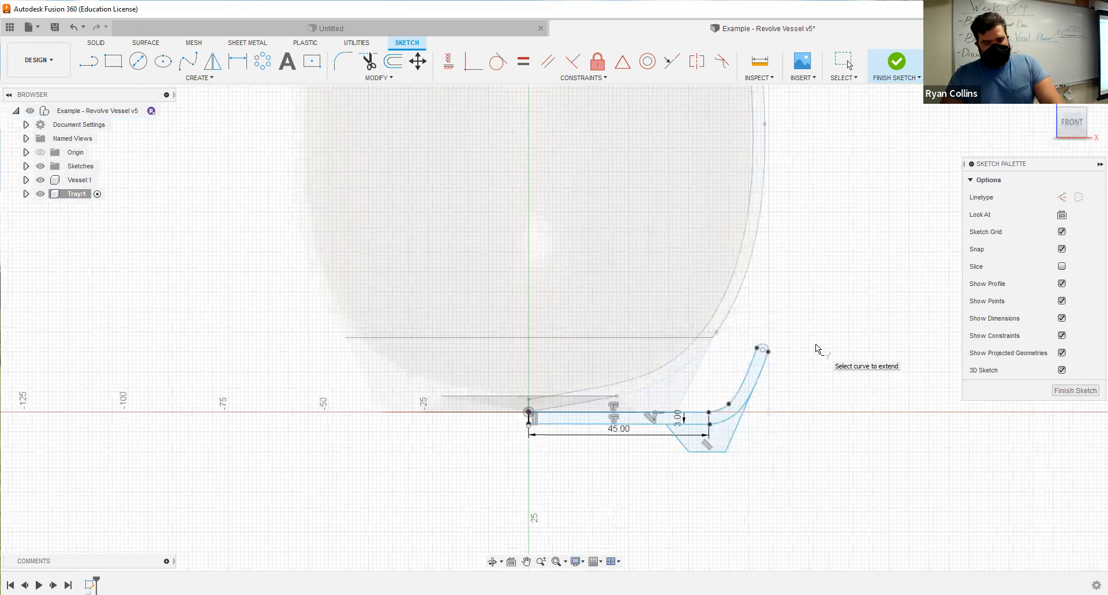
key("ctrl+s")
type("Tray Sketch")
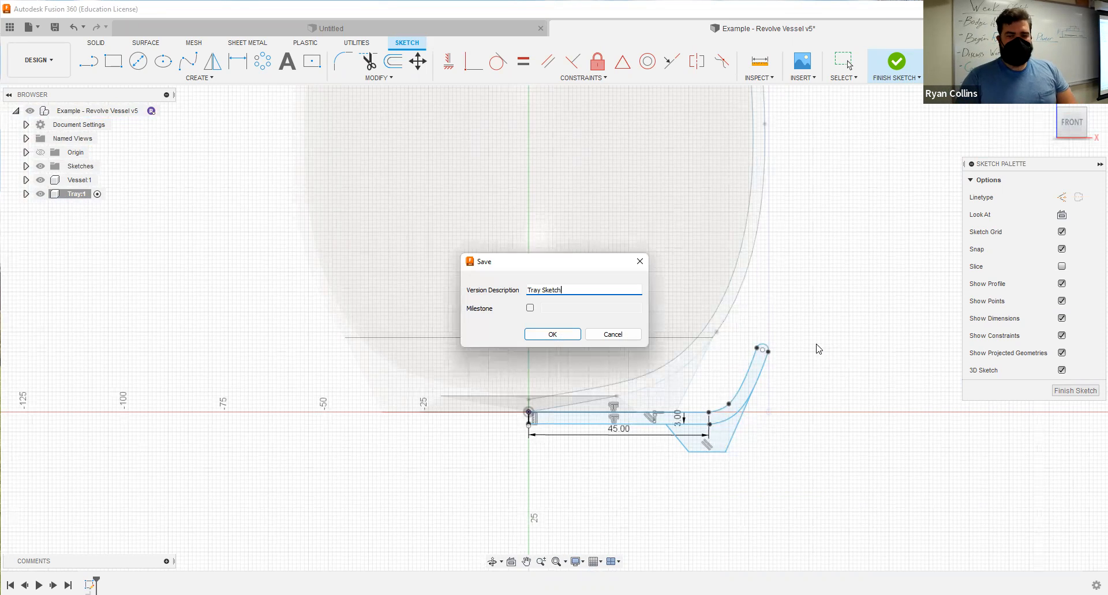
key("Return")
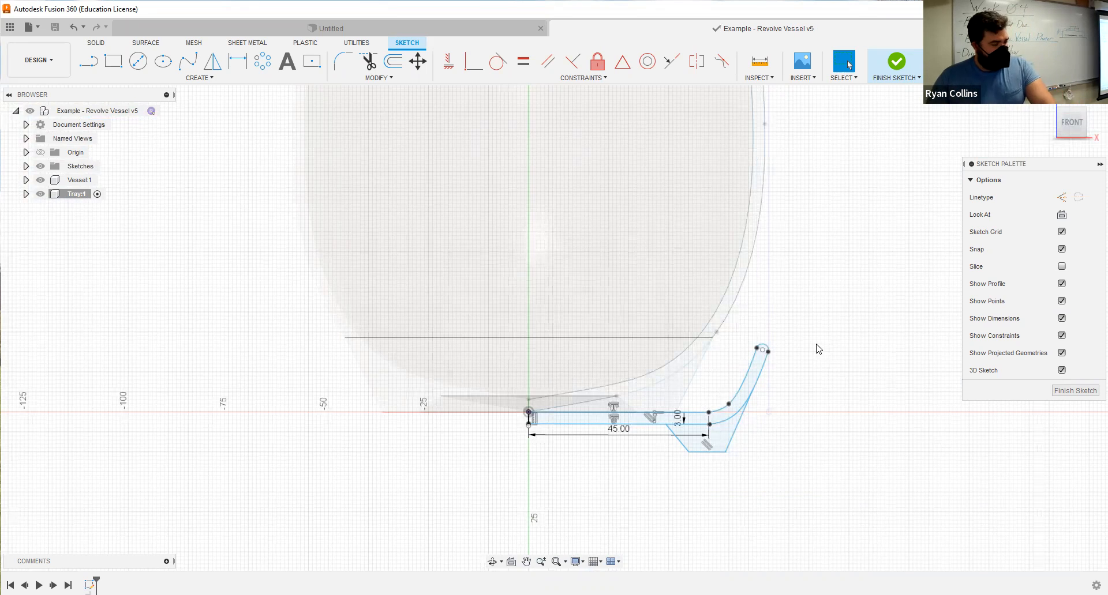
Finish the sketch and fully revolve the tray and foot profiles around the vertical origin axis as a new body.
left_click(878, 73)
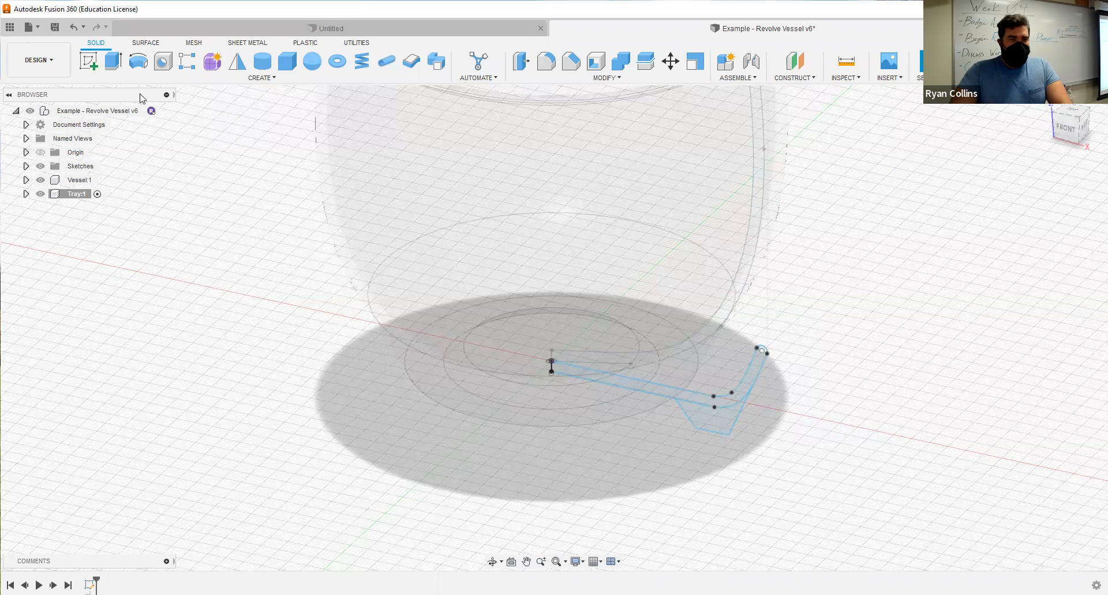
left_click(137, 61)
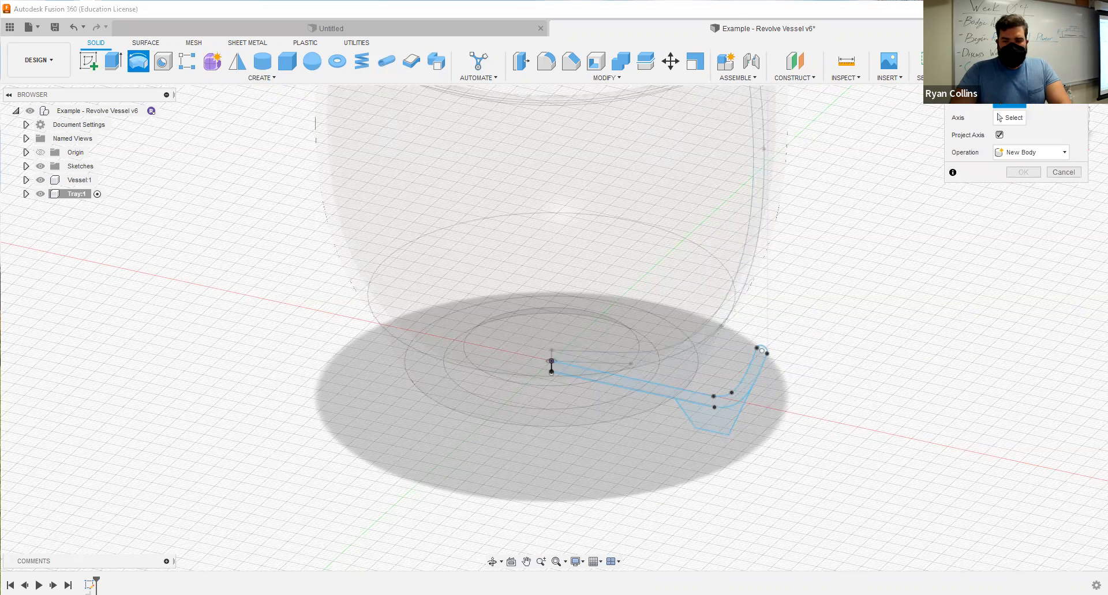
left_click(702, 424)
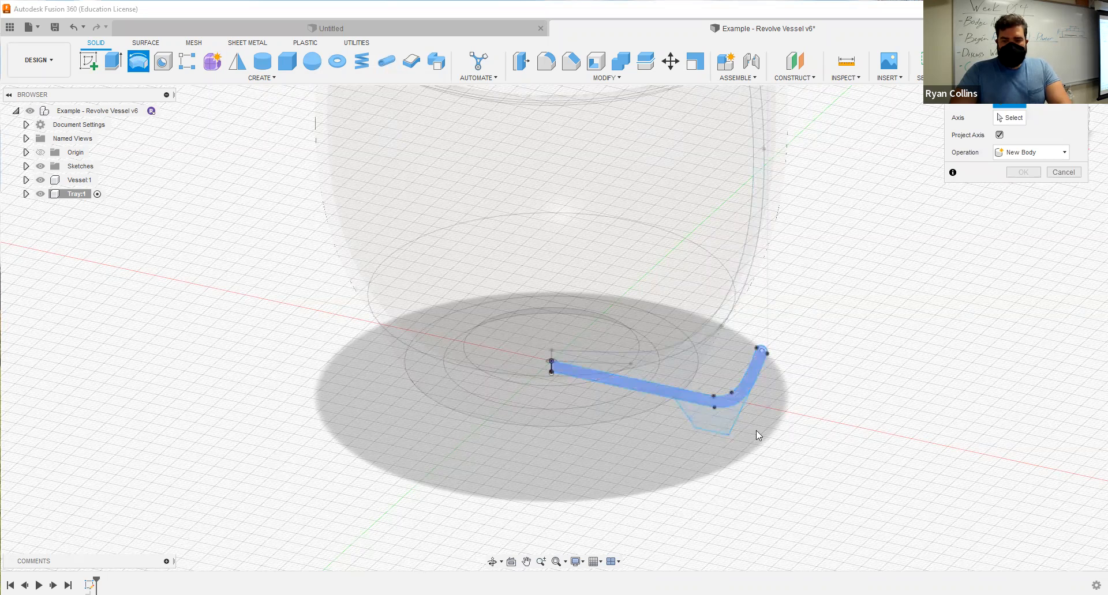
left_click(1001, 119)
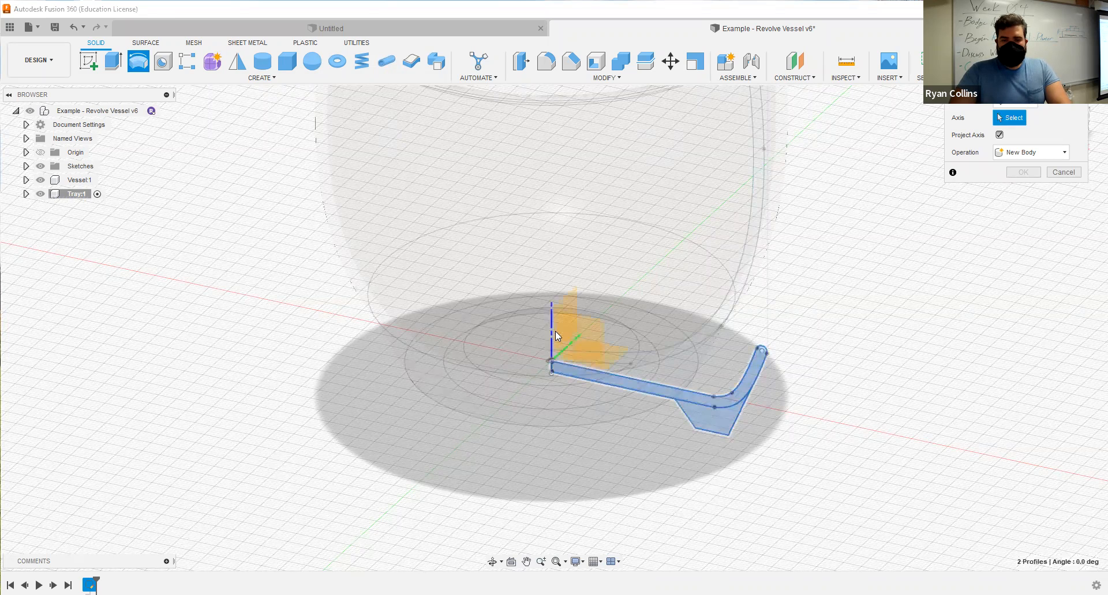
left_click(550, 326)
middle_click_drag(715, 436, 742, 420, "shift")
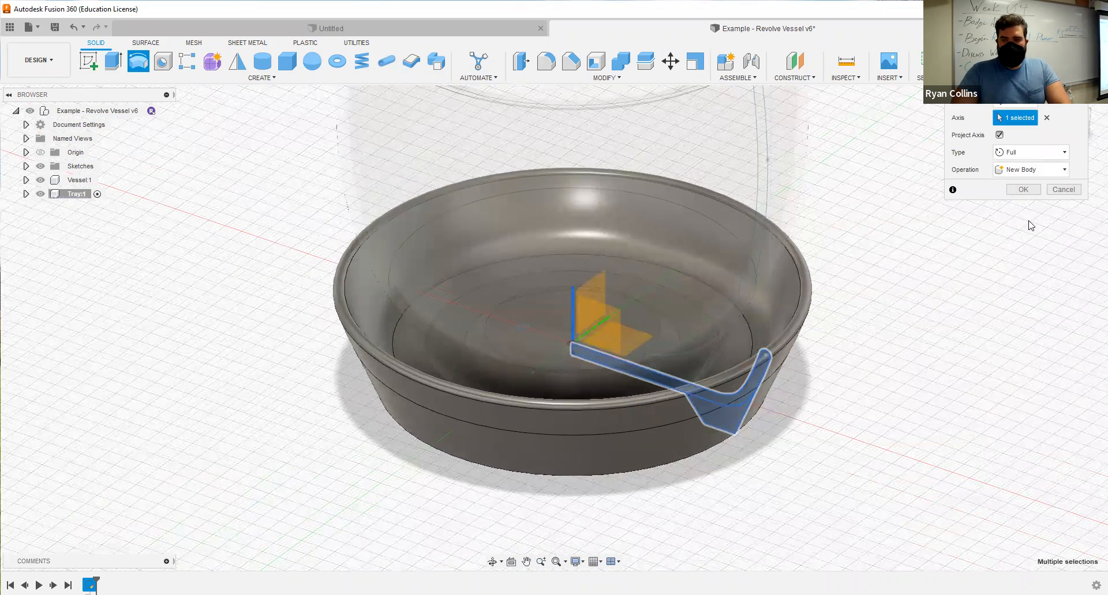
left_click(1024, 193)
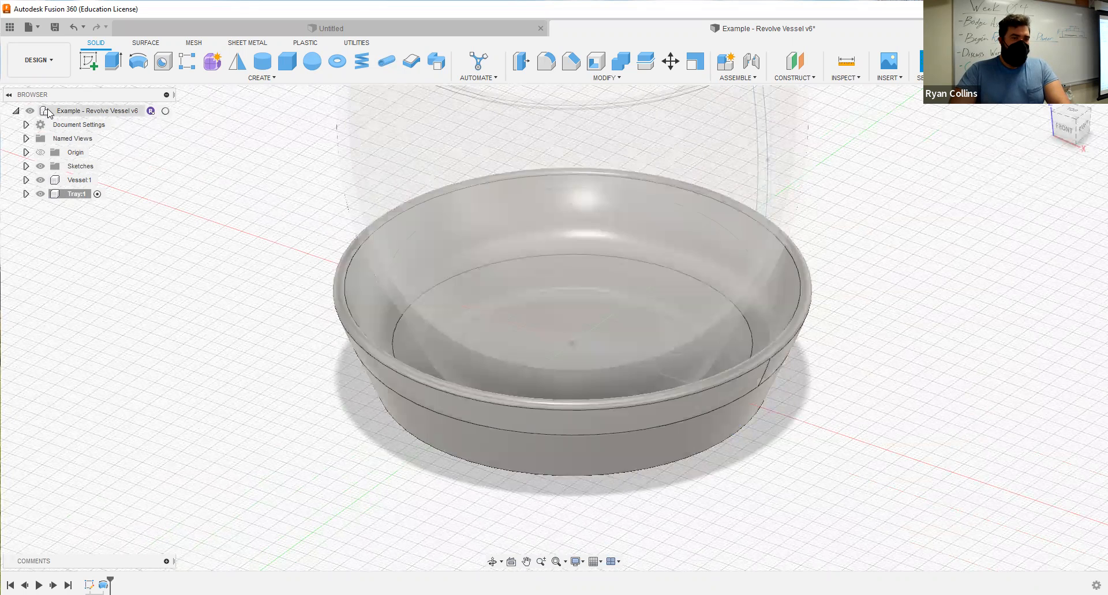
Activate the top-level component so the vessel and tray are both shown solid.
left_click(165, 112)
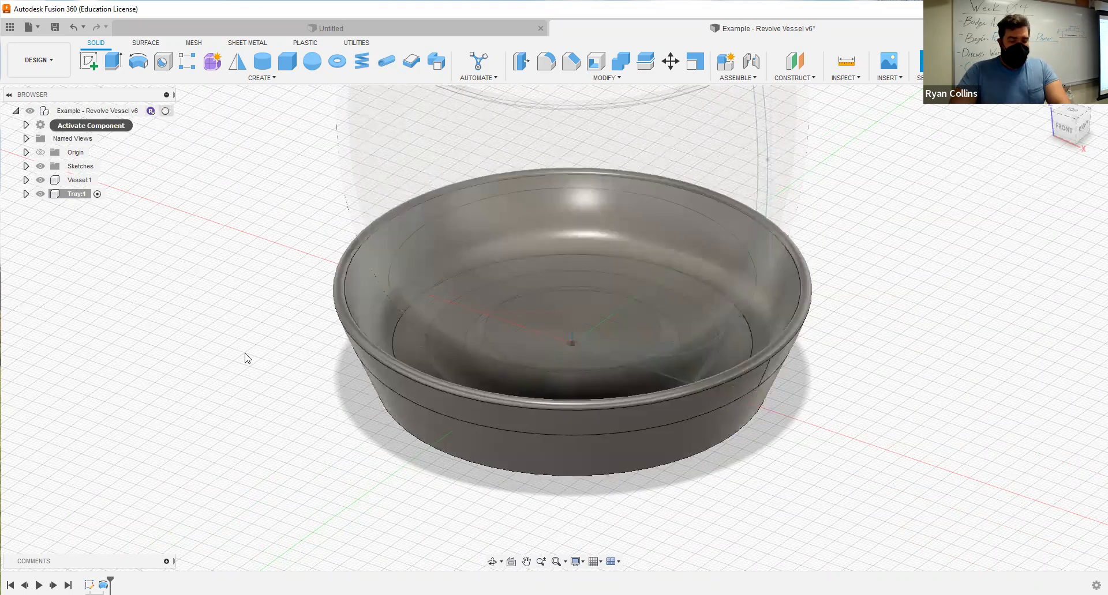
scroll(248, 358, "down", 3)
middle_click(544, 352)
middle_click(544, 351)
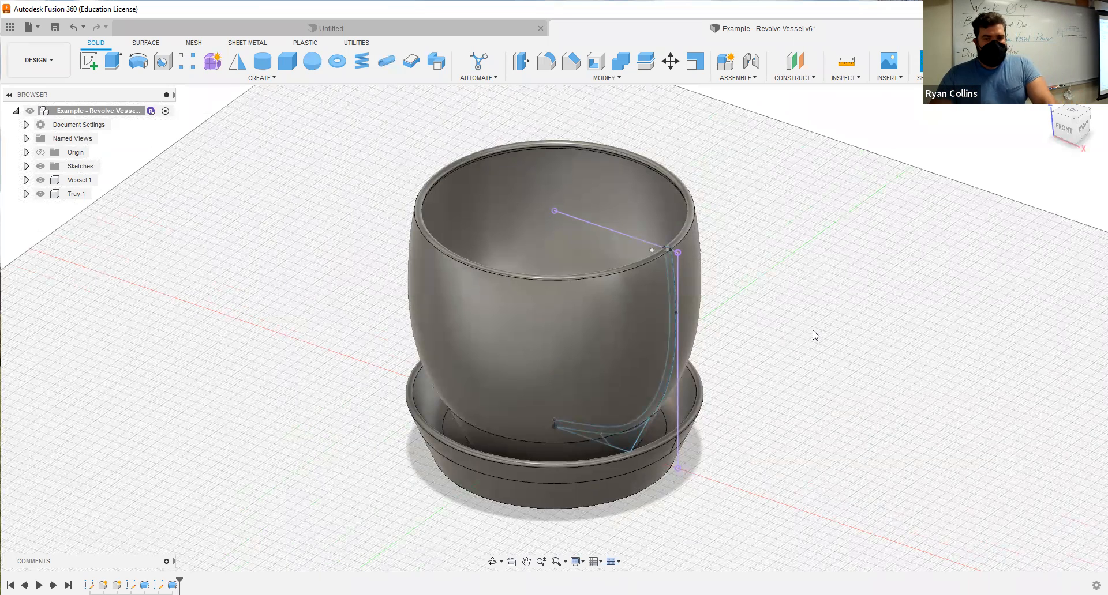
Turn on component colour coding to tell the vessel and tray apart, and turn it back off.
middle_click_drag(801, 344, 831, 319, "shift")
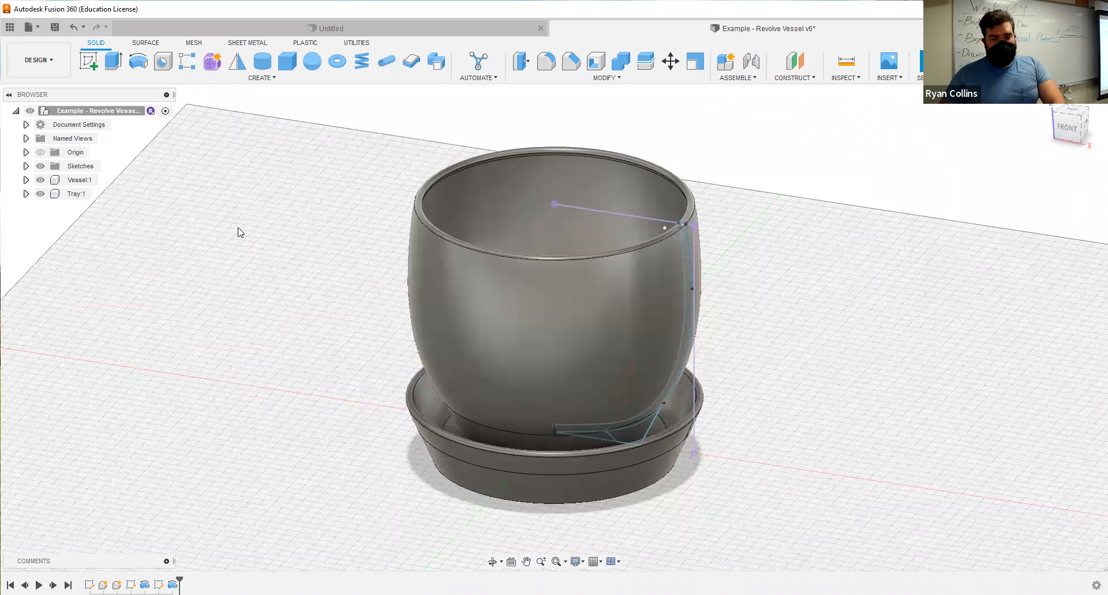
key("shift+n")
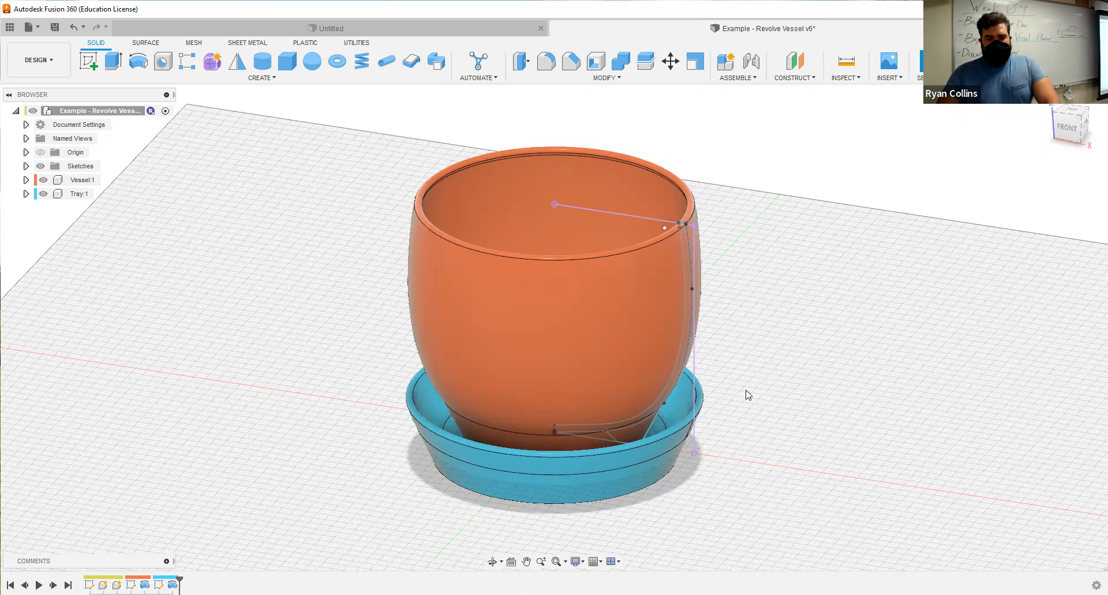
key("shift+n")
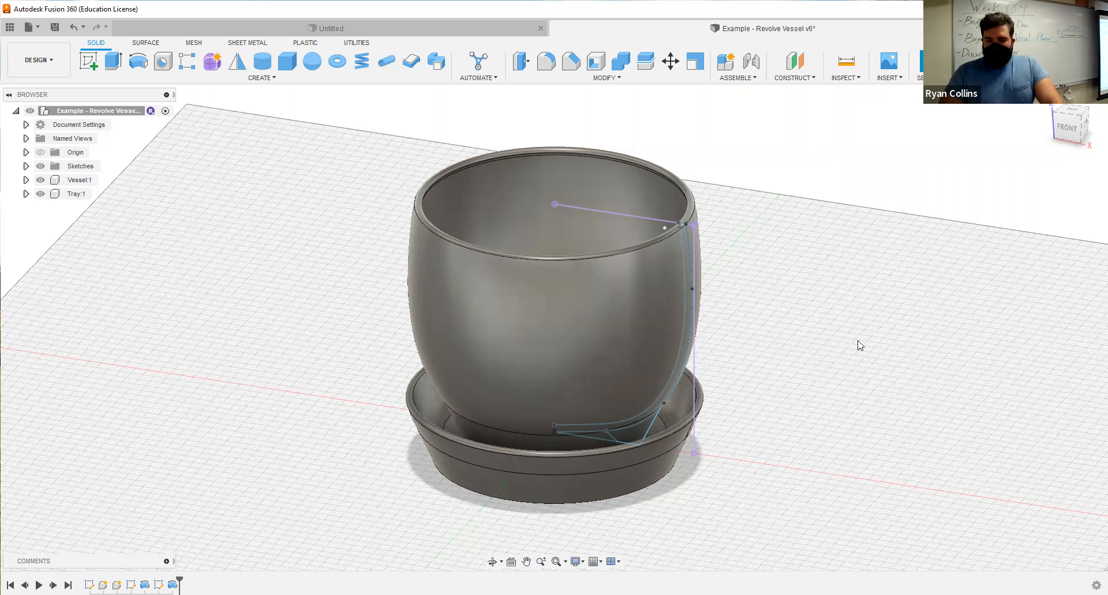
Apply the Paint - Metallic (Green) appearance to the vessel.
key("a")
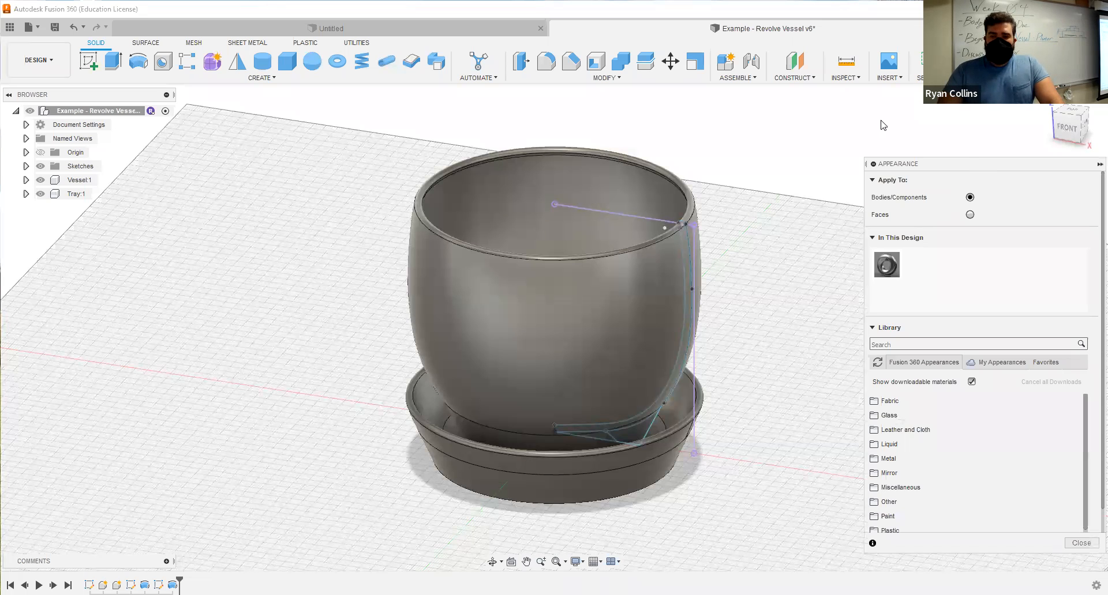
left_click_drag(888, 164, 780, 121)
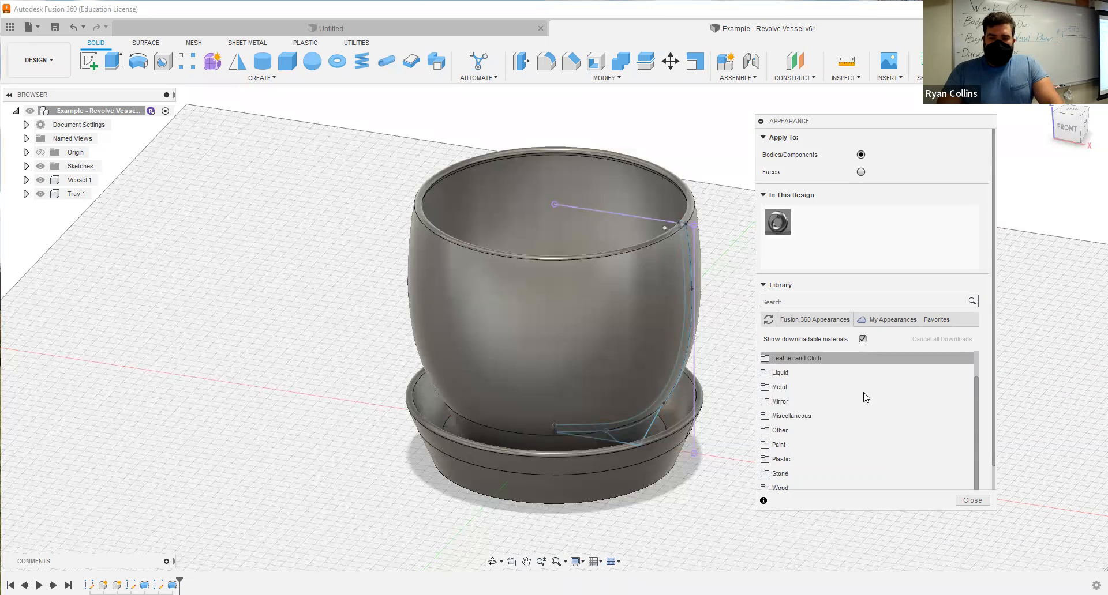
scroll(794, 398, "down", 1)
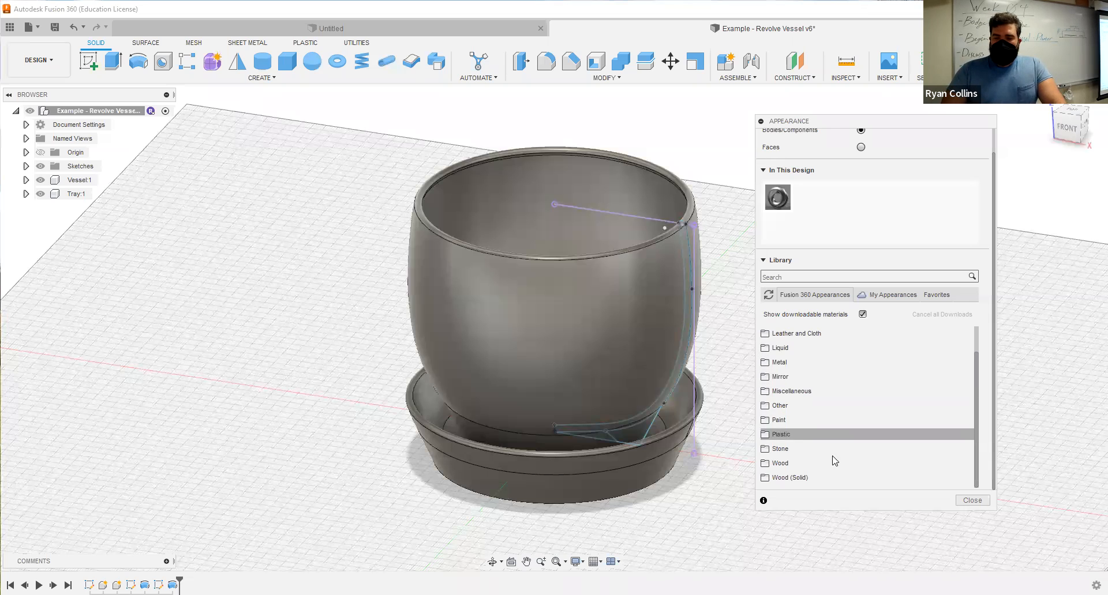
left_click(797, 414)
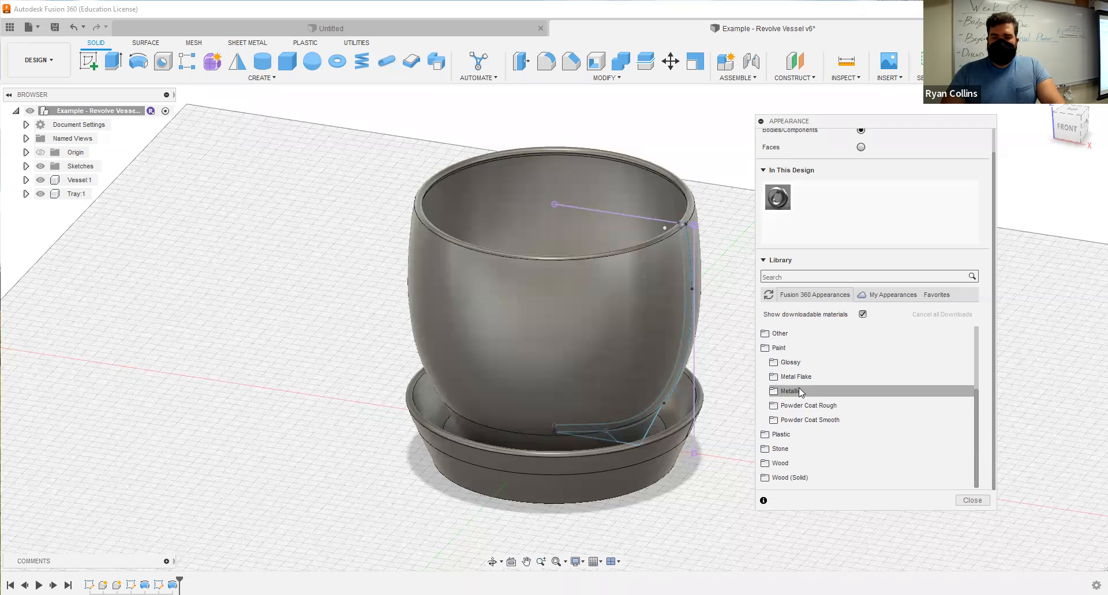
left_click(792, 392)
scroll(903, 427, "down", 5)
scroll(831, 445, "up", 3)
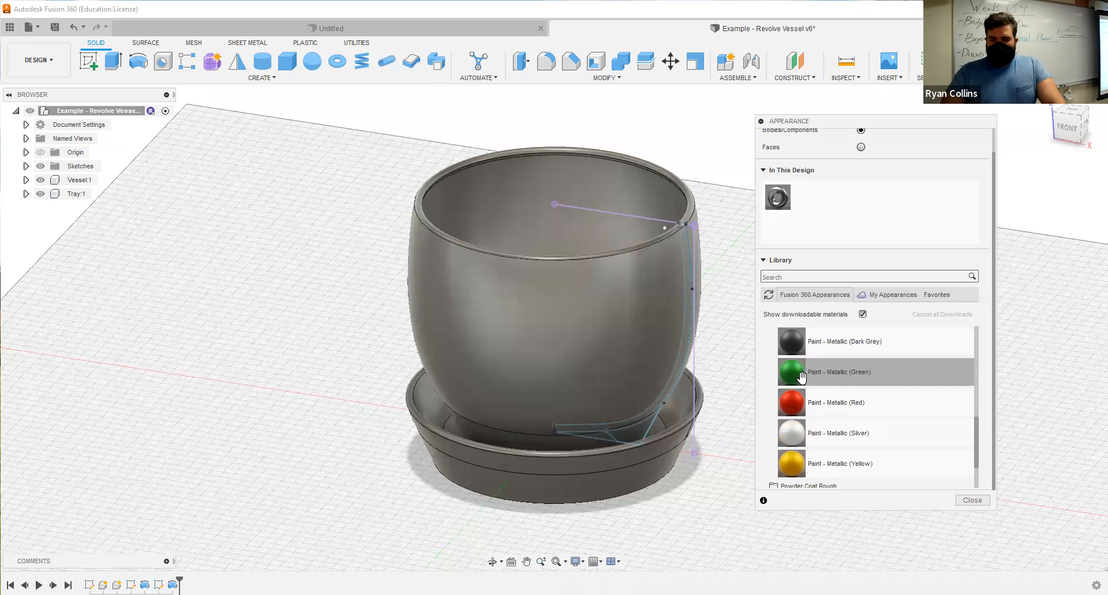
left_click_drag(804, 372, 613, 324)
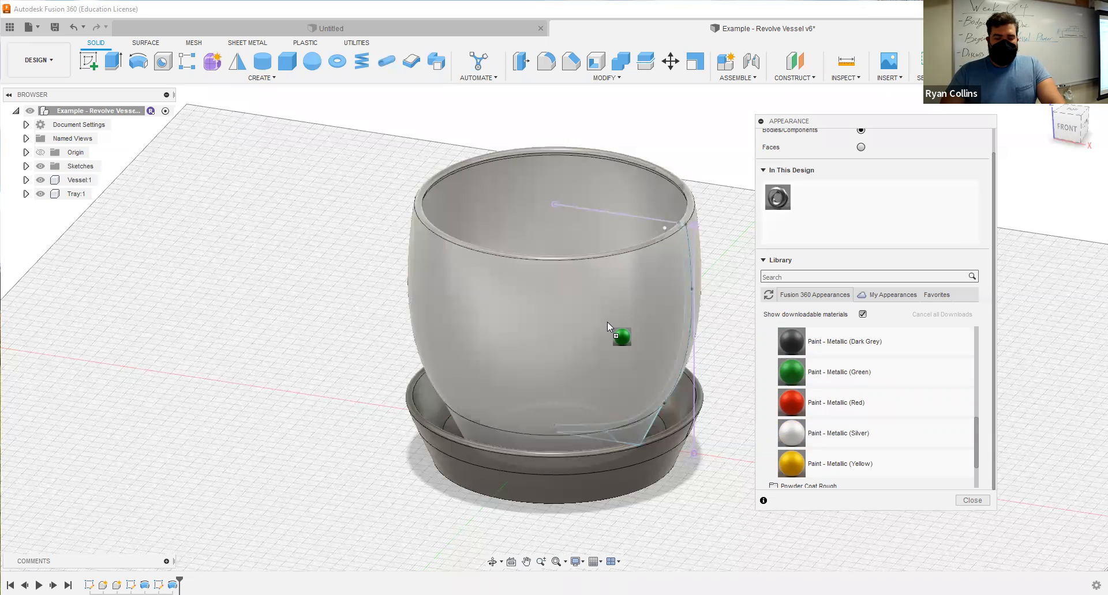
left_click_drag(607, 322, 607, 322)
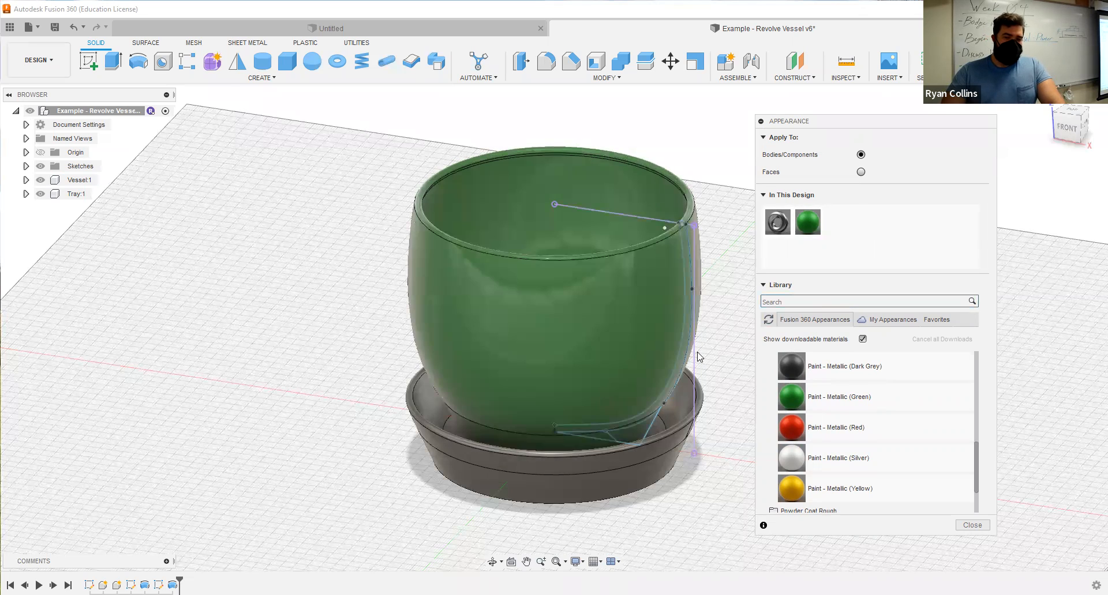
Apply the Gold - Polished metal appearance to the tray.
mouse_move(682, 519)
middle_mouse_down("shift")
mouse_move(685, 487)
mouse_move(641, 500)
mouse_move(699, 508)
middle_mouse_up("shift")
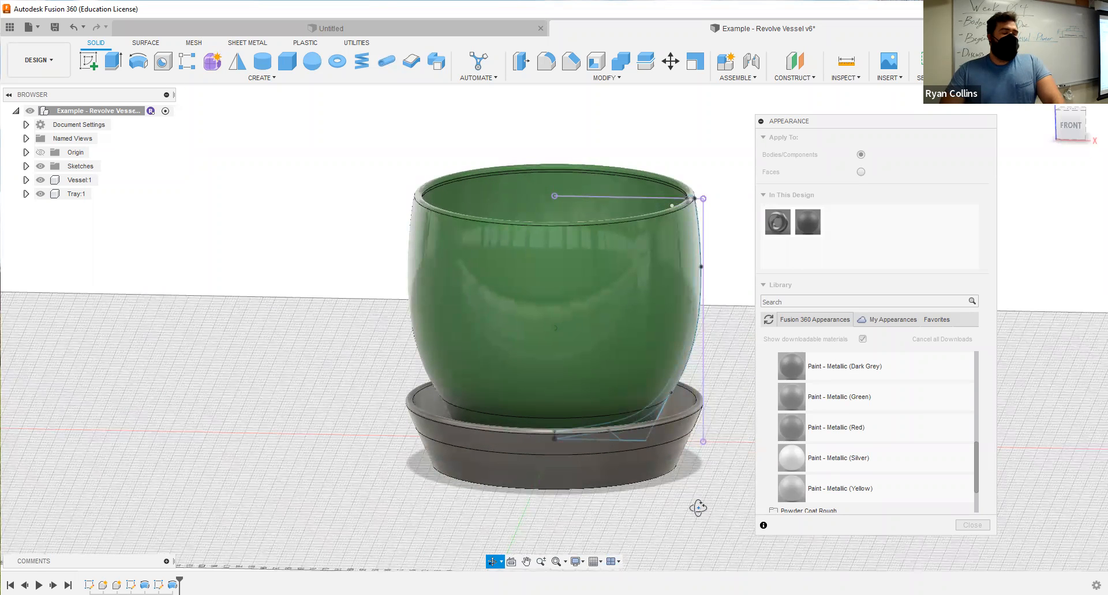
mouse_move(707, 506)
middle_mouse_down("shift")
mouse_move(718, 501)
mouse_move(707, 504)
middle_mouse_up("shift")
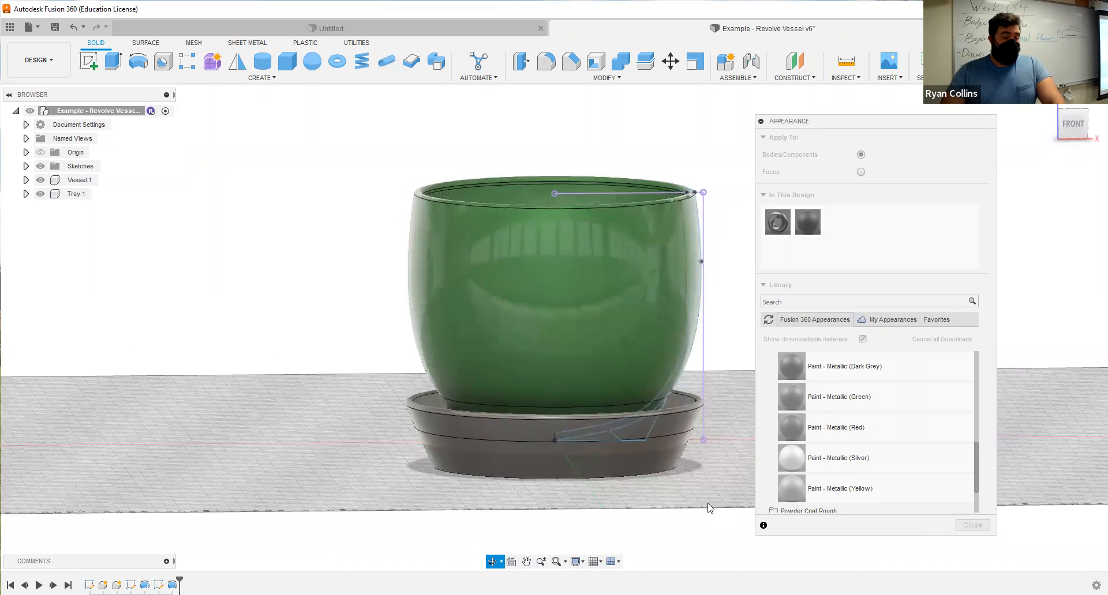
scroll(808, 438, "up", 3)
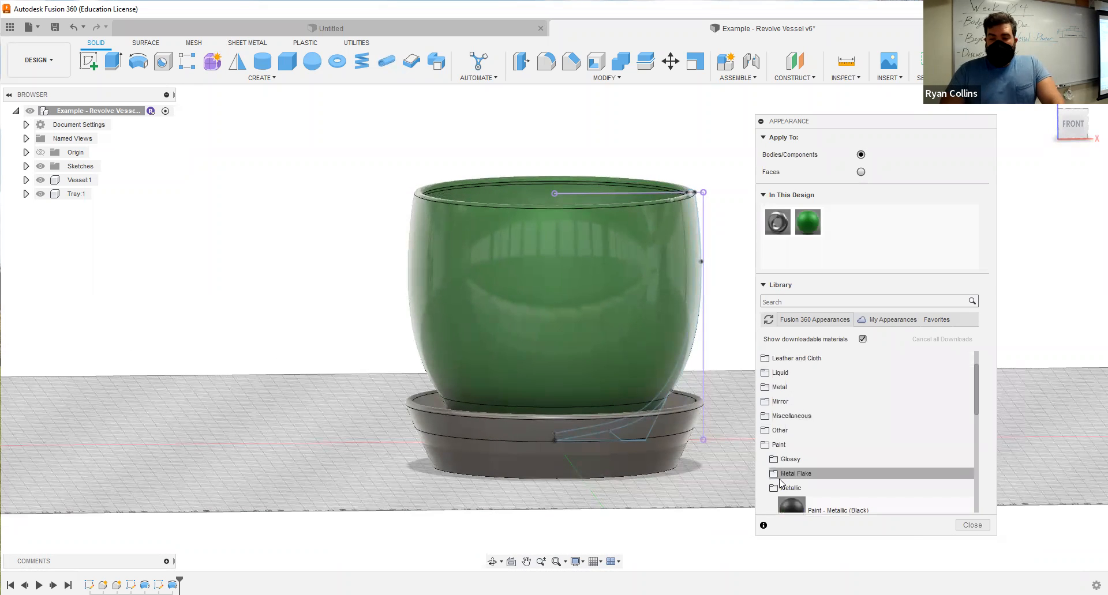
left_click(779, 445)
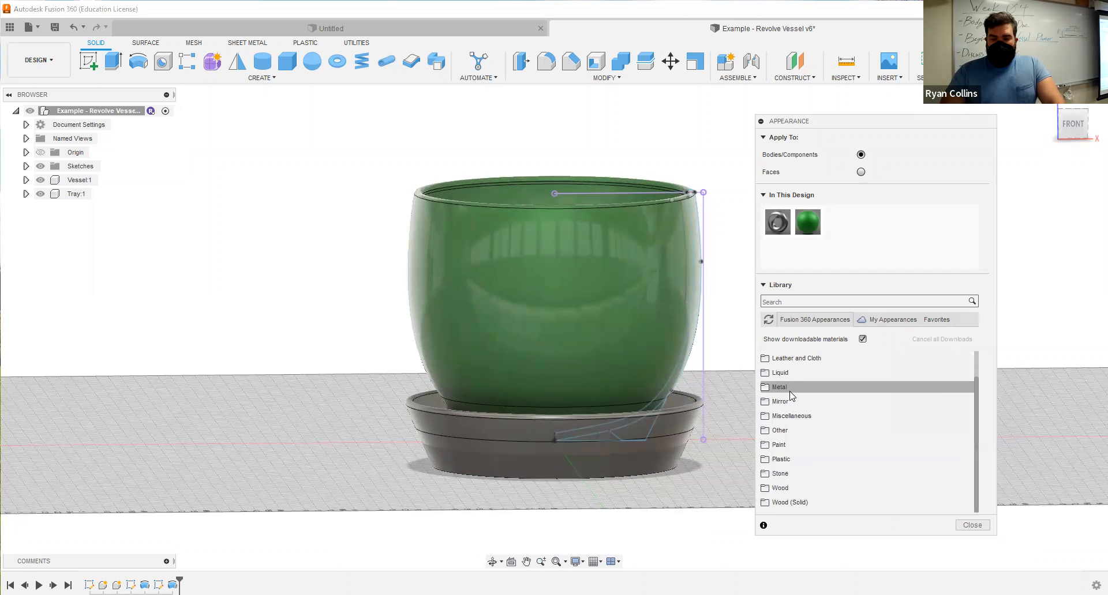
left_click(791, 388)
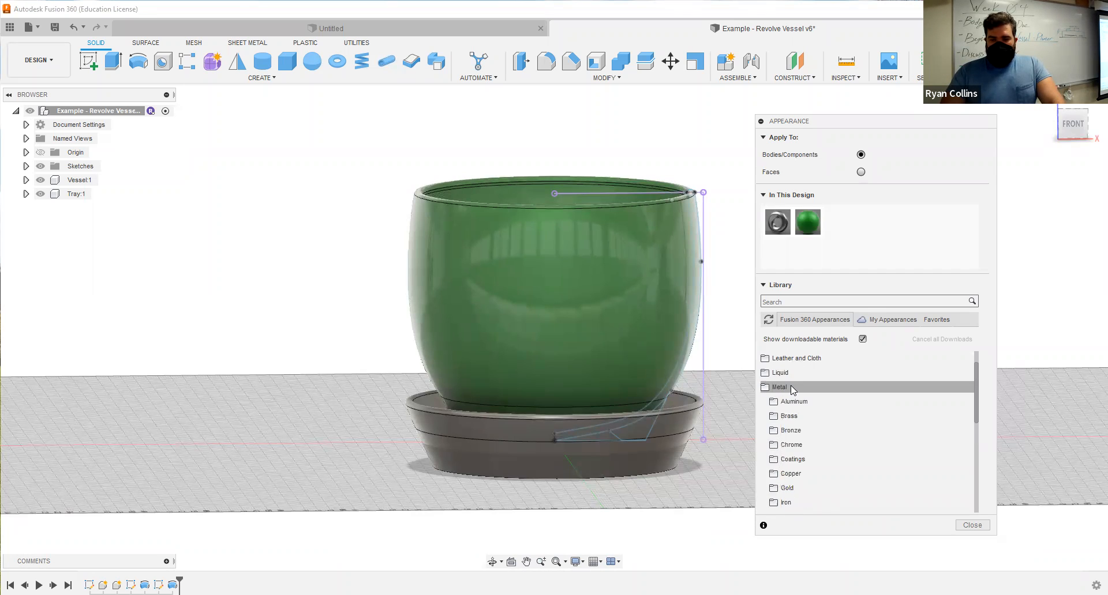
left_click(806, 489)
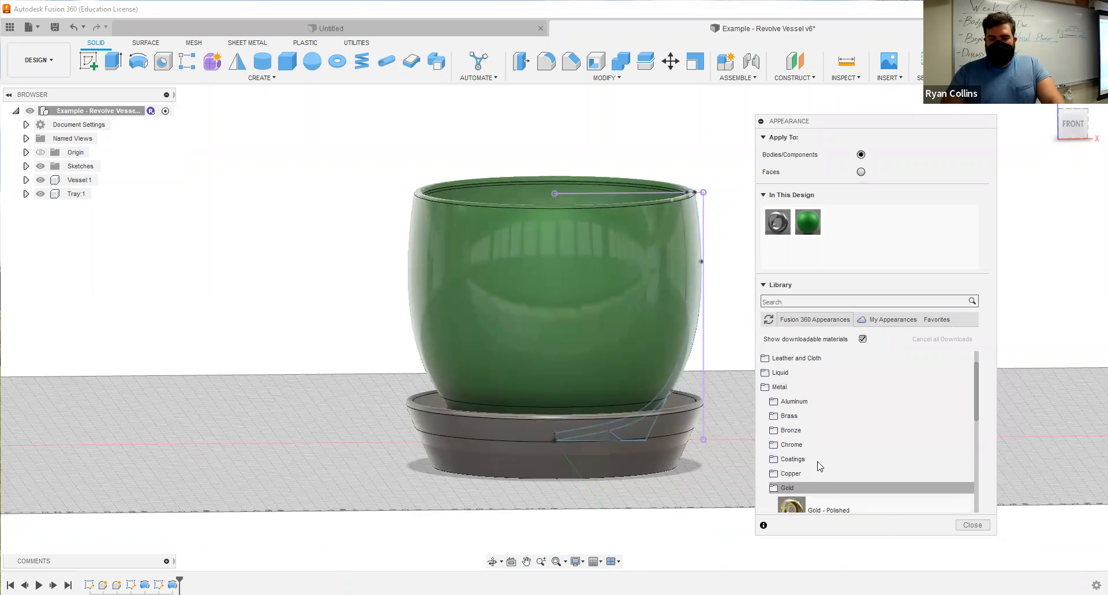
scroll(833, 453, "down", 3)
left_click_drag(828, 381, 537, 453)
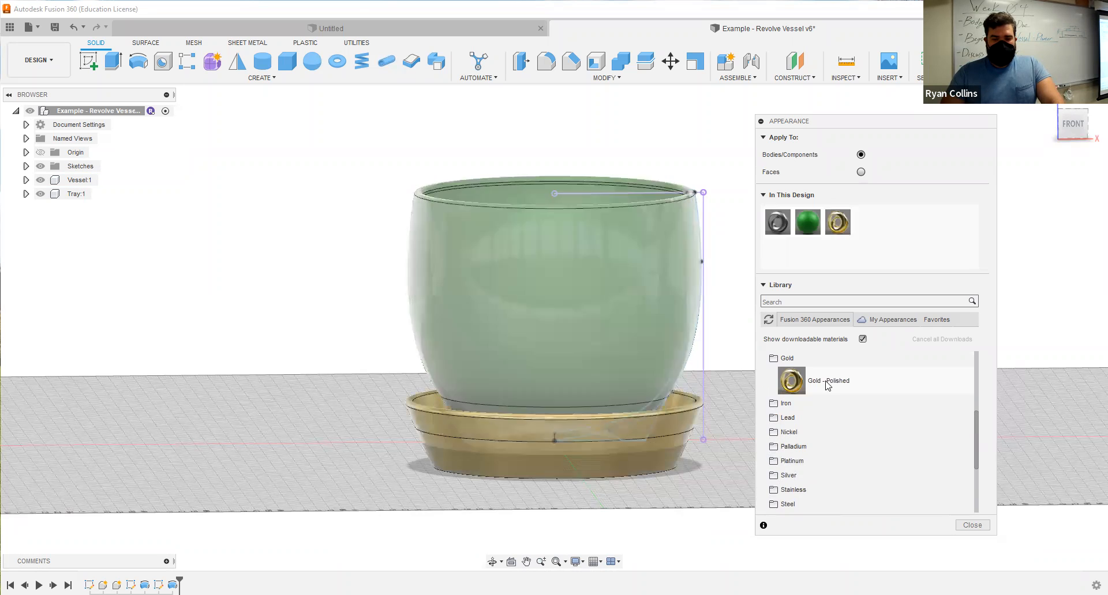
Finish assigning appearances and save the design with the version description "Appearance Tool".
scroll(834, 438, "up", 4)
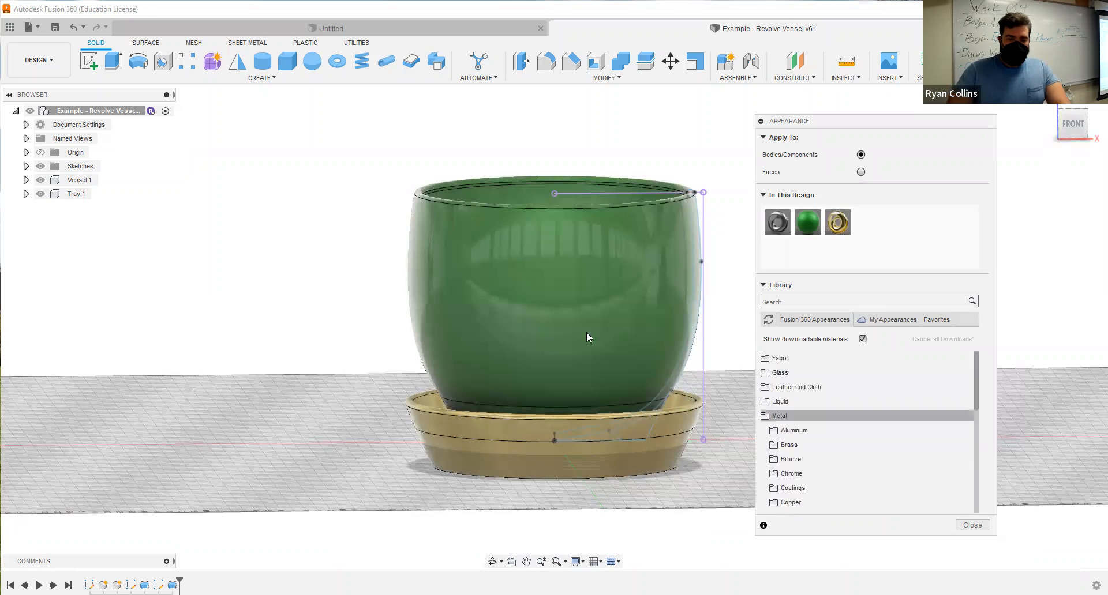
middle_click_drag(500, 364, 581, 333, "shift")
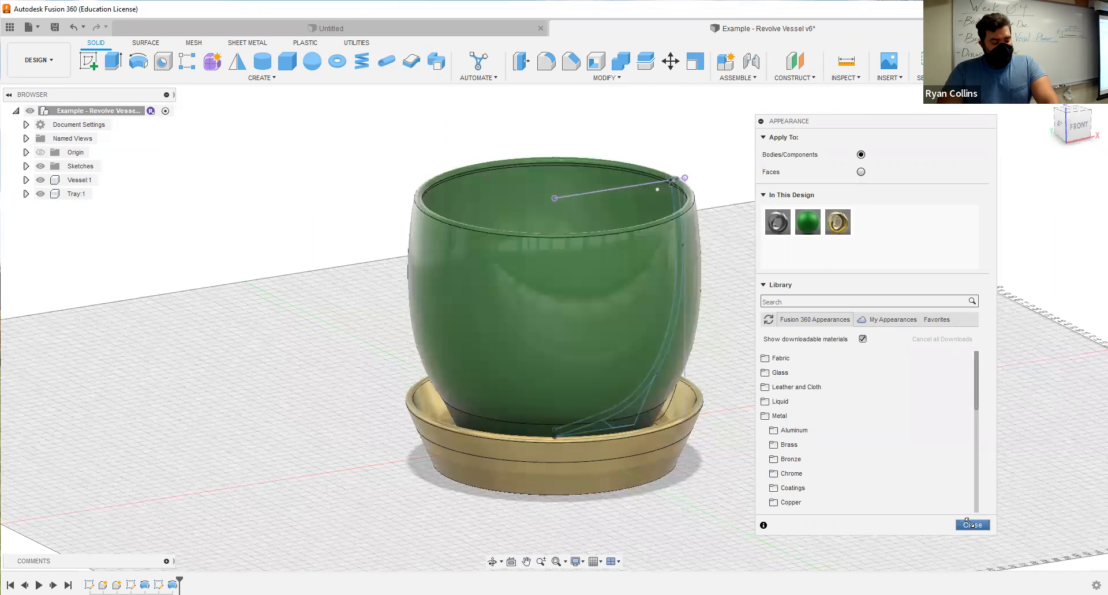
left_click(972, 526)
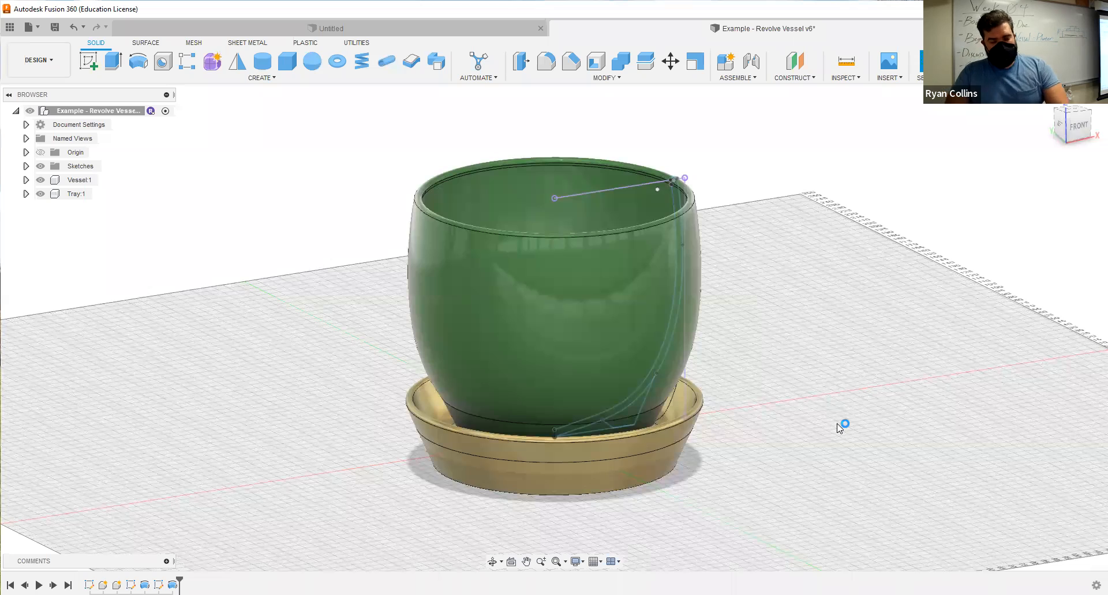
scroll(839, 428, "up", 2)
key("ctrl+s")
type("Appearance Tool")
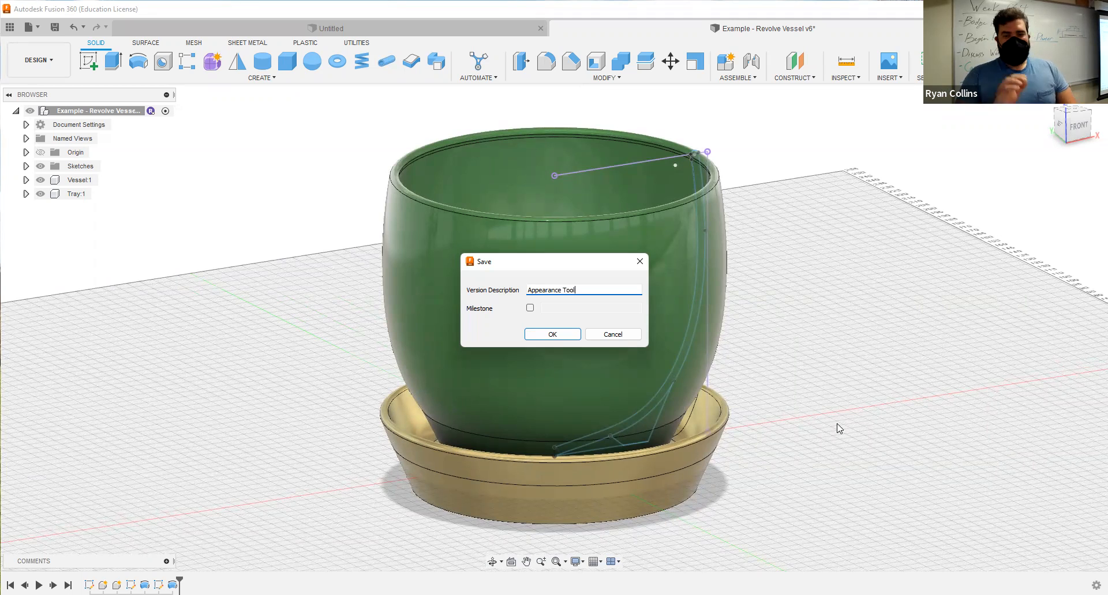
key("Return")
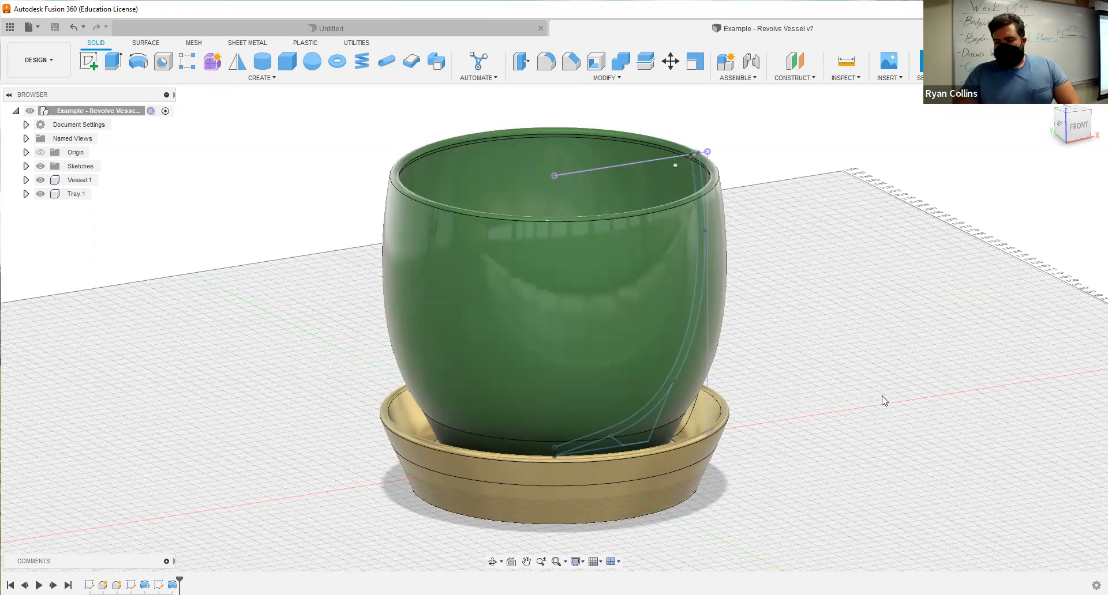
Hide the tray and make the Vessel component active.
middle_click_drag(886, 359, 814, 420, "shift")
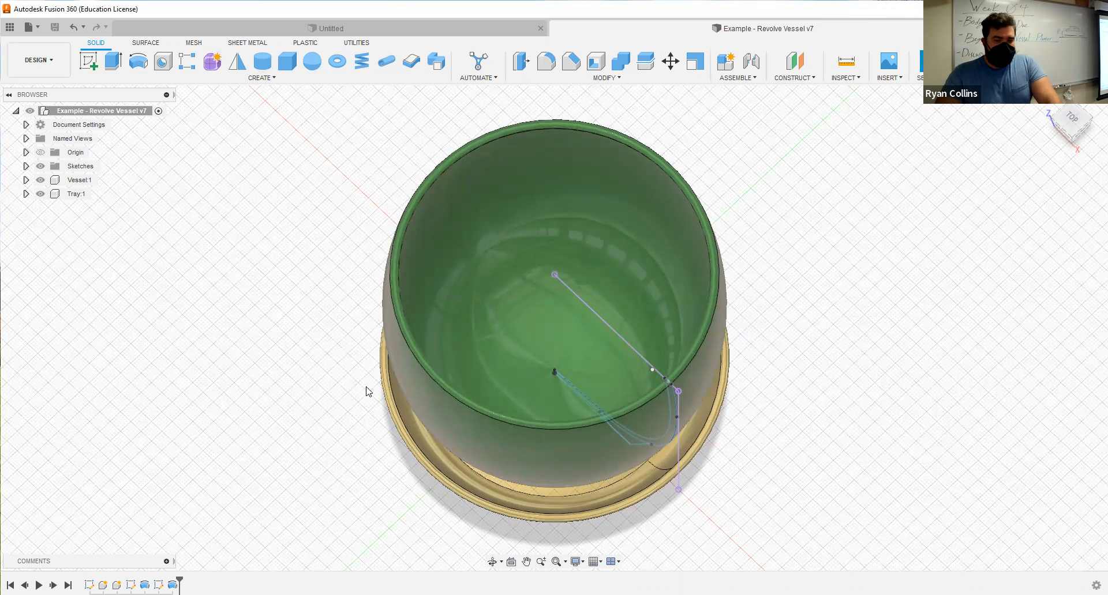
middle_click_drag(358, 334, 360, 302, "shift")
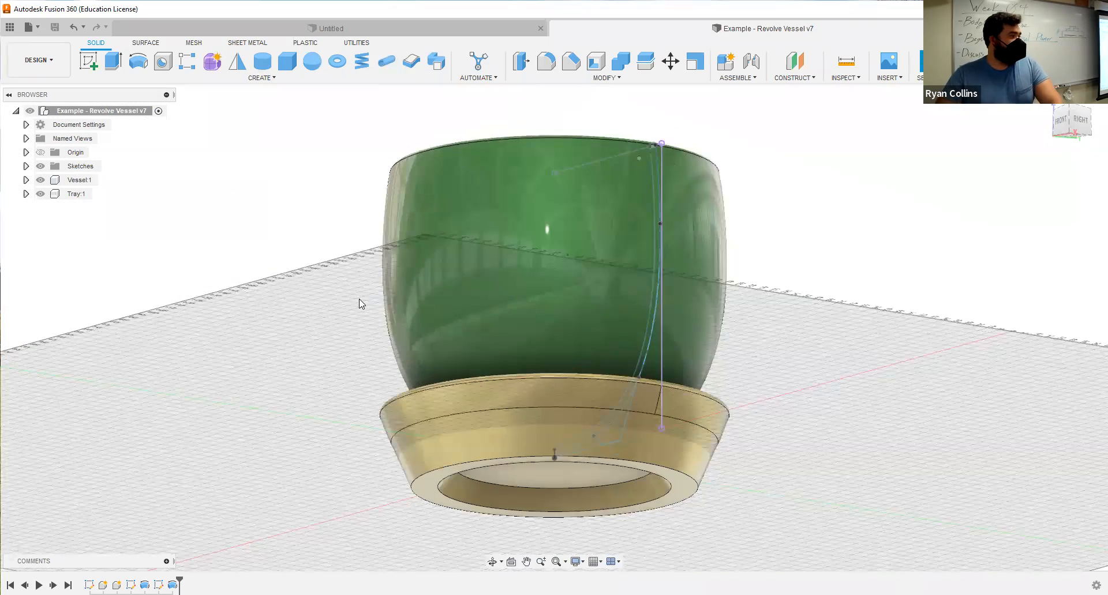
left_click(45, 194)
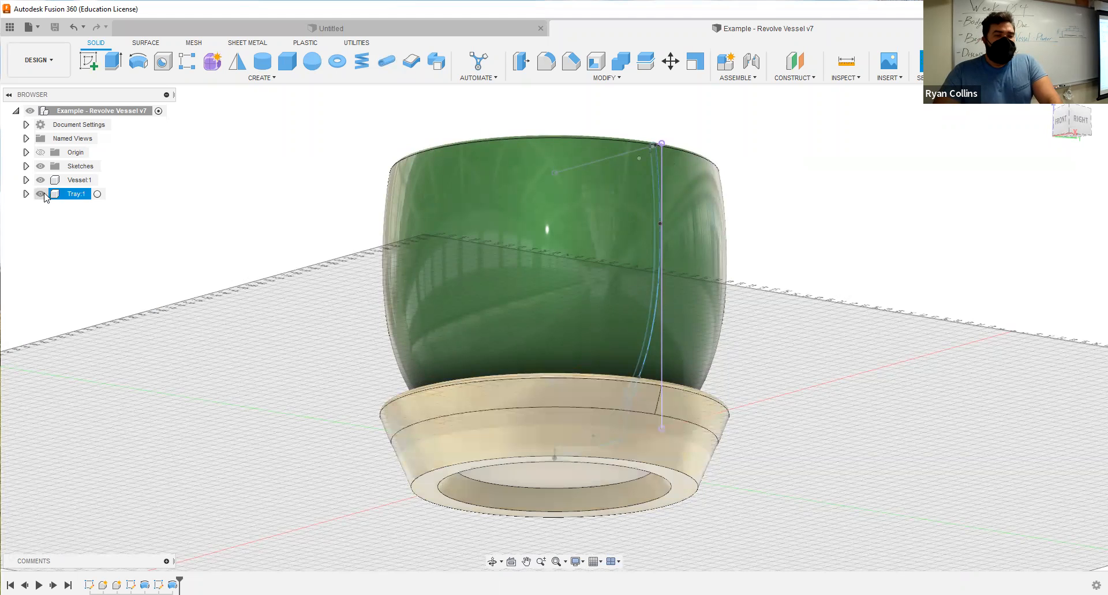
left_click(40, 195)
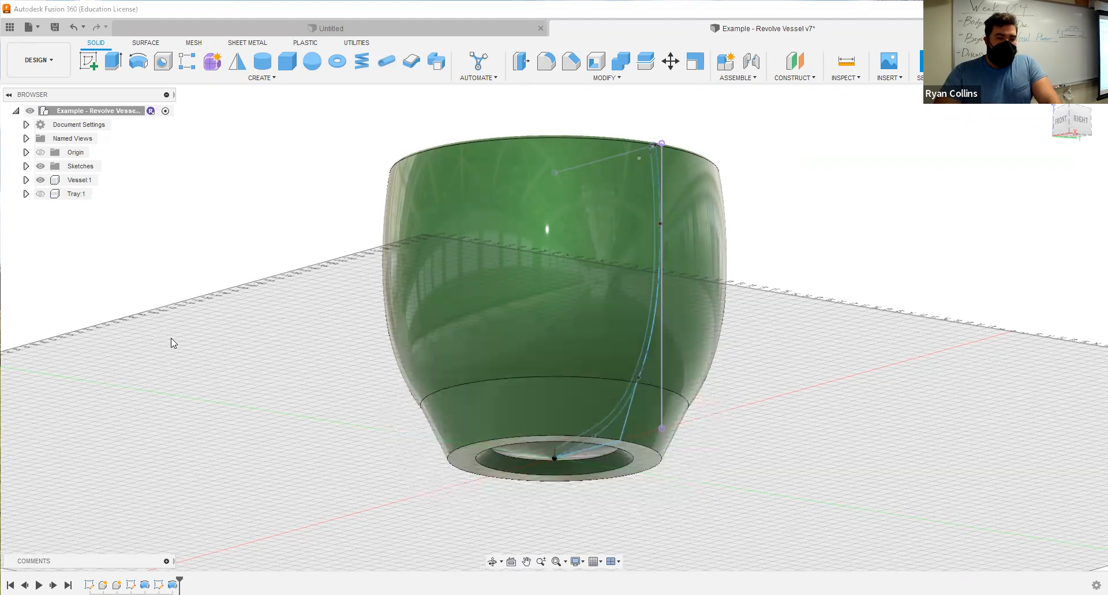
left_click(84, 180)
left_click(103, 183)
middle_click_drag(243, 302, 249, 356, "shift")
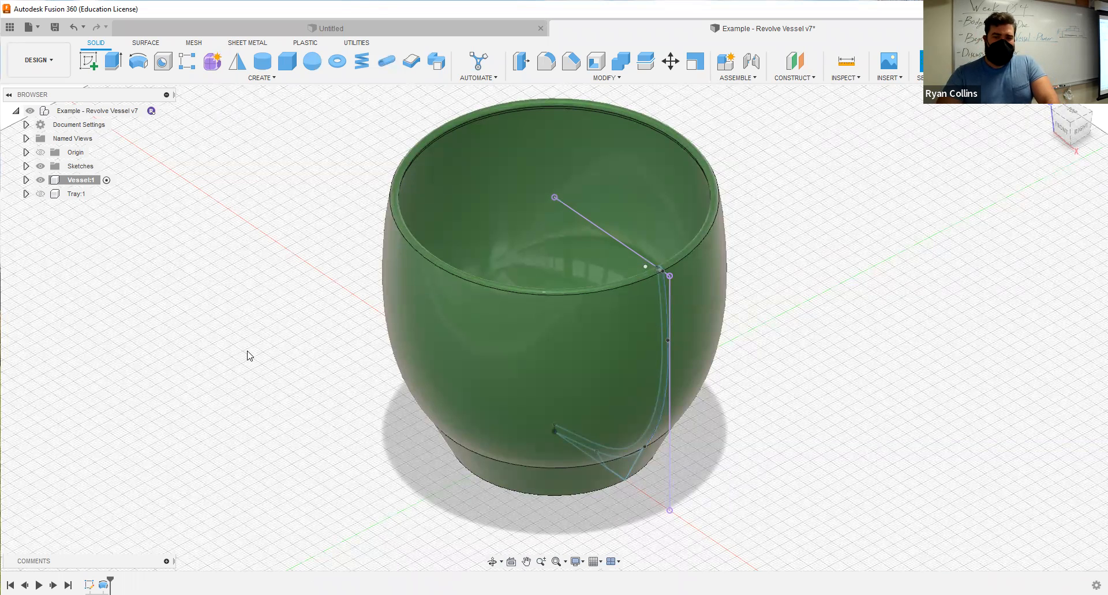
Turn on component colour coding and rename the body inside the Vessel component as Vessel.
key("shift+n")
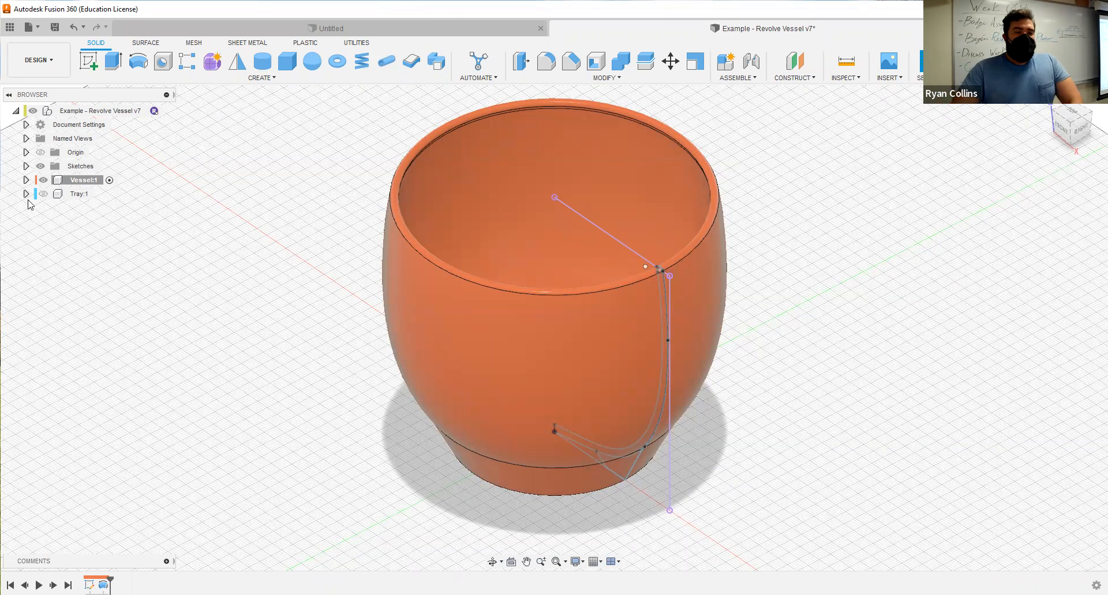
left_click(26, 180)
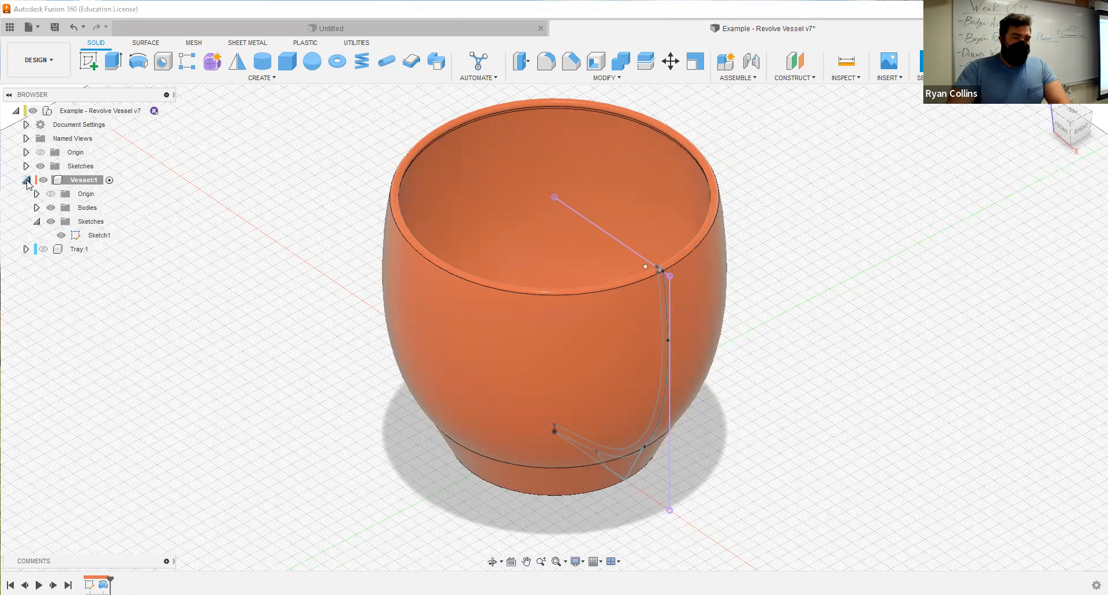
left_click(37, 207)
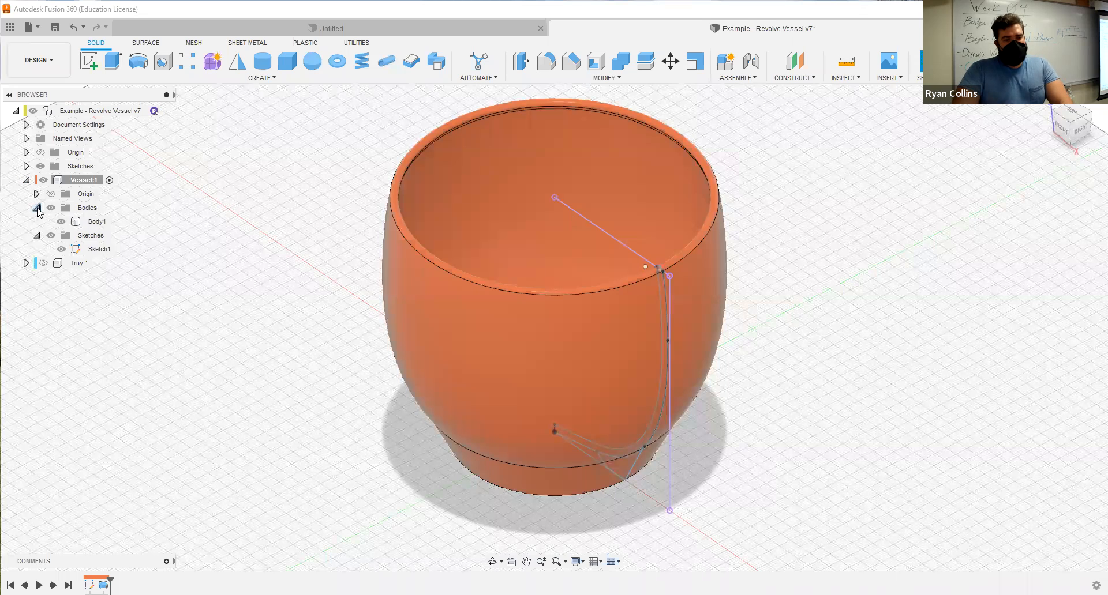
double_click(96, 222)
type("Vessel")
key("Return")
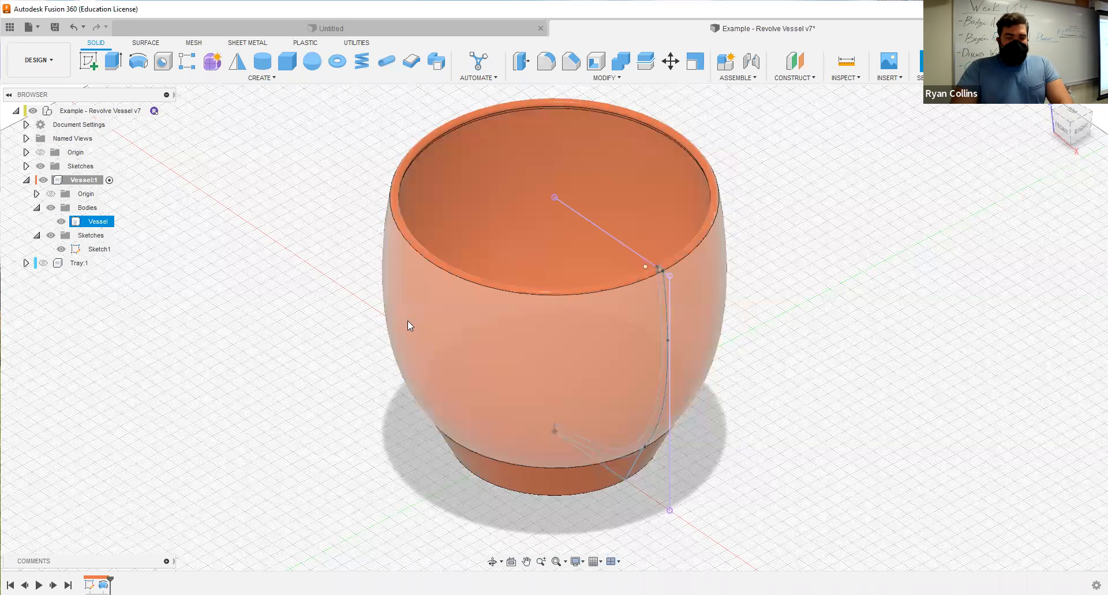
left_click(328, 322)
Start a new sketch in the Vessel component on the horizontal origin plane at the vessel's base.
middle_click_drag(329, 332, 354, 364, "shift")
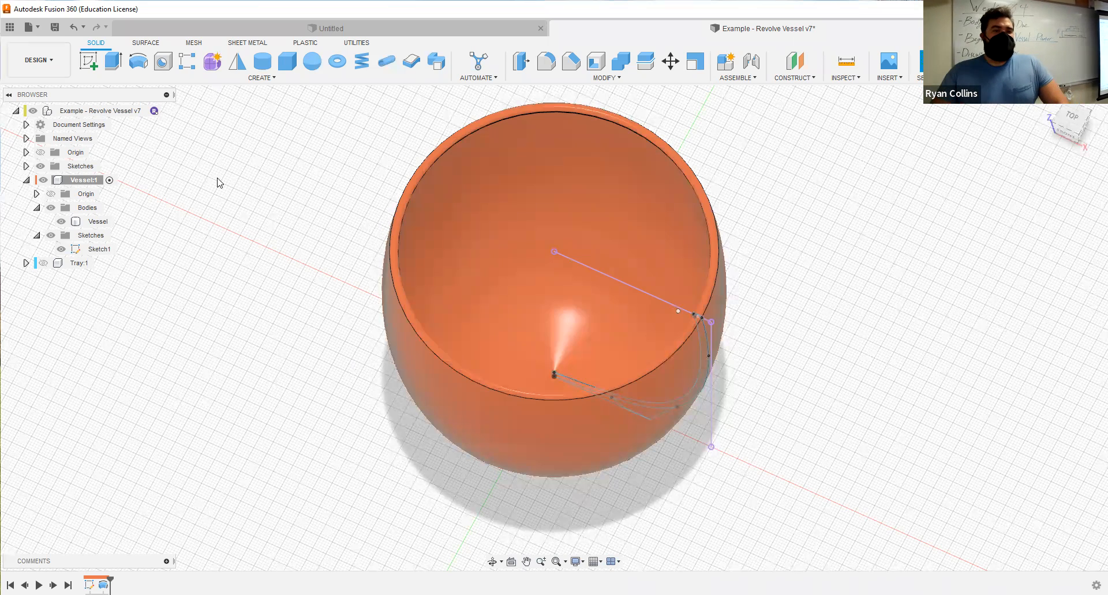
left_click(88, 65)
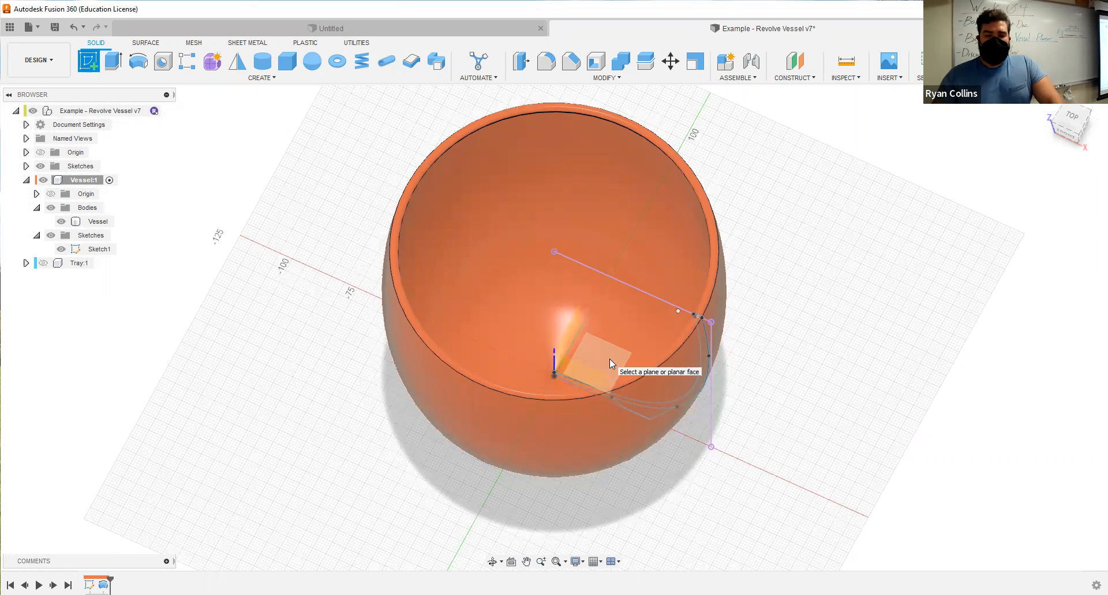
left_click(692, 351)
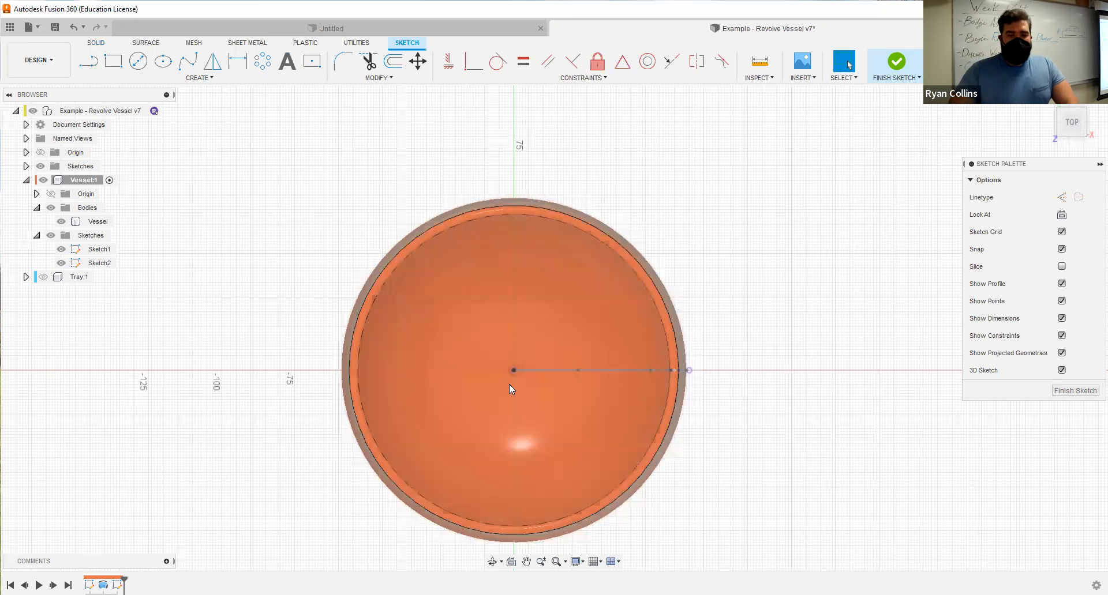
On the vessel's underside, sketch a 10 mm diameter circle centred on the red axis, between the origin and the foot's inner edge.
scroll(507, 381, "up", 3)
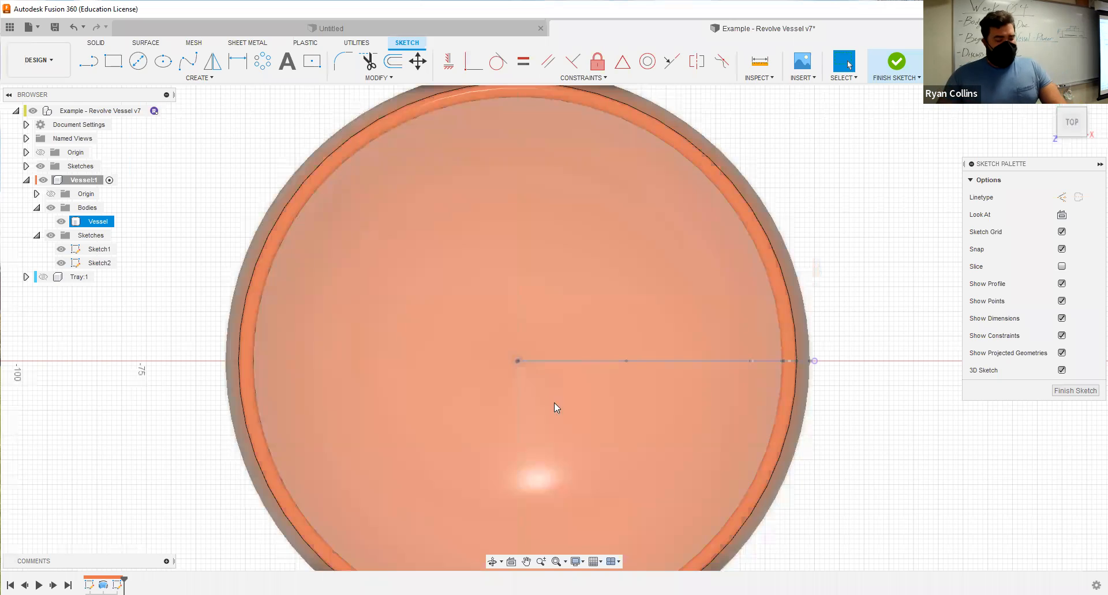
mouse_move(635, 434)
middle_mouse_down("shift")
mouse_move(618, 144)
mouse_move(614, 166)
mouse_move(671, 172)
mouse_move(671, 203)
middle_mouse_up("shift")
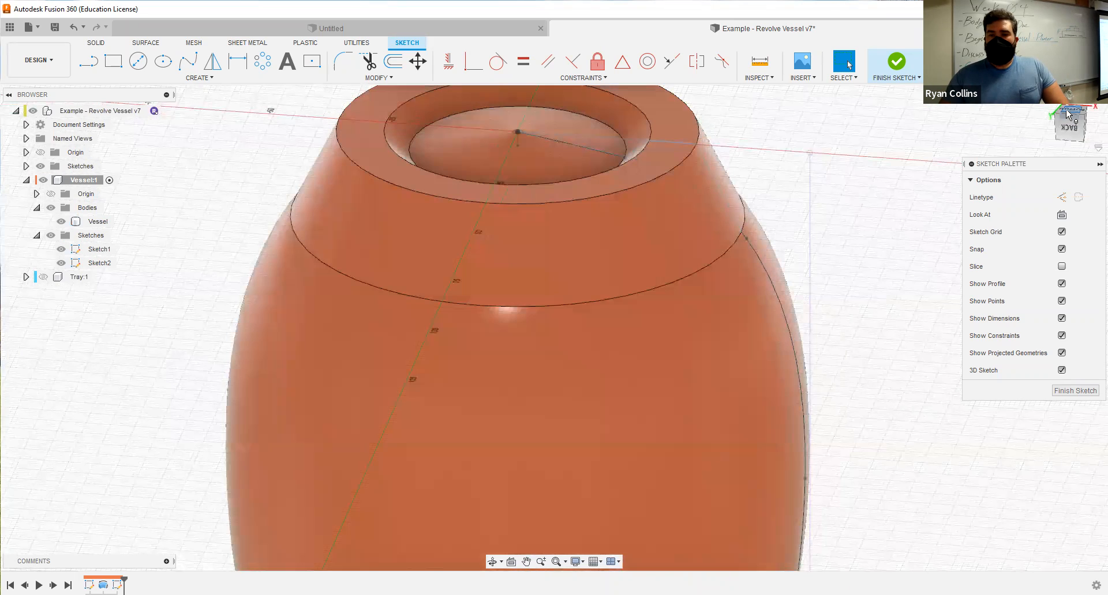
left_click(1066, 114)
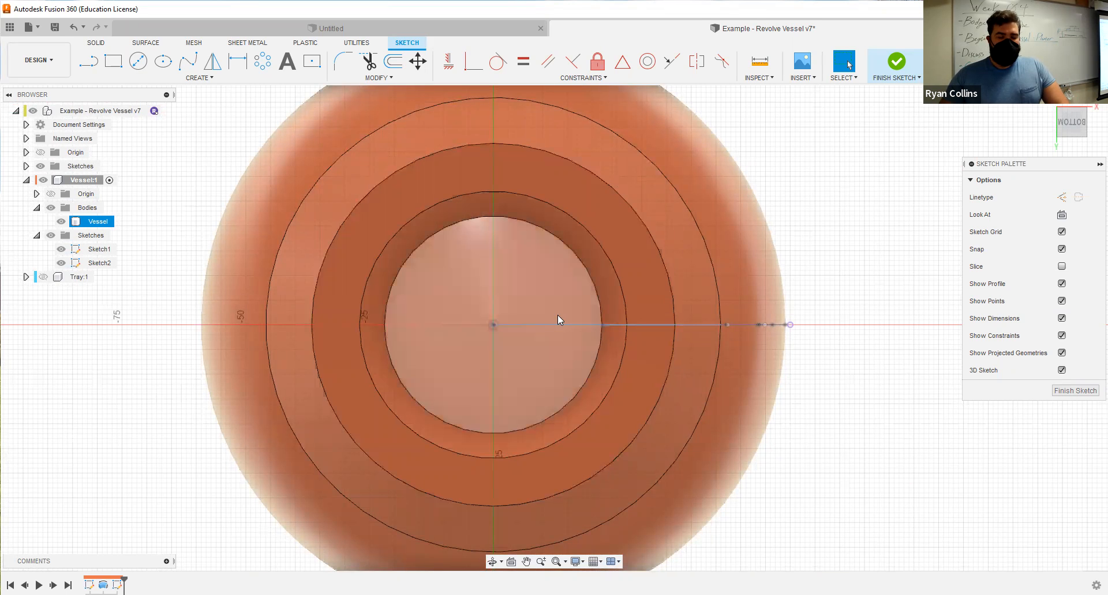
middle_click_drag(486, 289, 490, 267, "shift")
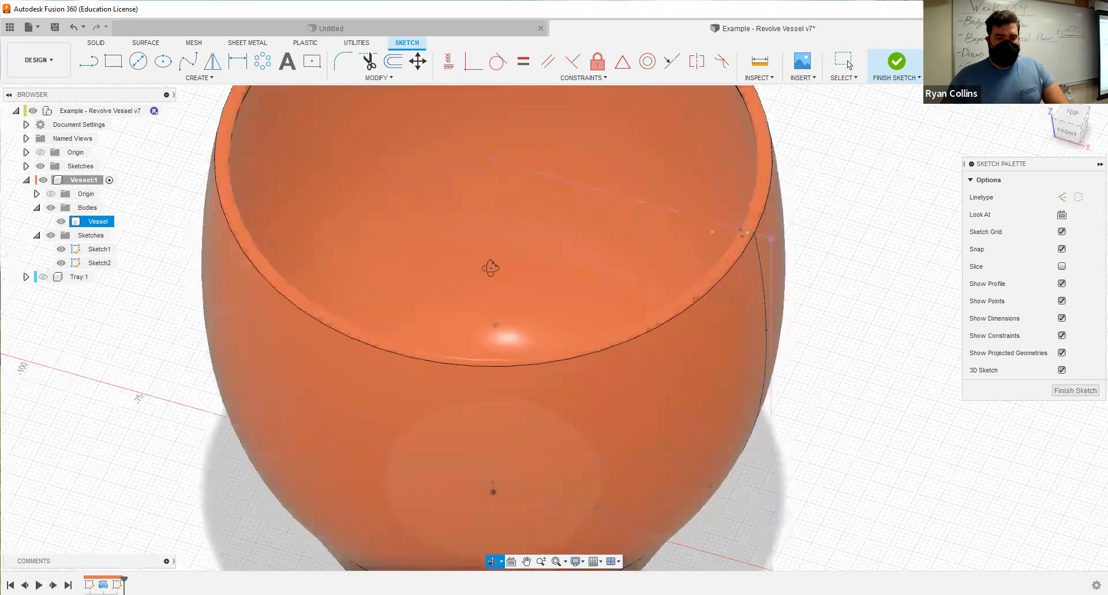
left_click(1073, 123)
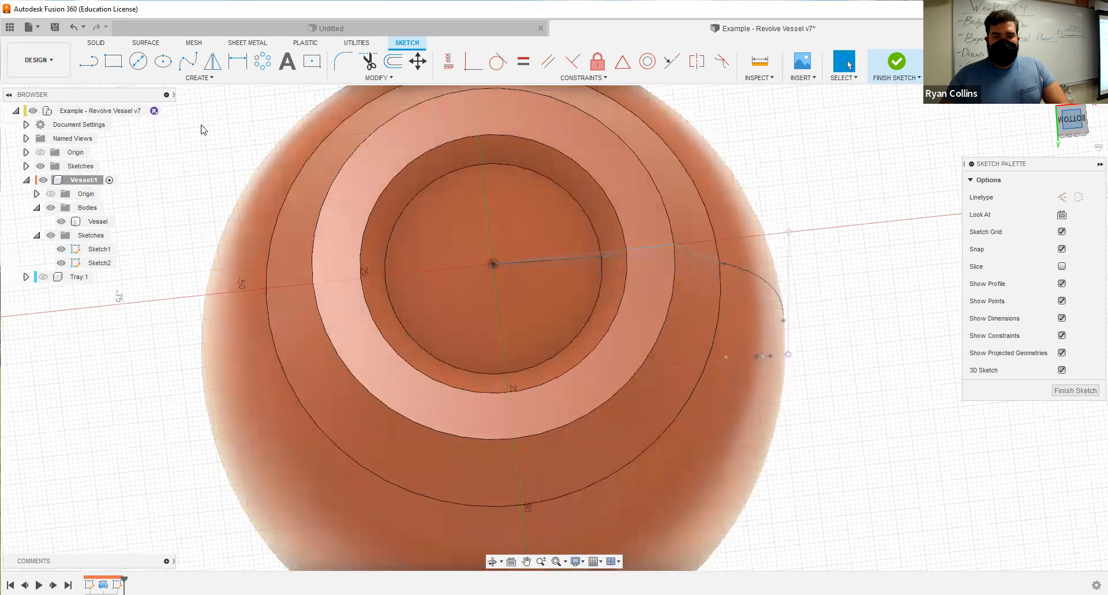
left_click(138, 61)
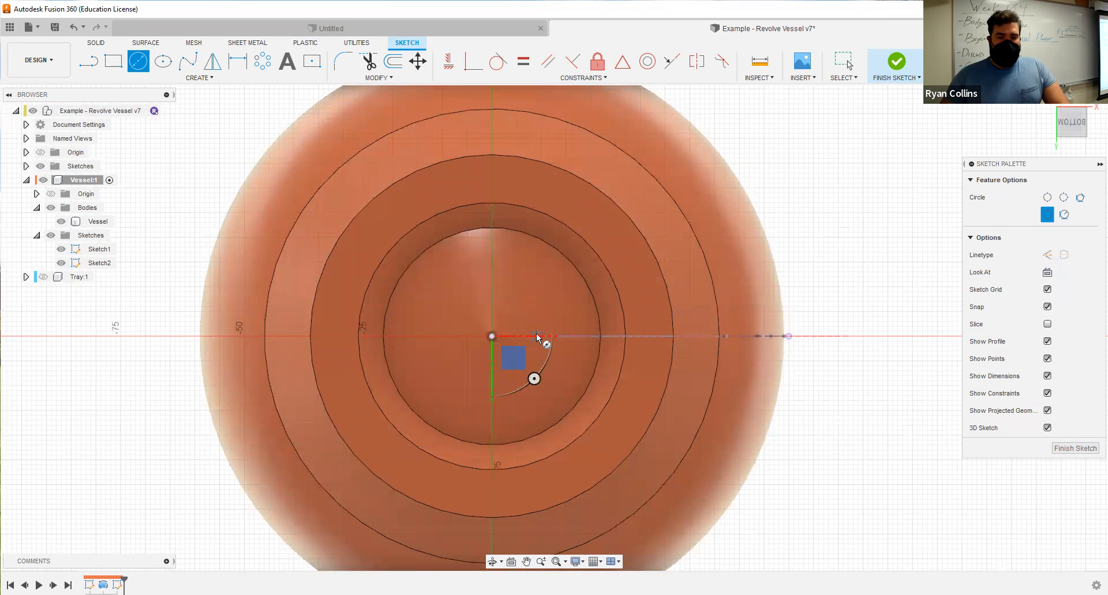
scroll(535, 333, "up", 5)
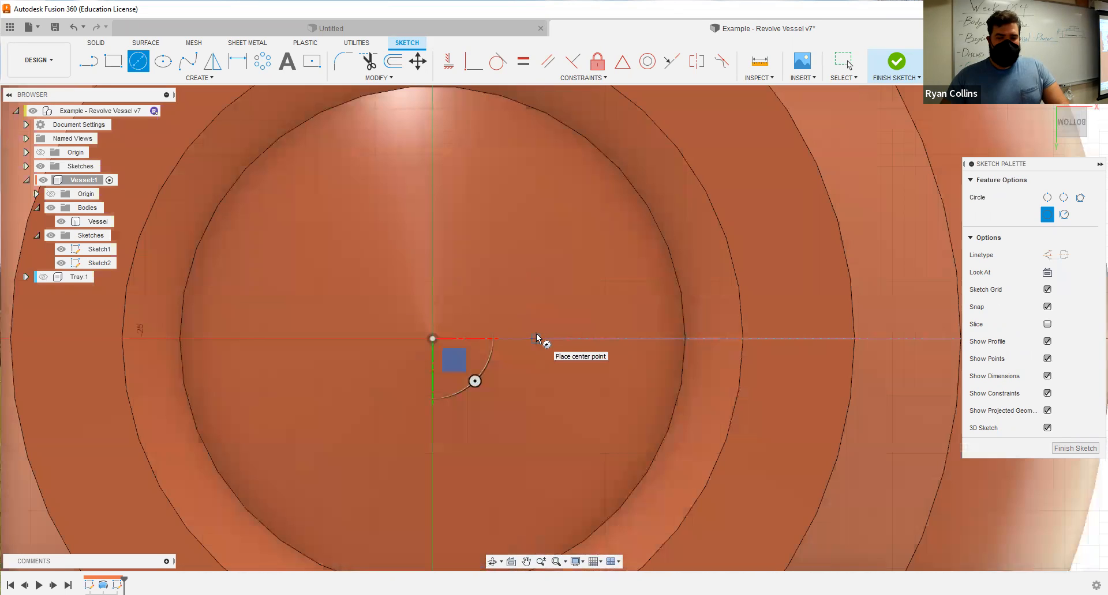
left_click(605, 339)
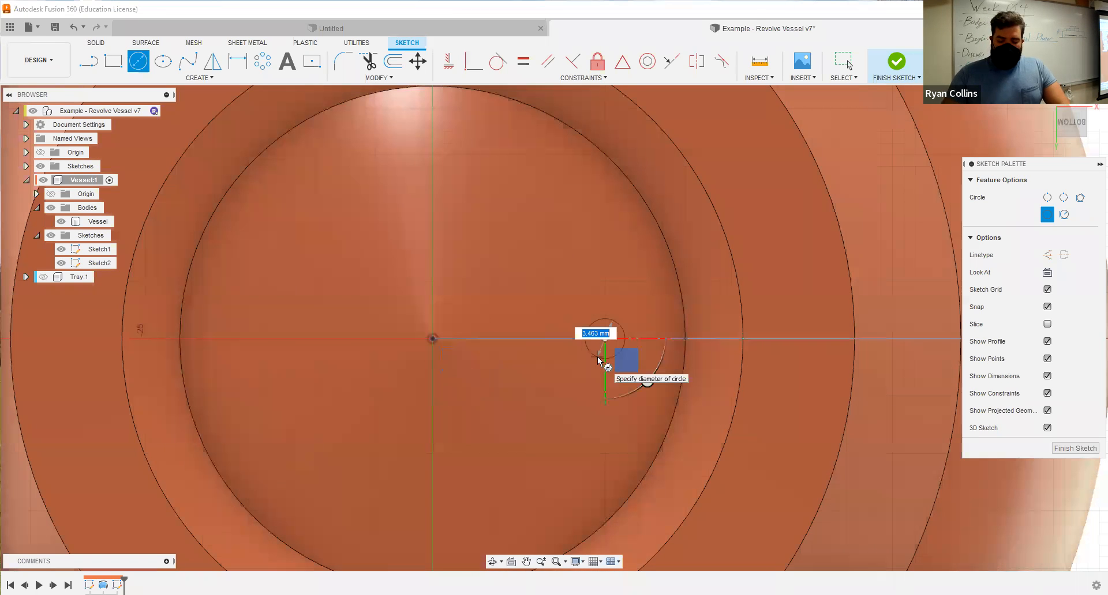
type("10")
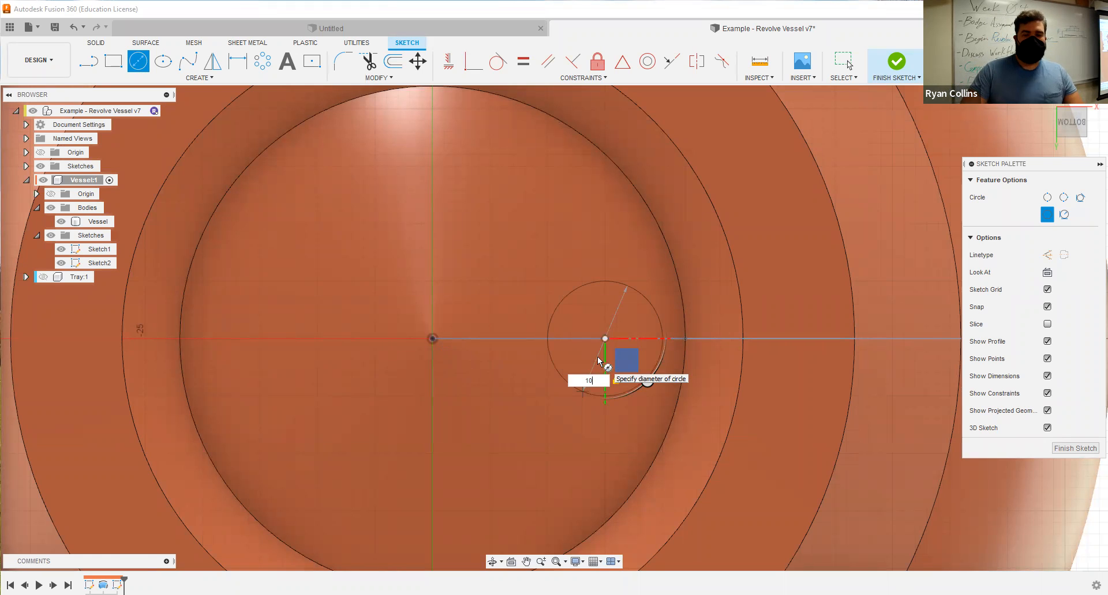
key("Return")
key("Escape")
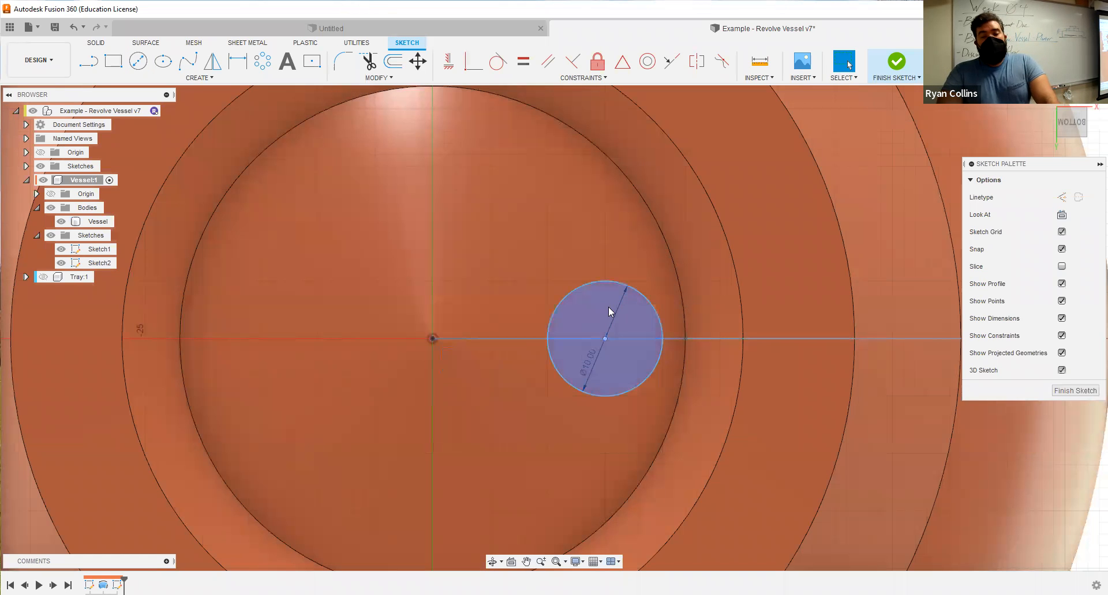
Start a circular sketch pattern of the 10 mm circle with the origin as its centre point.
left_click(206, 79)
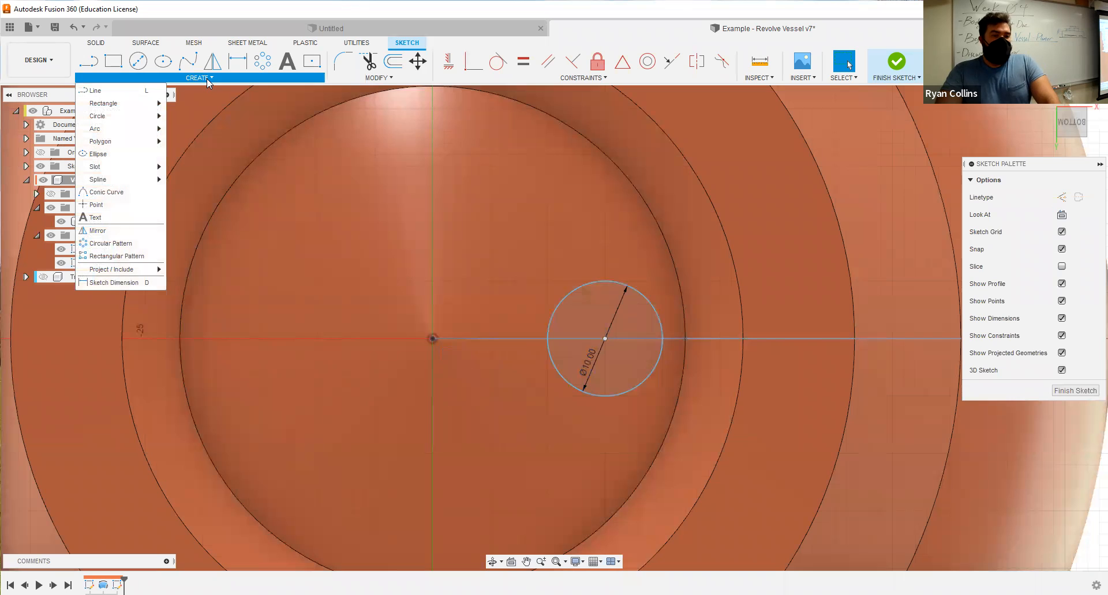
left_click(136, 245)
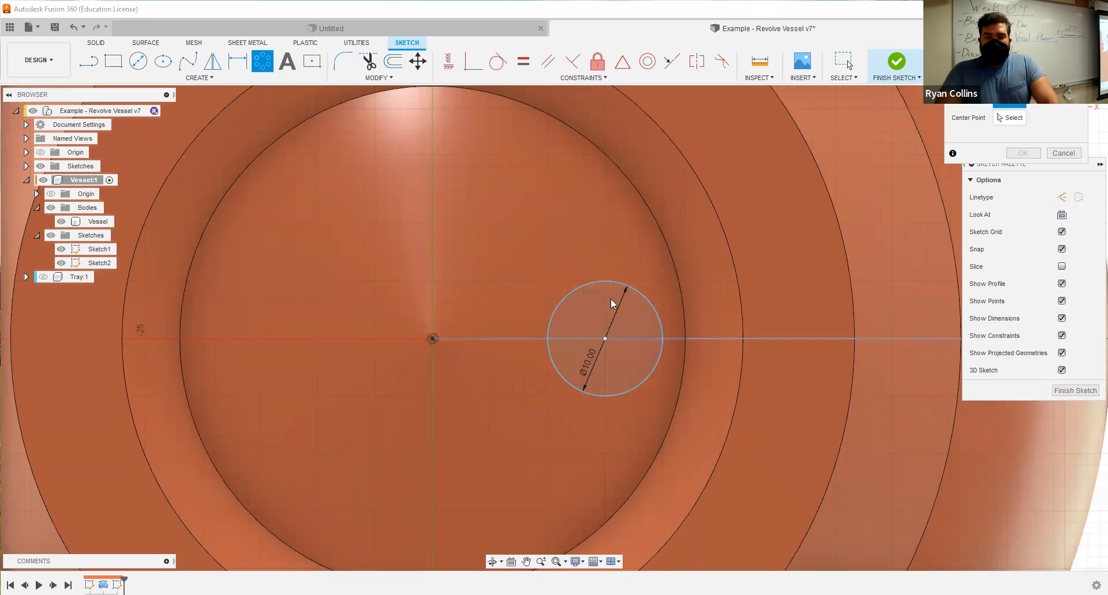
left_click(648, 299)
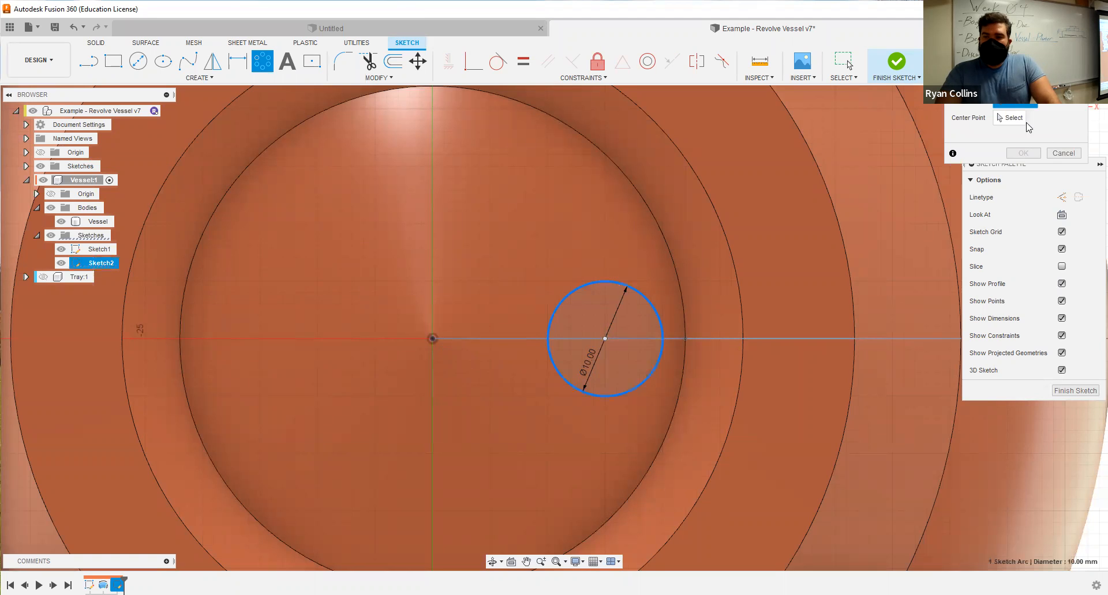
left_click(433, 339)
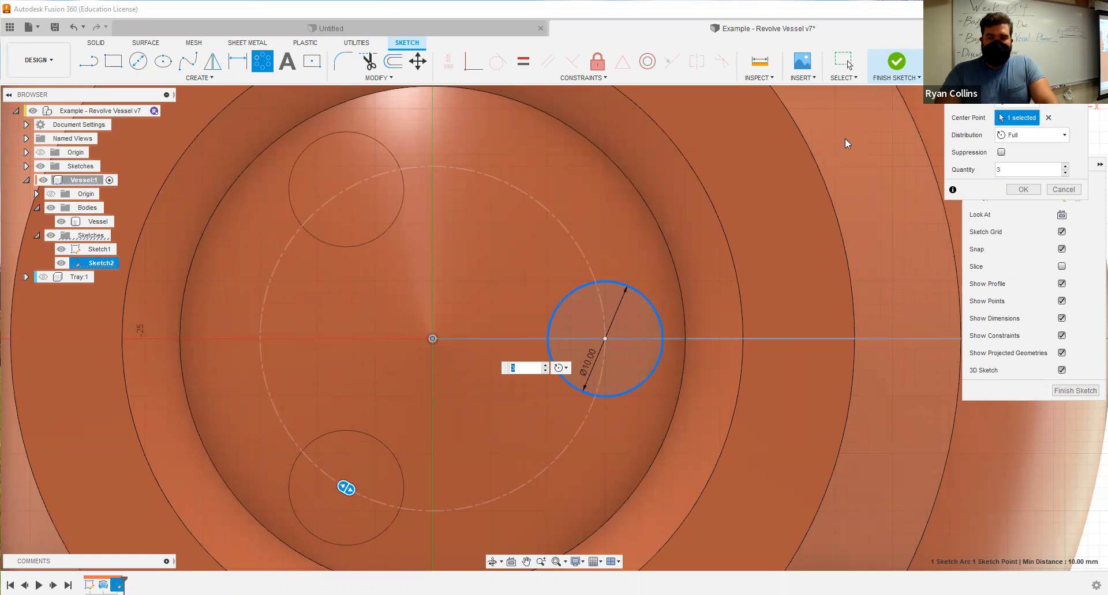
Try a Partial distribution with a 205 degree angle for the circular pattern.
left_click(886, 192)
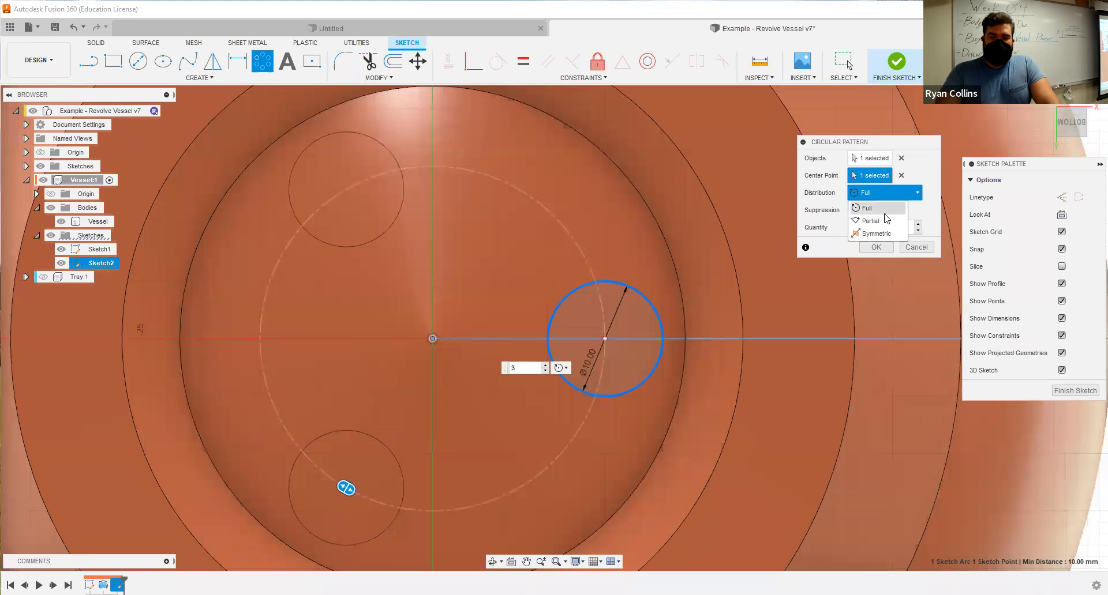
left_click(886, 219)
mouse_move(515, 491)
left_mouse_down()
mouse_move(558, 446)
mouse_move(513, 480)
left_mouse_up()
left_click_drag(260, 305, 325, 267)
left_click(530, 368)
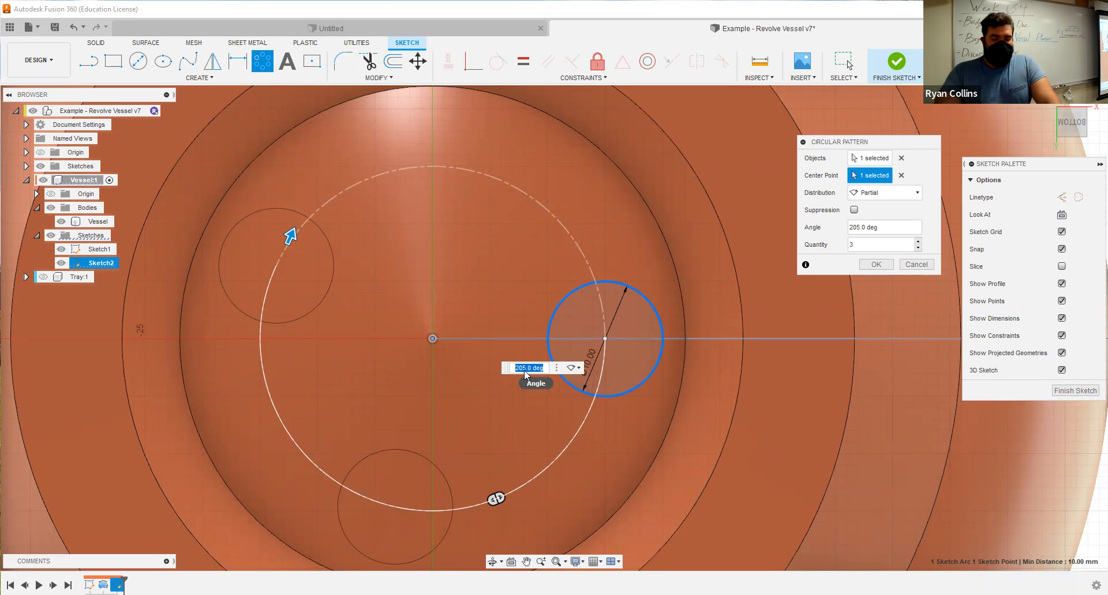
Distribute the circular pattern of the 10 mm circle over the full 360 degrees with a quantity of 5 and complete the pattern.
left_click(901, 199)
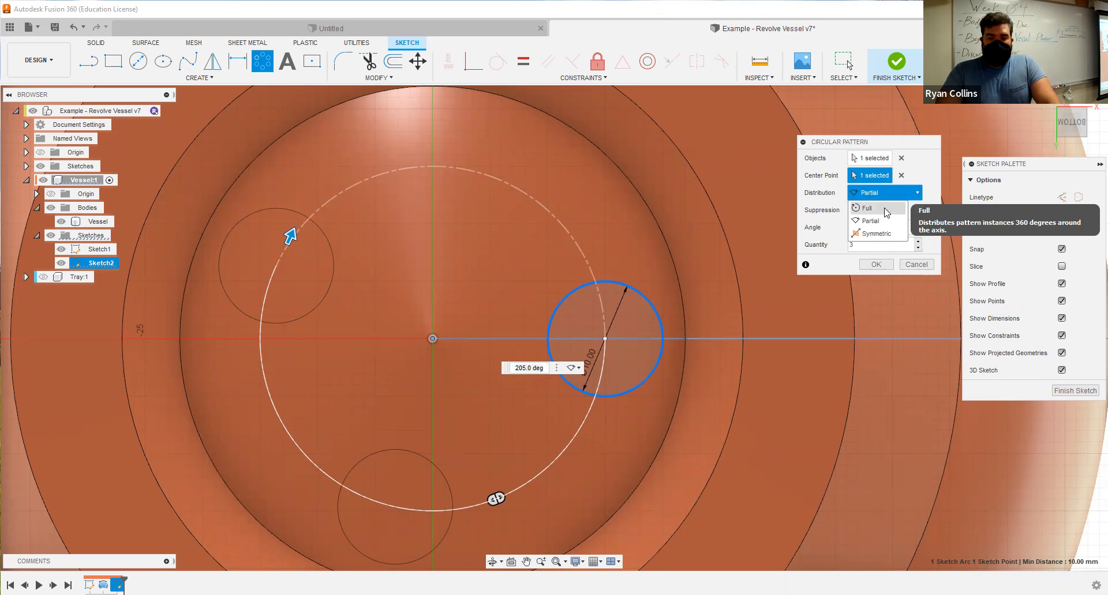
left_click(887, 210)
double_click(875, 230)
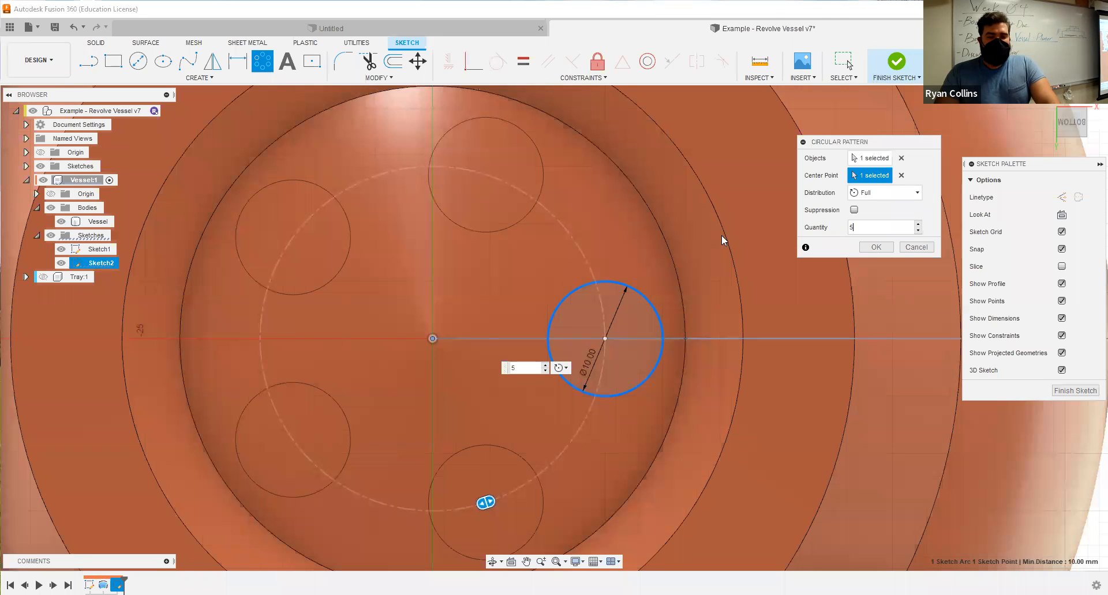
left_click(883, 249)
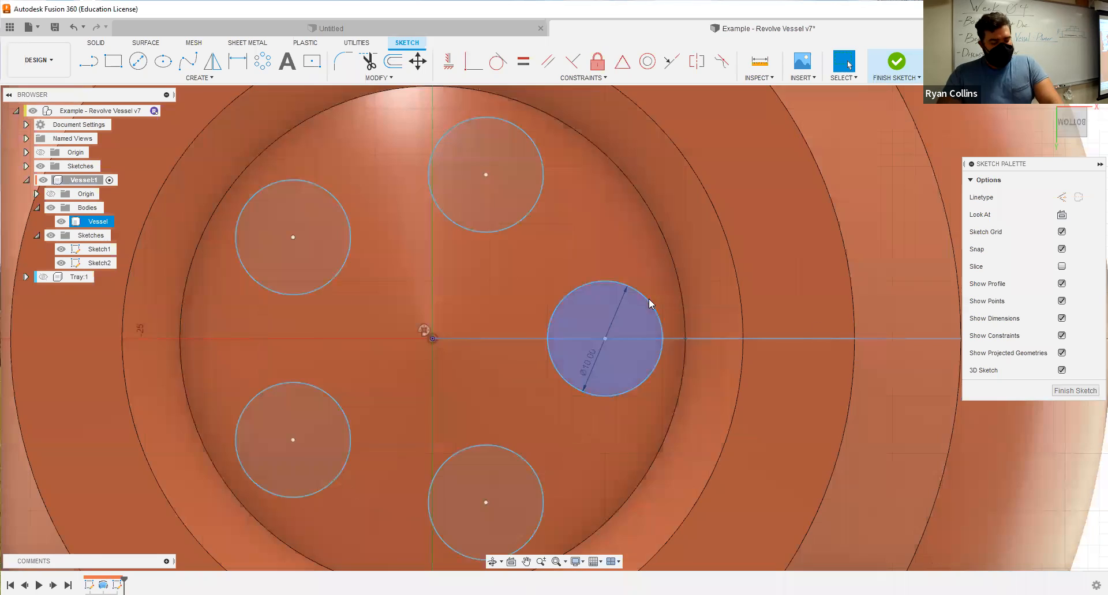
Finish the hole sketch and hide the vessel's profile sketch, Sketch1.
middle_click_drag(664, 299, 560, 393, "shift")
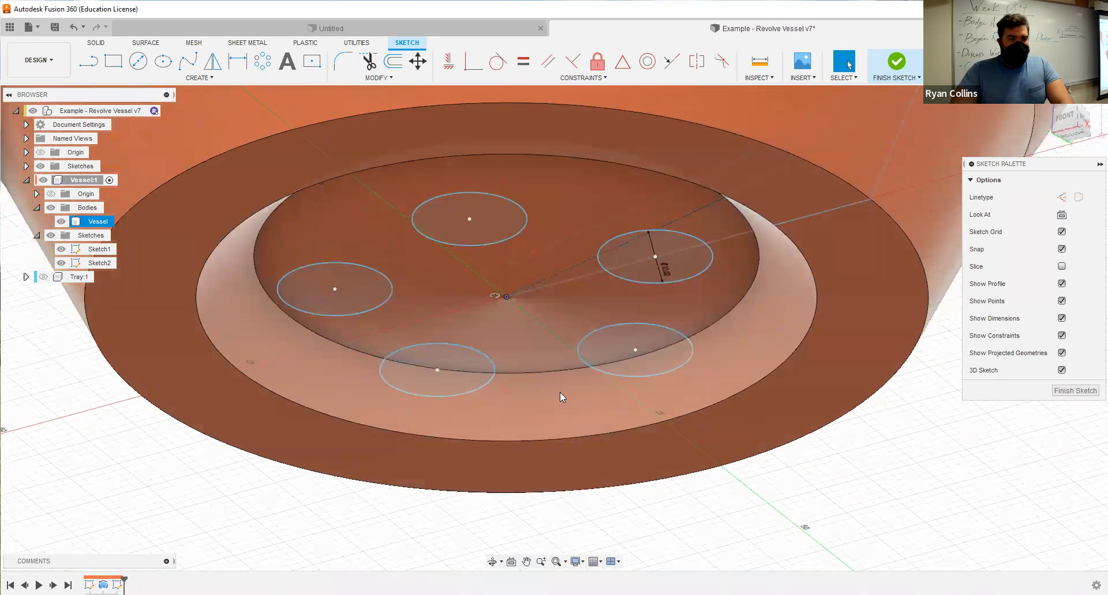
left_click(894, 63)
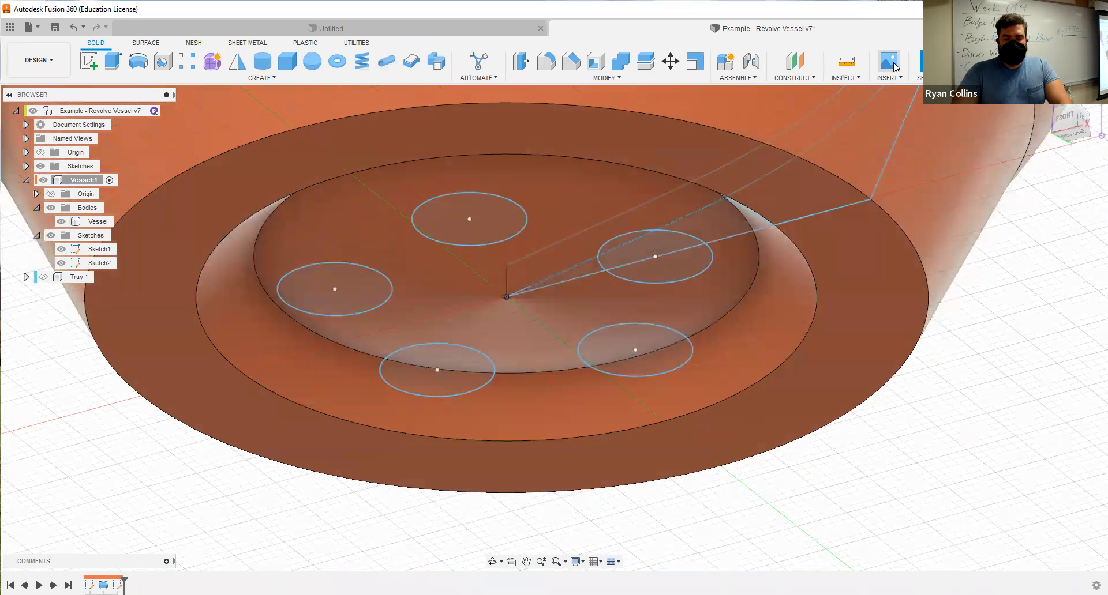
left_click(74, 251)
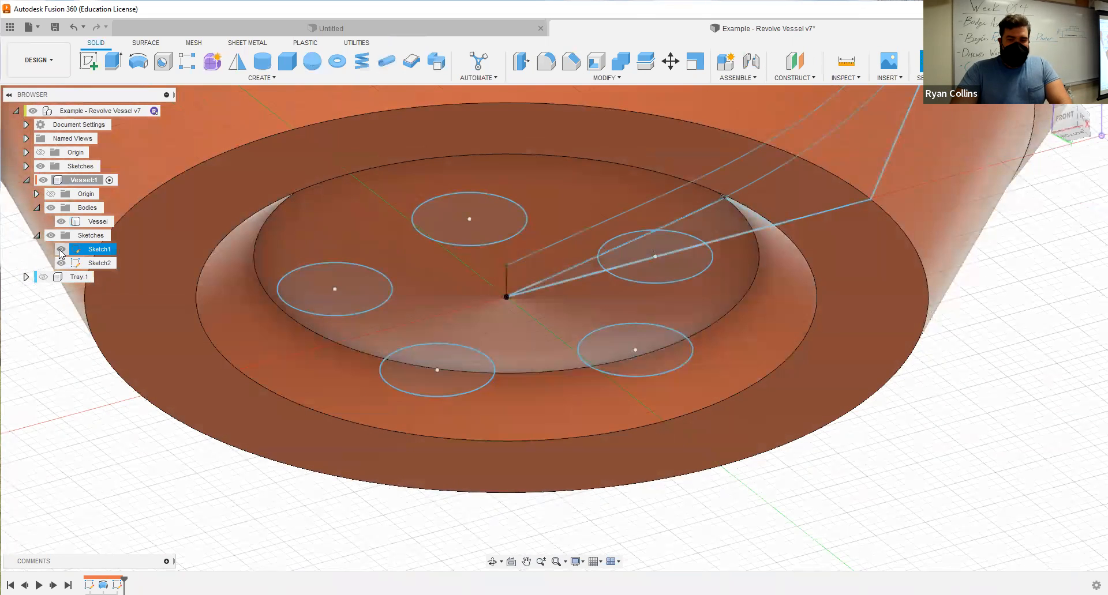
left_click(61, 250)
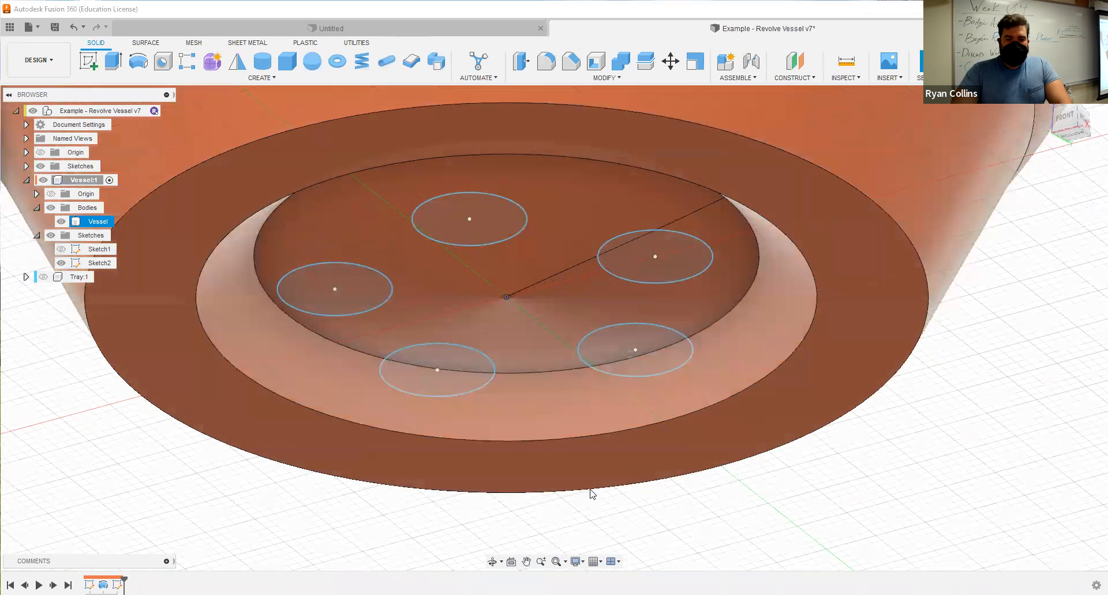
Extrude the five patterned circles 13 mm upward as a cut through the vessel's base and inspect the preview from inside the vessel.
left_click(114, 62)
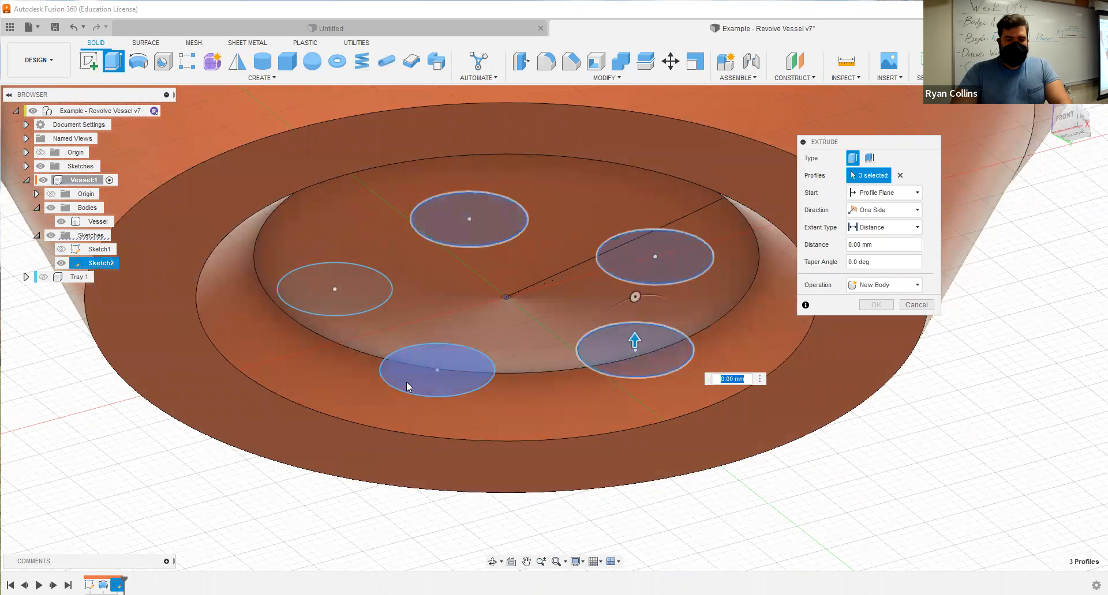
left_click(354, 292)
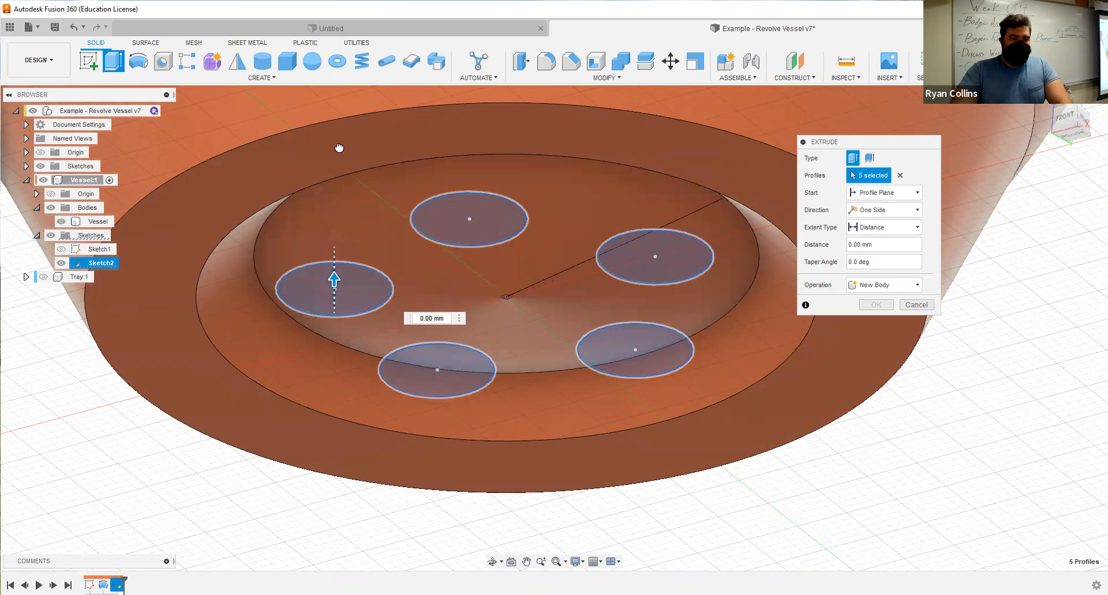
left_click_drag(339, 147, 338, 147)
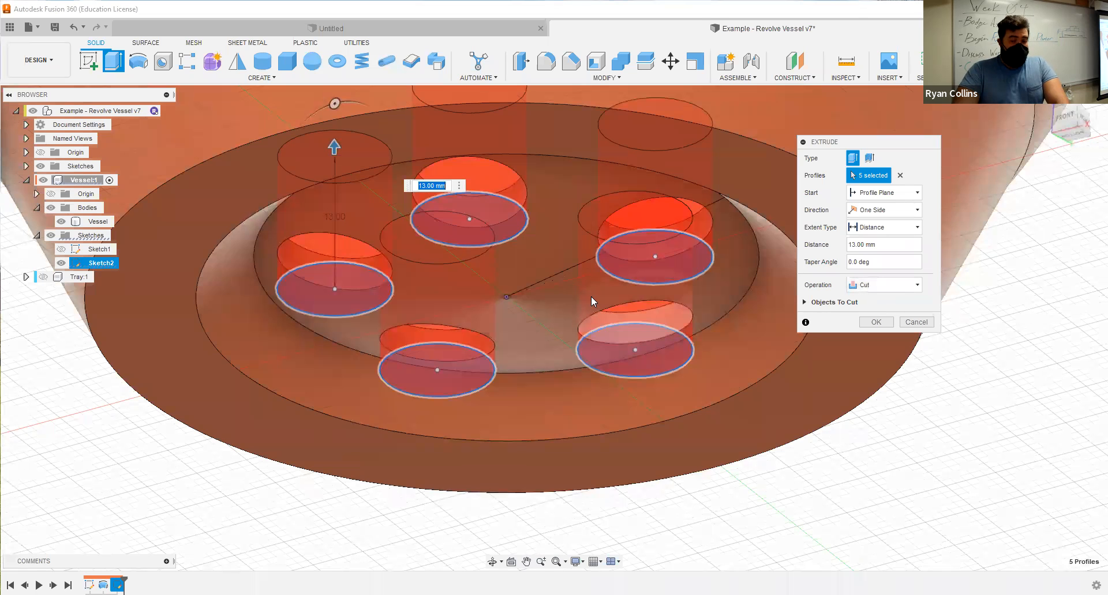
middle_click_drag(568, 370, 569, 401, "shift")
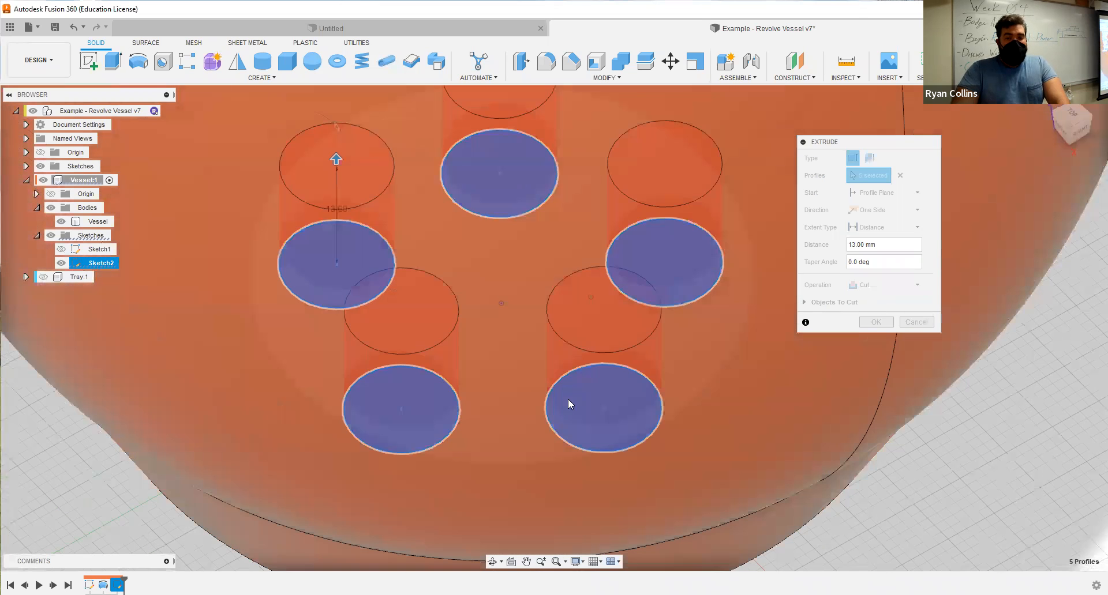
scroll(627, 363, "down", 5)
mouse_move(635, 349)
middle_mouse_down("shift")
mouse_move(630, 361)
mouse_move(603, 361)
mouse_move(624, 345)
middle_mouse_up("shift")
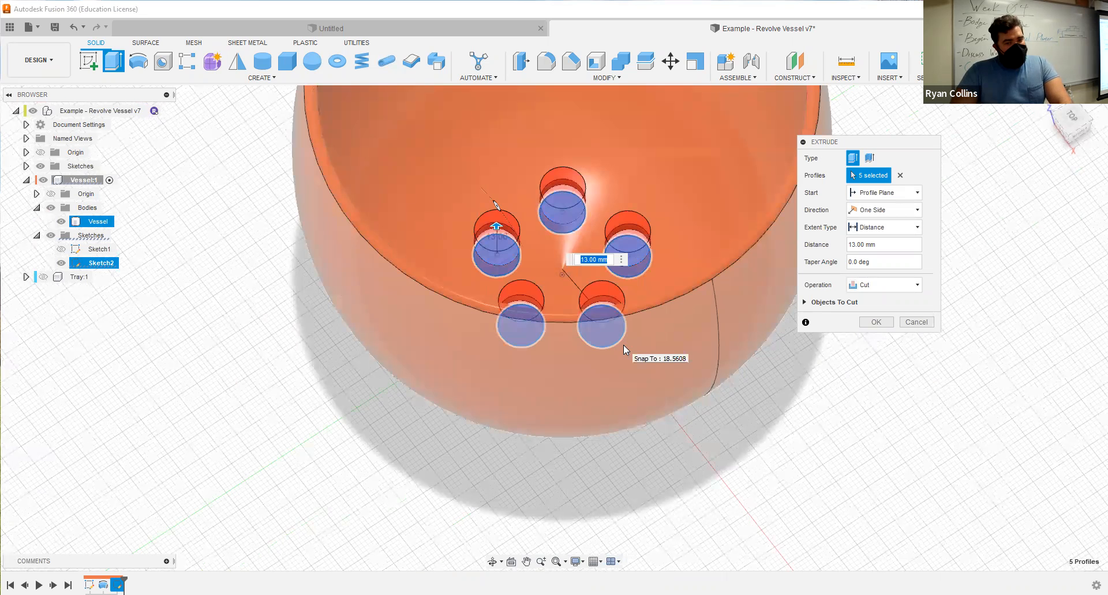
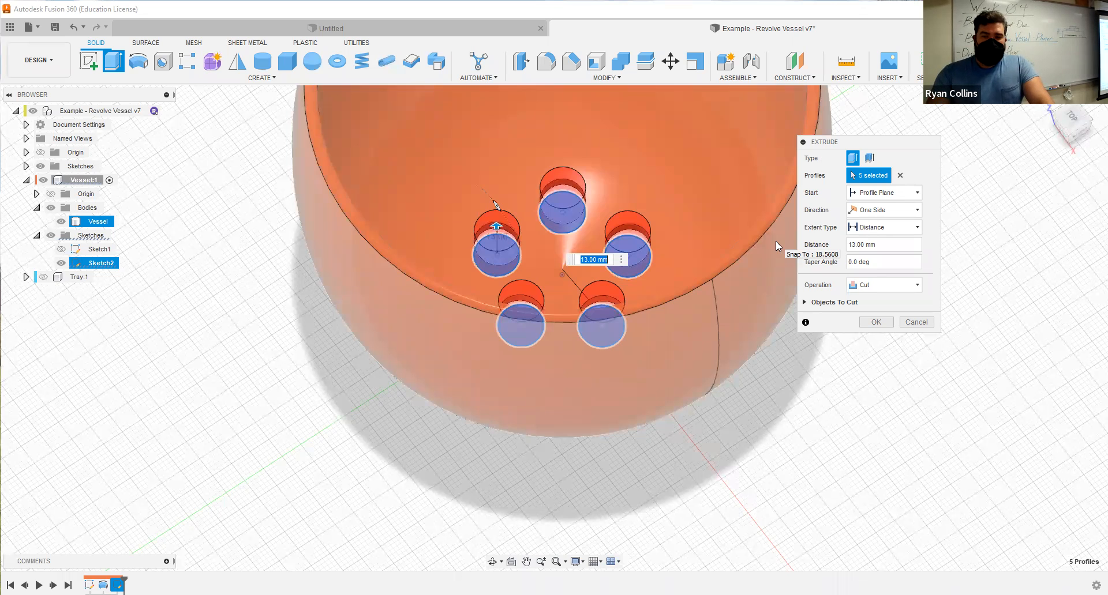
Try the All extent type for the cut of the five patterned circles and inspect the preview.
left_click(870, 193)
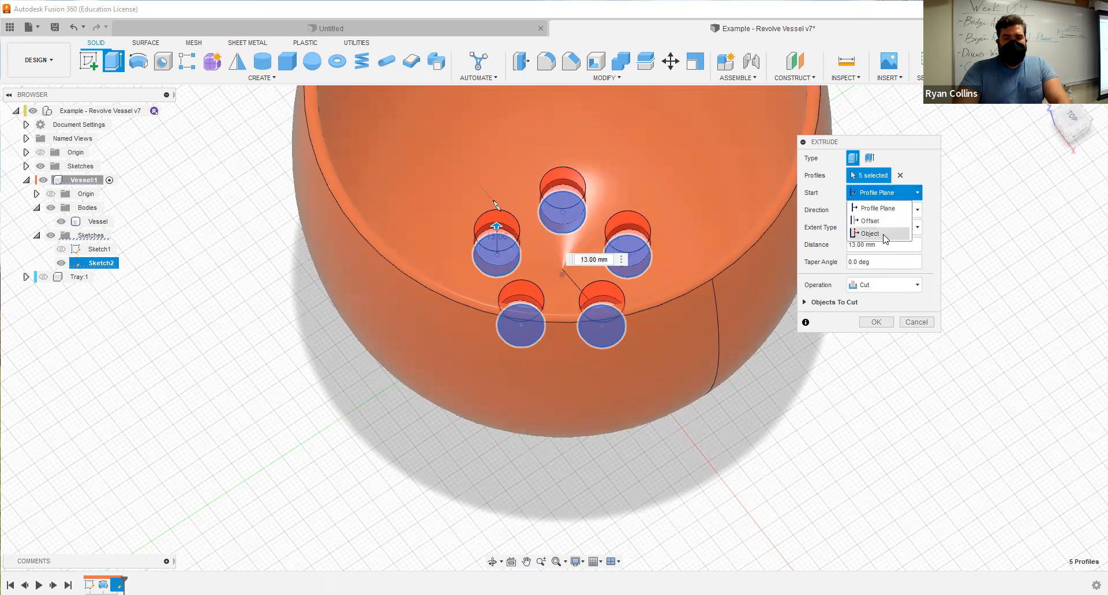
left_click(919, 180)
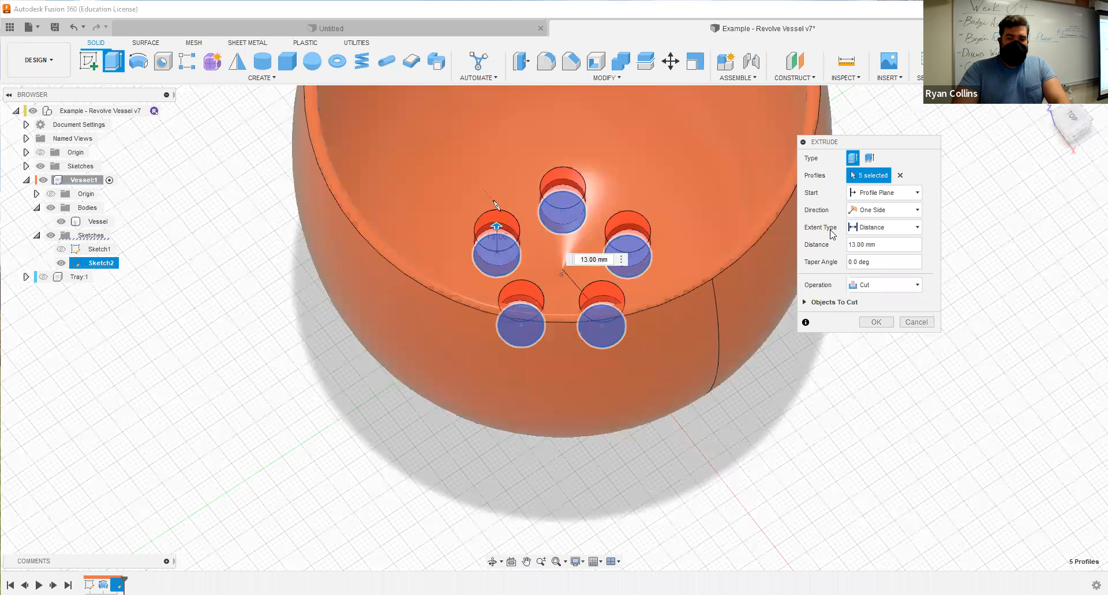
left_click(878, 231)
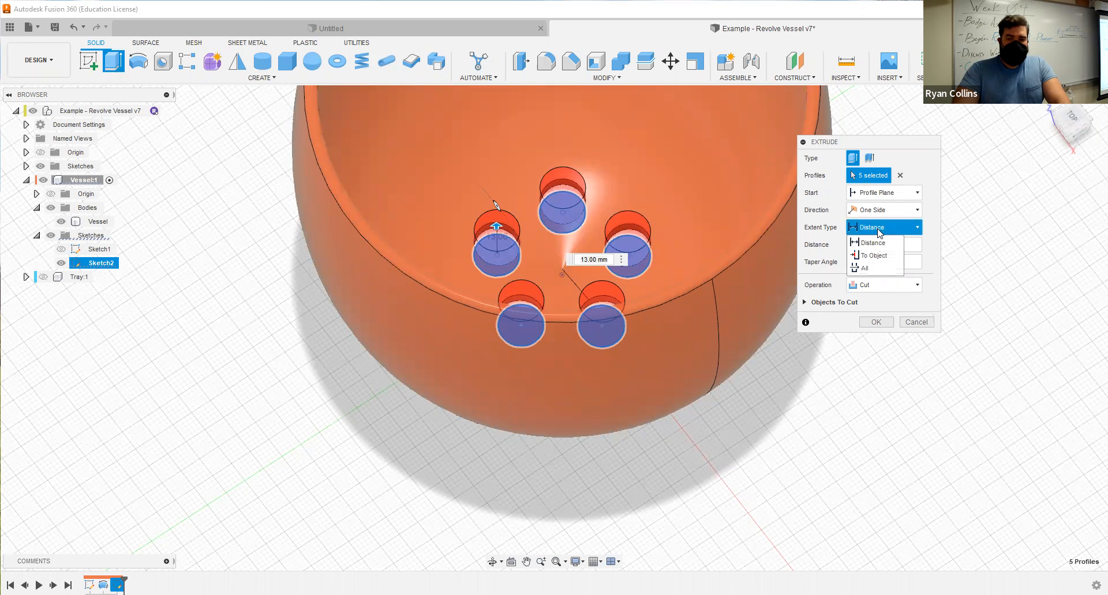
left_click(868, 269)
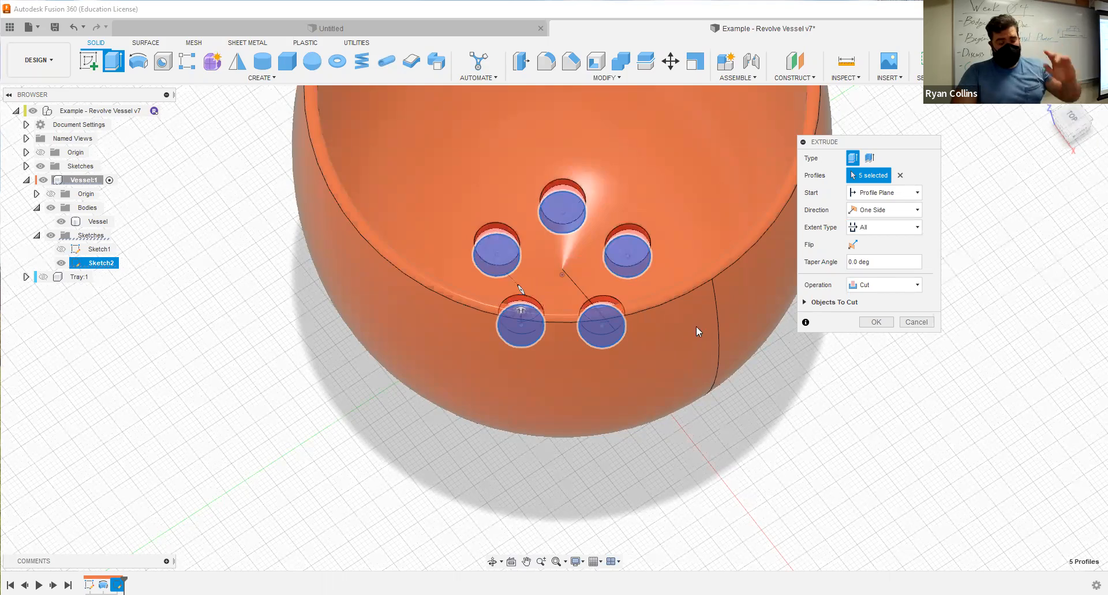
middle_click_drag(717, 361, 607, 235, "shift")
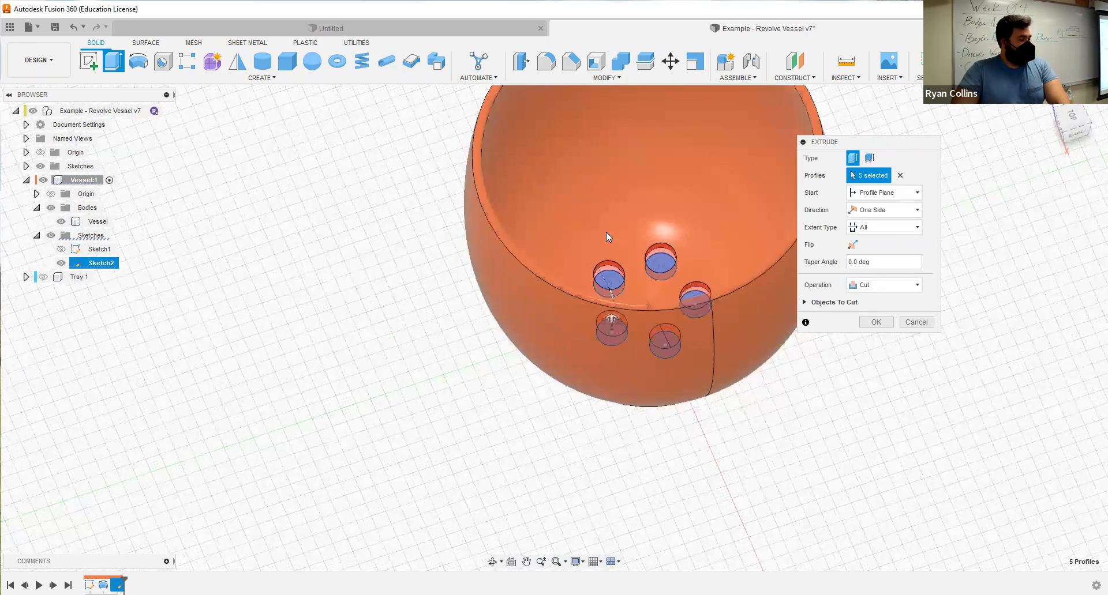
Set the cut's extent type to To Object with the vessel's inner surface as the target and complete the five-hole cut.
left_click(886, 228)
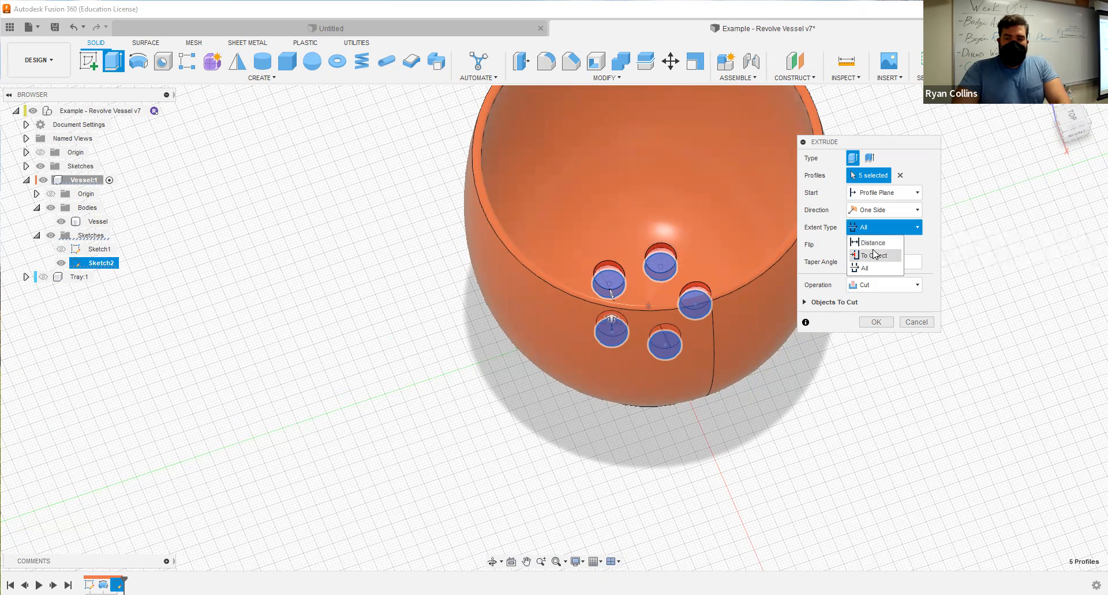
left_click(874, 249)
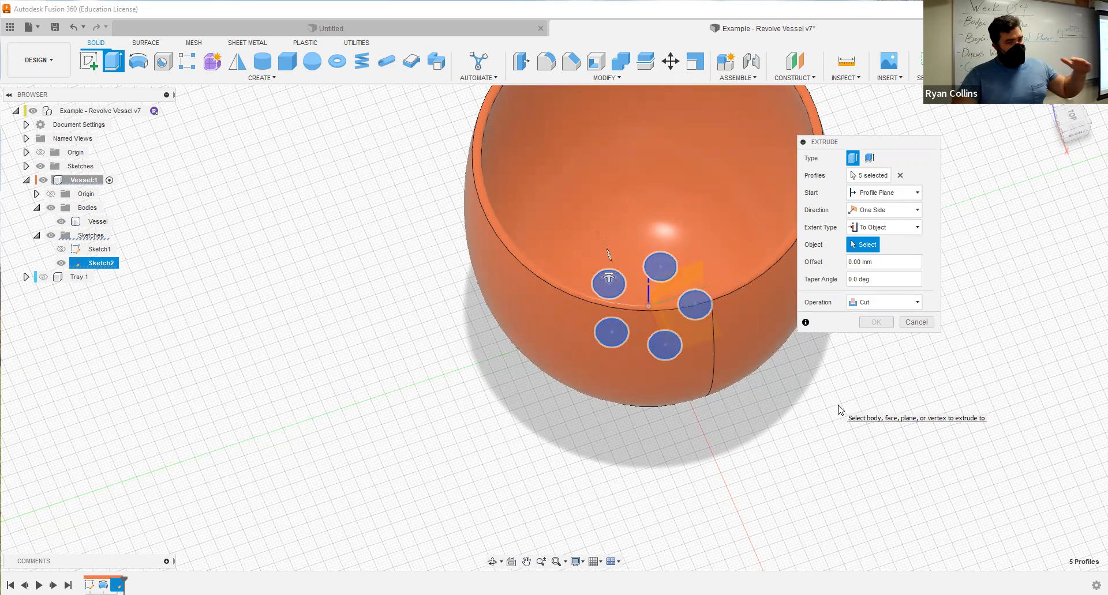
mouse_move(641, 213)
middle_mouse_down("shift")
mouse_move(652, 231)
mouse_move(634, 235)
mouse_move(641, 215)
middle_mouse_up("shift")
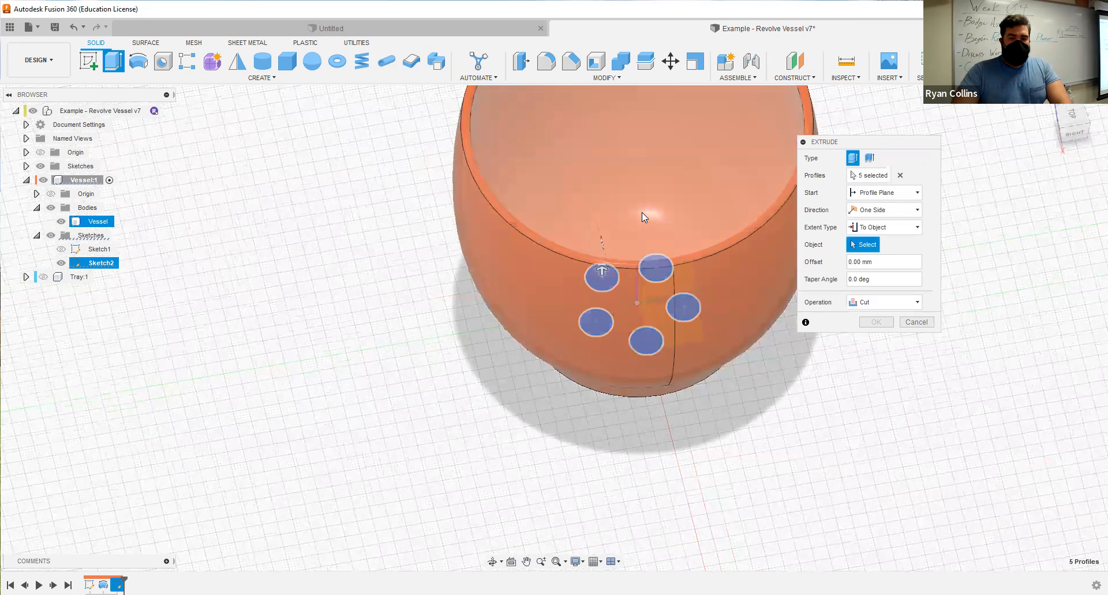
left_click(684, 348)
scroll(688, 347, "down", 3)
scroll(689, 346, "up", 6)
mouse_move(682, 282)
middle_mouse_down("shift")
mouse_move(676, 383)
mouse_move(669, 294)
middle_mouse_up("shift")
middle_click_drag(585, 190, 601, 311)
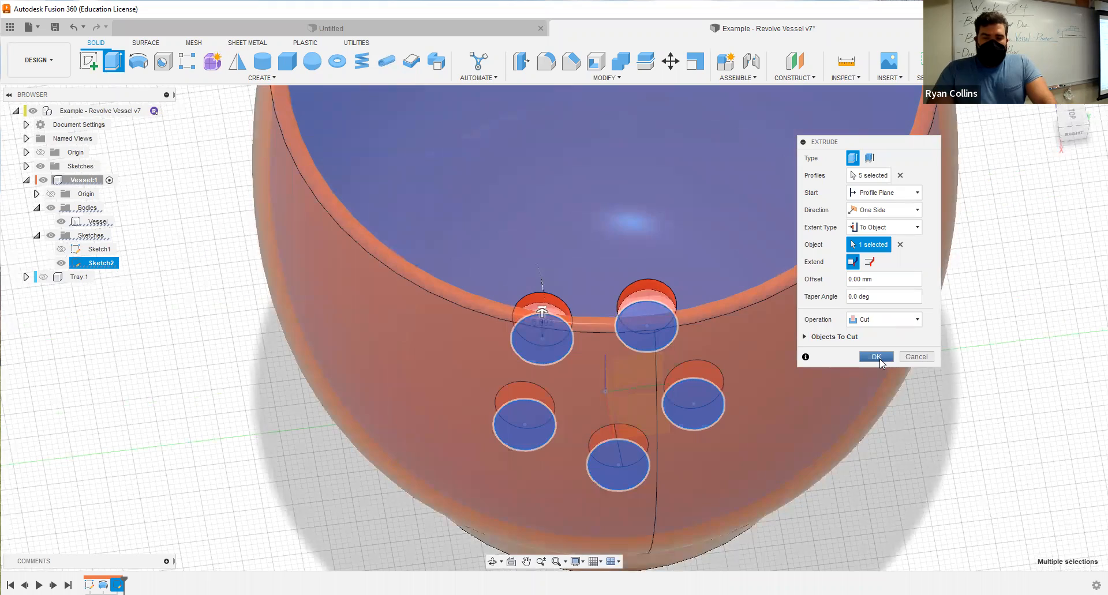
left_click(876, 356)
Check the five drainage holes from below and suppress their extruded cut in the timeline.
middle_click_drag(683, 360, 580, 421, "shift")
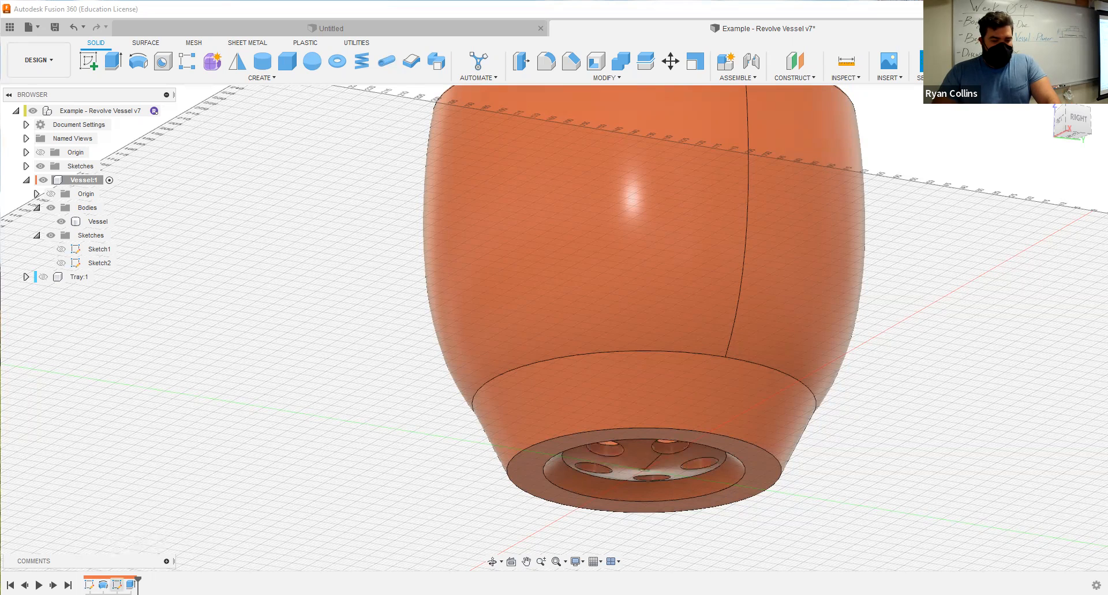
right_click(129, 585)
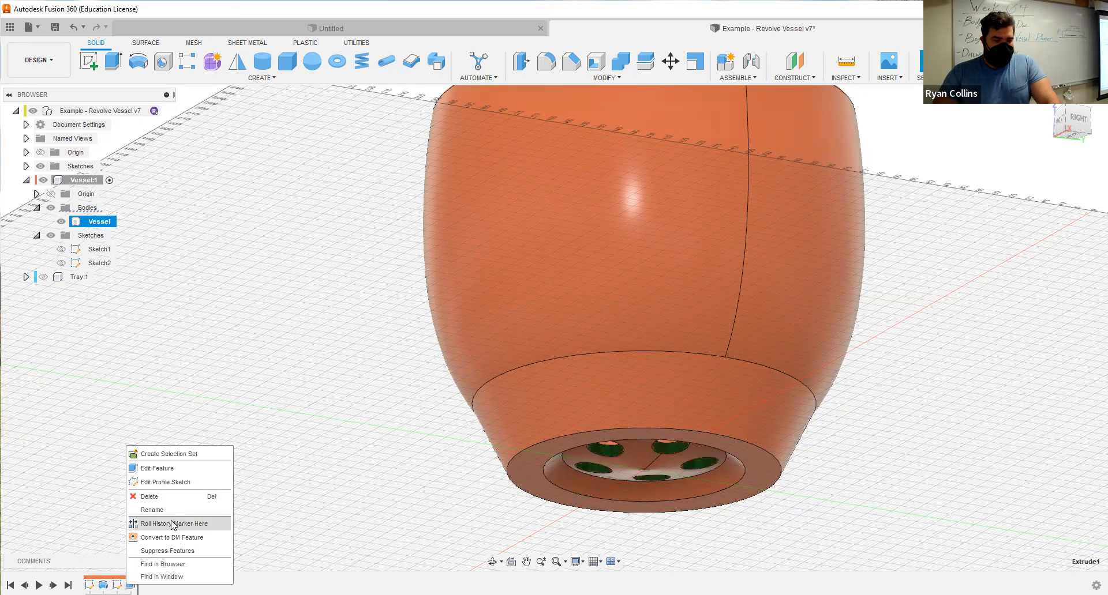
left_click(153, 551)
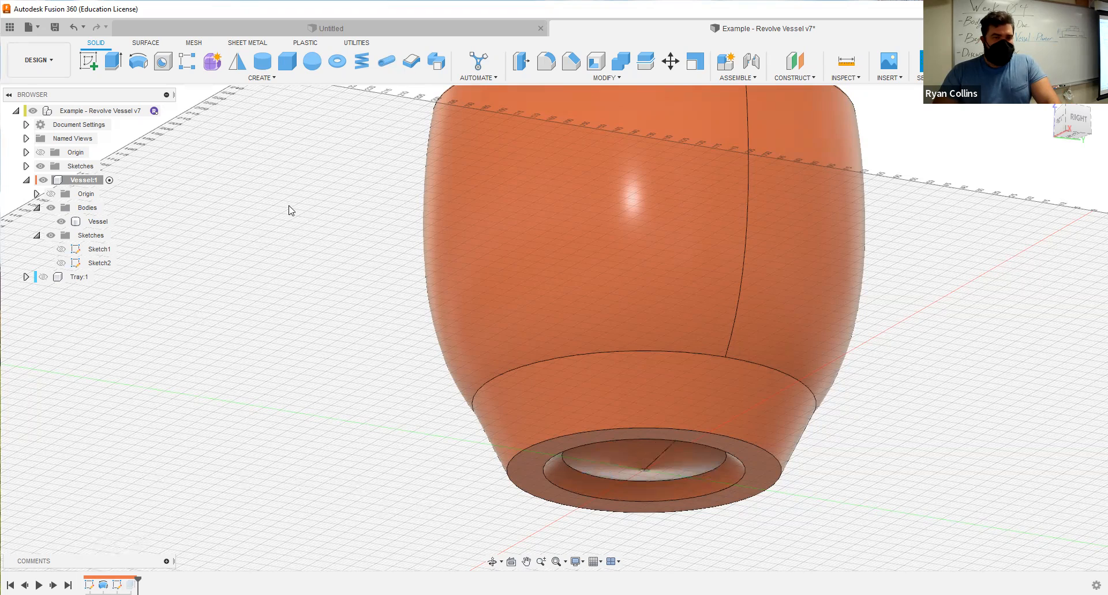
Show Sketch2 and extrude only one of its circles as a cut to the vessel's inner surface.
left_click(113, 61)
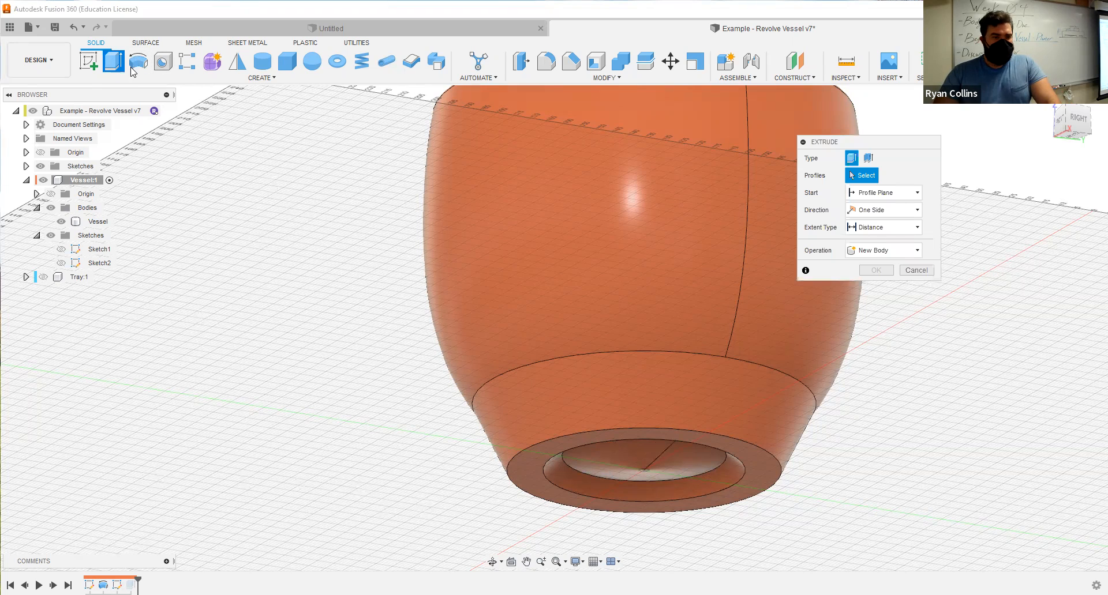
left_click(63, 262)
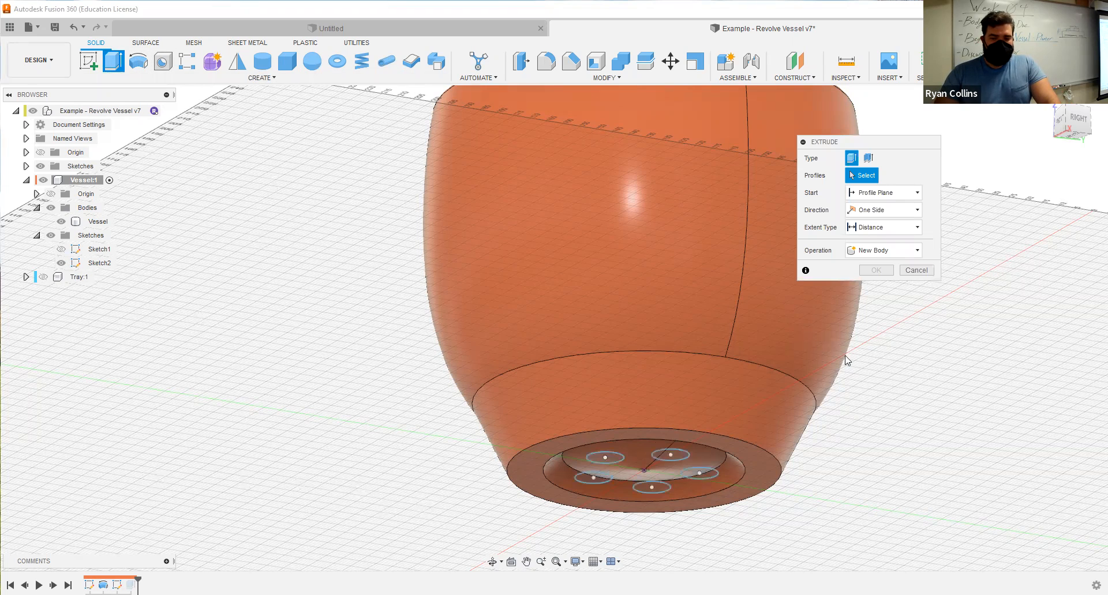
middle_click_drag(875, 426, 708, 451, "shift")
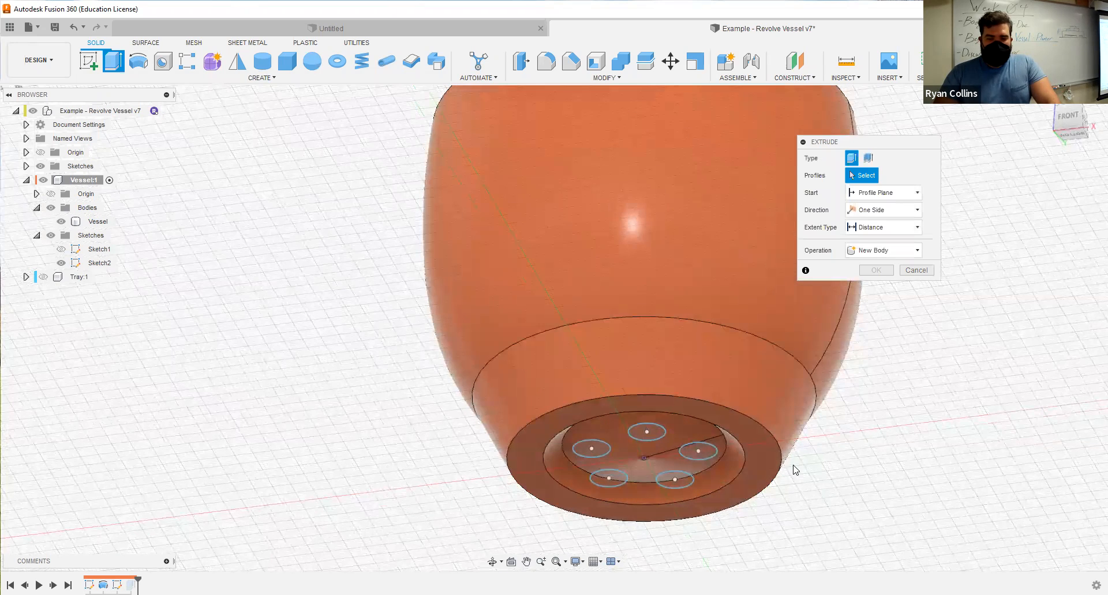
left_click(710, 456)
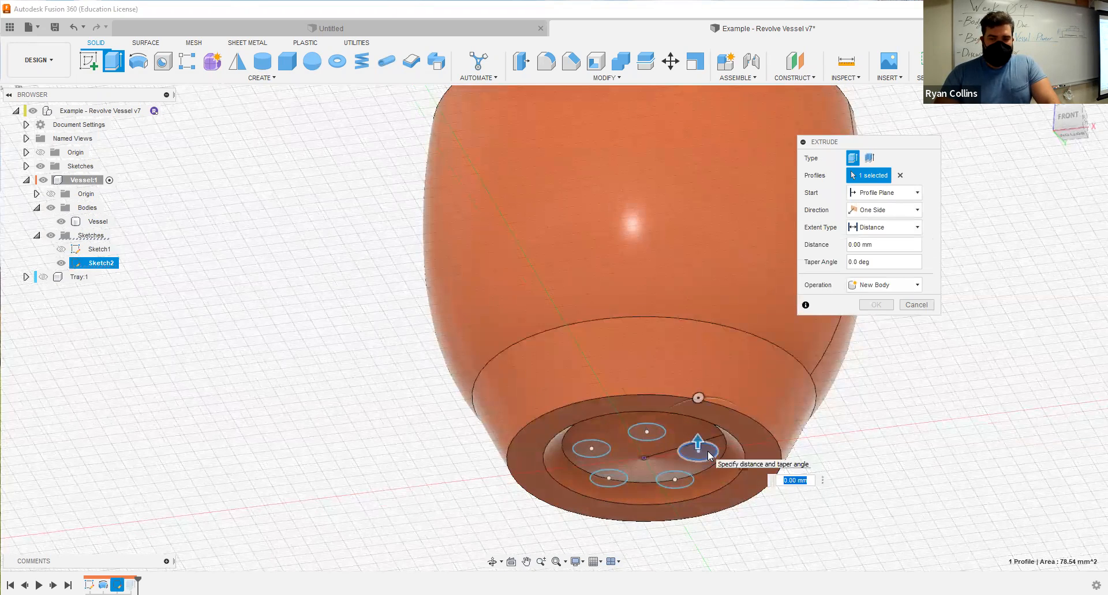
middle_click_drag(620, 259, 619, 336, "shift")
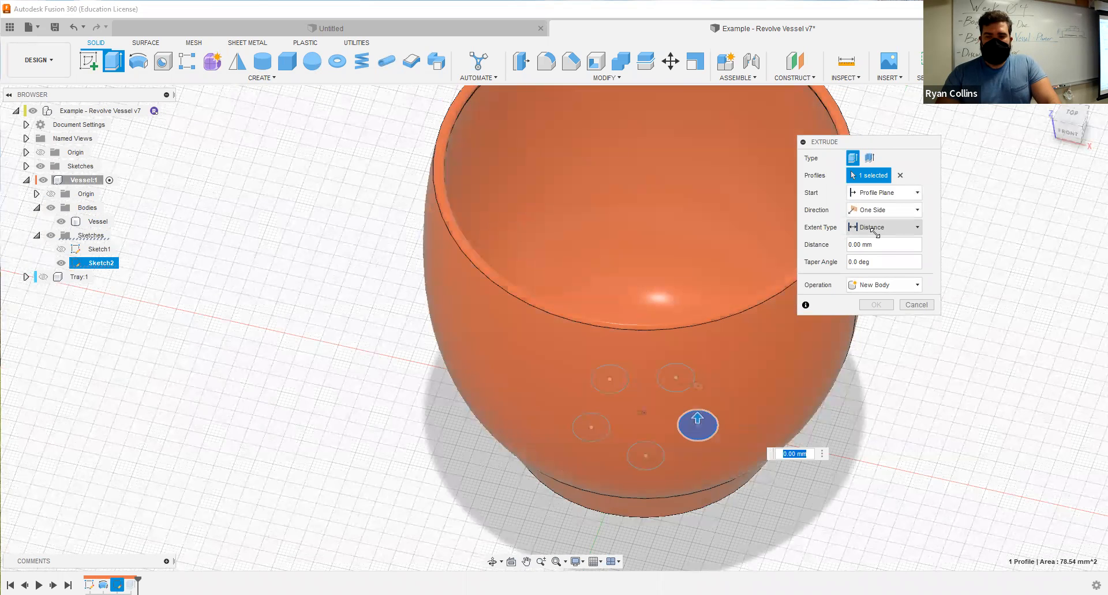
left_click(880, 226)
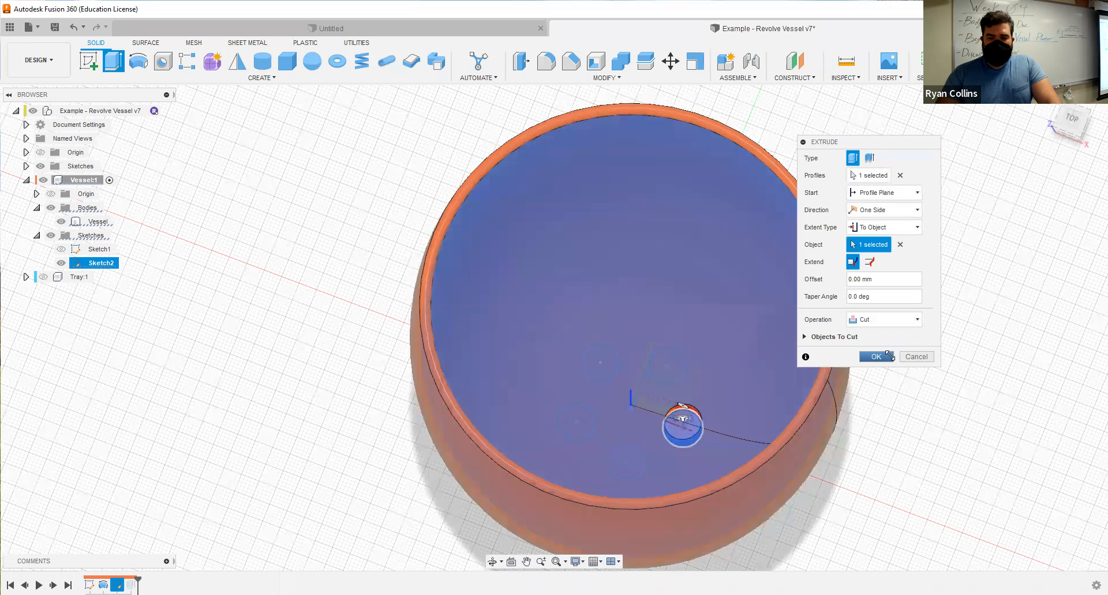
left_click(889, 356)
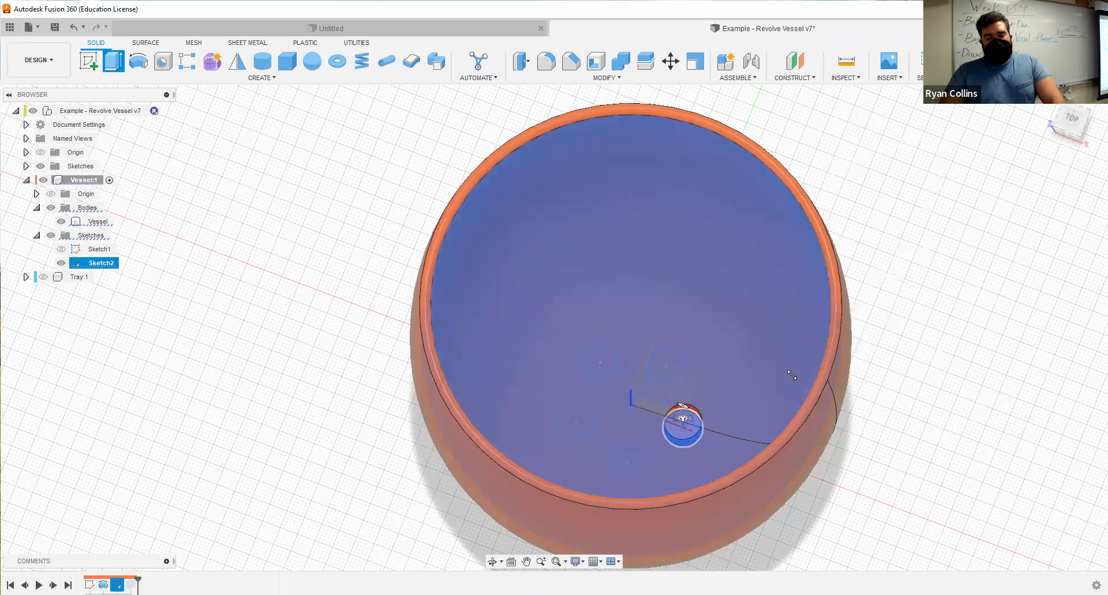
left_click(708, 410)
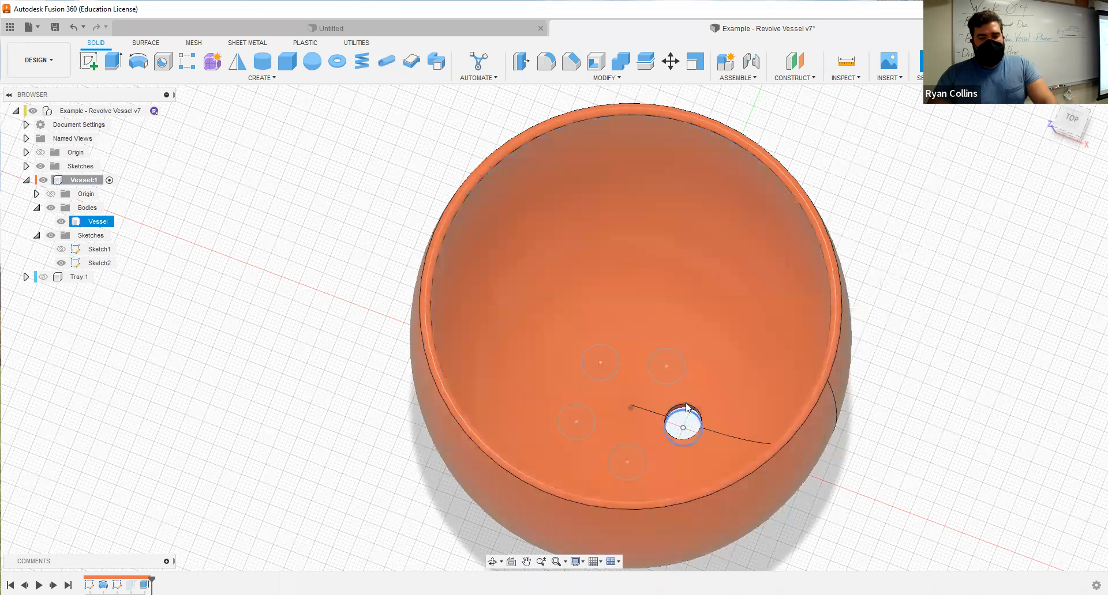
Fillet the single drainage hole by selecting its cylindrical face and applying a 1 mm radius.
scroll(704, 444, "up", 3)
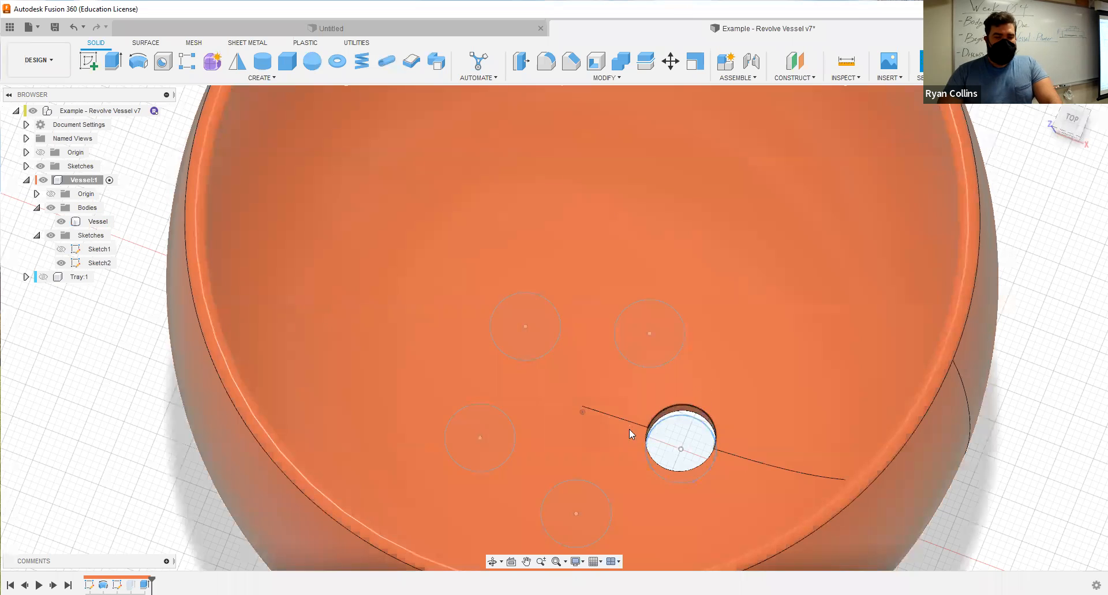
key("Escape")
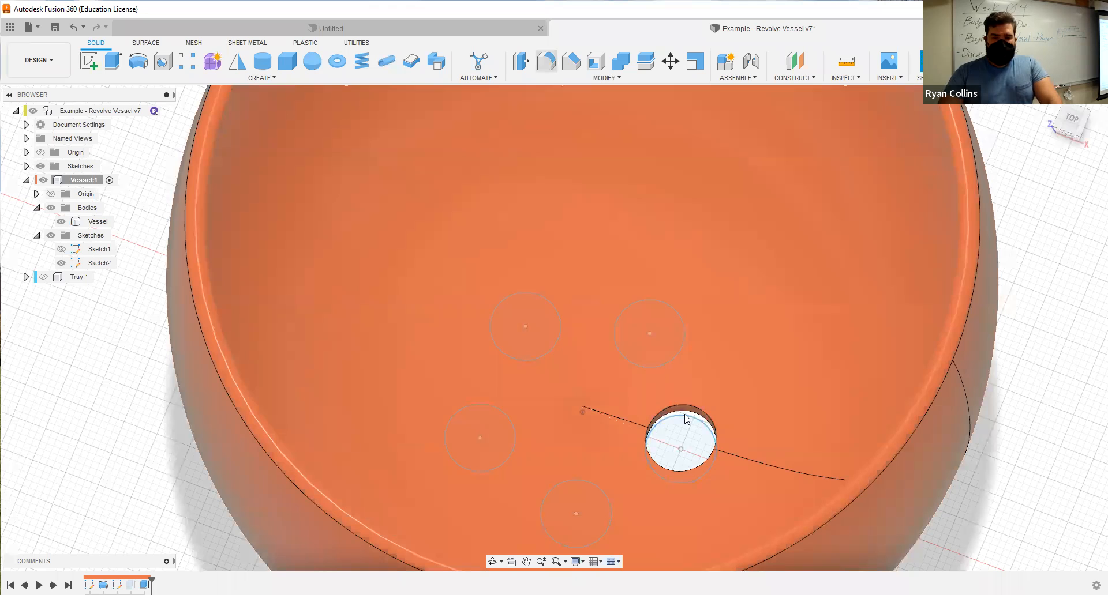
key("f")
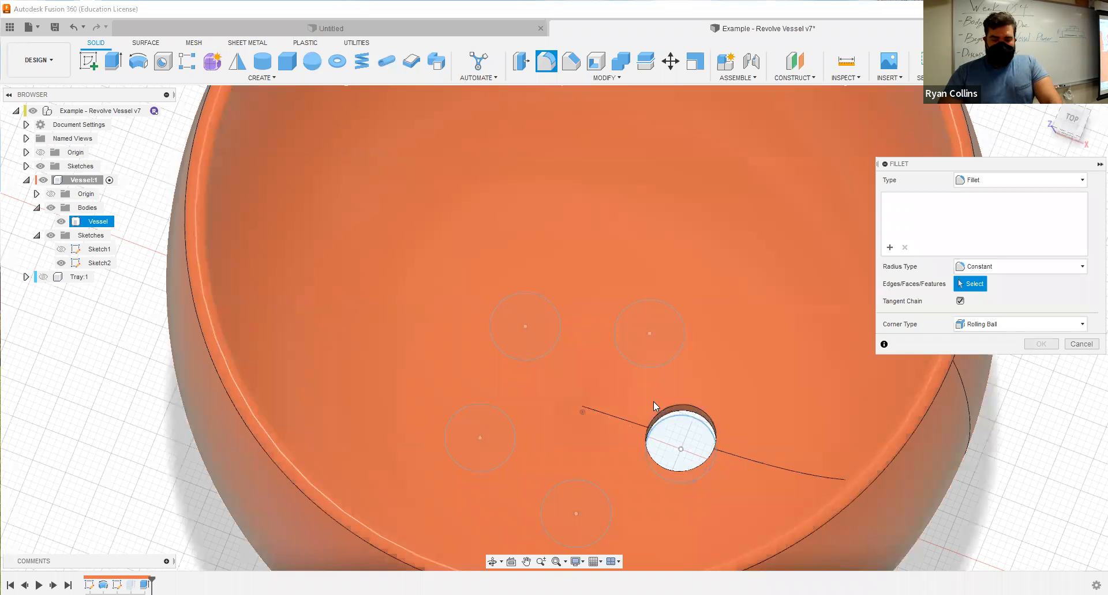
left_click(683, 411)
scroll(687, 411, "up", 5)
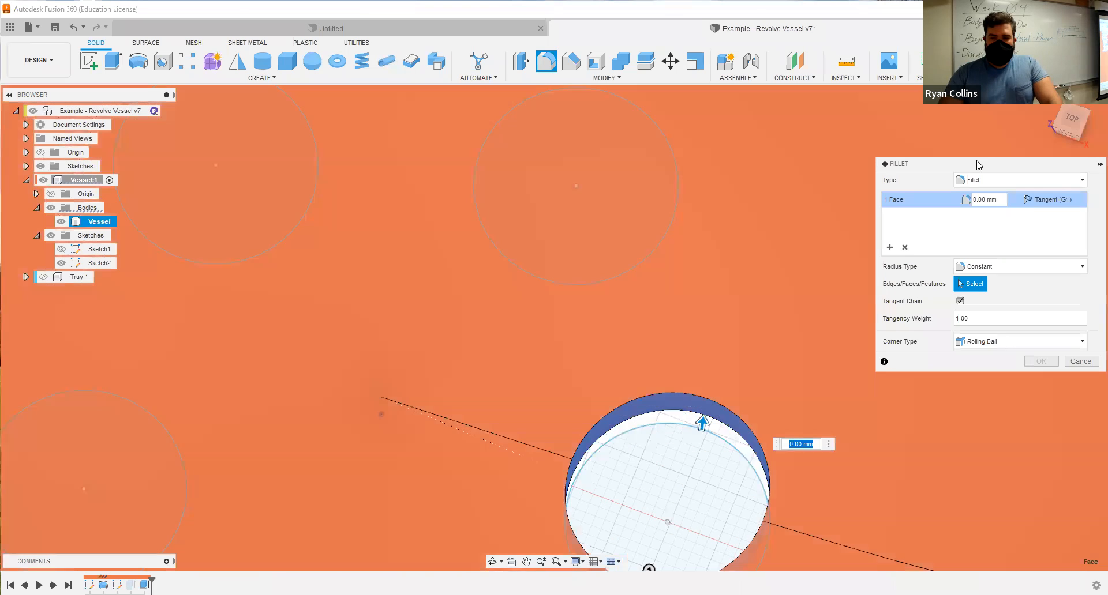
left_click_drag(985, 164, 880, 130)
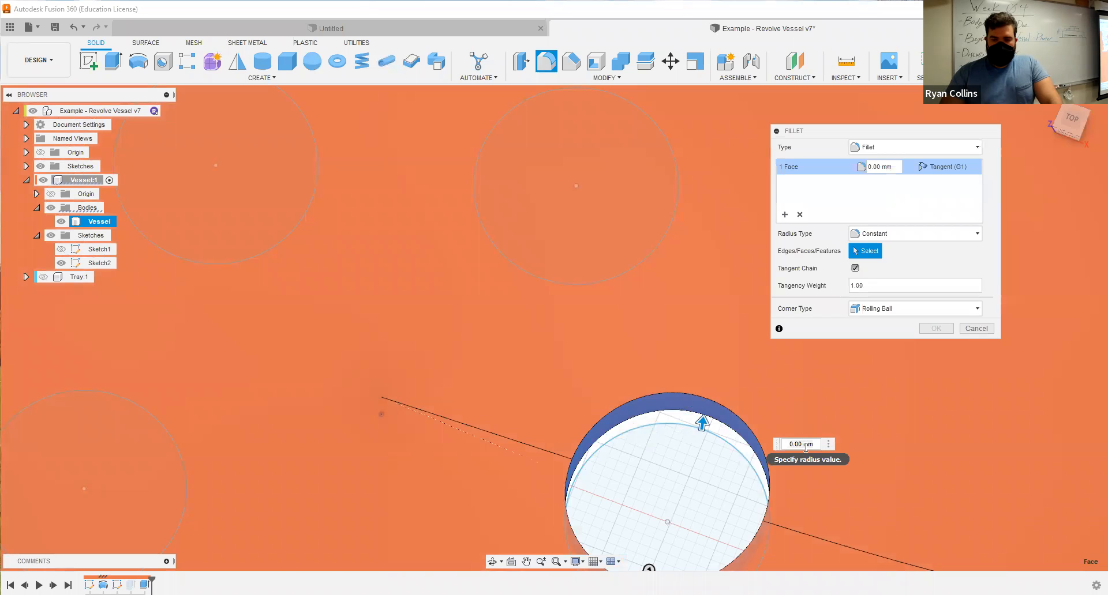
double_click(795, 444)
type("1")
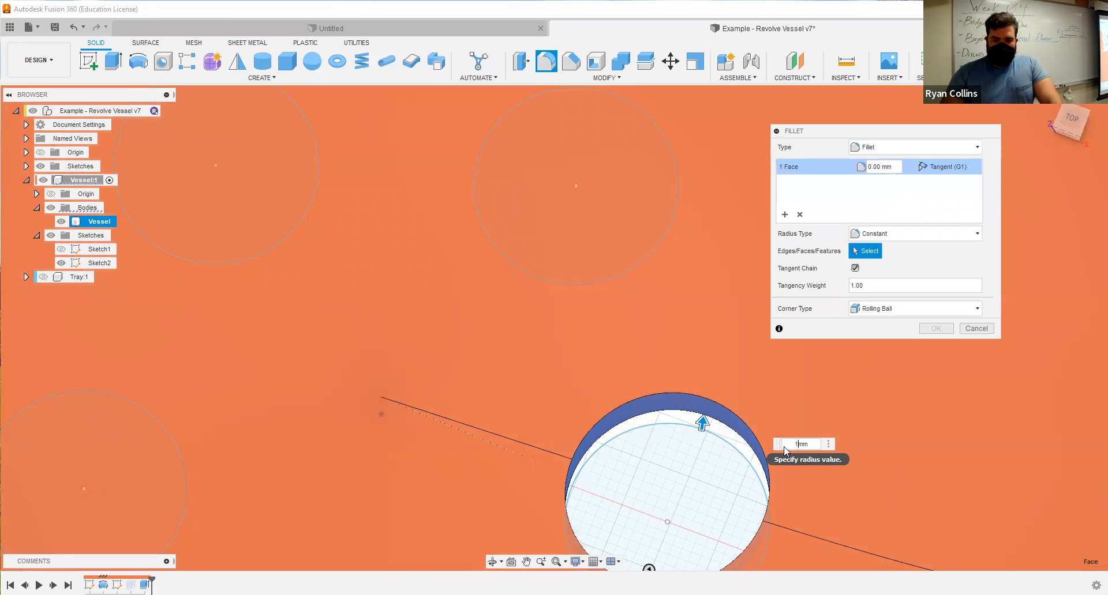
mouse_move(726, 452)
middle_mouse_down("shift")
mouse_move(718, 433)
mouse_move(725, 448)
middle_mouse_up("shift")
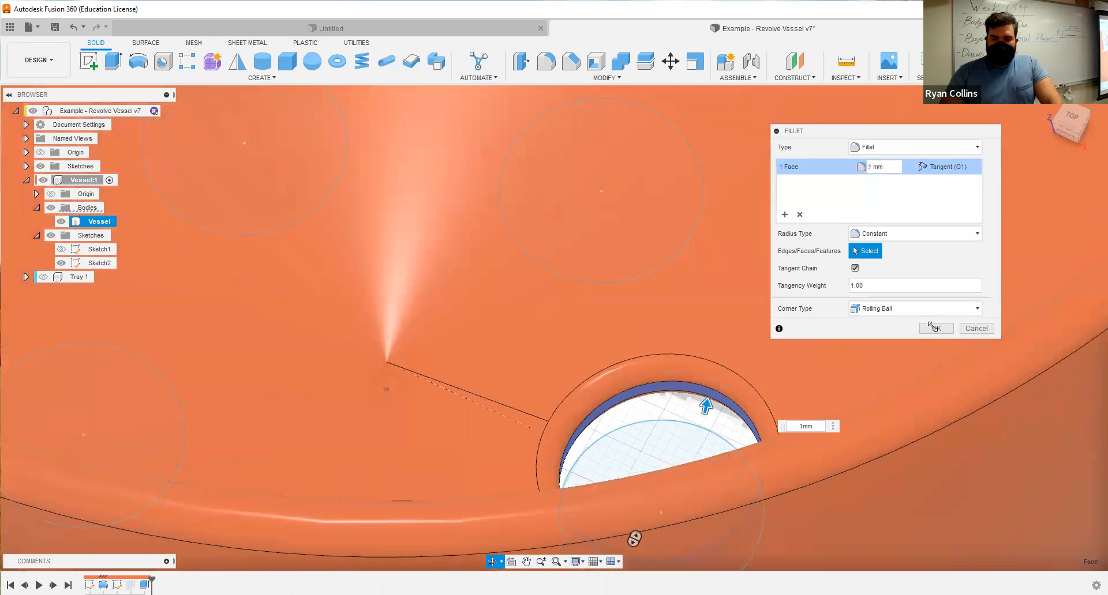
left_click(936, 331)
scroll(662, 413, "down", 3)
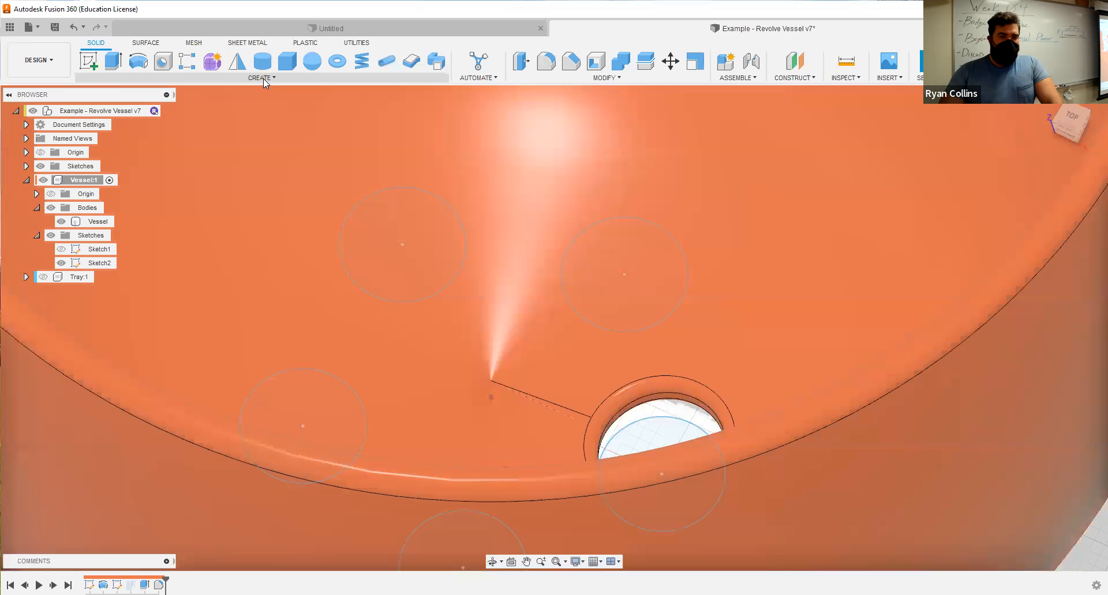
Start a circular pattern with Features as the object type and select the fillet of the drainage hole.
left_click(263, 78)
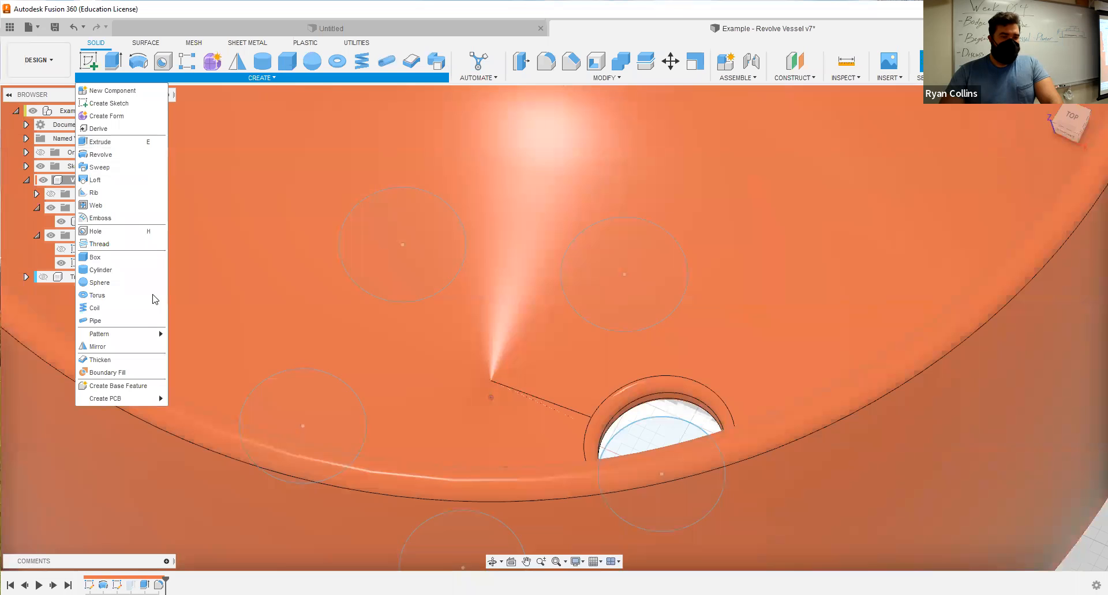
mouse_move(128, 338)
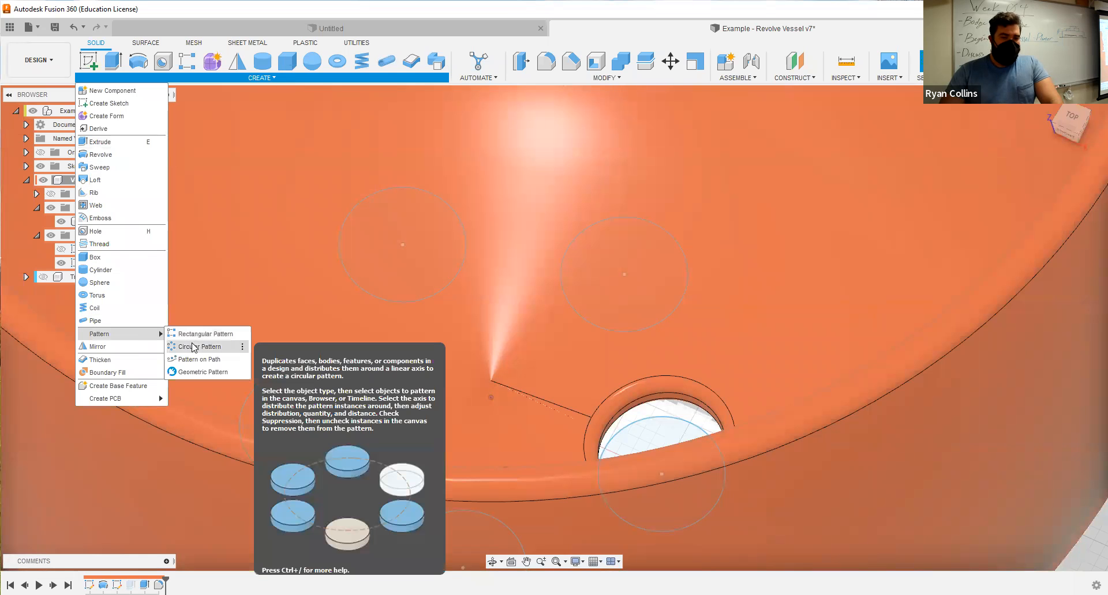
left_click(192, 347)
scroll(730, 292, "down", 3)
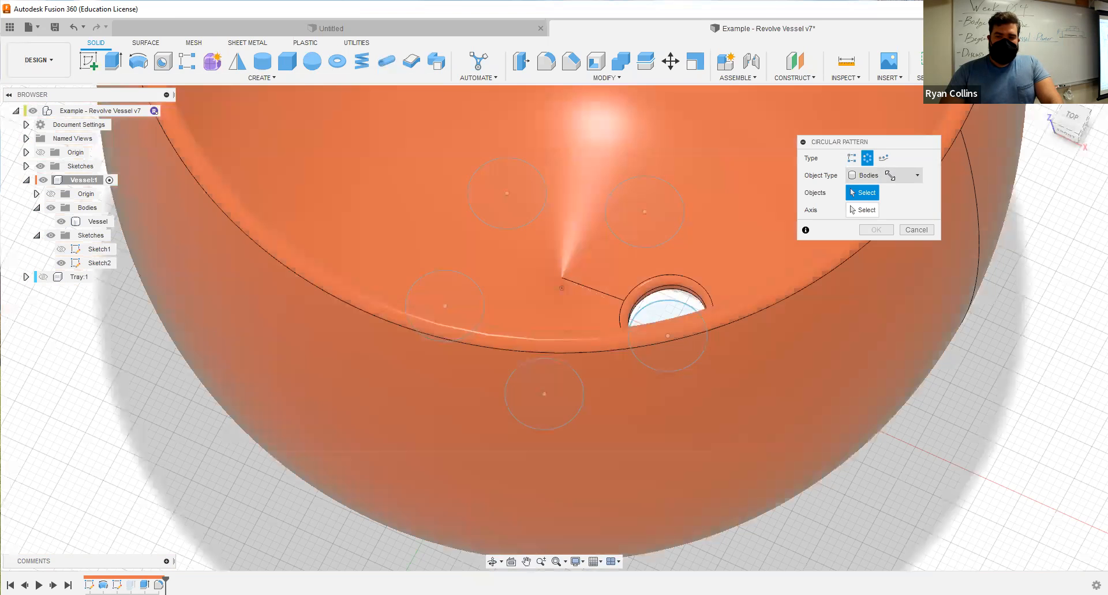
left_click(891, 176)
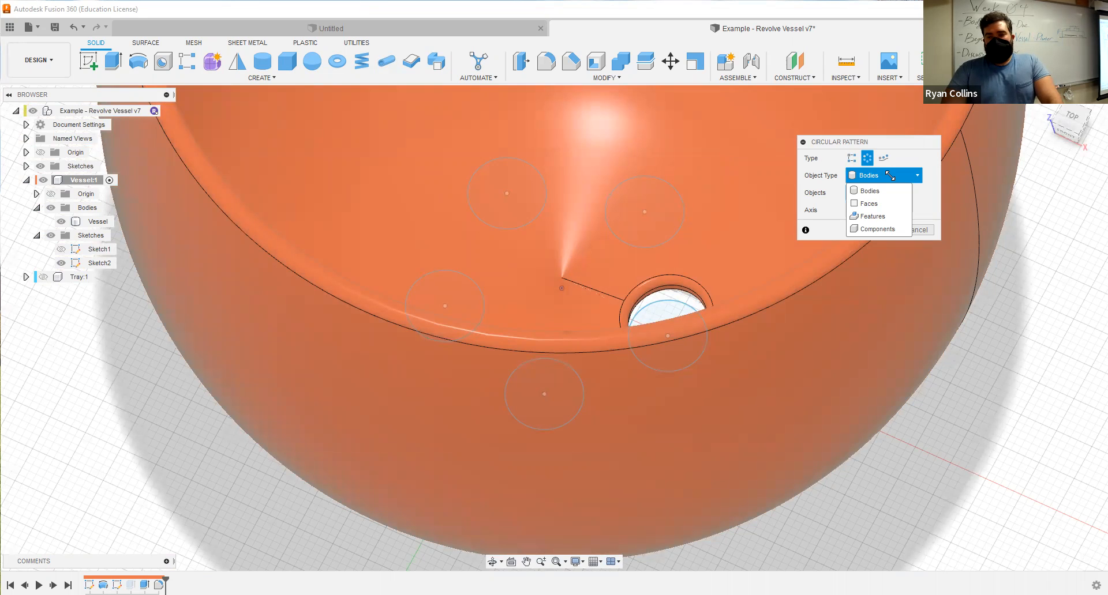
left_click(880, 217)
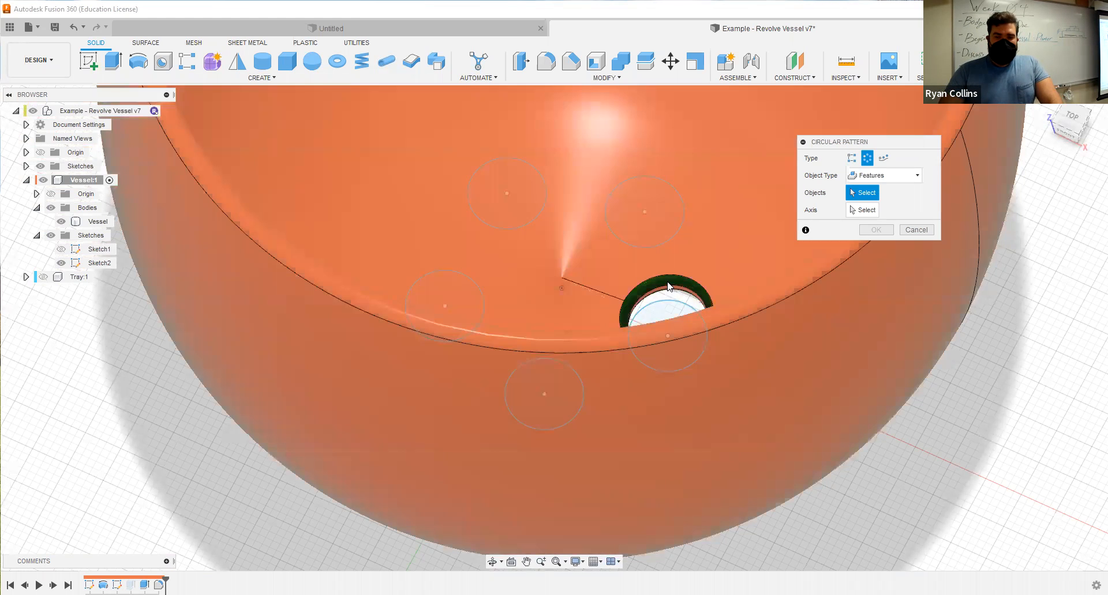
left_click(669, 287)
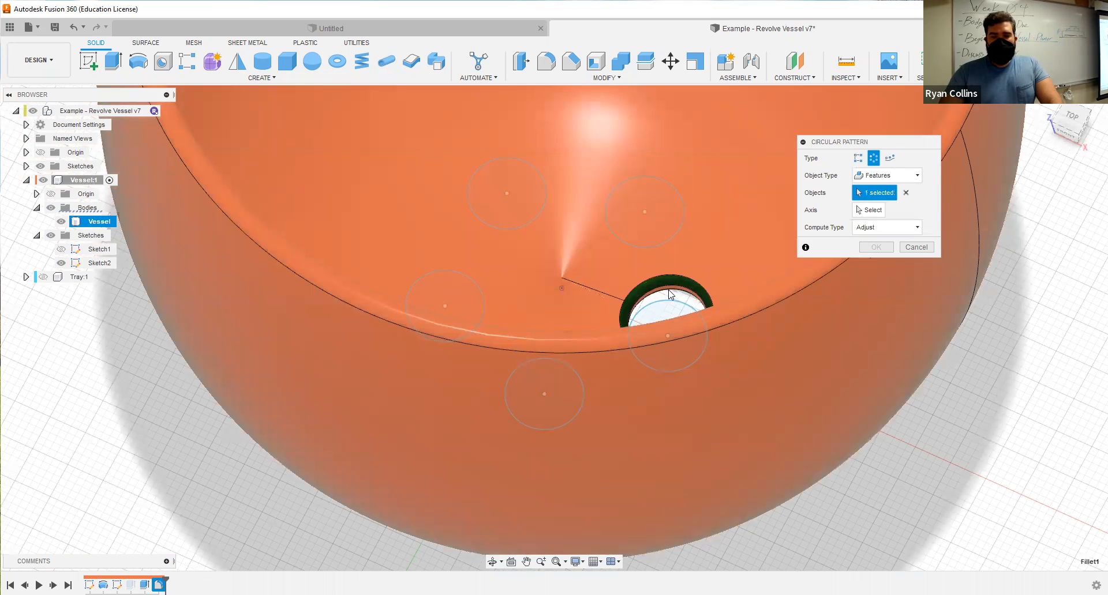
Use the vertical axis through the base's centre for the circular pattern and complete it with a full distribution and quantity 3.
middle_click_drag(667, 255, 658, 158, "shift")
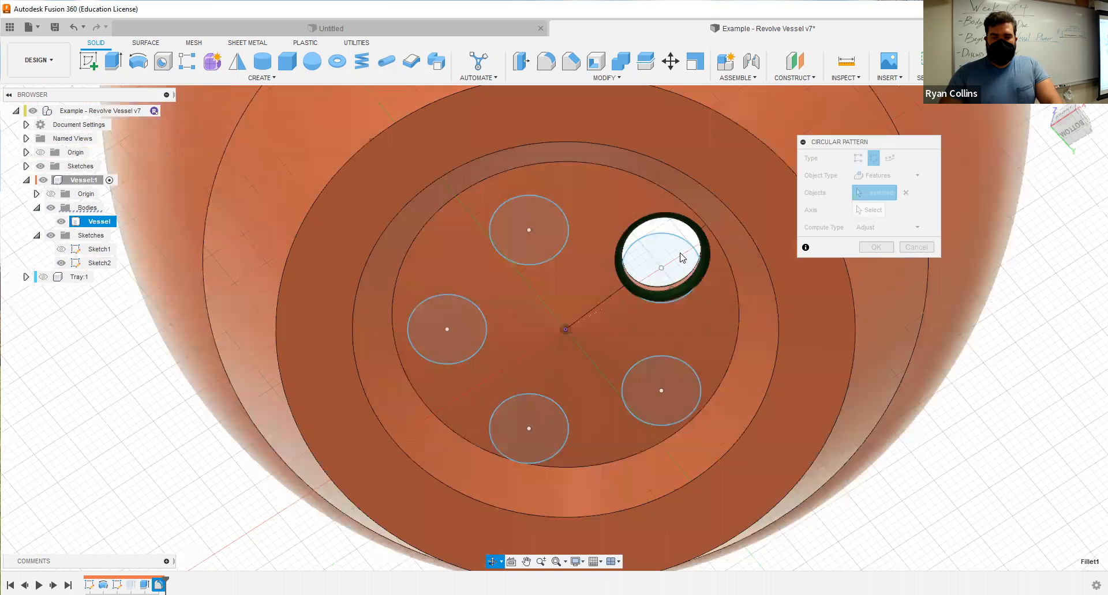
scroll(660, 357, "up", 5)
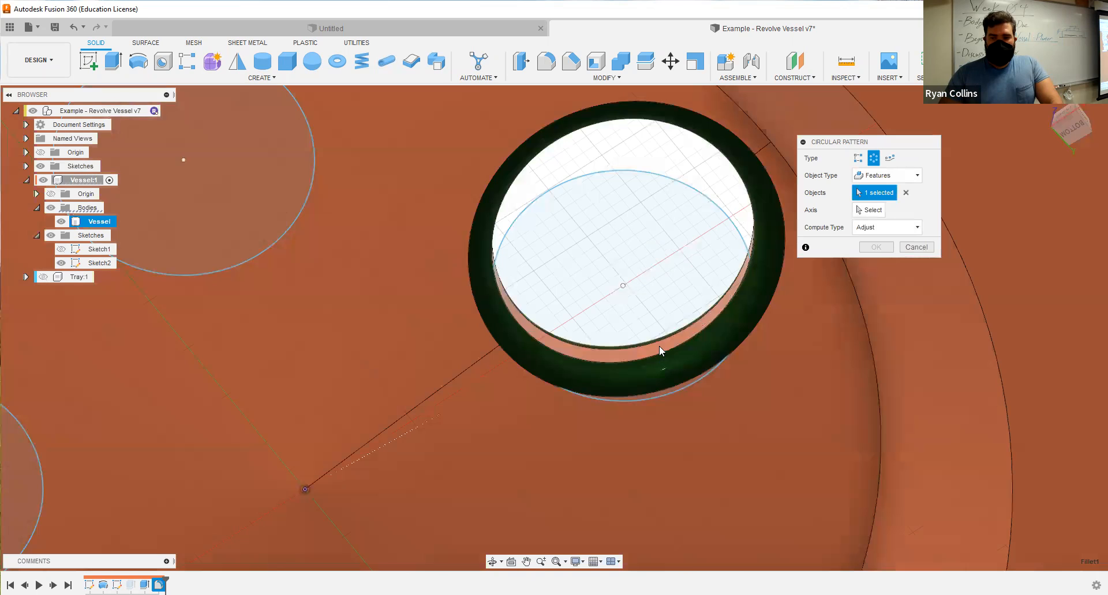
left_click(879, 211)
left_click(307, 465)
scroll(478, 300, "down", 3)
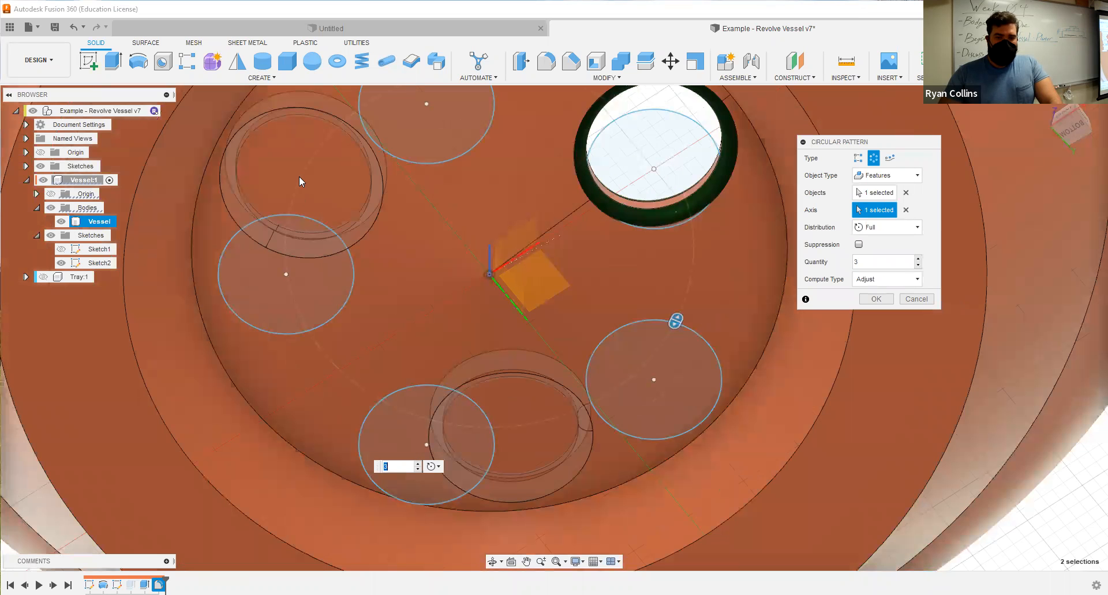
left_click(877, 302)
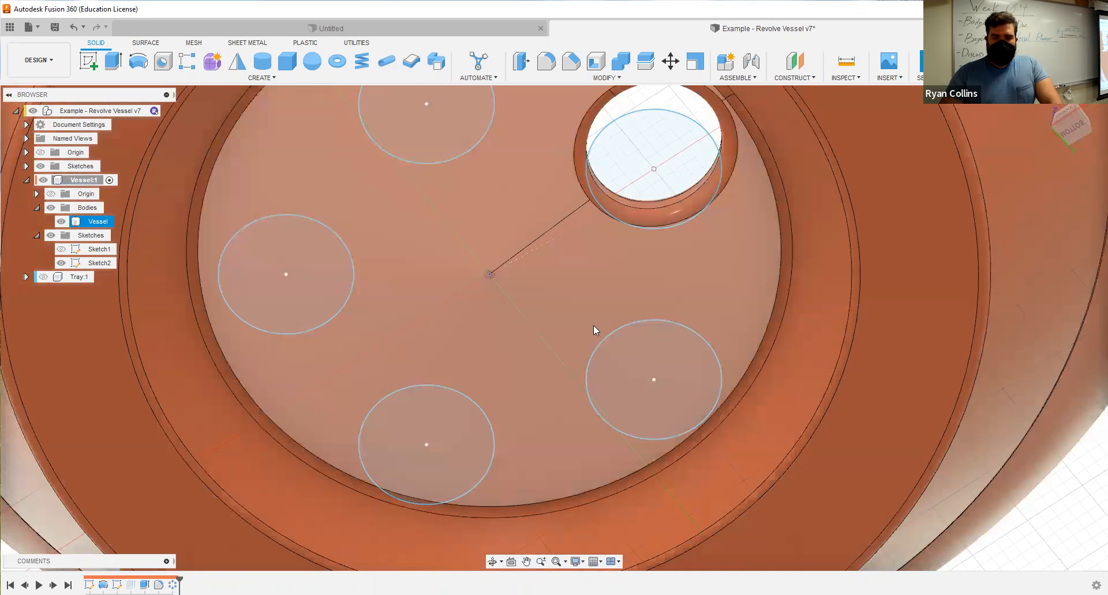
scroll(593, 324, "down", 4)
middle_click_drag(537, 304, 538, 295, "shift")
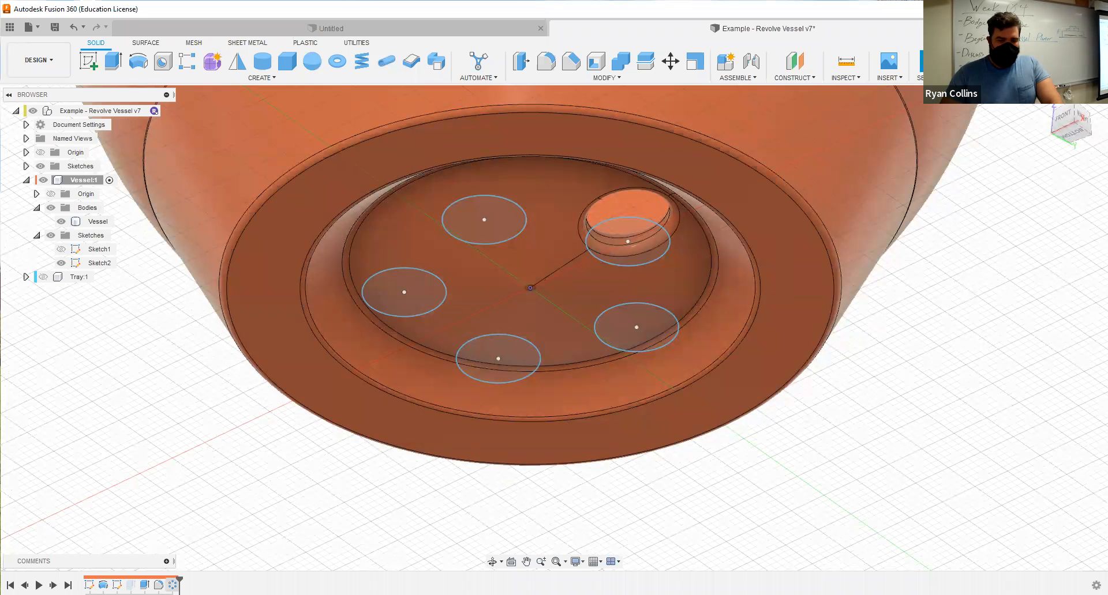
Reopen the circular pattern for editing and clear both its axis and its selected fillet feature.
right_click(172, 584)
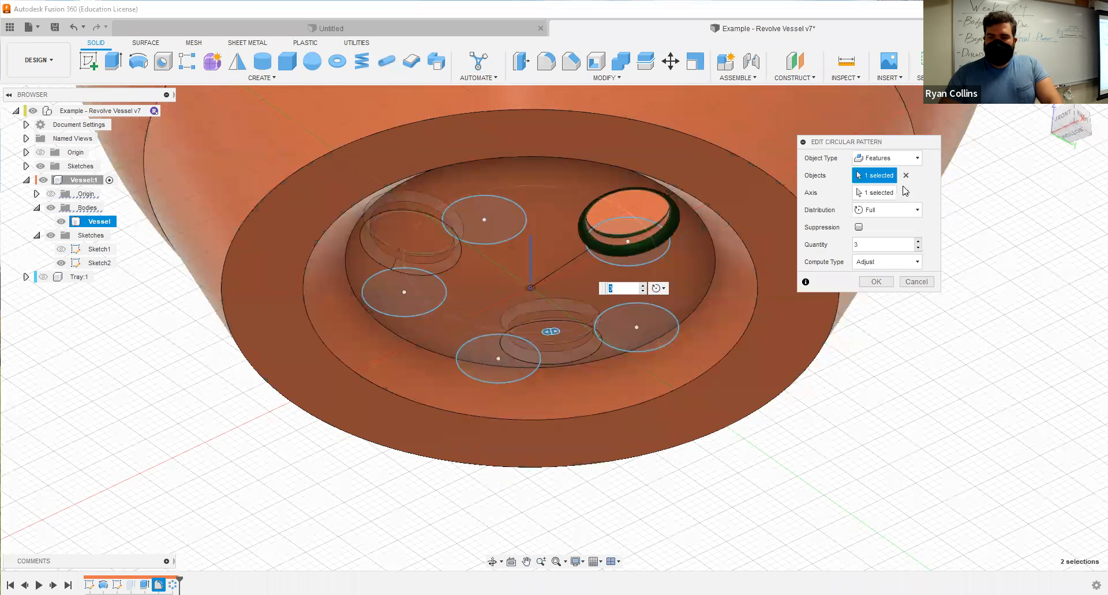
left_click(906, 193)
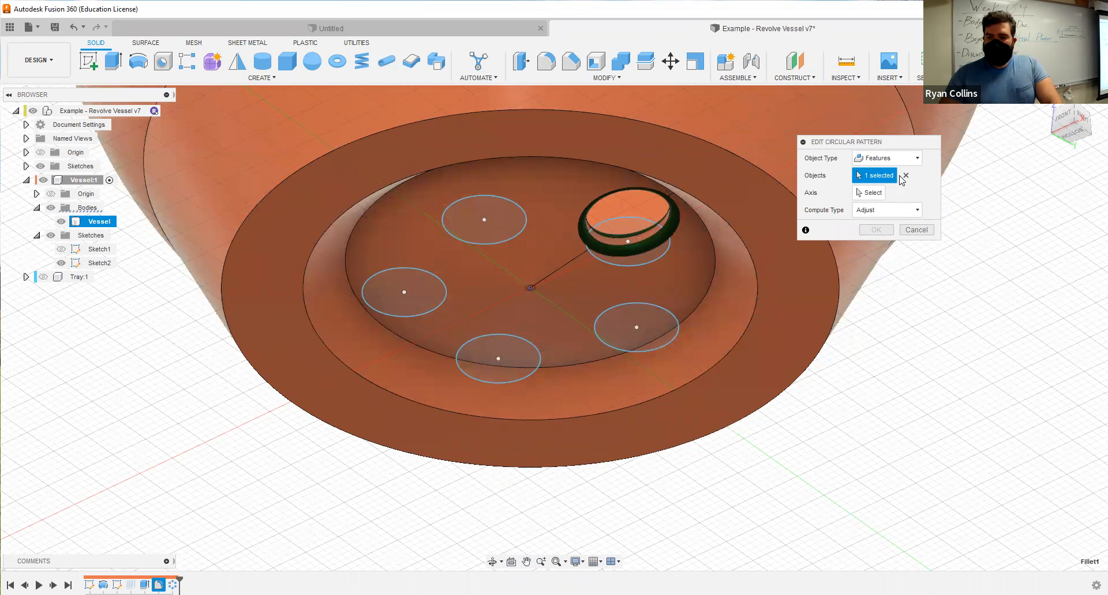
scroll(663, 247, "down", 3)
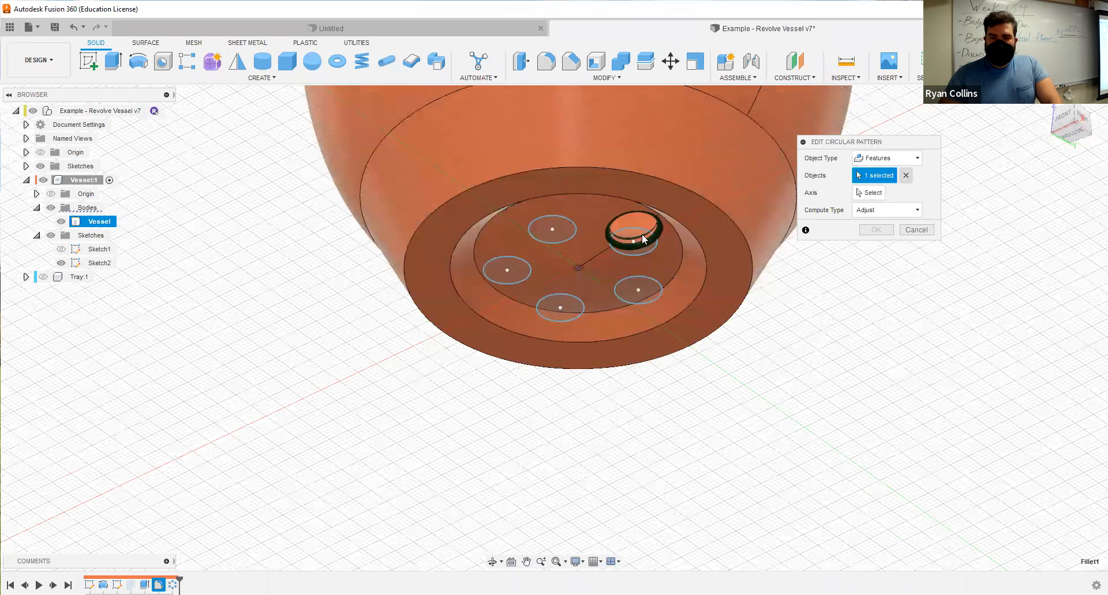
left_click(652, 227)
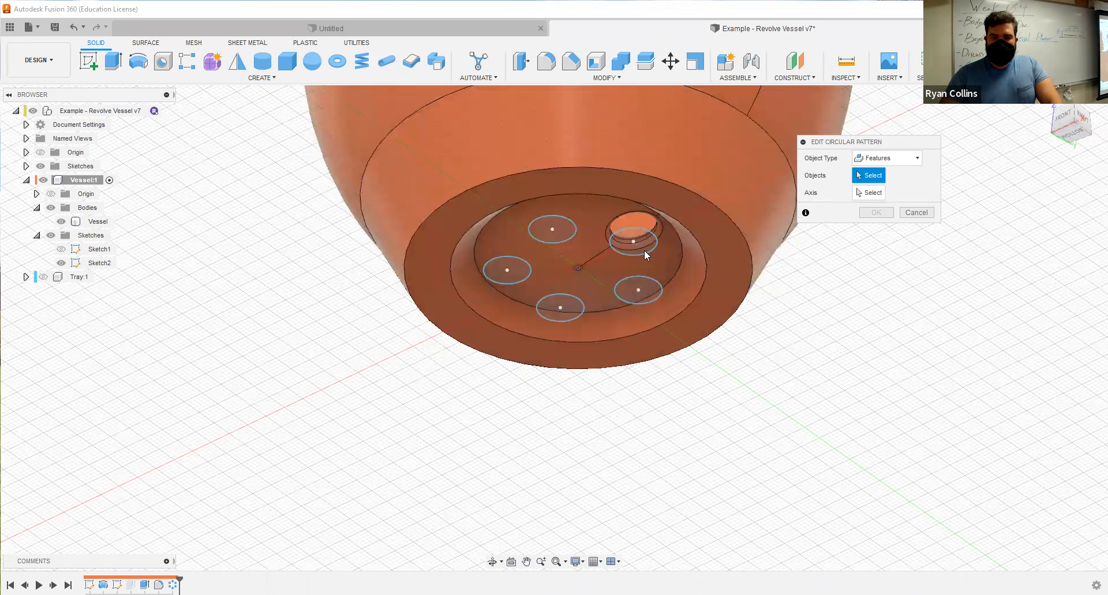
scroll(644, 250, "up", 5)
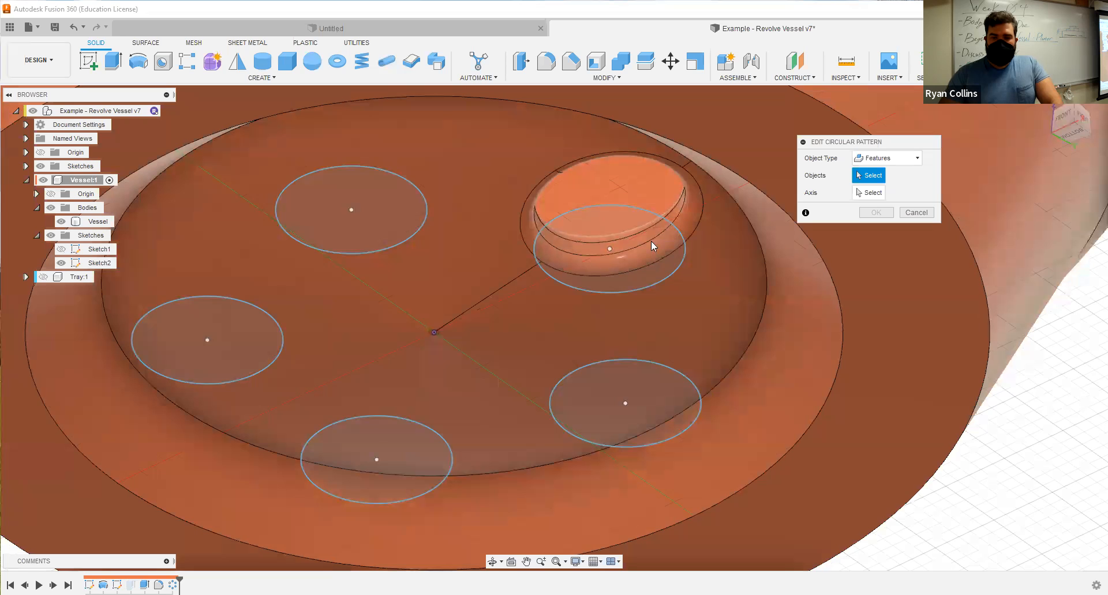
Change the pattern's object type to Faces and select only the drainage hole's inner wall and its two fillet faces.
left_click(900, 158)
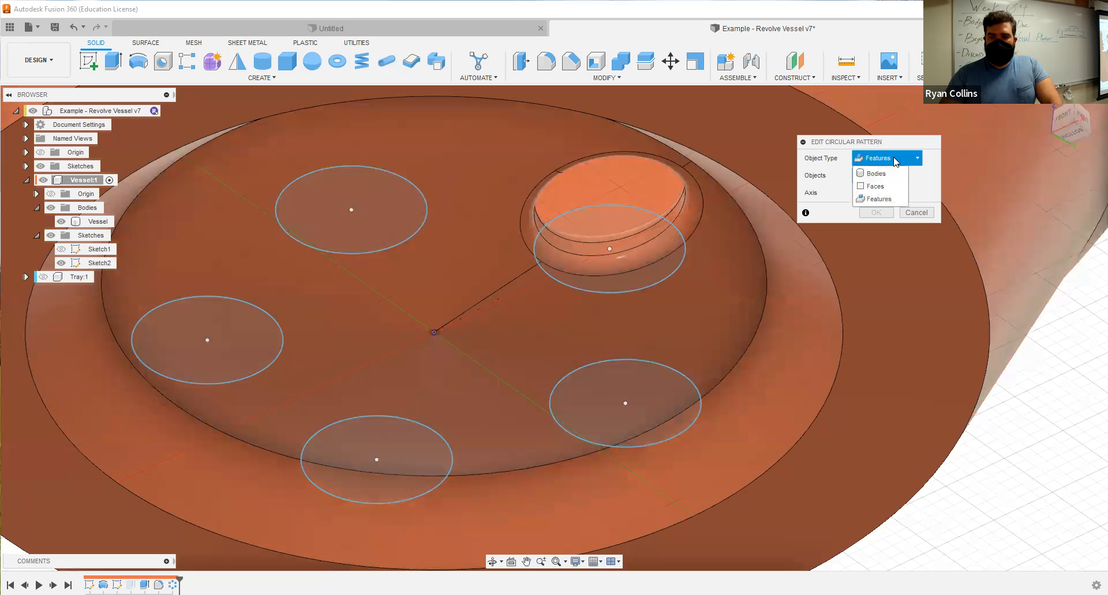
left_click(871, 186)
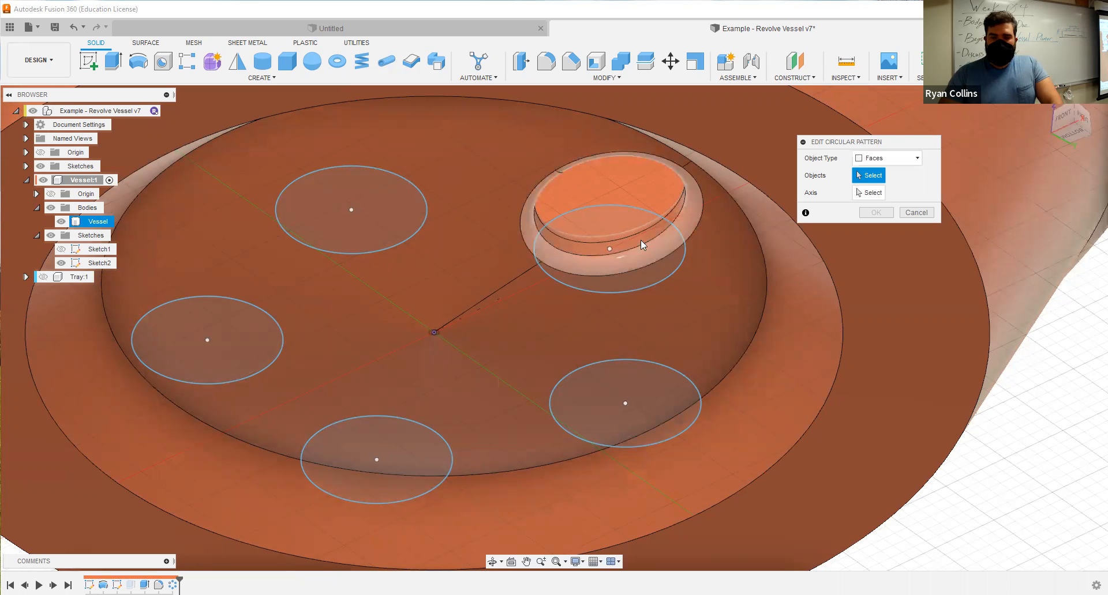
left_click(629, 226)
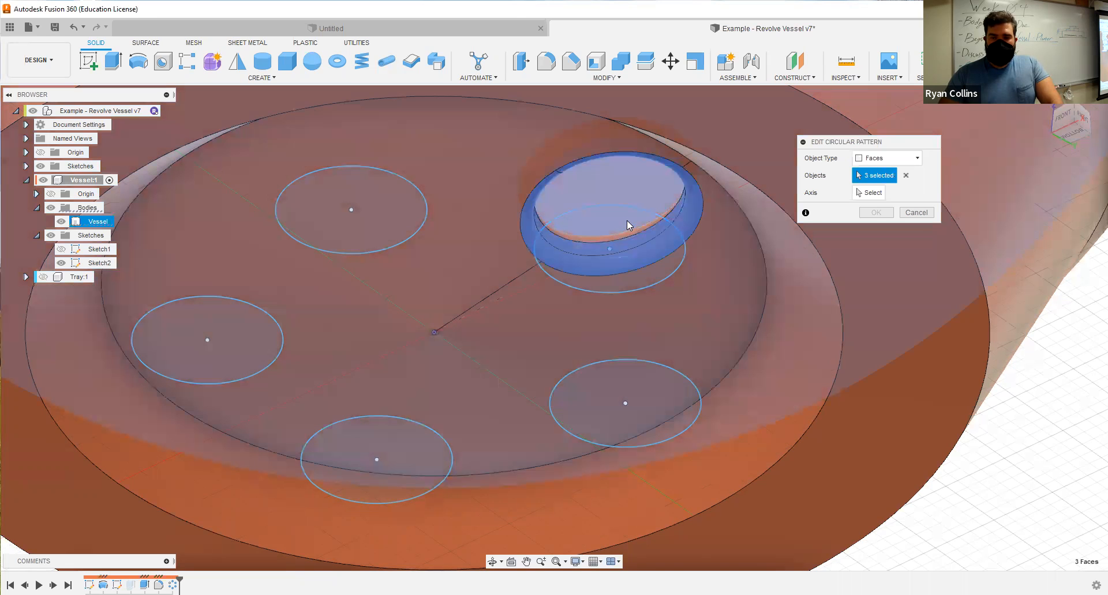
left_click(620, 229)
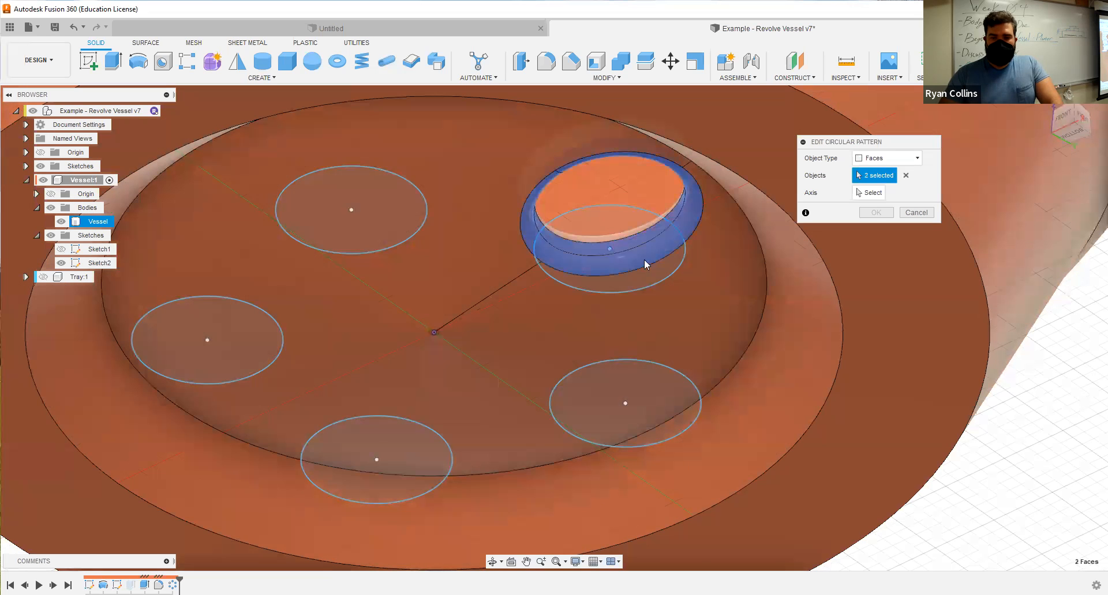
left_click(622, 282)
scroll(583, 322, "down", 3)
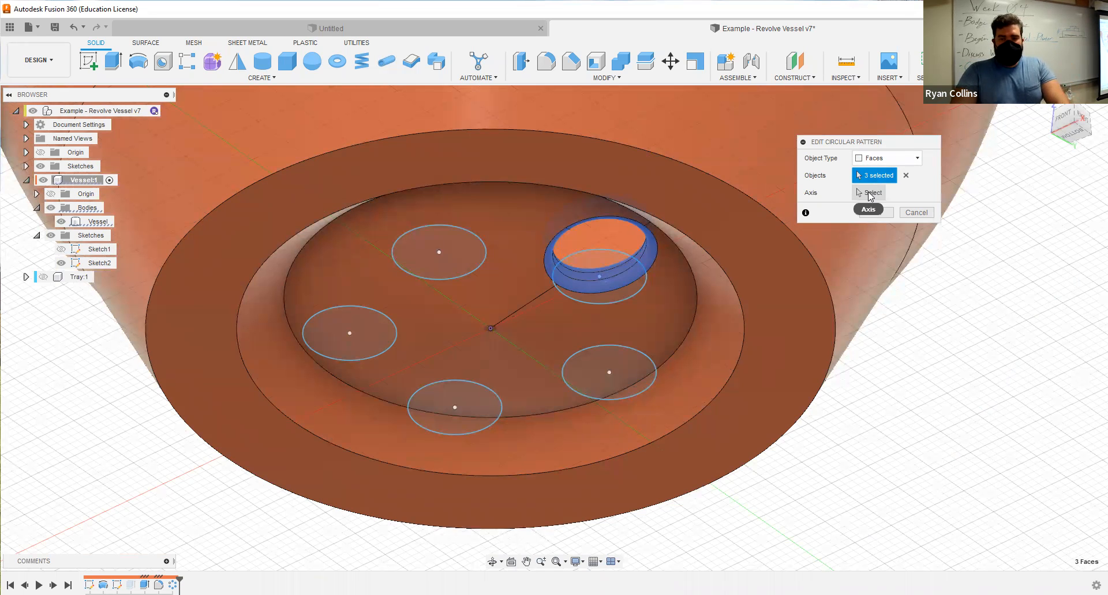
Set the vertical axis through the base's centre as the pattern axis and complete the face pattern with three instances.
left_click(870, 194)
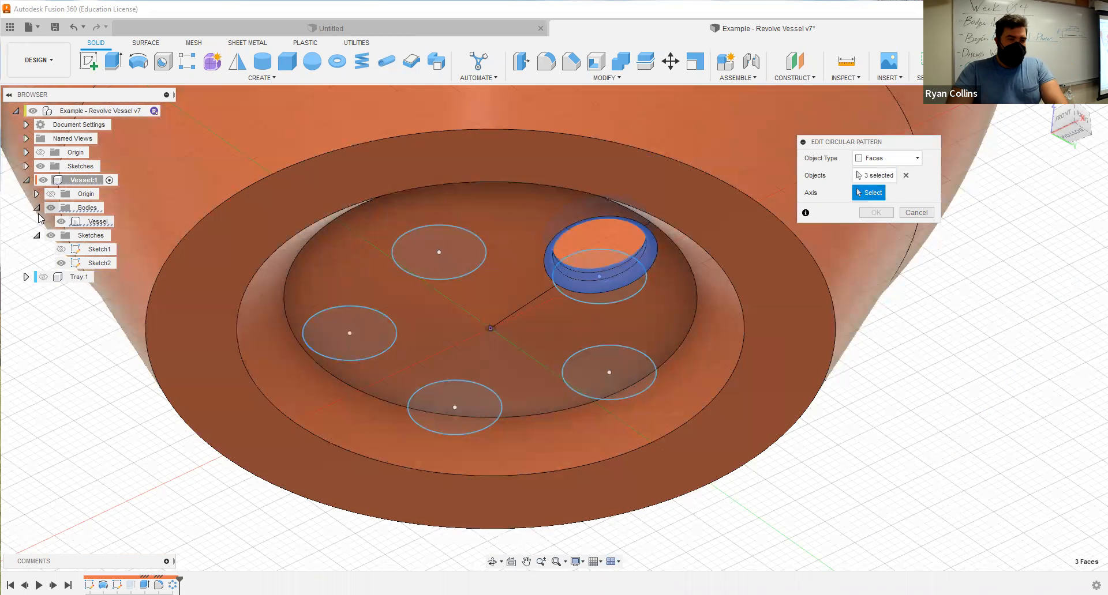
left_click(490, 306)
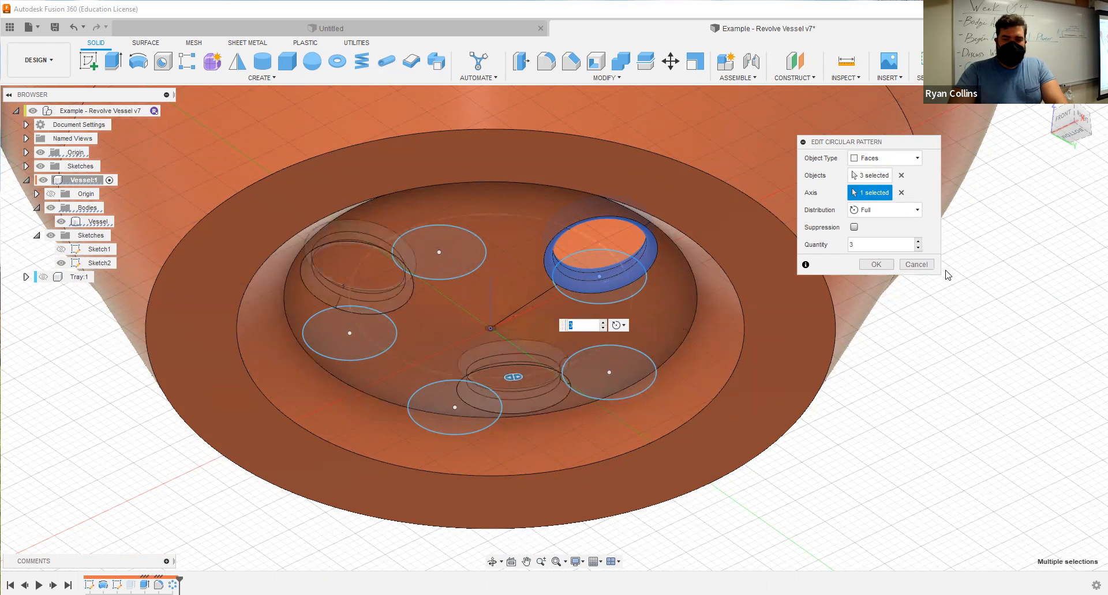
left_click(876, 265)
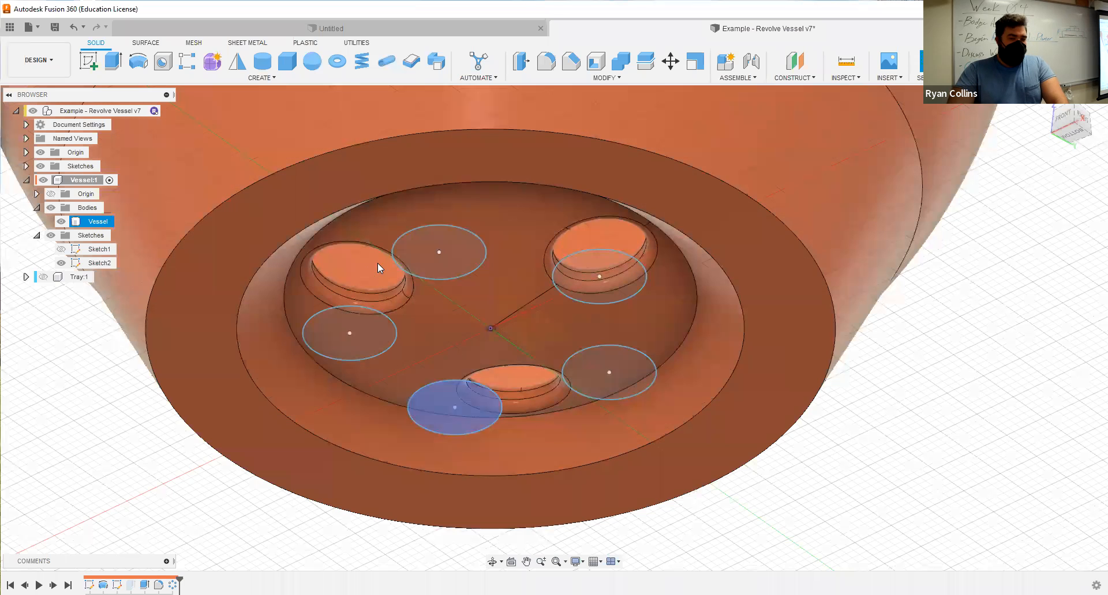
left_click(364, 284)
key("Escape")
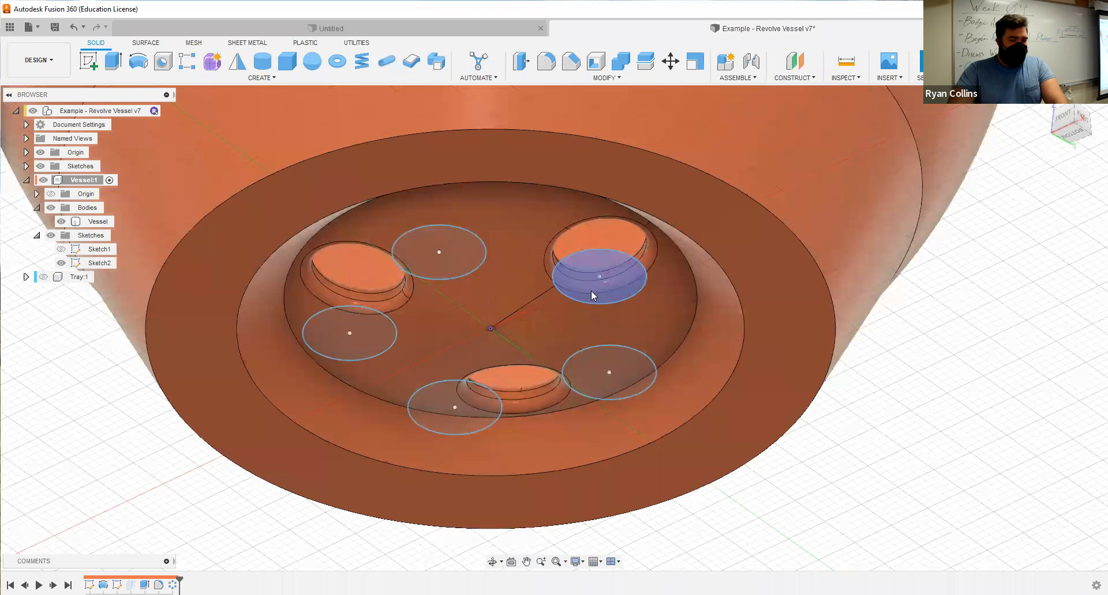
left_click(463, 390)
key("Escape")
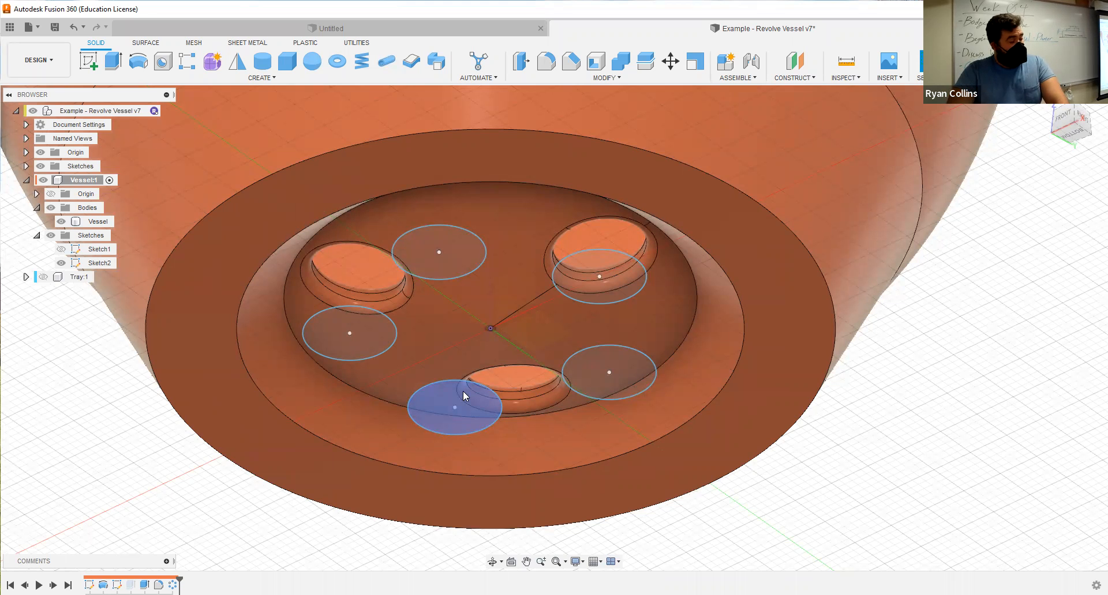
left_click(650, 407)
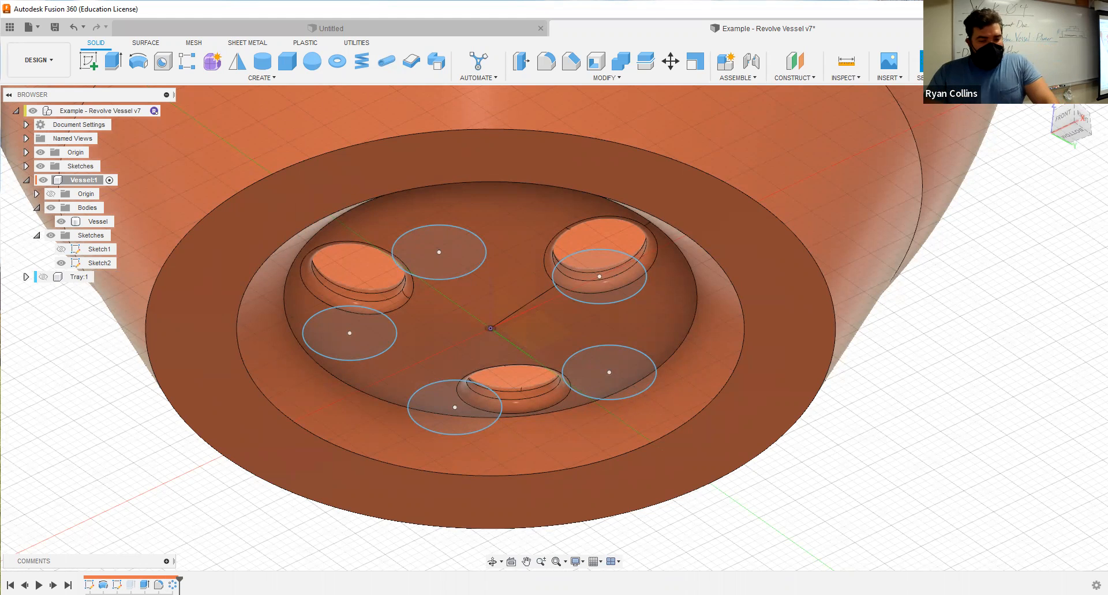
scroll(415, 503, "down", 2)
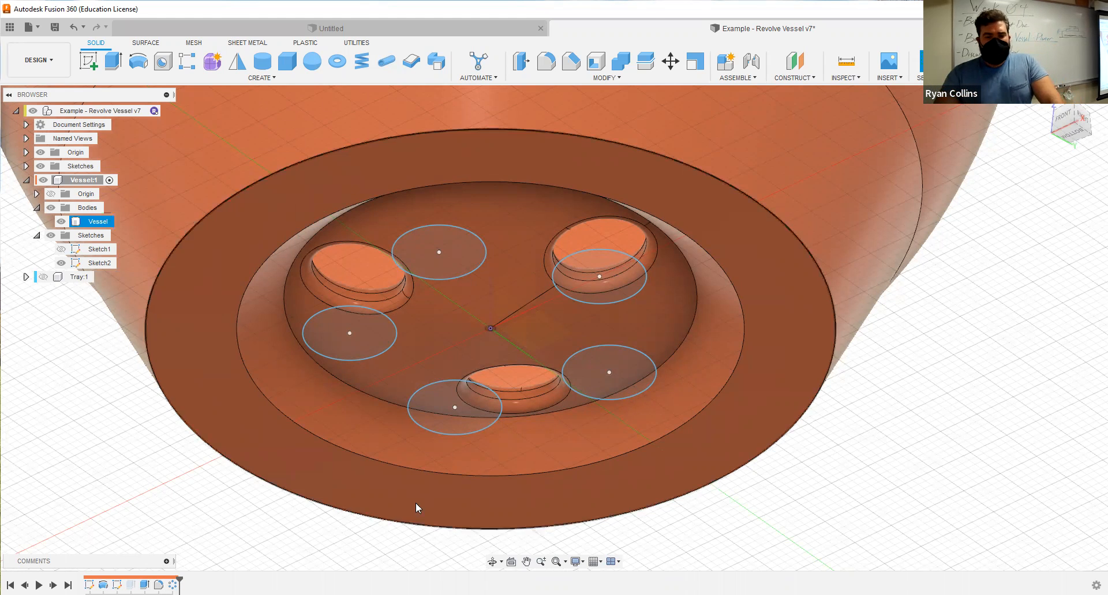
scroll(519, 401, "down", 3)
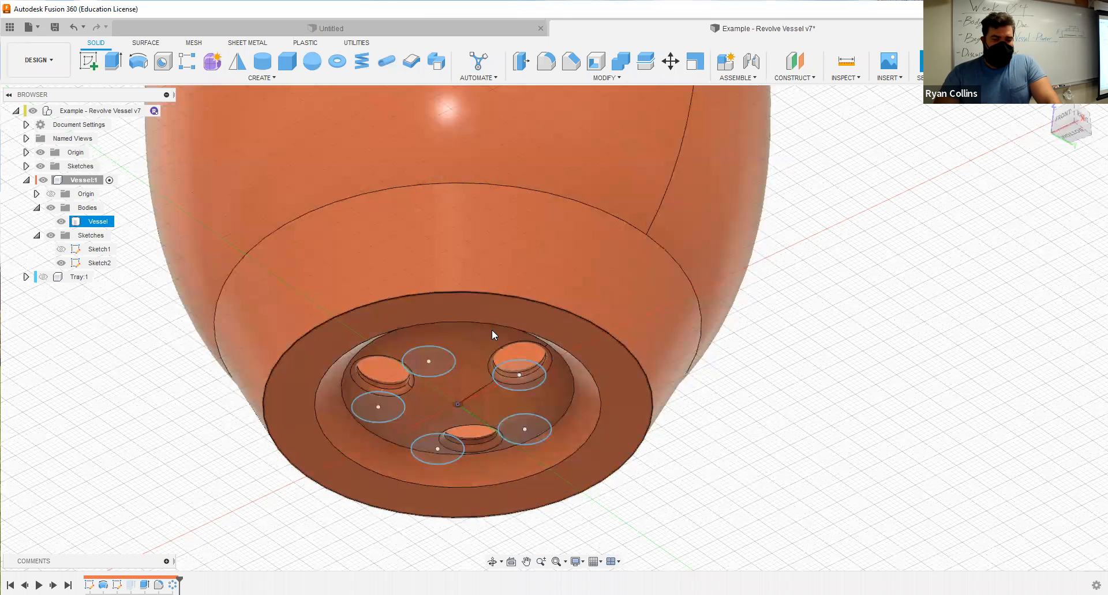
left_click(421, 372)
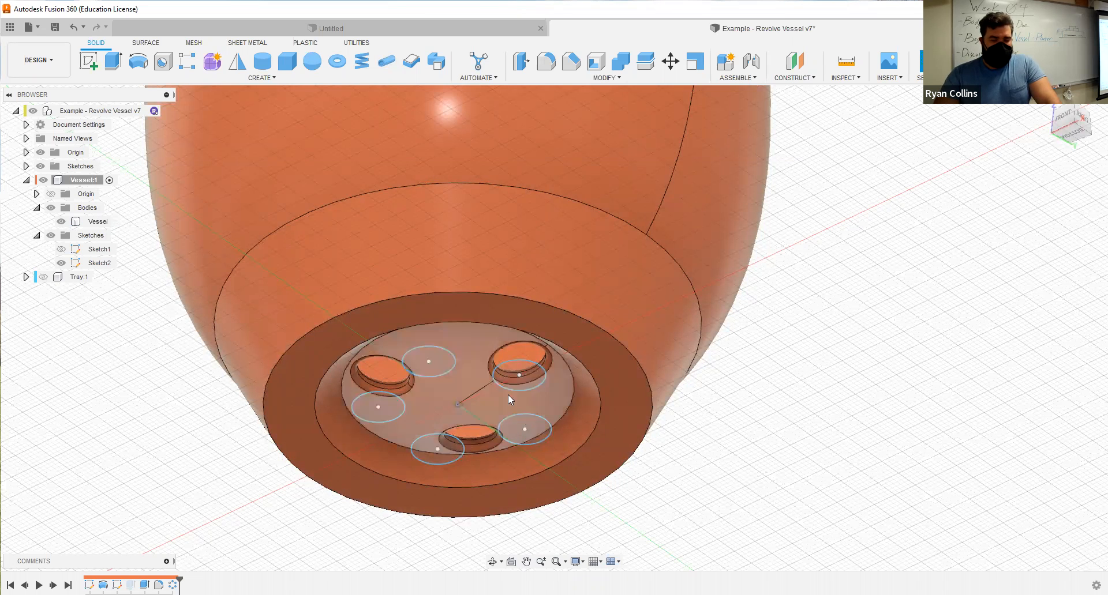
Sketch a 10 mm diameter circle centred on the origin, on the vertical origin plane facing the Right view, and finish the sketch.
left_click(1083, 116)
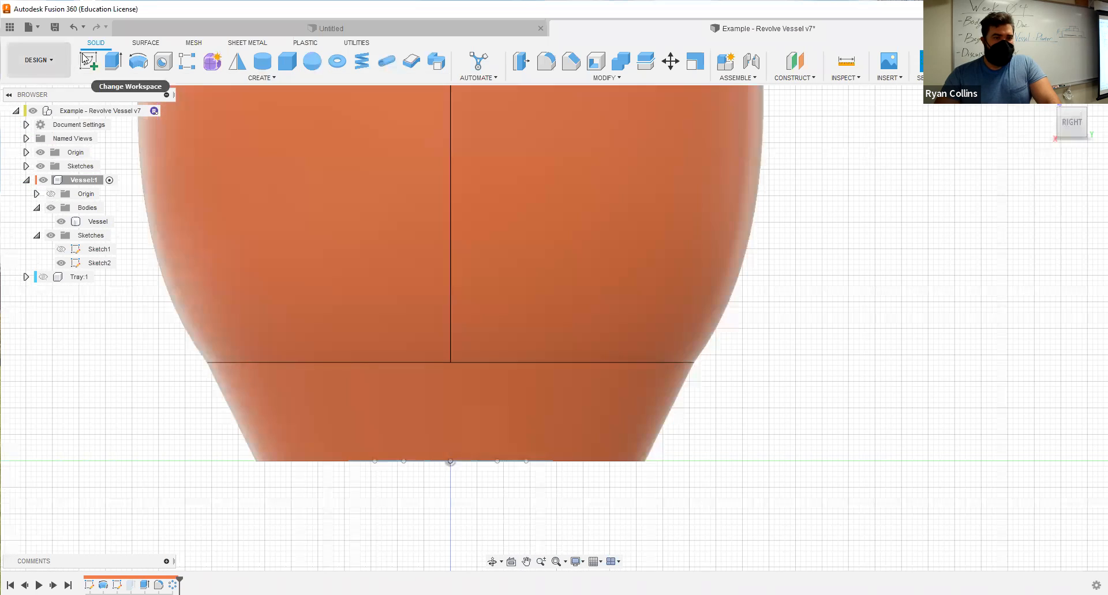
left_click(89, 61)
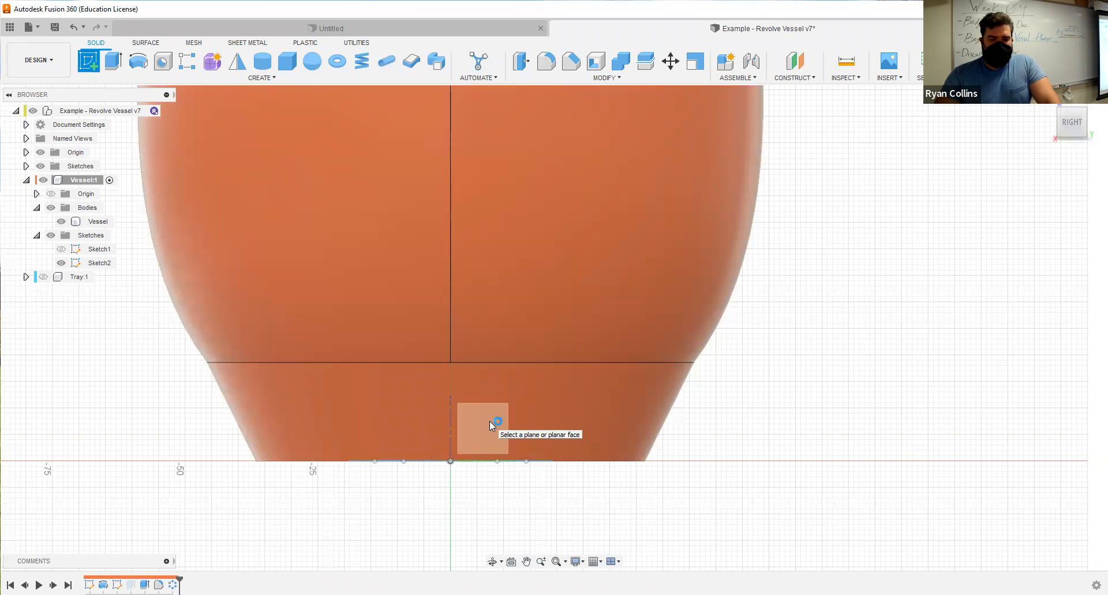
left_click(490, 422)
left_click(138, 61)
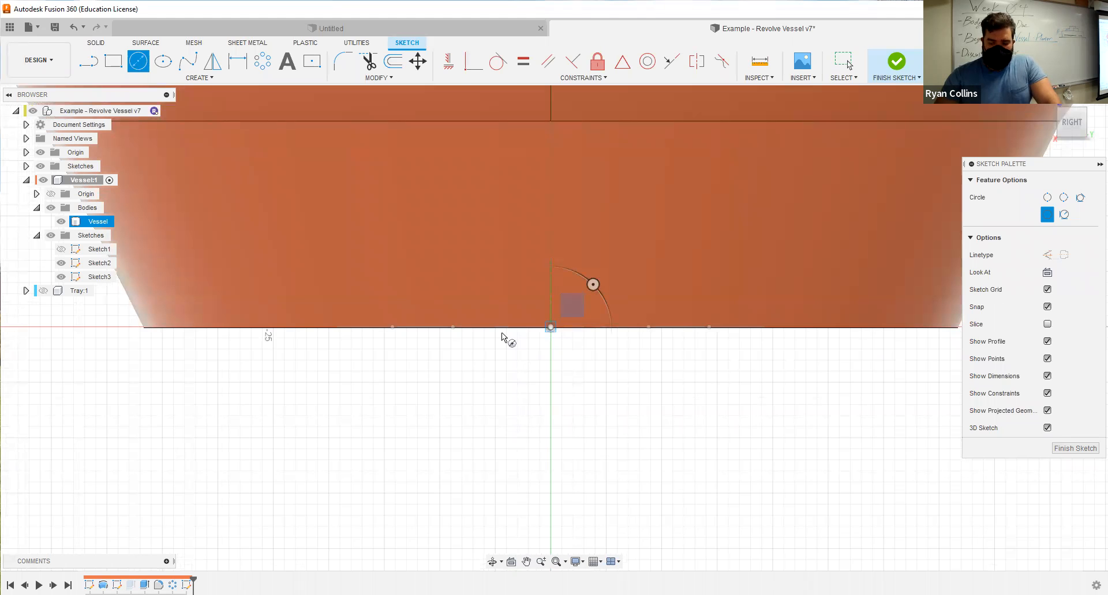
type("10")
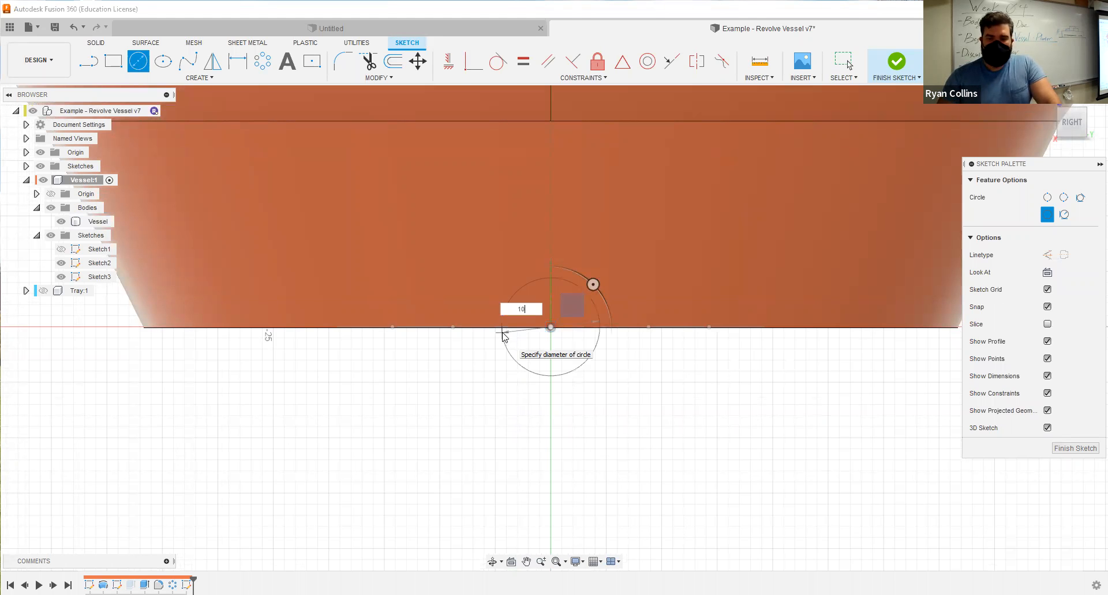
key("Return")
left_click(893, 64)
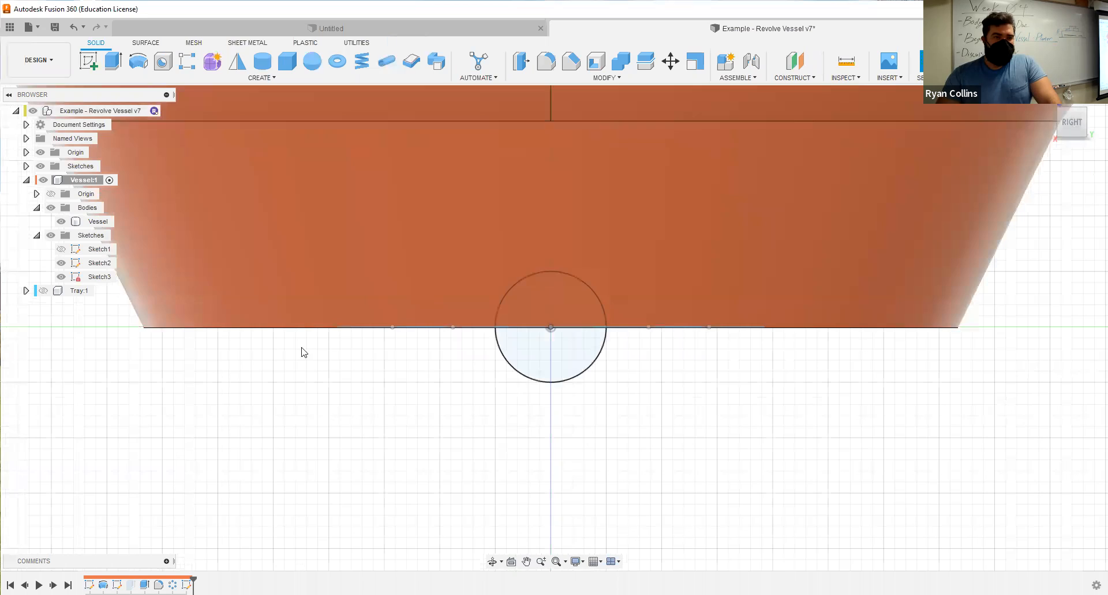
Reopen the side circle's sketch, set the circle's diameter to 5 mm and finish the sketch.
scroll(502, 406, "down", 3)
mouse_move(505, 435)
middle_mouse_down("shift")
mouse_move(521, 398)
mouse_move(525, 427)
mouse_move(507, 442)
middle_mouse_up("shift")
scroll(512, 432, "down", 3)
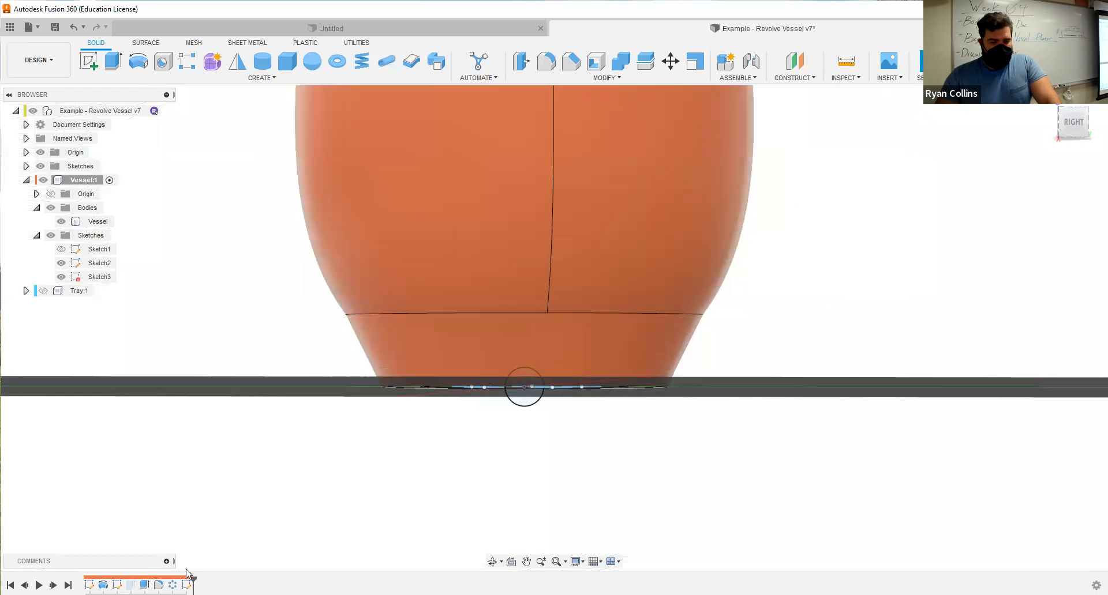
right_click(186, 585)
left_click(226, 471)
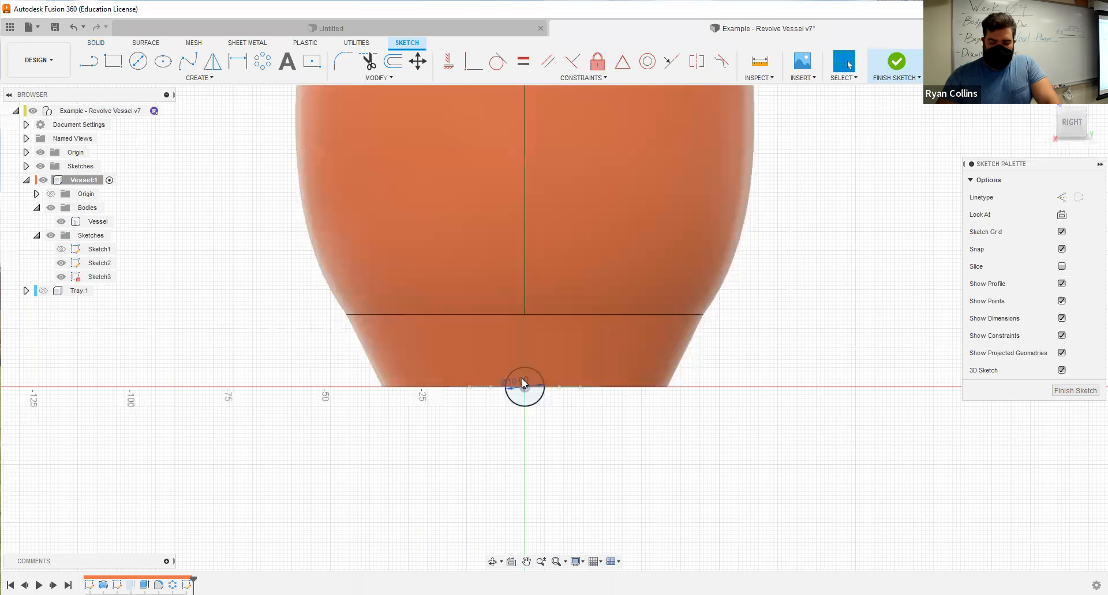
double_click(523, 383)
type("5")
key("Return")
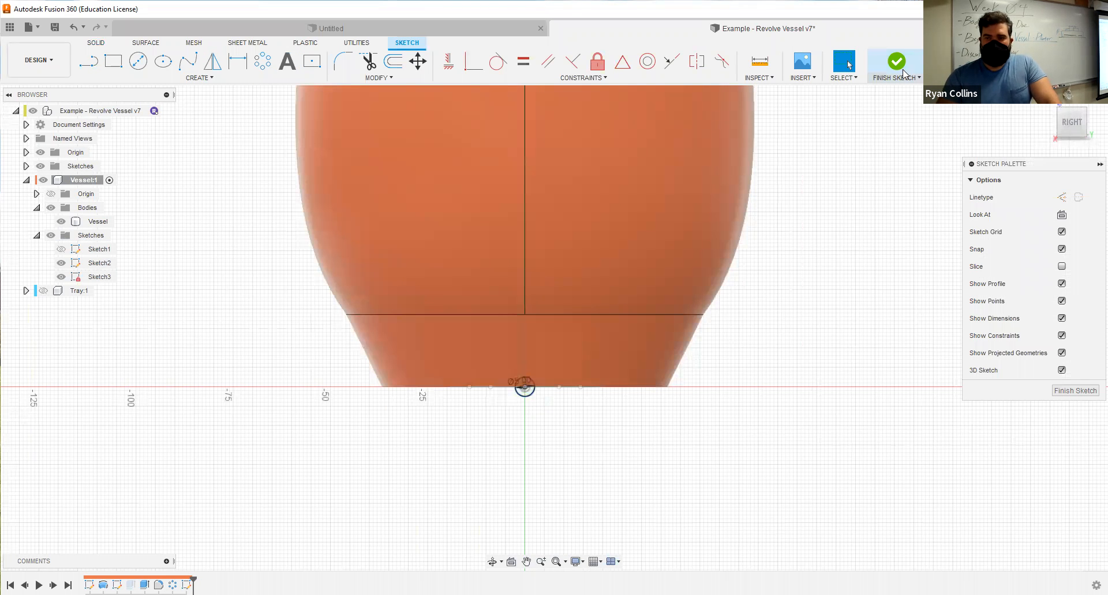
Start extruding the 5 mm circle and try ending it at the vessel's sloped foot face, then clear that target.
left_click(113, 64)
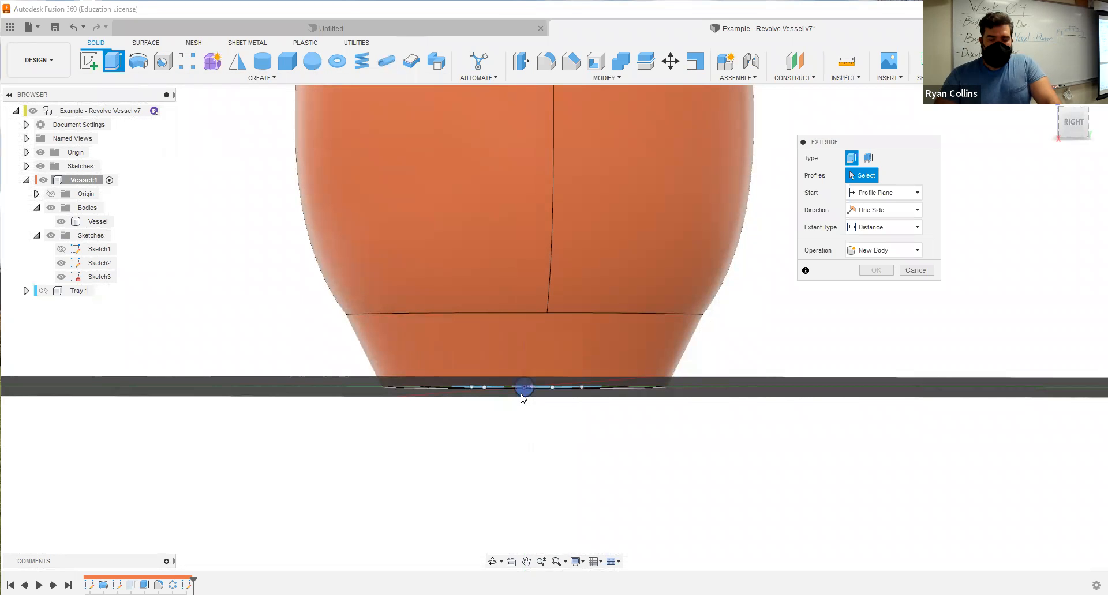
left_click(879, 228)
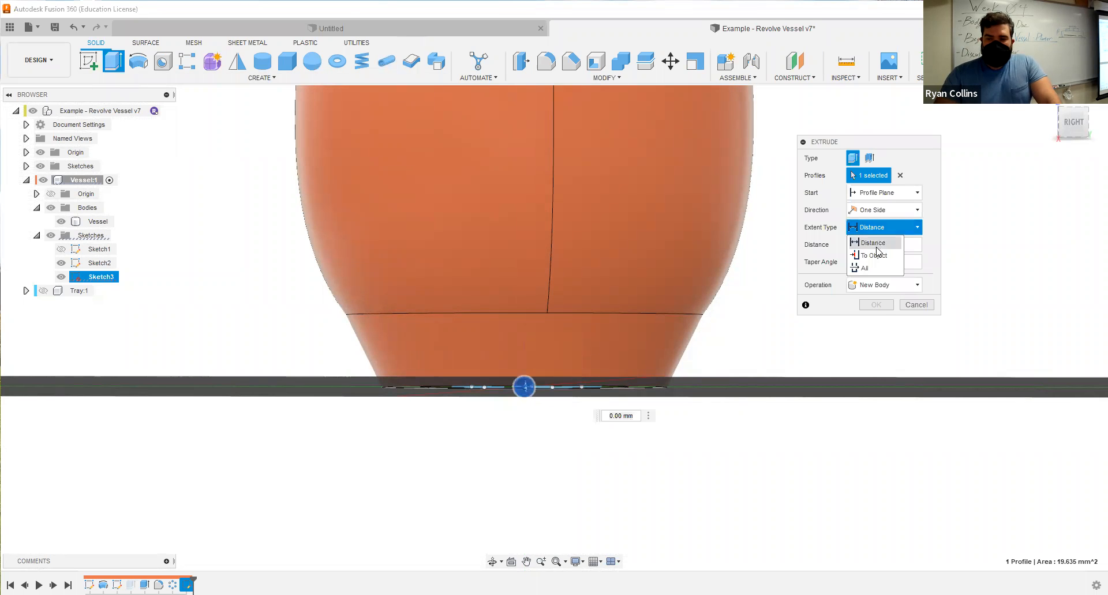
left_click(606, 370)
middle_click_drag(585, 423, 626, 424, "shift")
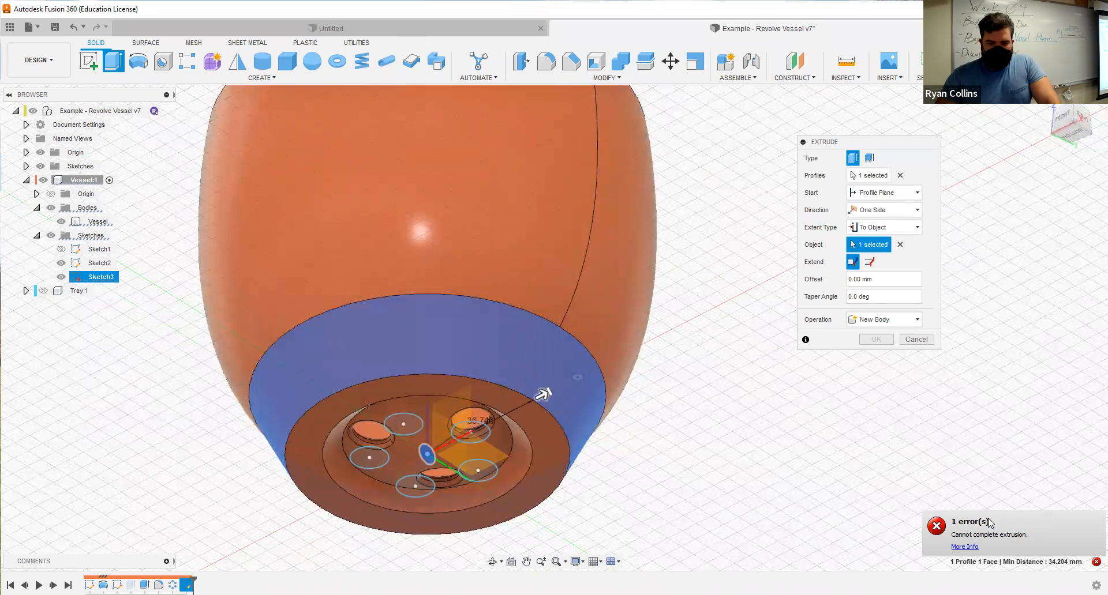
left_click(899, 245)
Switch the extrusion's extent type to Distance and cut the circle 59 mm through the vessel's foot.
left_click(909, 232)
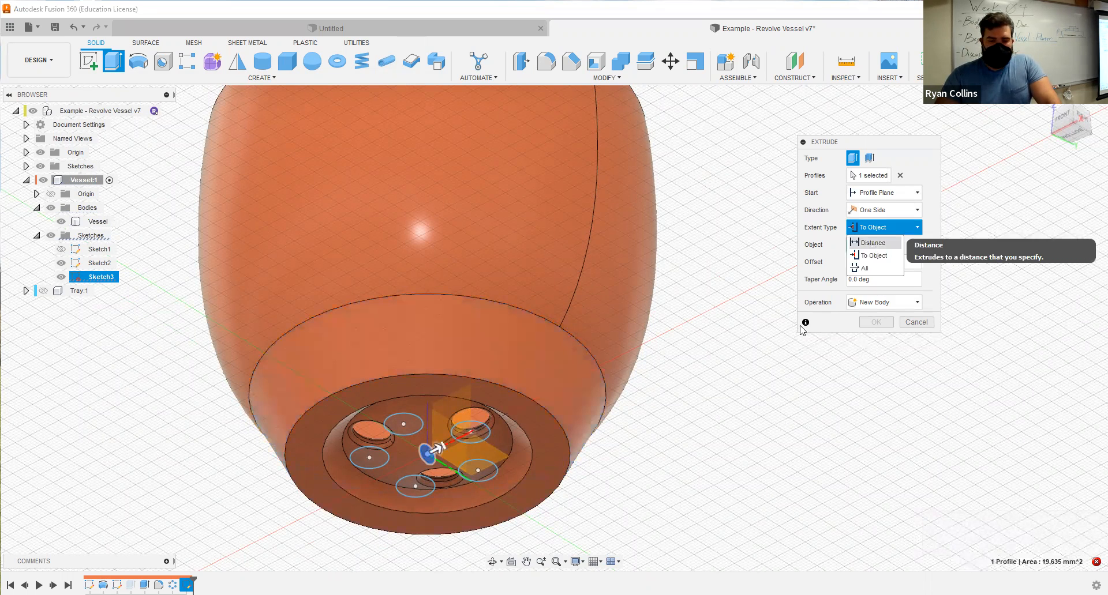
left_click(872, 243)
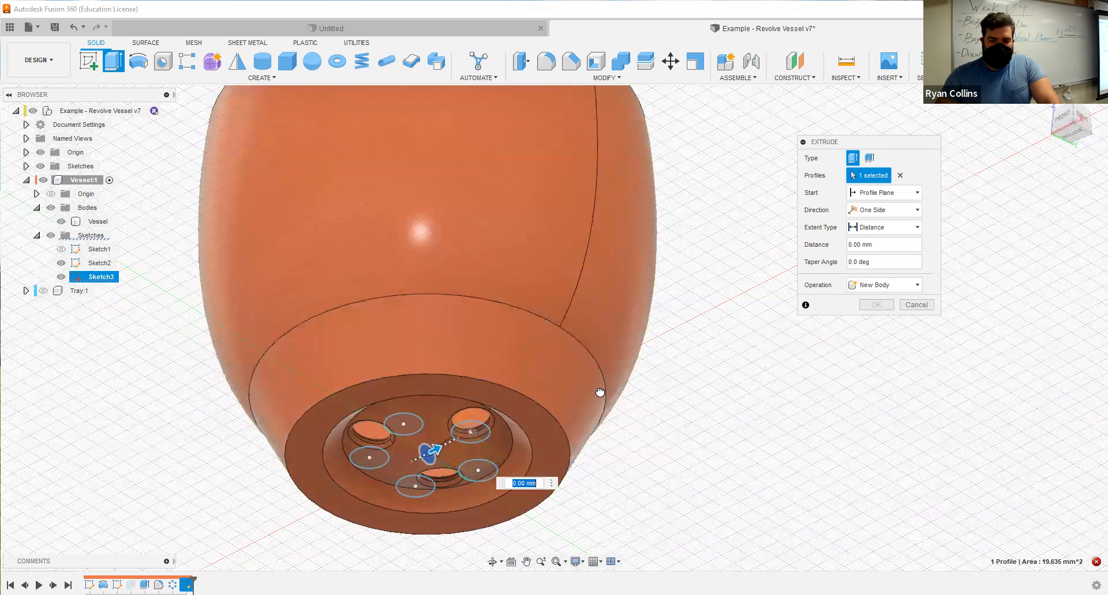
type("59")
key("Return")
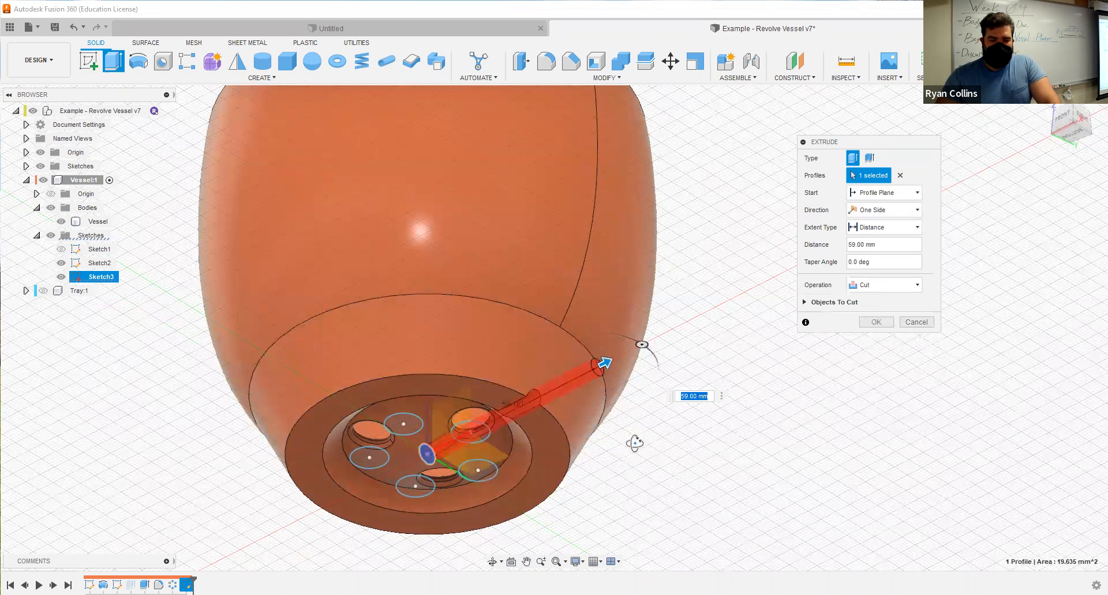
middle_click_drag(635, 443, 638, 448, "shift")
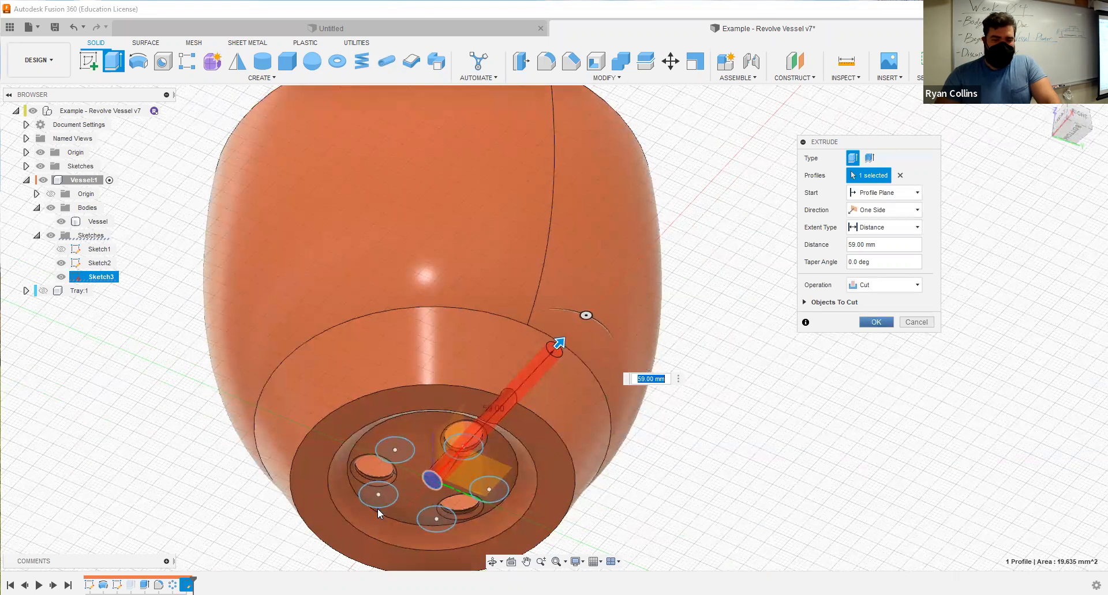
key("Return")
Reopen the side cut for editing and start it at a 10 mm offset from the profile plane.
scroll(490, 413, "up", 5)
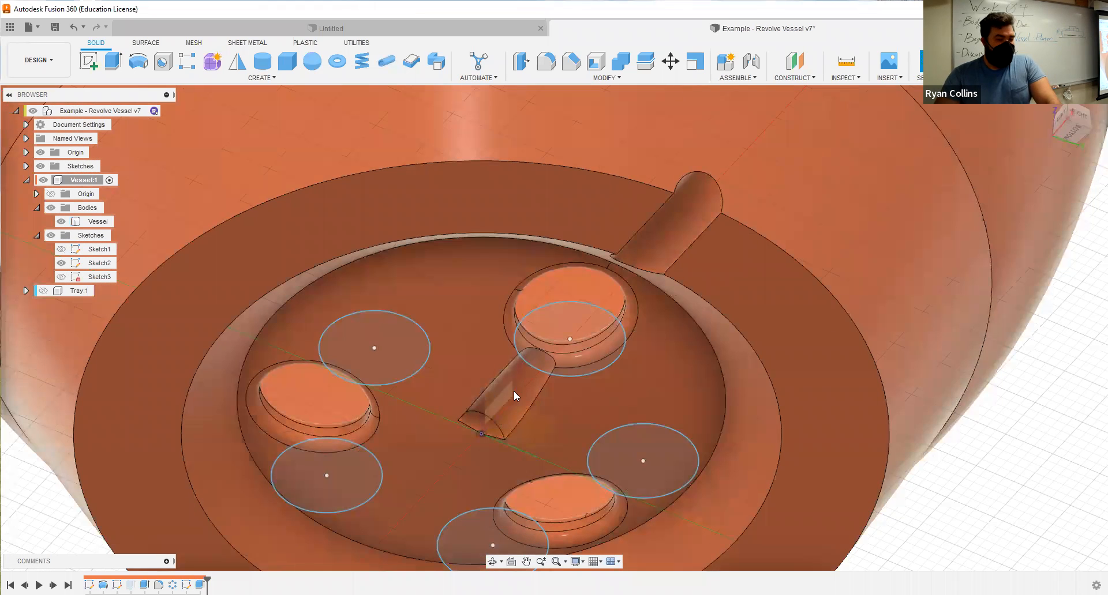
scroll(547, 422, "down", 6)
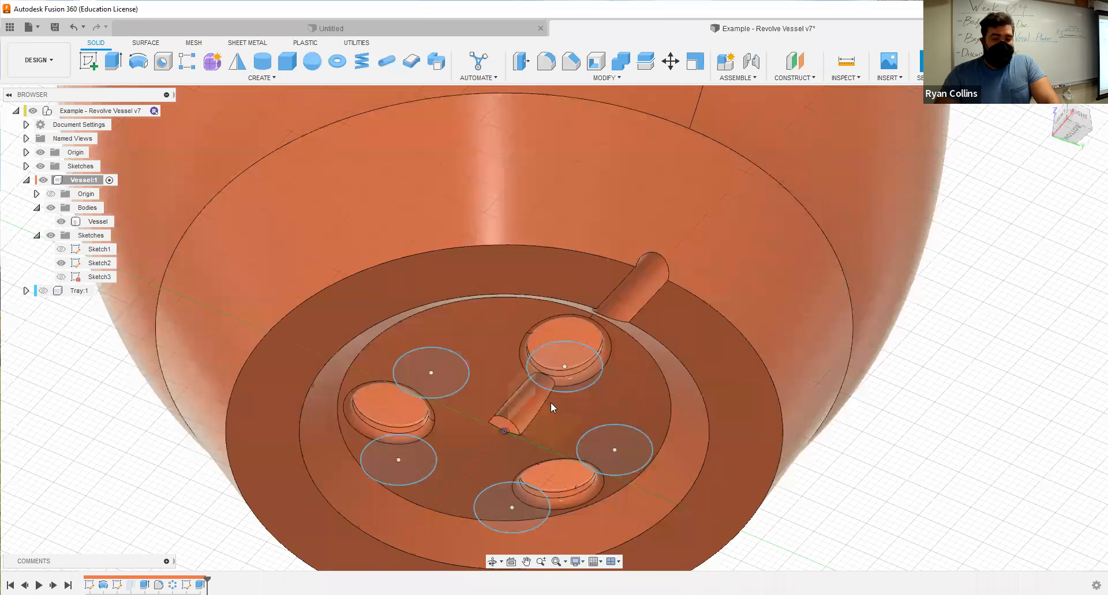
left_click(476, 434)
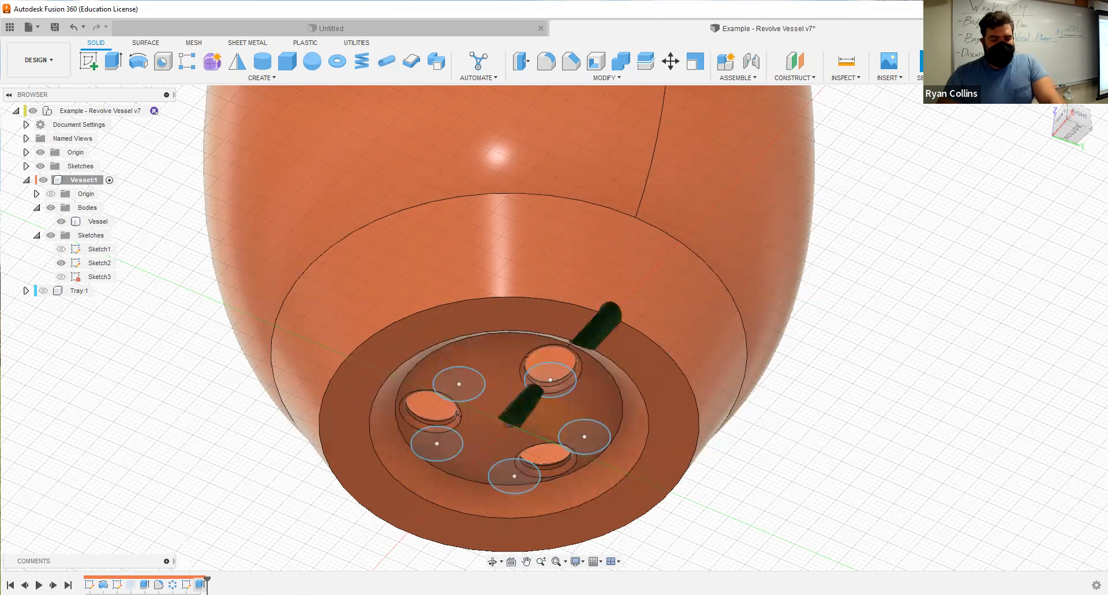
right_click(199, 585)
left_click(233, 465)
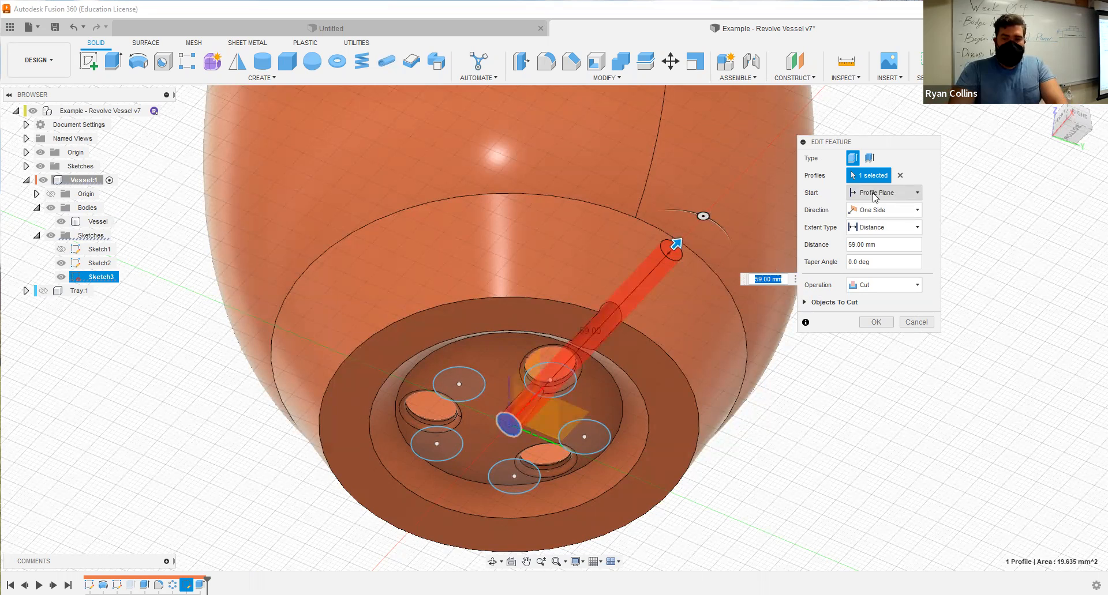
left_click(875, 196)
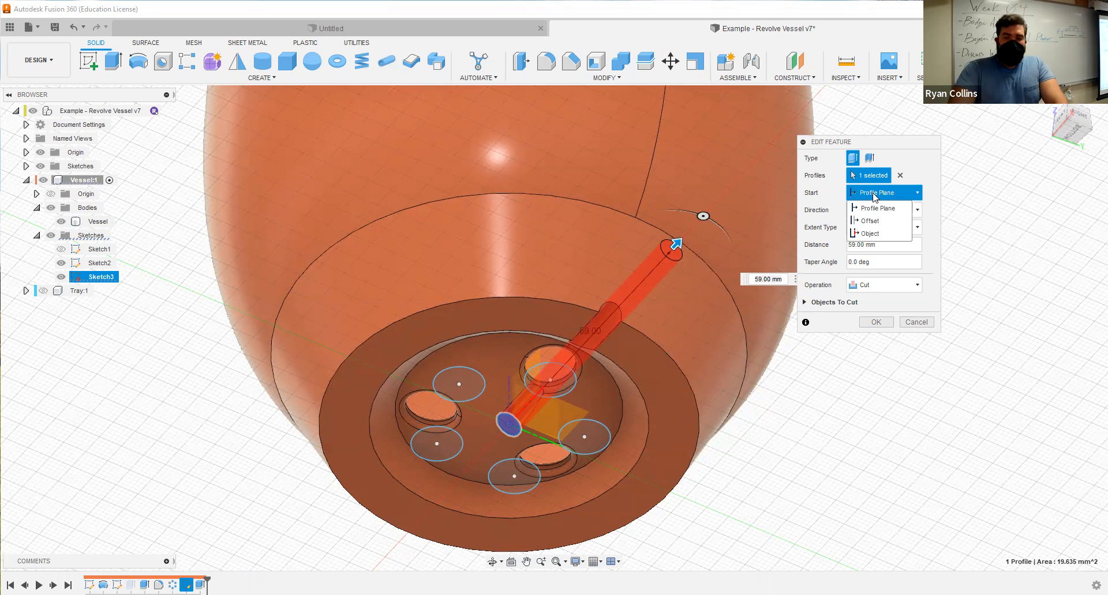
left_click(880, 225)
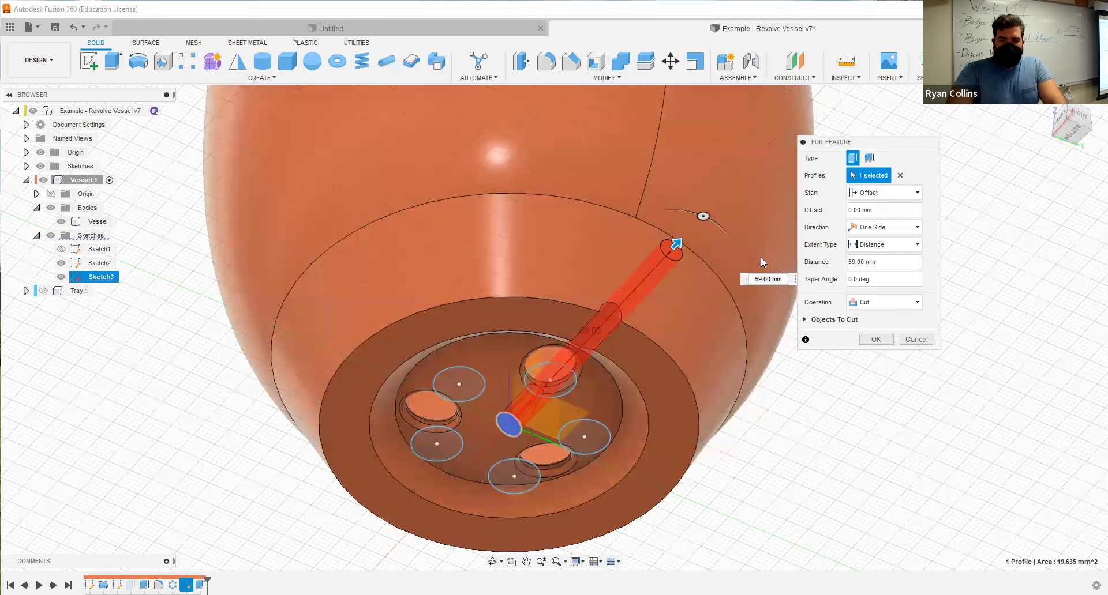
left_click_drag(883, 213, 838, 214)
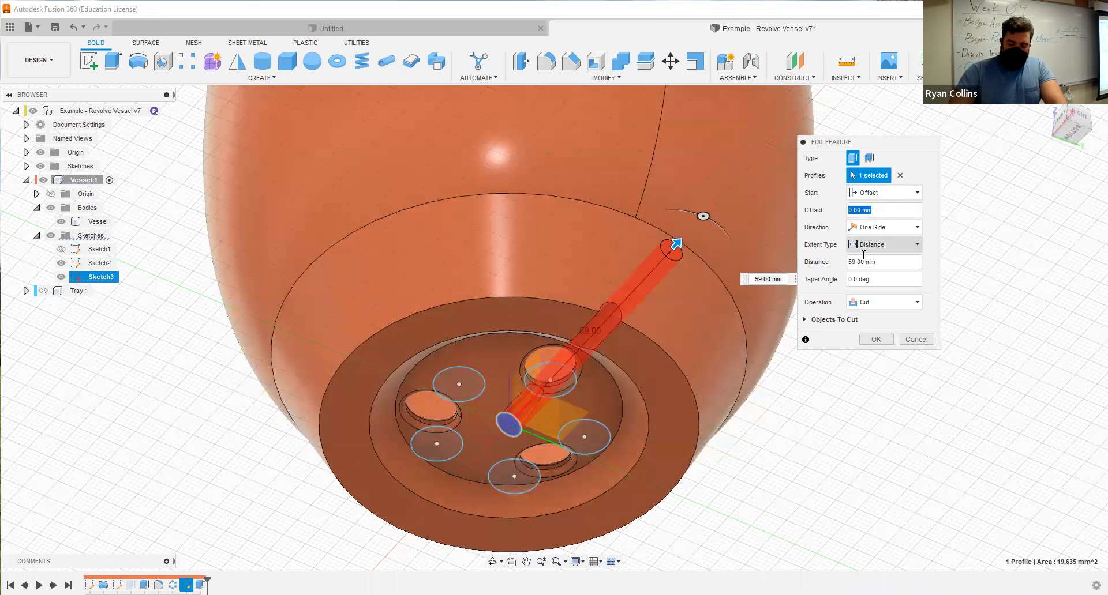
type("10")
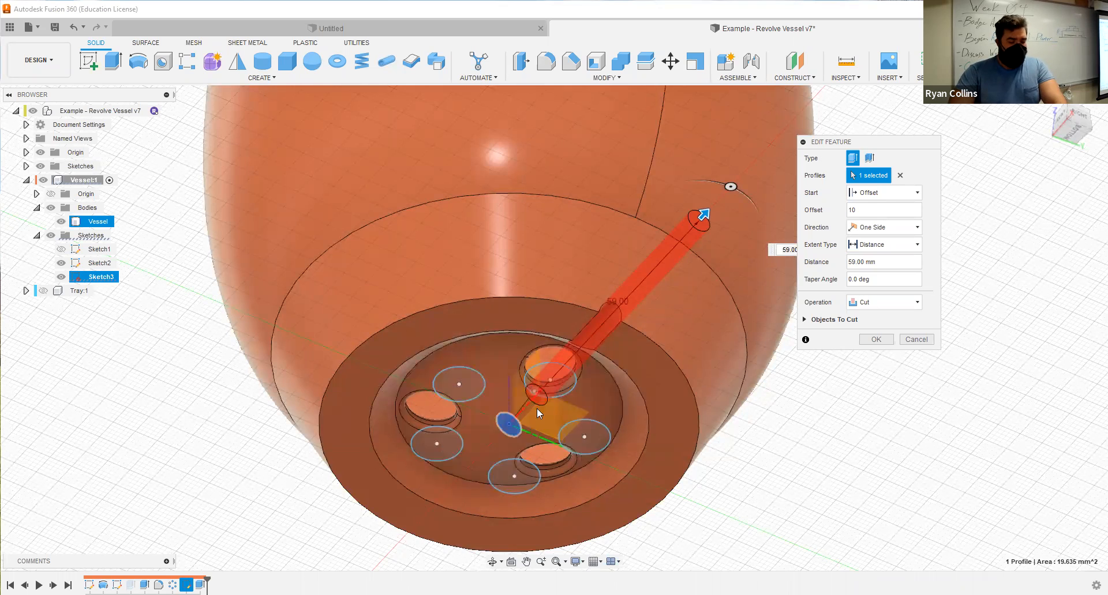
Change the side cut's start offset to 15 mm and complete the edit.
middle_click_drag(543, 418, 689, 364, "shift")
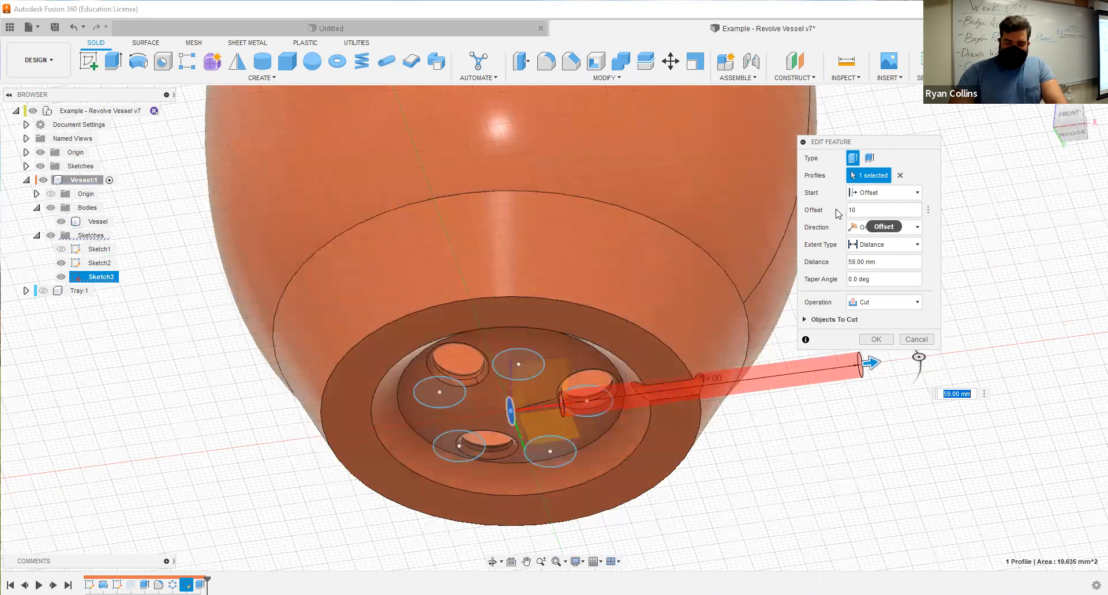
left_click_drag(867, 211, 838, 214)
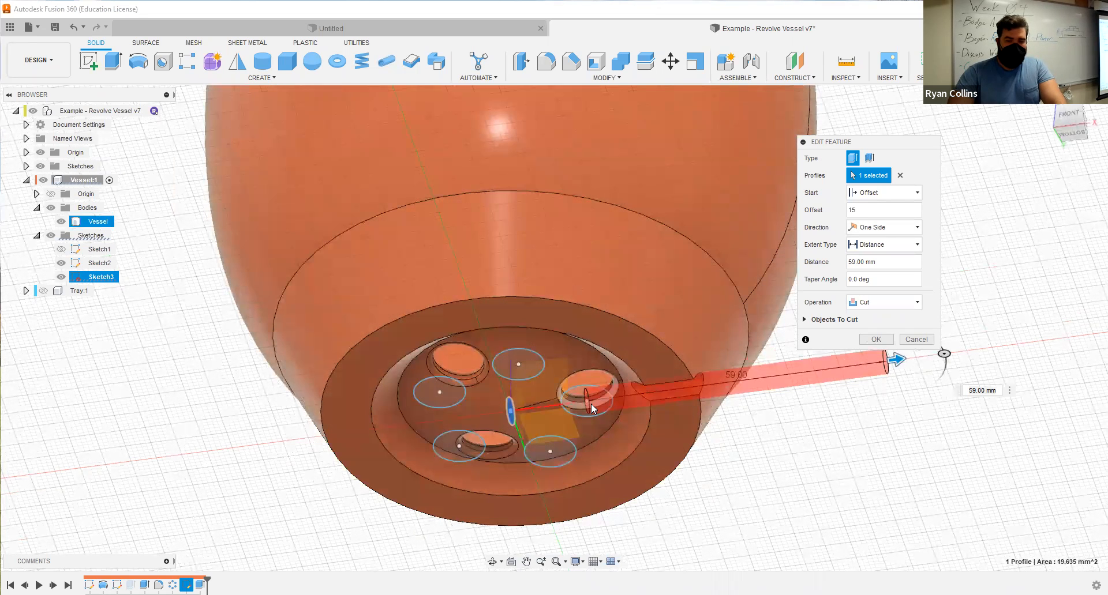
left_click(875, 340)
Start a circular pattern of the side cut and the vessel's revolve feature about the base's vertical axis, with three instances.
middle_click_drag(788, 413, 664, 421, "shift")
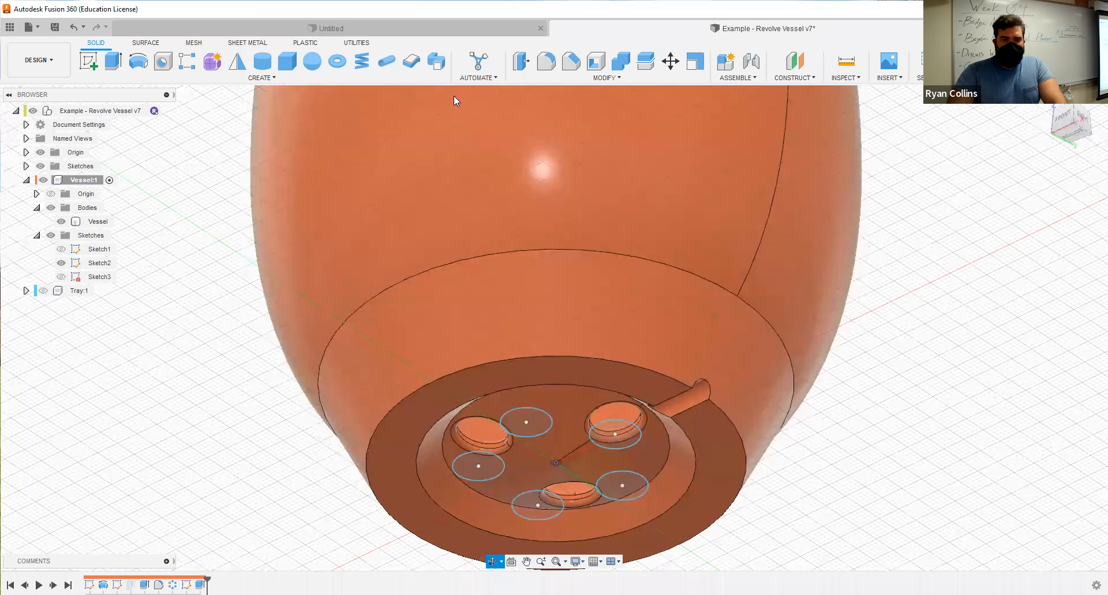
left_click(253, 80)
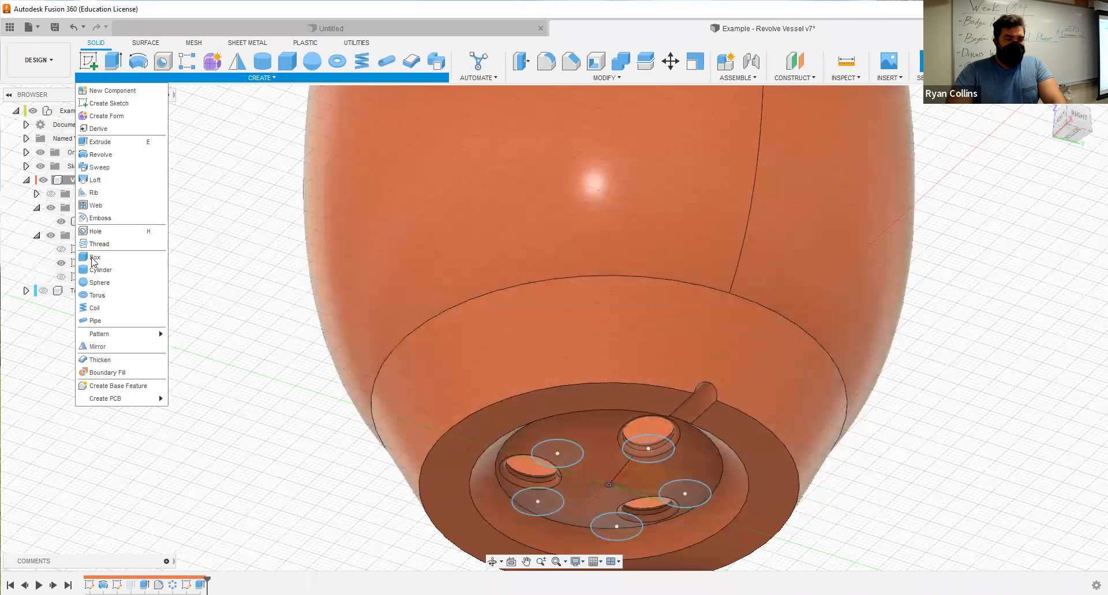
mouse_move(147, 334)
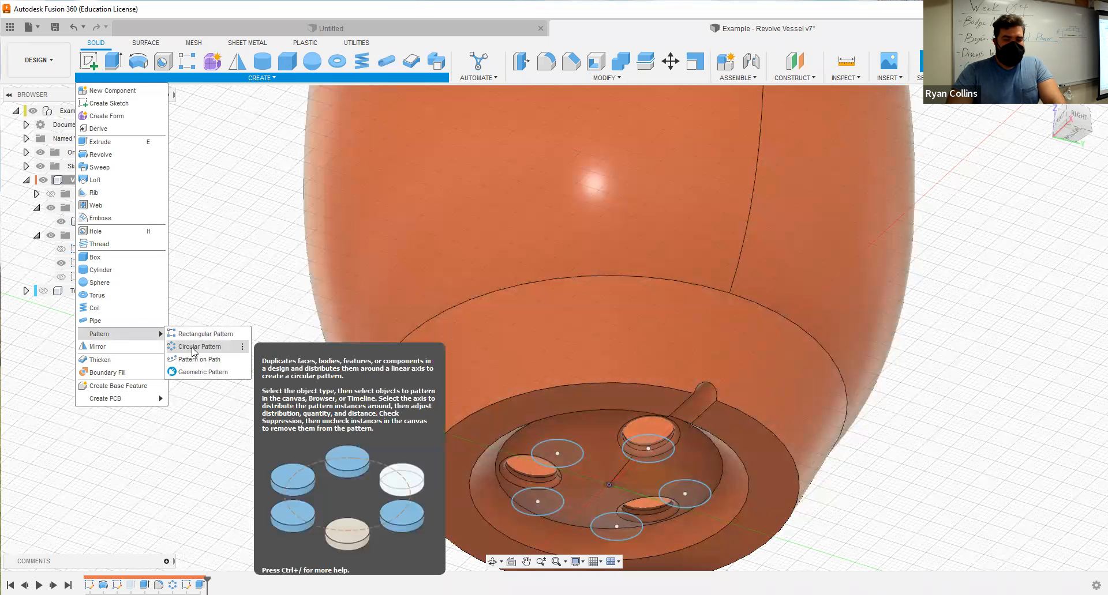
left_click(192, 348)
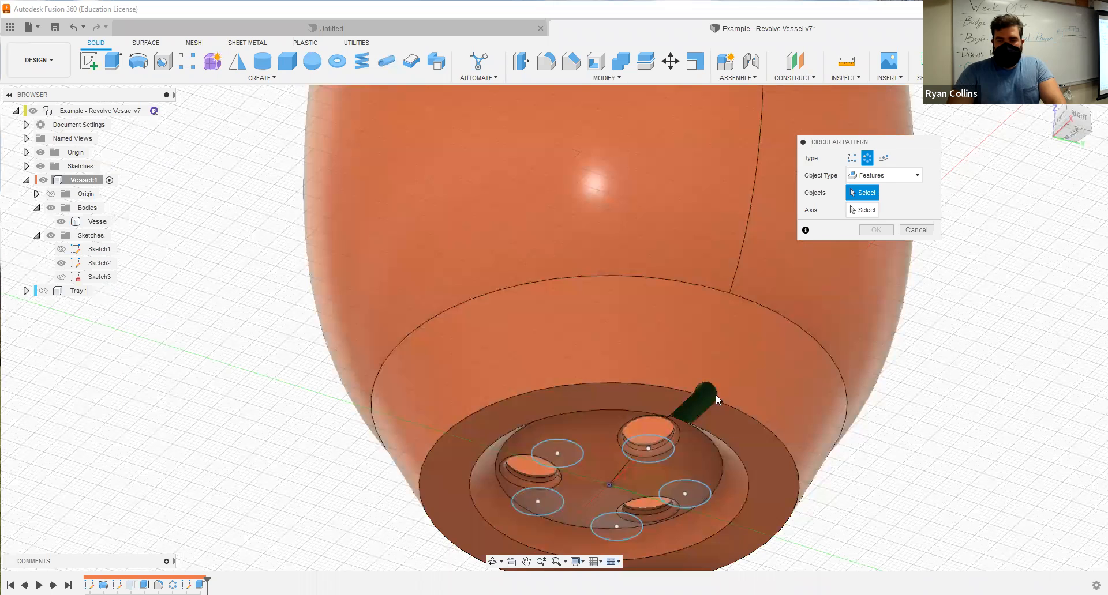
left_click(716, 393)
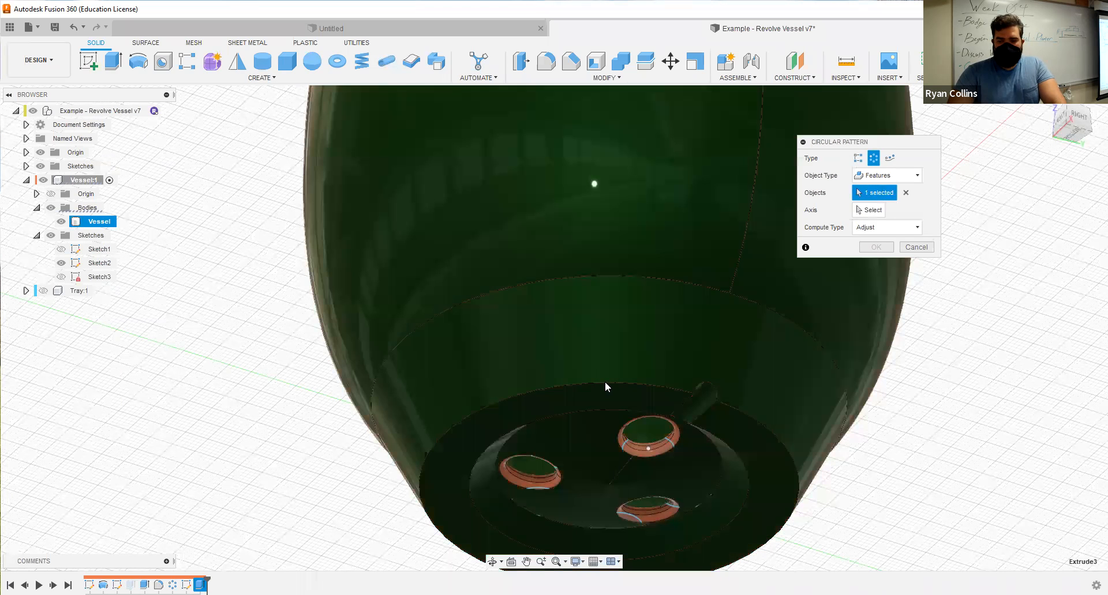
left_click(103, 585)
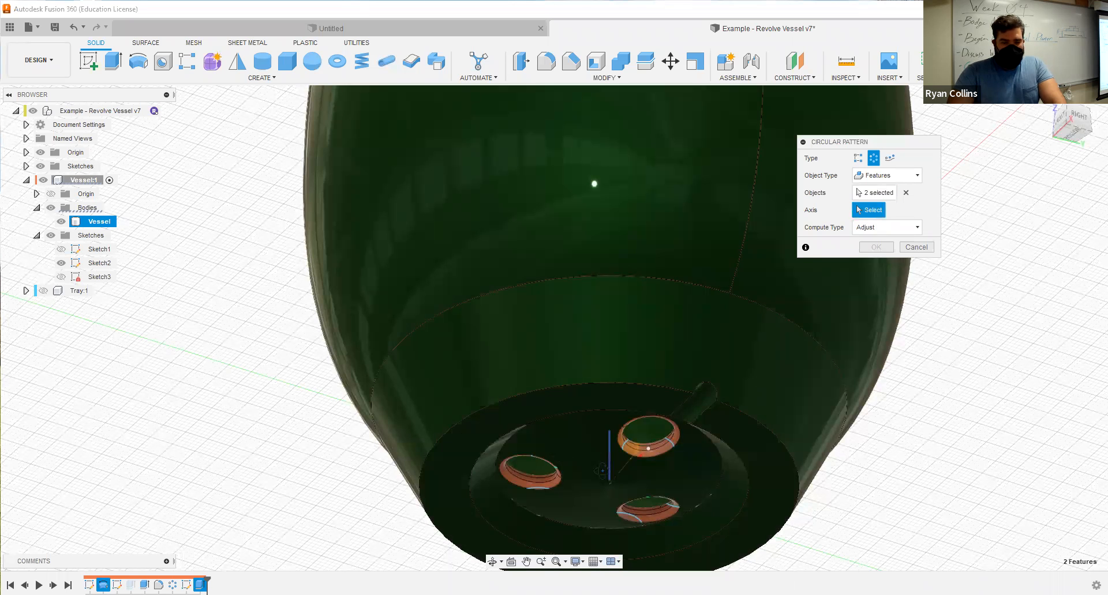
left_click(609, 465)
middle_click_drag(608, 468, 616, 340, "shift")
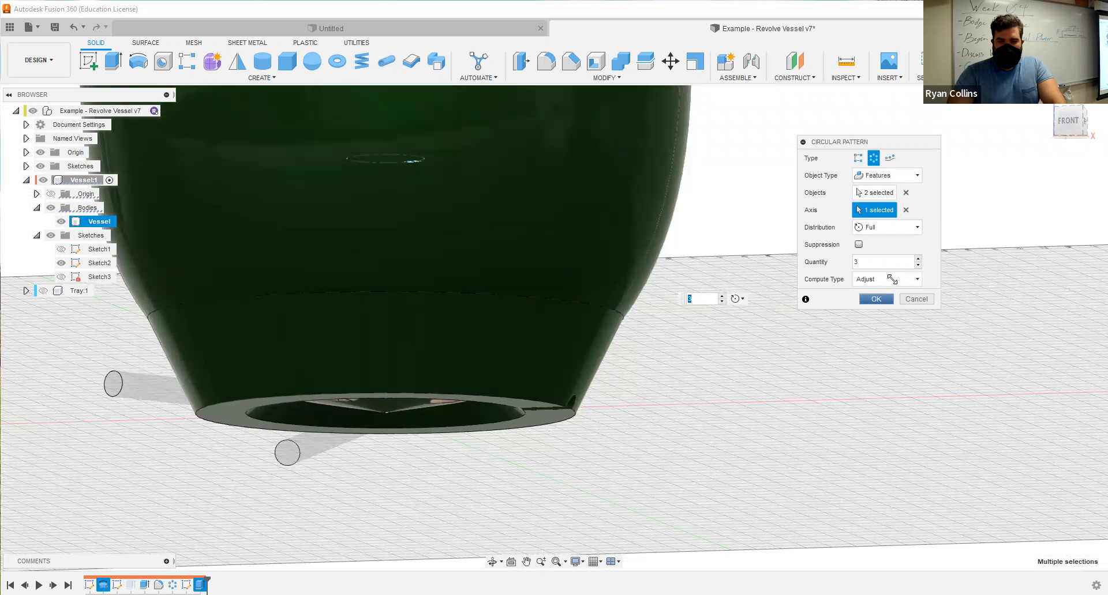
Change the pattern's object type to Faces and select the vessel's sloped foot face as the object.
left_click(888, 175)
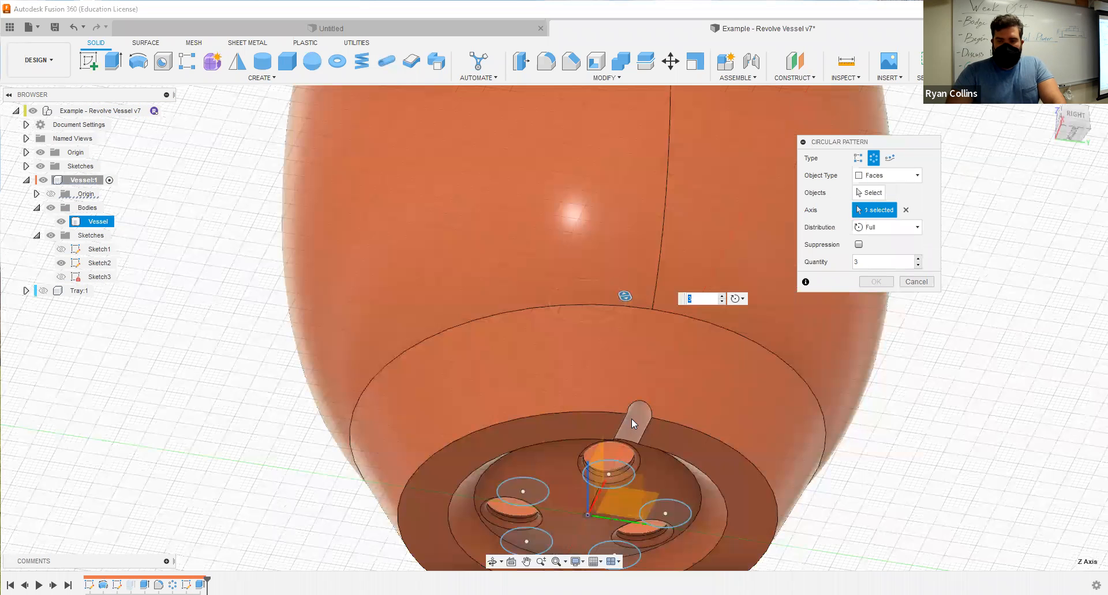
left_click(876, 194)
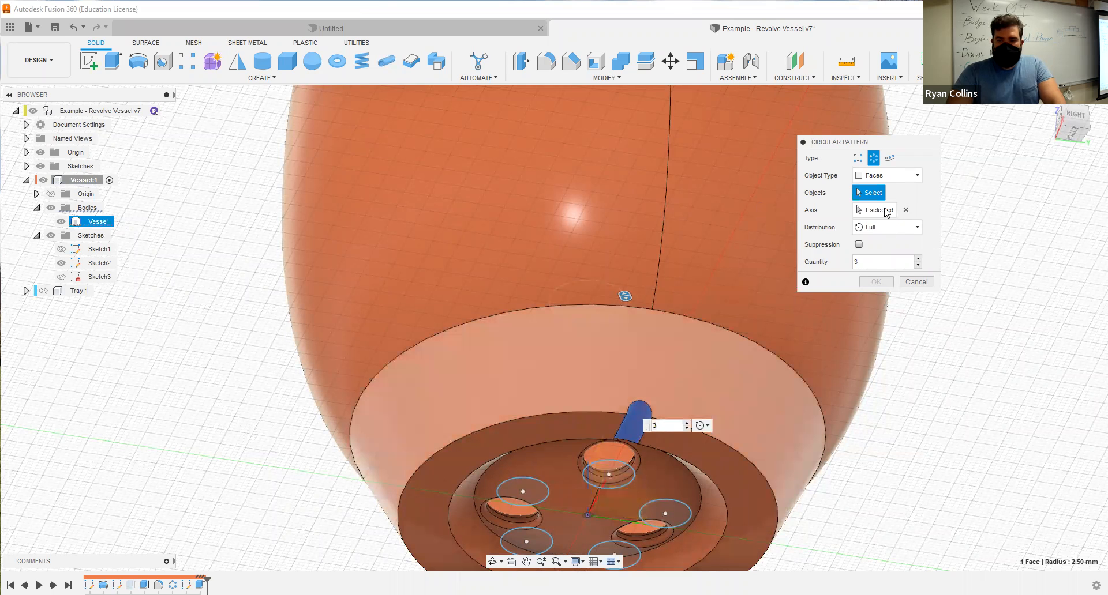
left_click(583, 496)
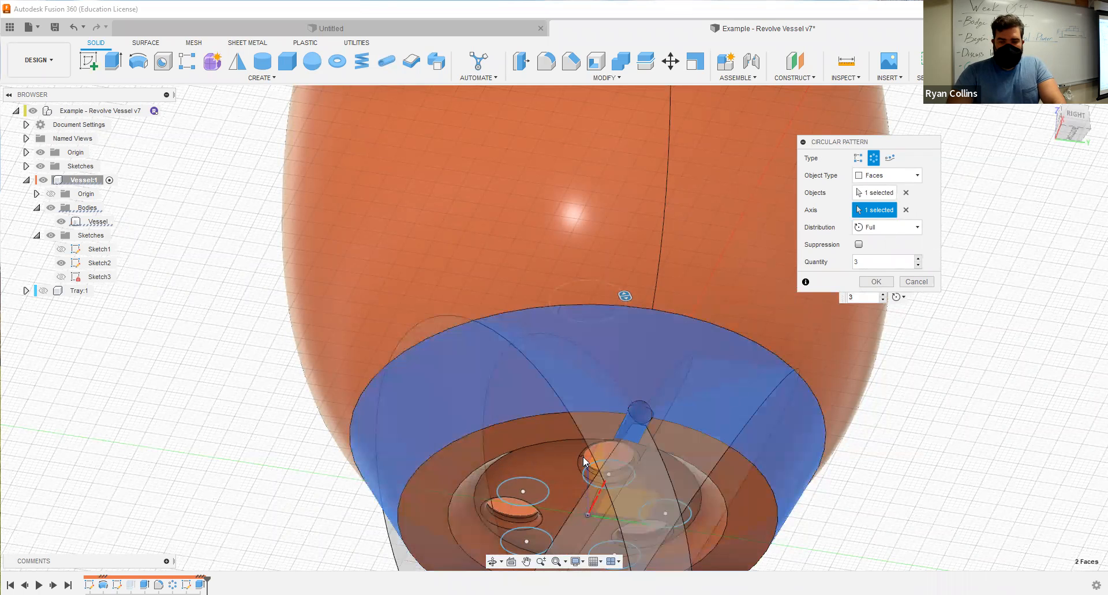
Replace the pattern's axis with the vertical origin axis, hiding the vessel body only while selecting it.
middle_click_drag(582, 454, 617, 458, "shift")
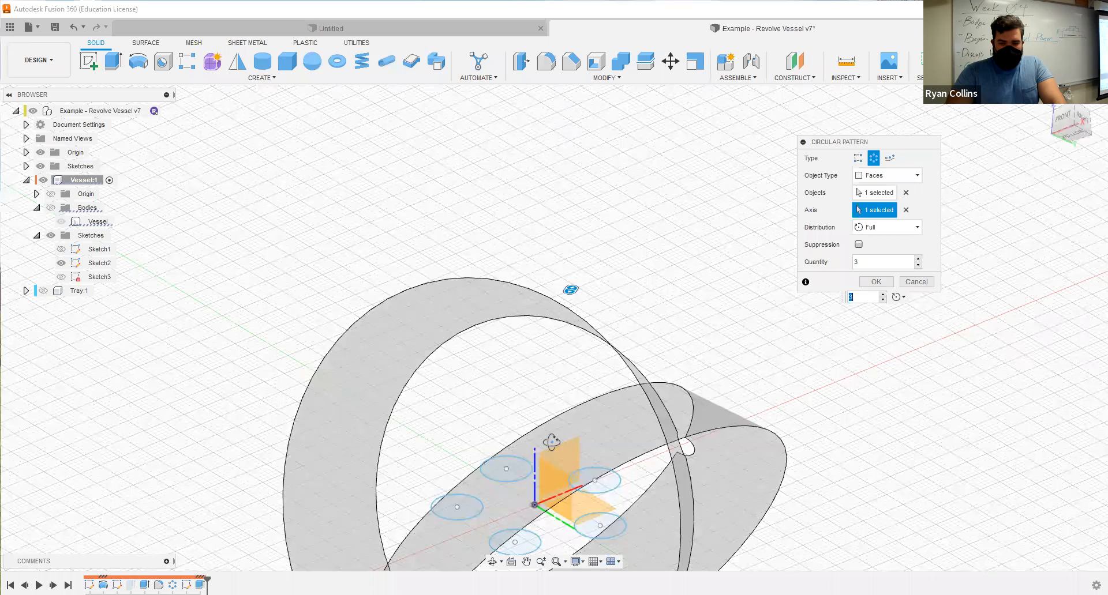
middle_click_drag(548, 444, 531, 427, "shift")
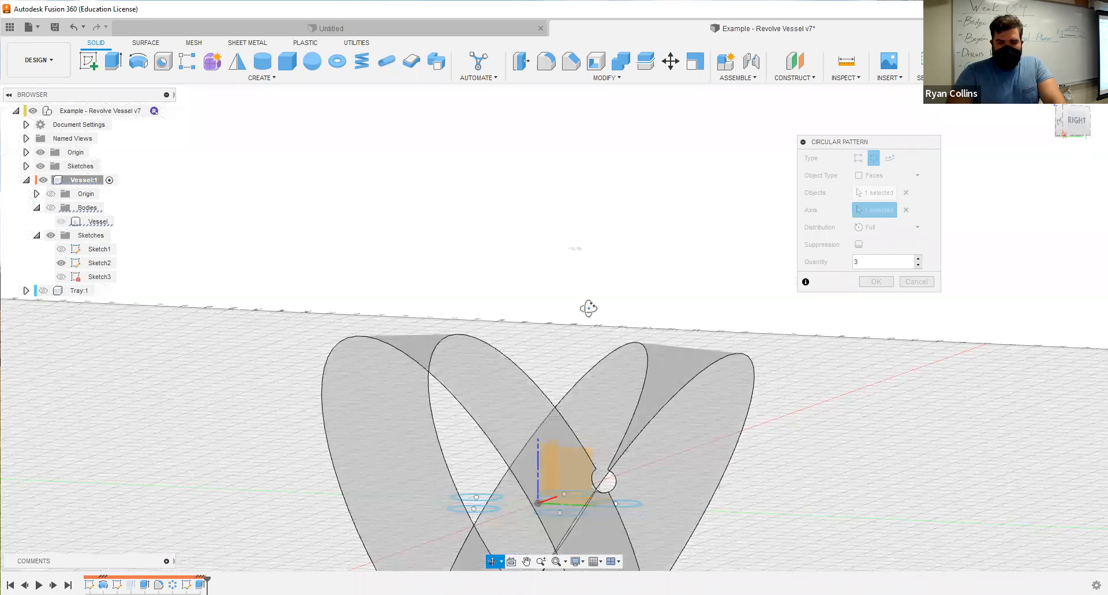
middle_click_drag(599, 341, 759, 249, "shift")
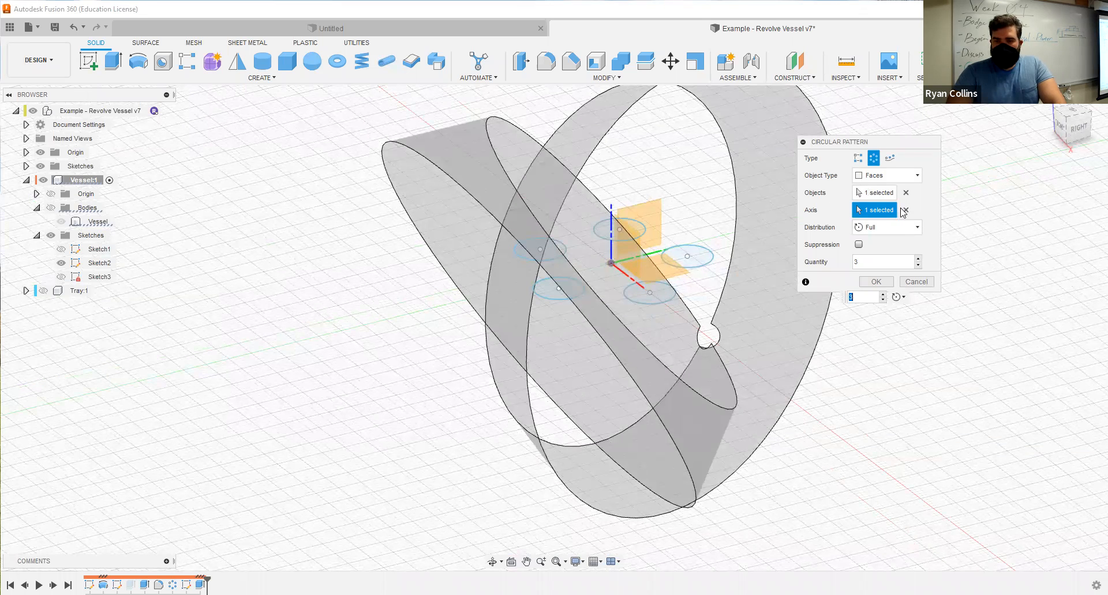
left_click(613, 214)
left_click(611, 214)
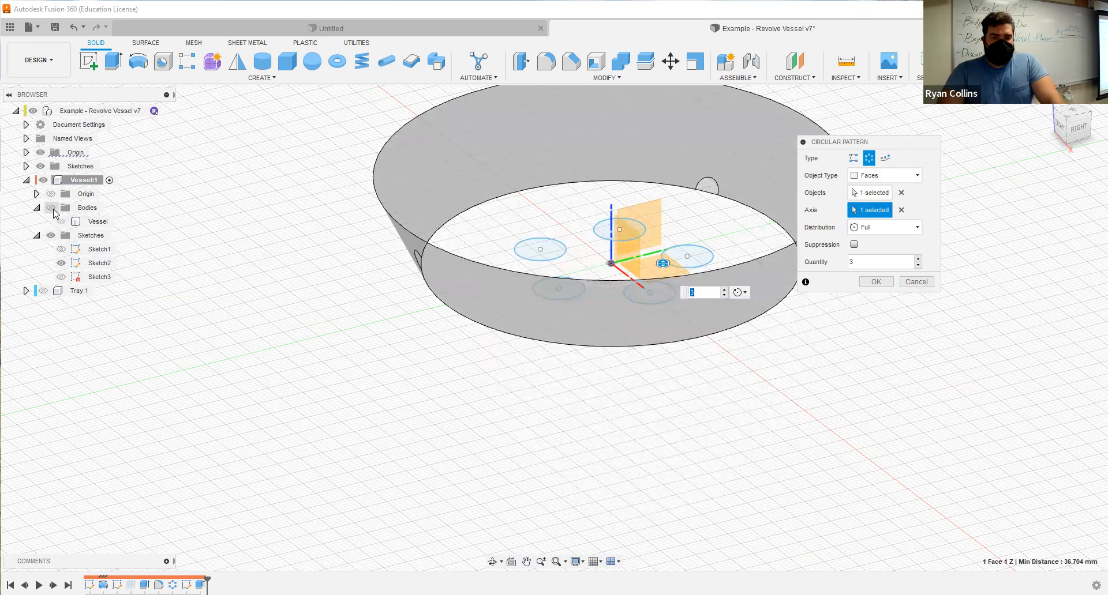
middle_click_drag(520, 324, 522, 327, "shift")
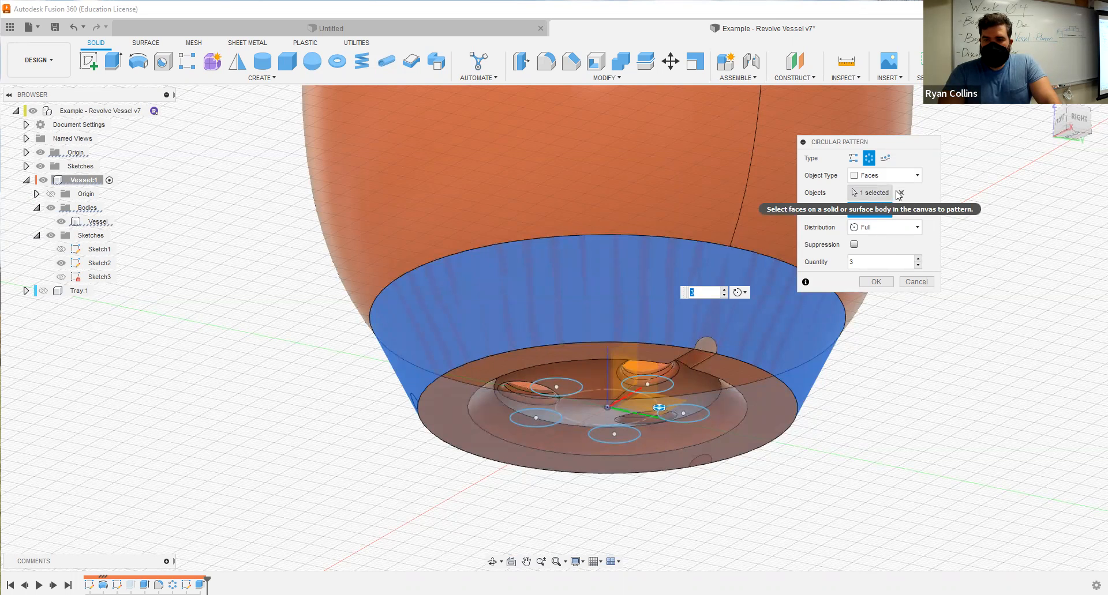
Replace the pattern's selected face with the side cut's face and complete the full circular pattern with three instances.
left_click(901, 193)
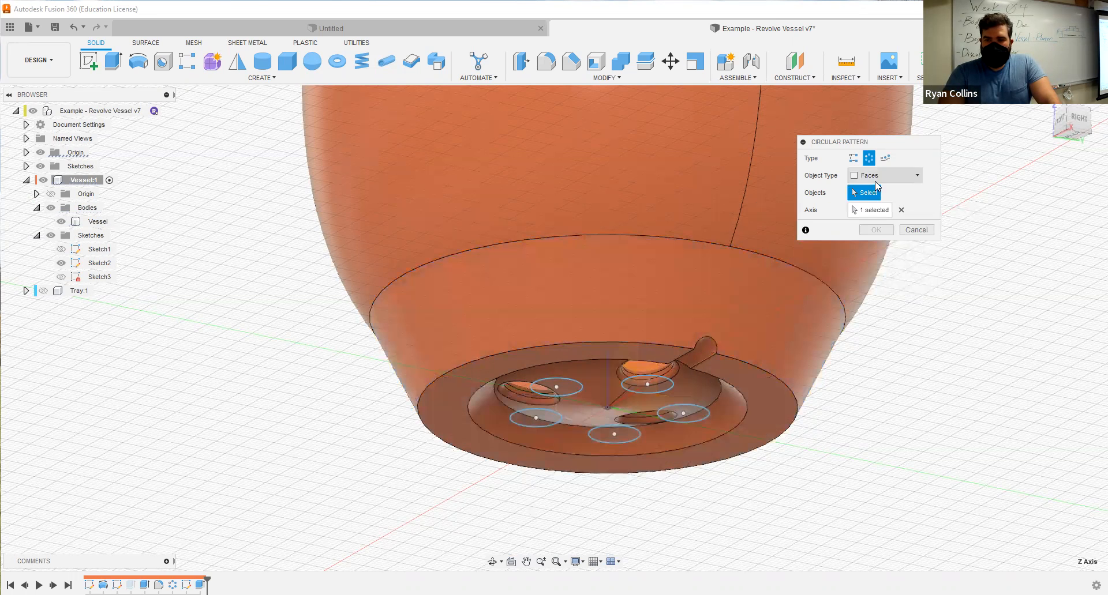
left_click(701, 348)
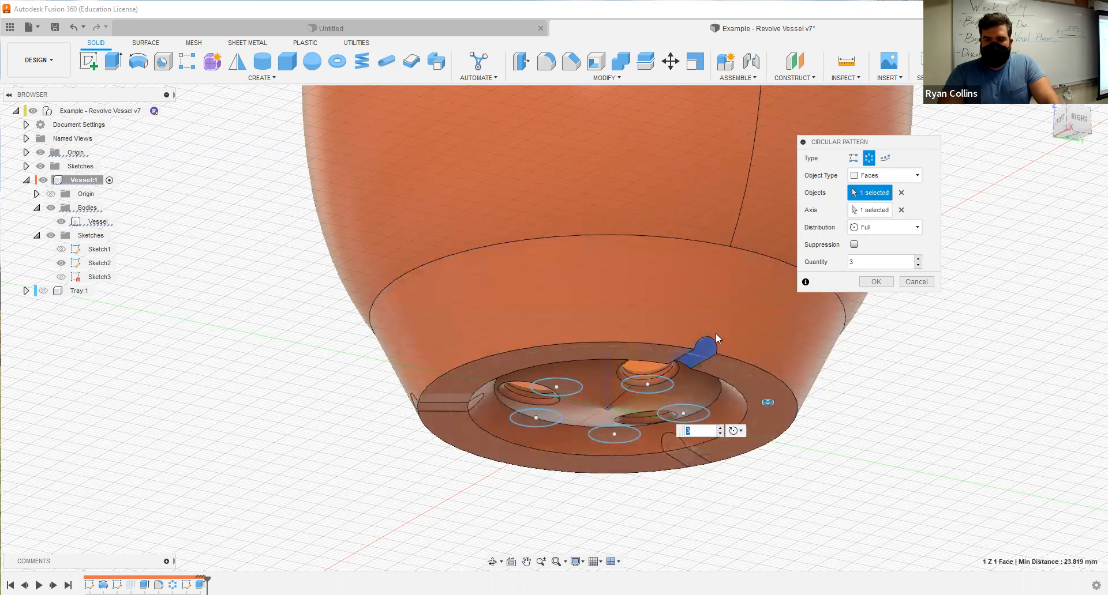
middle_click_drag(577, 437, 639, 445, "shift")
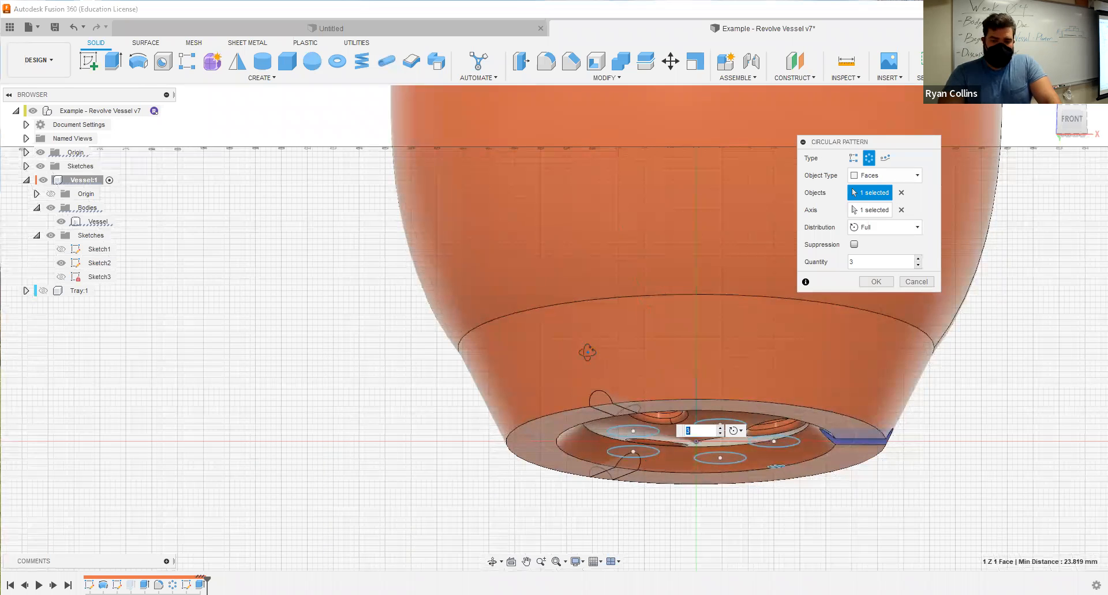
middle_click_drag(587, 352, 598, 372, "shift")
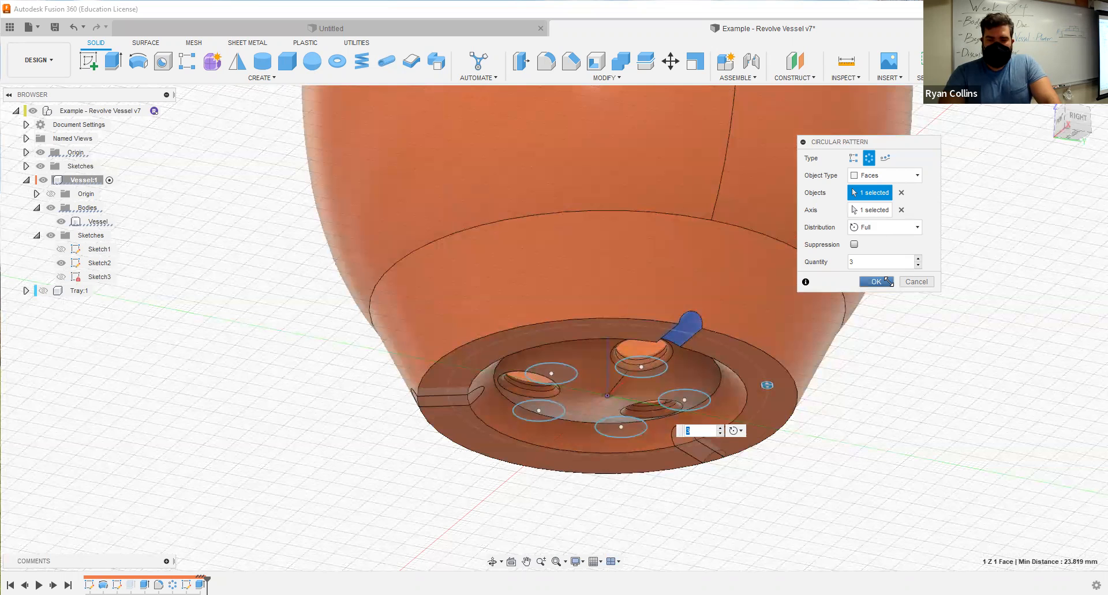
left_click(876, 281)
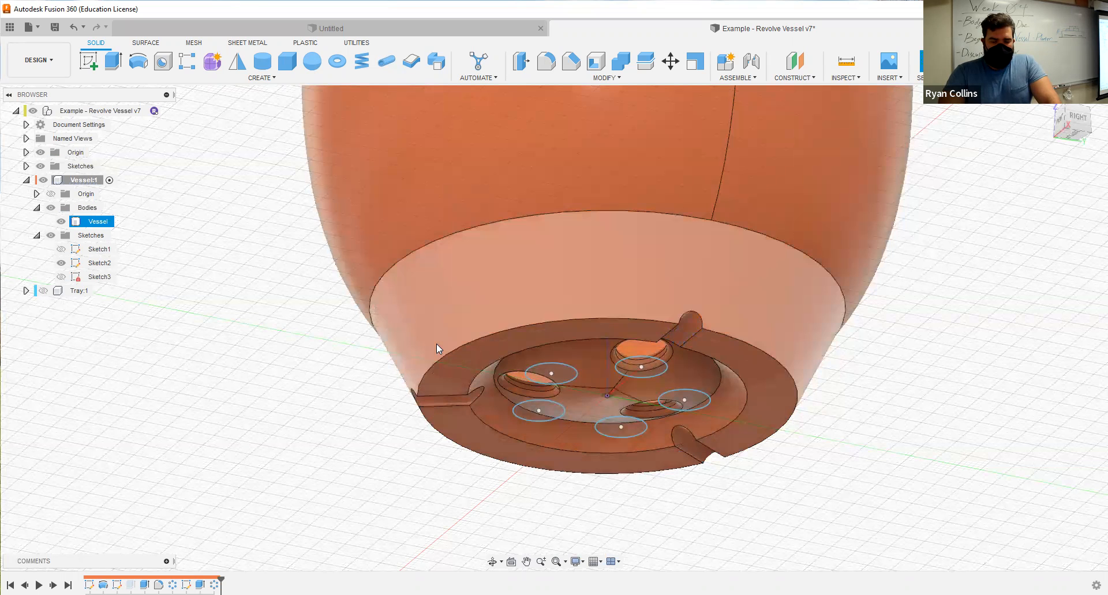
Fillet the three flat bottom faces of the vessel's foot between the side cuts with a 2 mm constant radius.
middle_click_drag(461, 463, 370, 409, "shift")
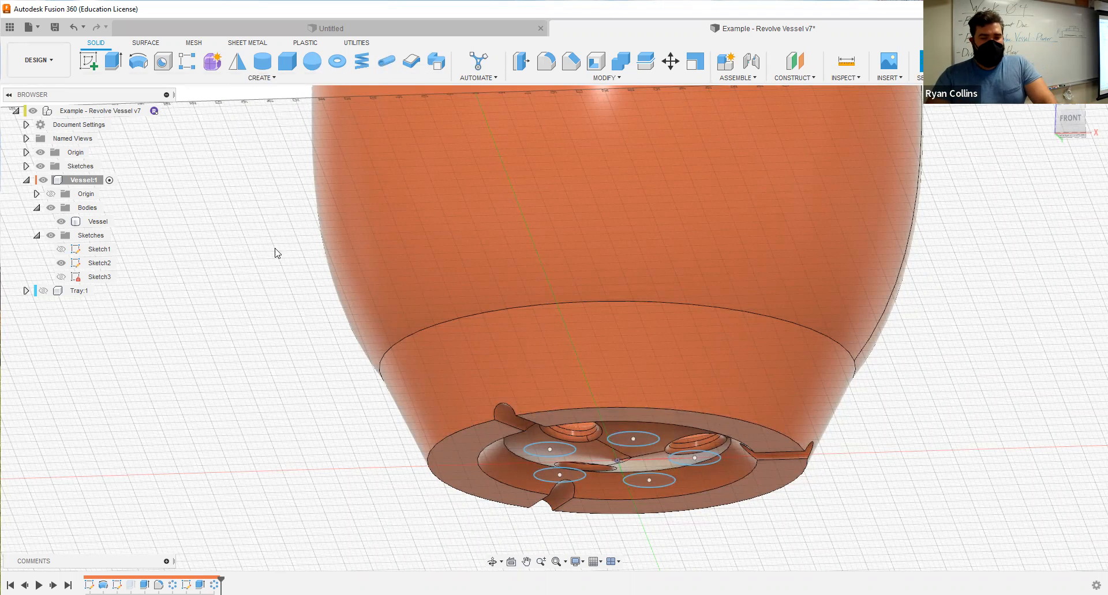
middle_click_drag(621, 386, 651, 371)
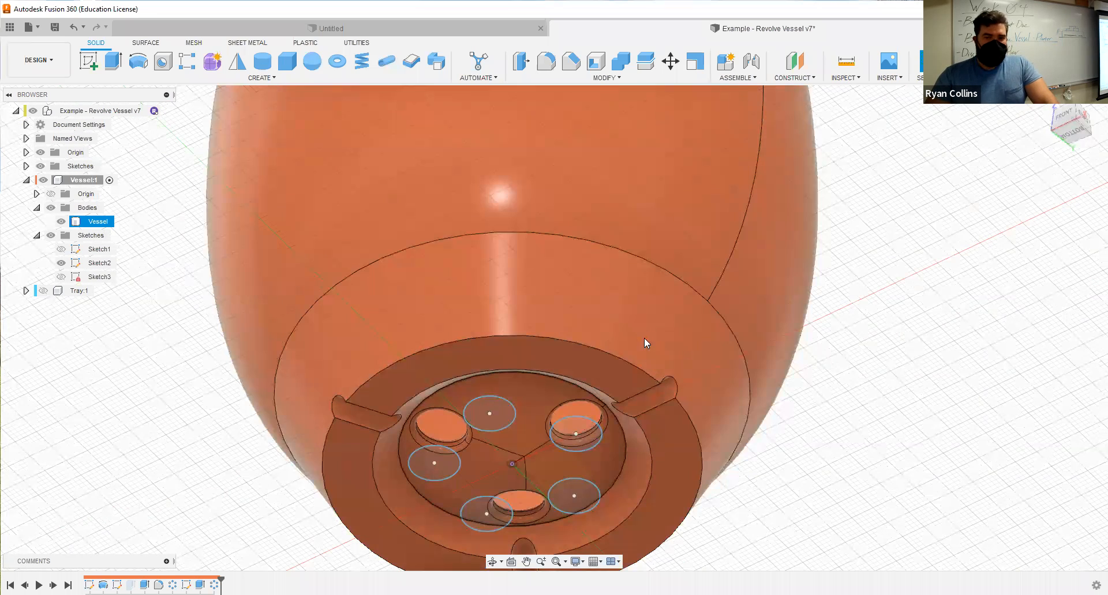
middle_click_drag(655, 413, 652, 338)
key("f")
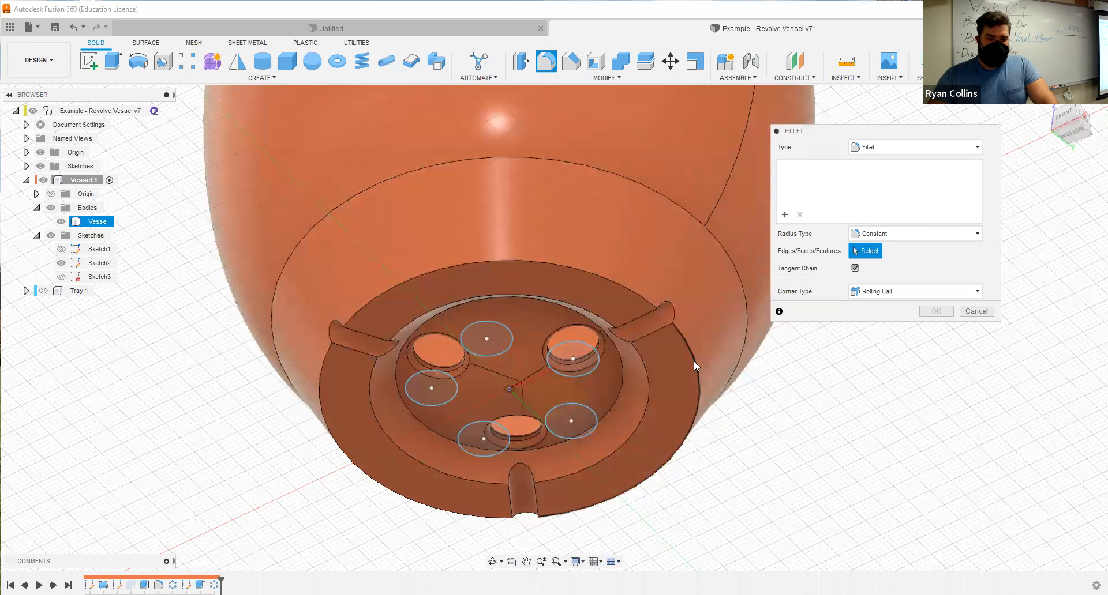
left_click(626, 287)
type("1")
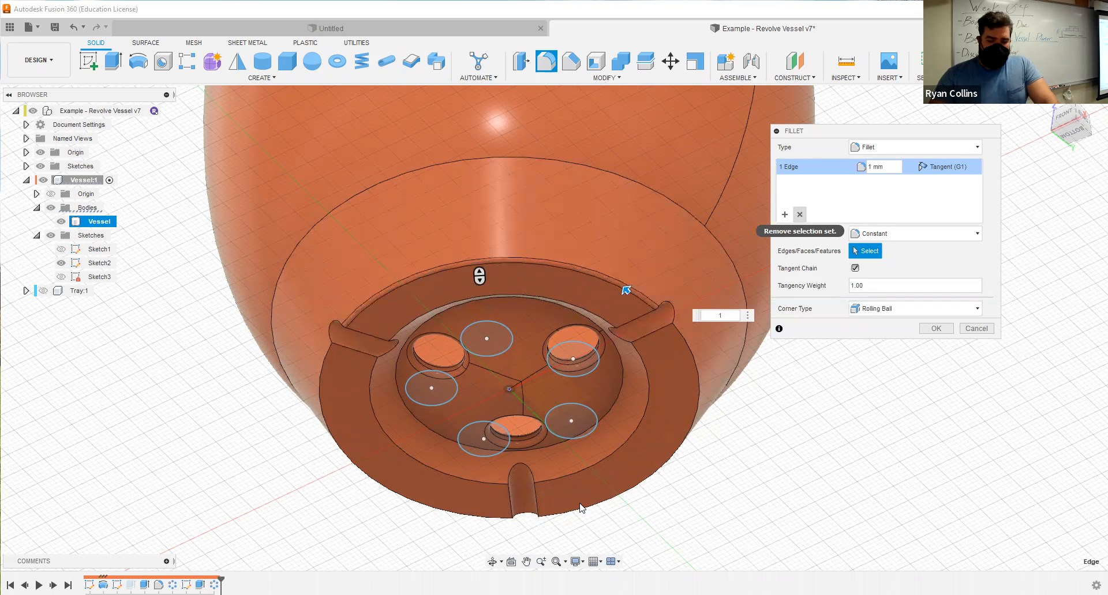
left_click(607, 510)
type("2")
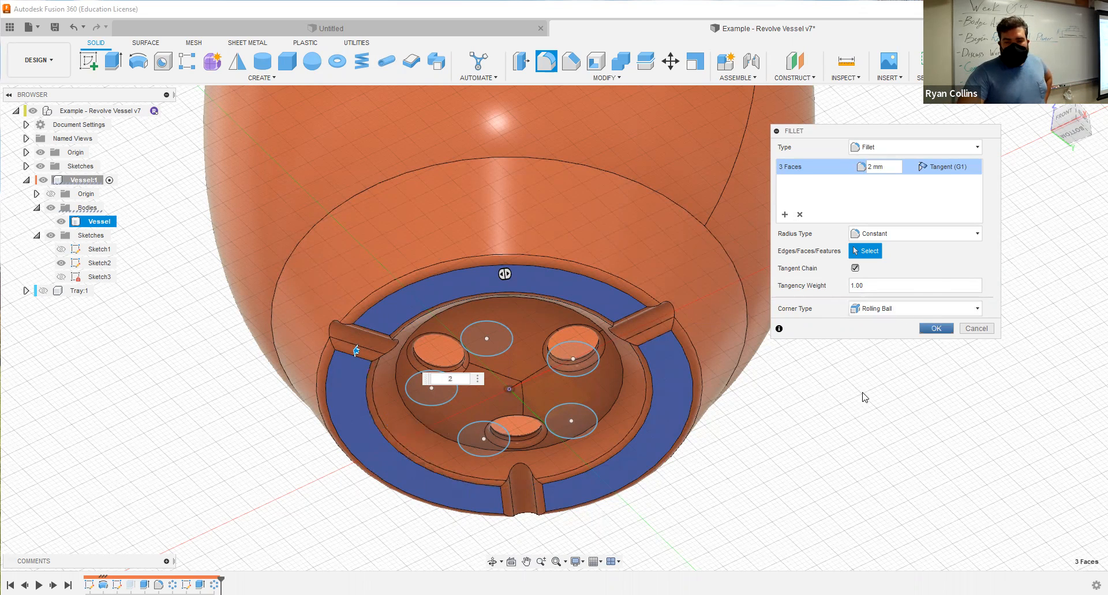
key("Return")
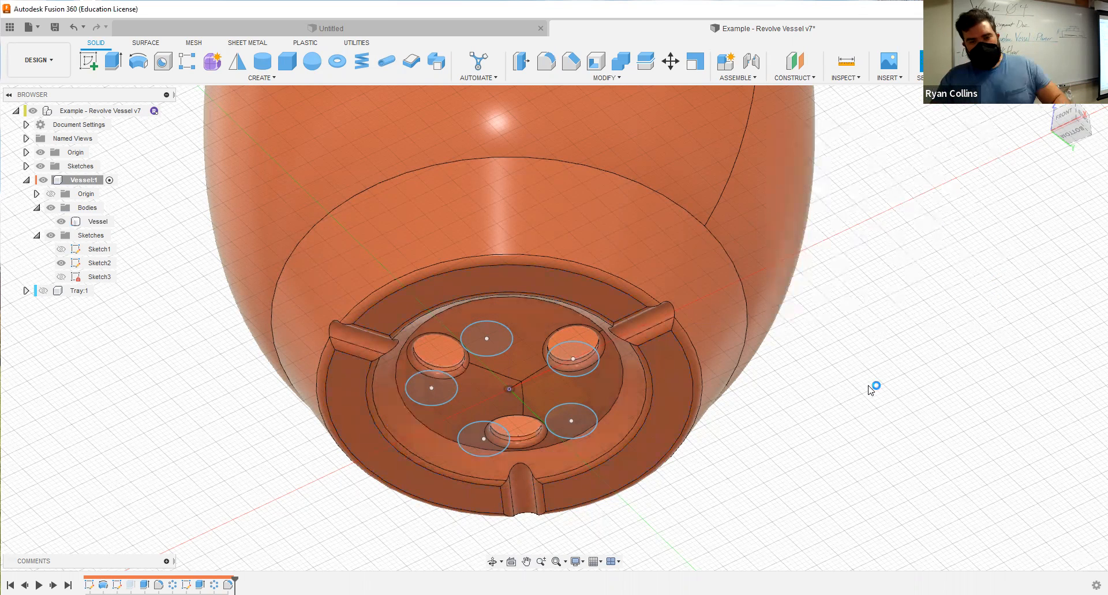
Show the tray component and activate the top-level component of the design.
scroll(829, 297, "down", 5)
mouse_move(831, 305)
middle_mouse_down("shift")
mouse_move(816, 430)
mouse_move(829, 290)
middle_mouse_up("shift")
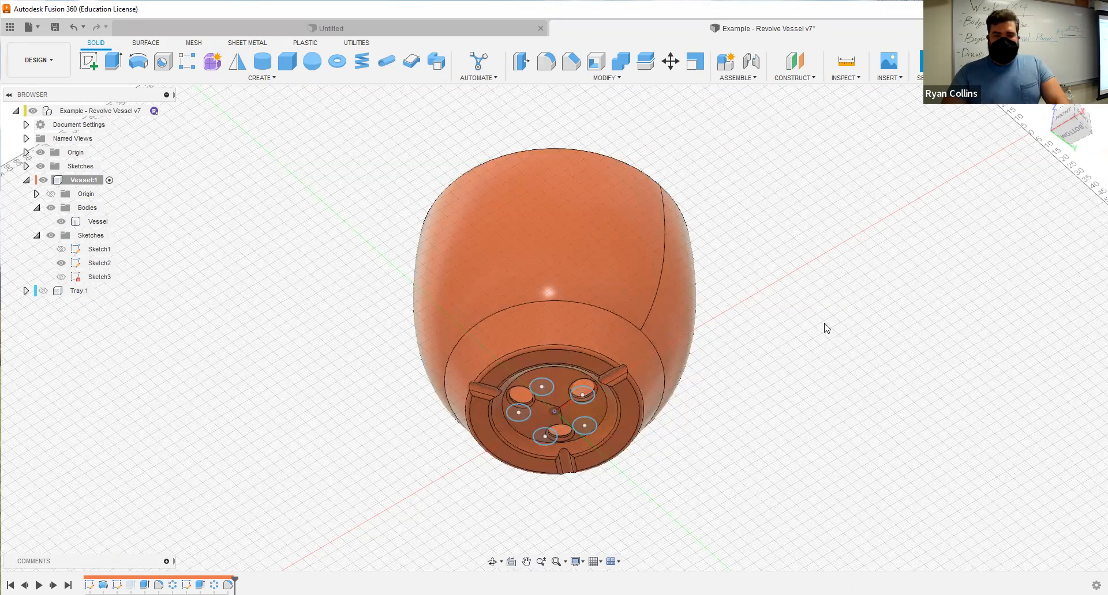
middle_click_drag(782, 371, 767, 445, "shift")
left_click(43, 291)
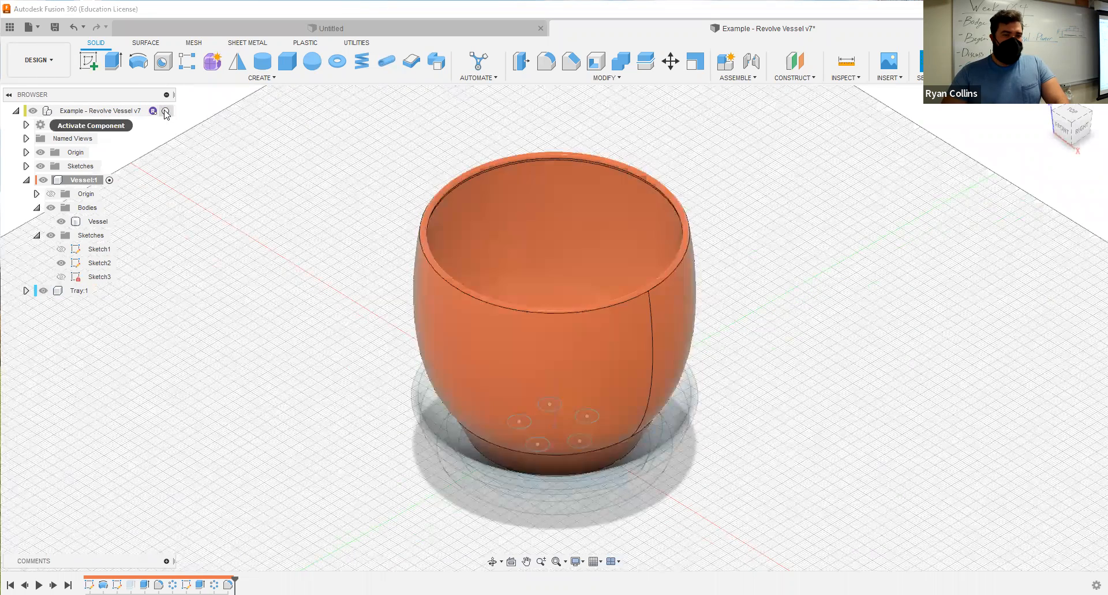
left_click(166, 112)
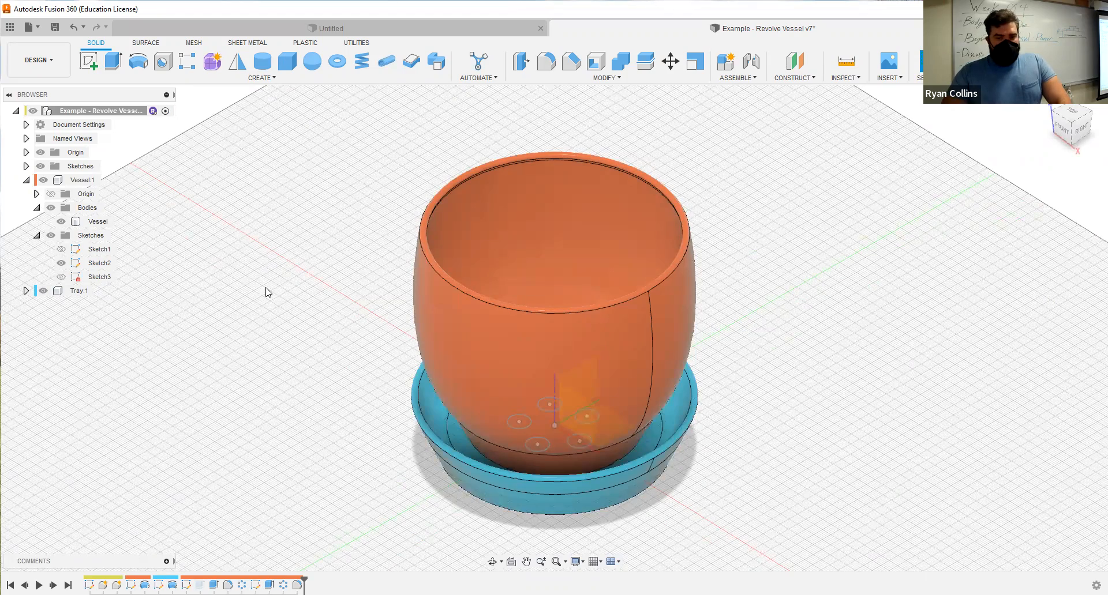
Turn off component color cycling so the vessel and tray display their own appearances.
middle_click_drag(312, 219, 334, 138)
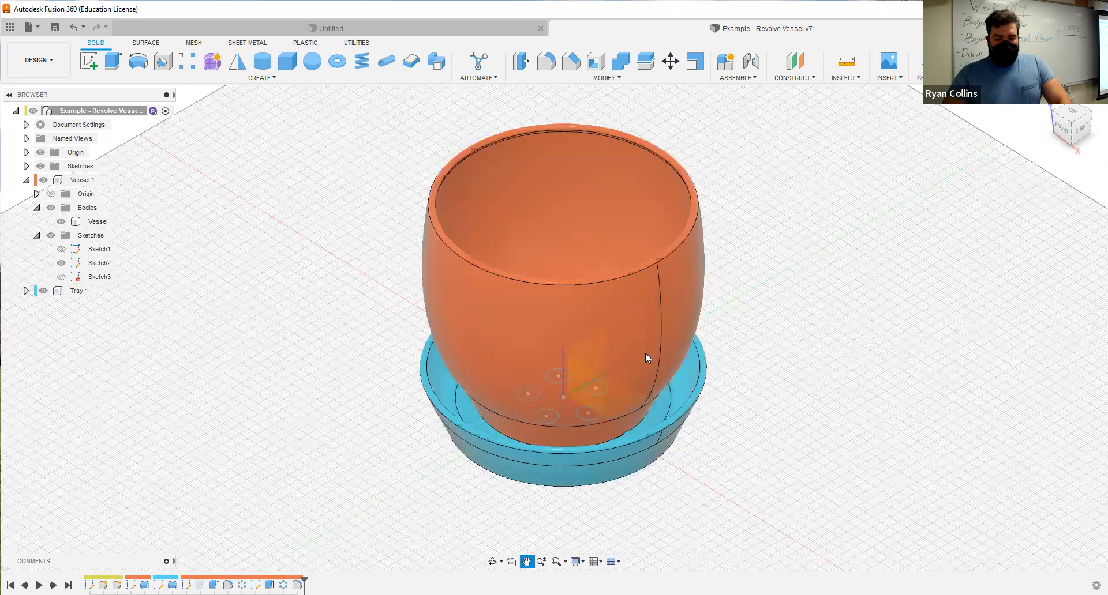
middle_click_drag(782, 344, 839, 371, "shift")
key("shift+n")
Save a new version of the design with the version description "DONE?".
key("ctrl+s")
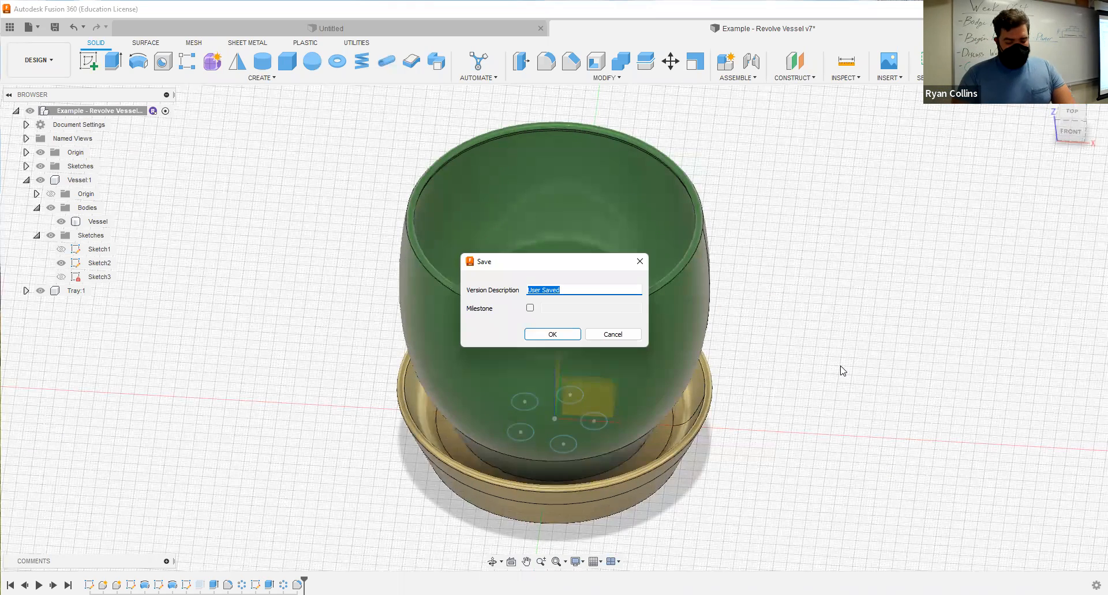
type("DONE@")
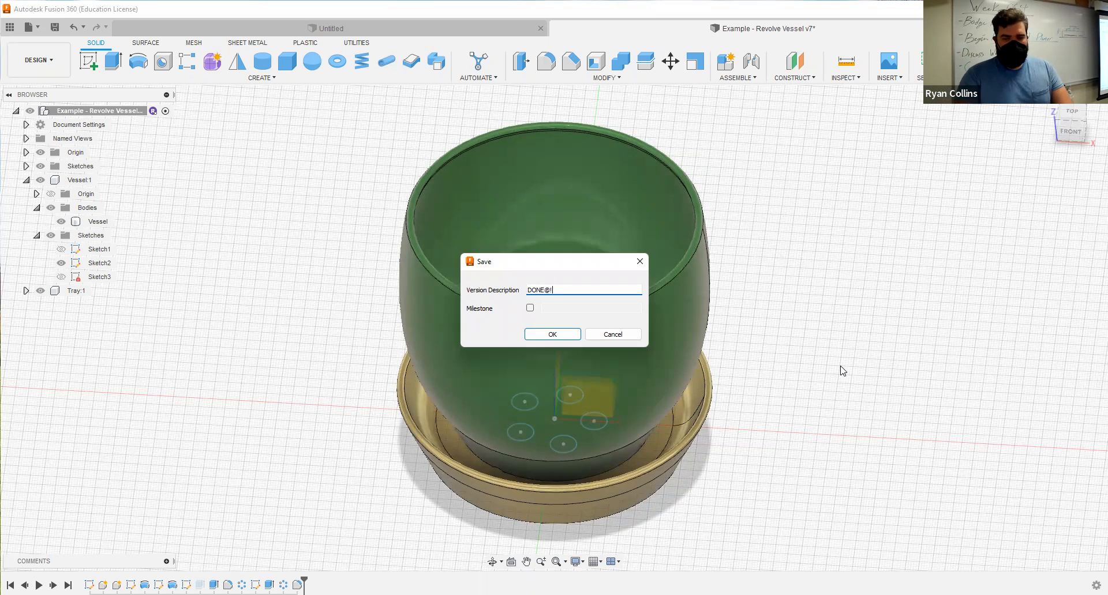
key("BackSpace")
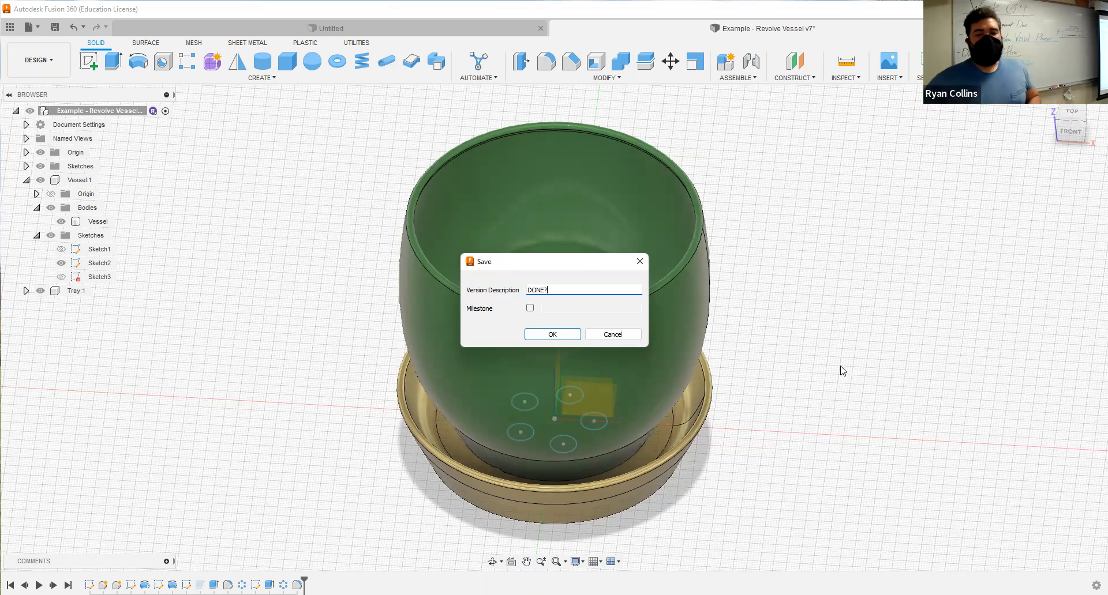
key("Return")
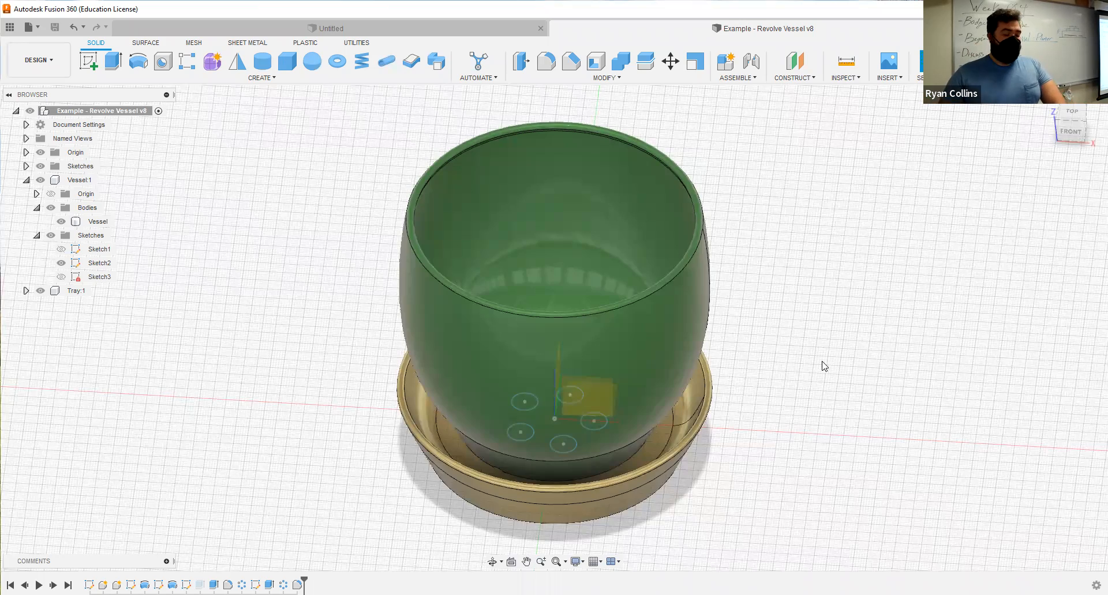
mouse_move(814, 359)
middle_mouse_down("shift")
mouse_move(796, 405)
mouse_move(817, 354)
mouse_move(807, 358)
middle_mouse_up("shift")
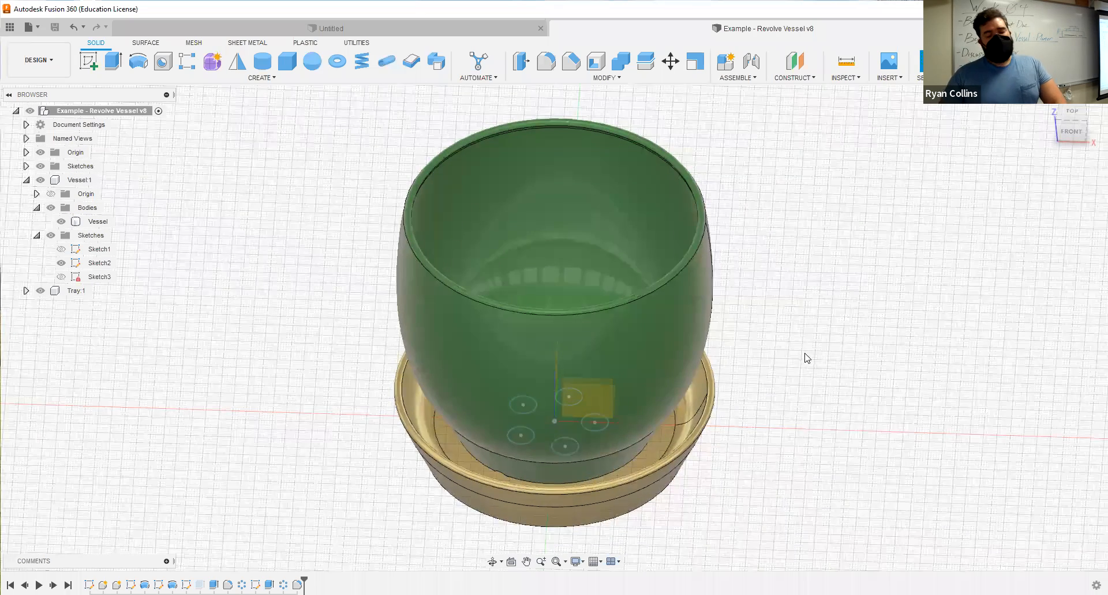